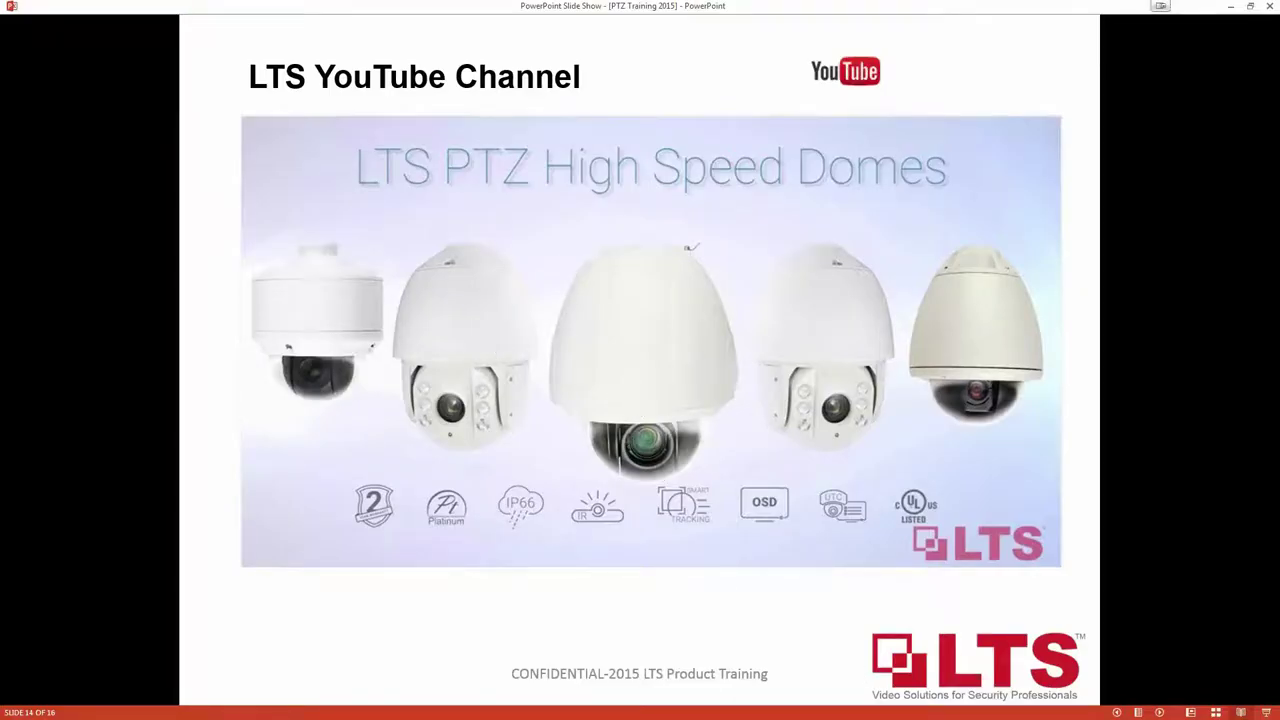
Step between the PTZ Demo Specification slide and slide 16, ending on the Thank you slide.
click(1159, 712)
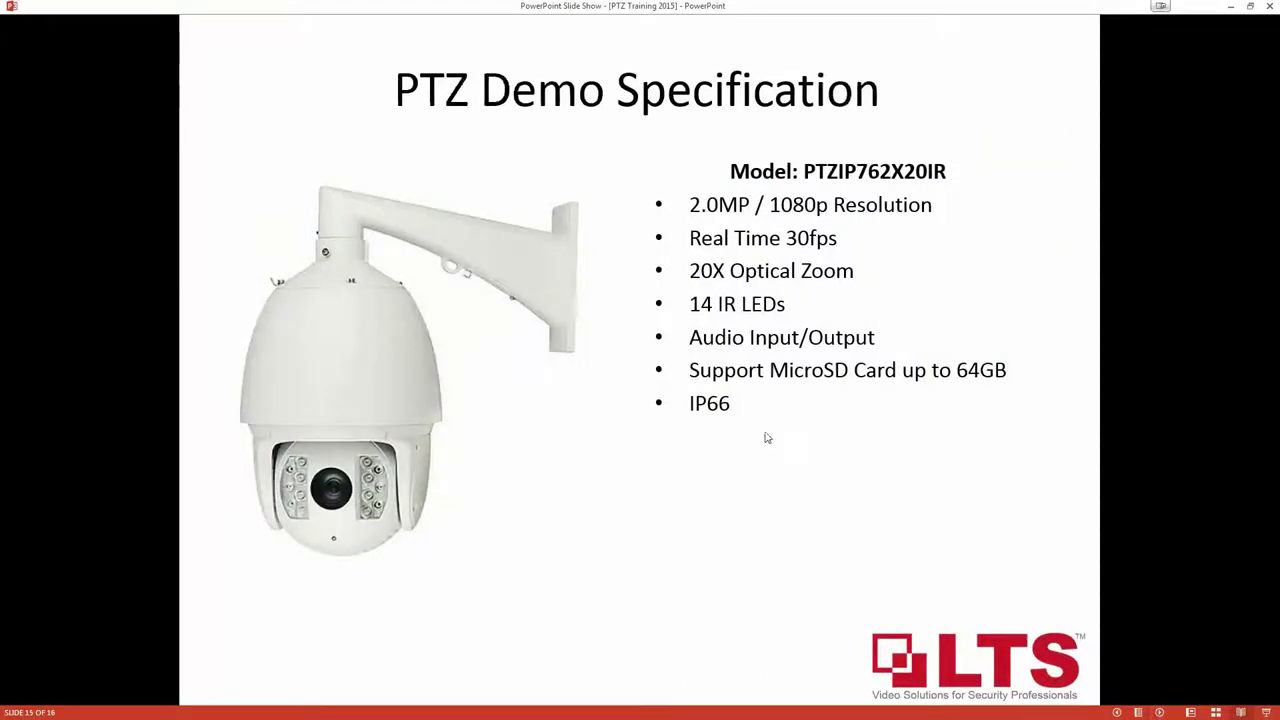
key(Right)
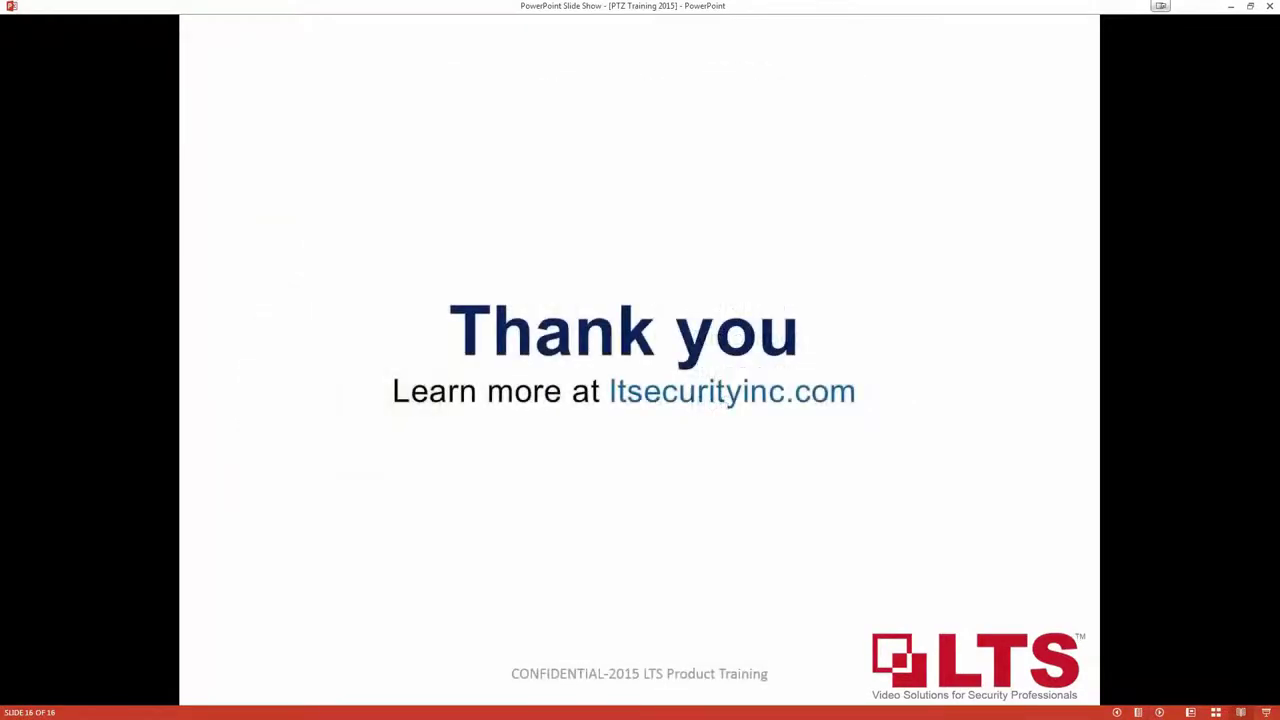
click(1117, 712)
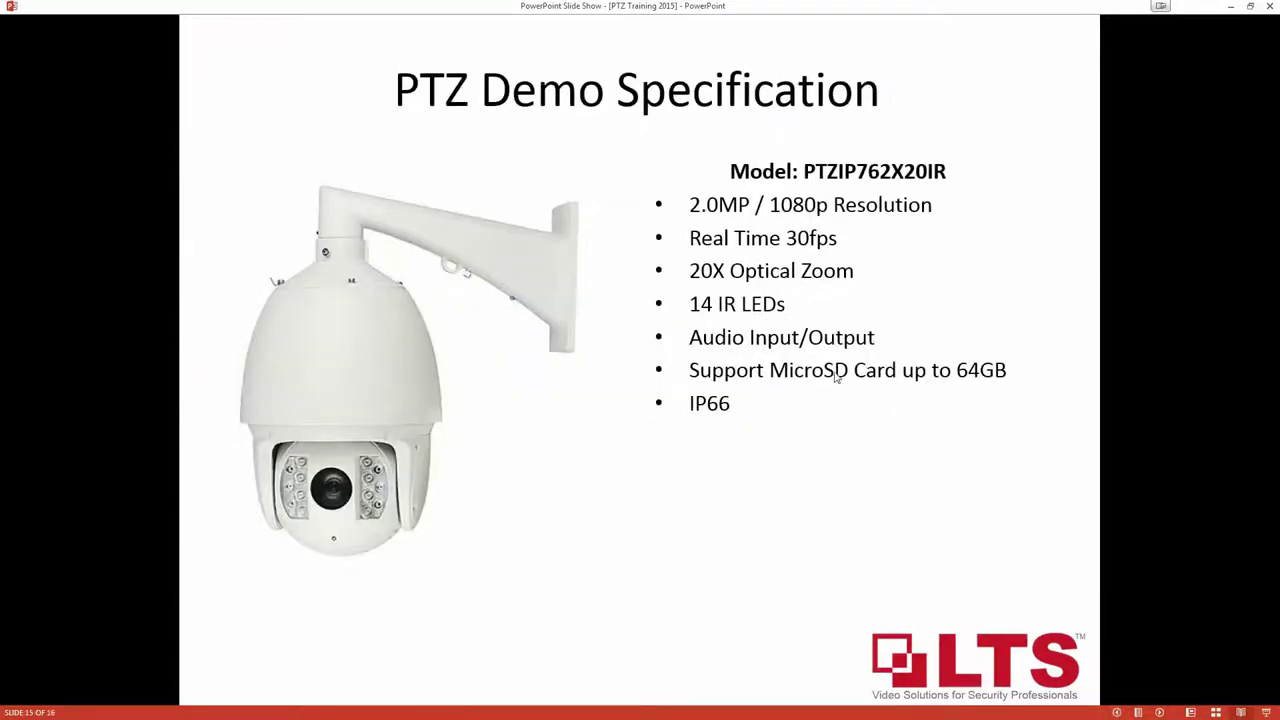
click(866, 382)
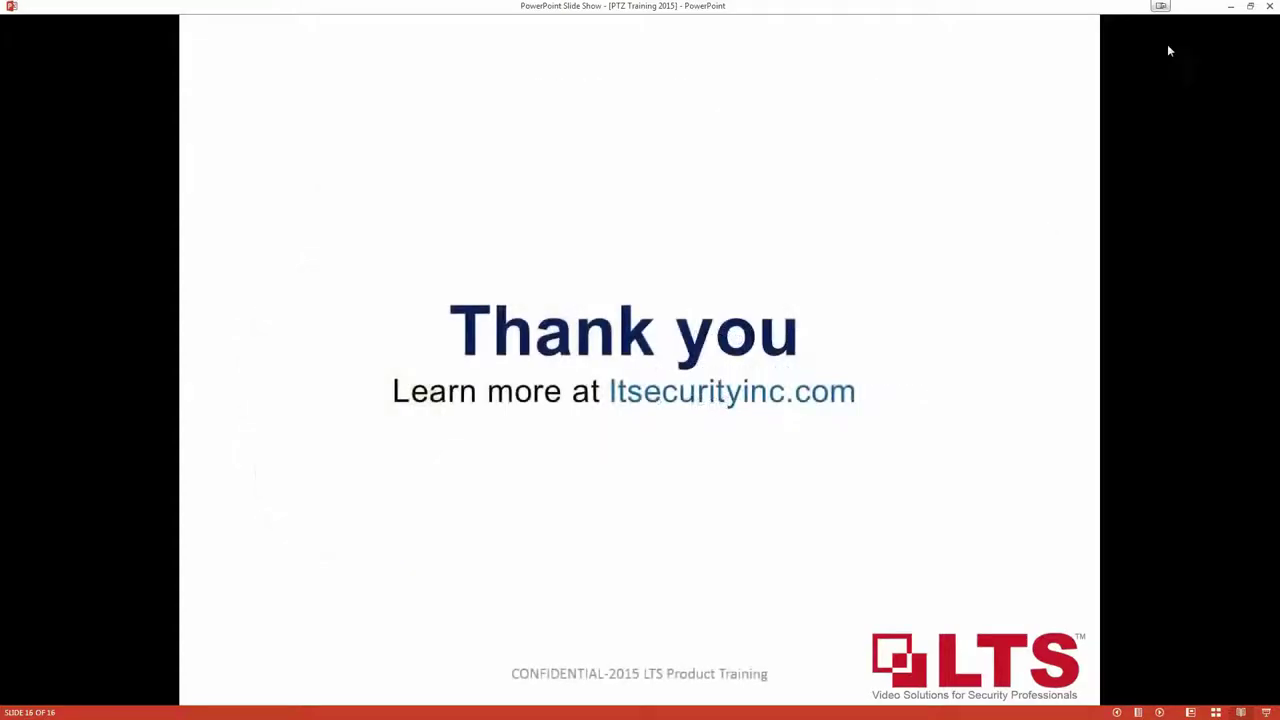
Leave the slideshow and log out of the camera's web interface in Chrome.
click(1231, 6)
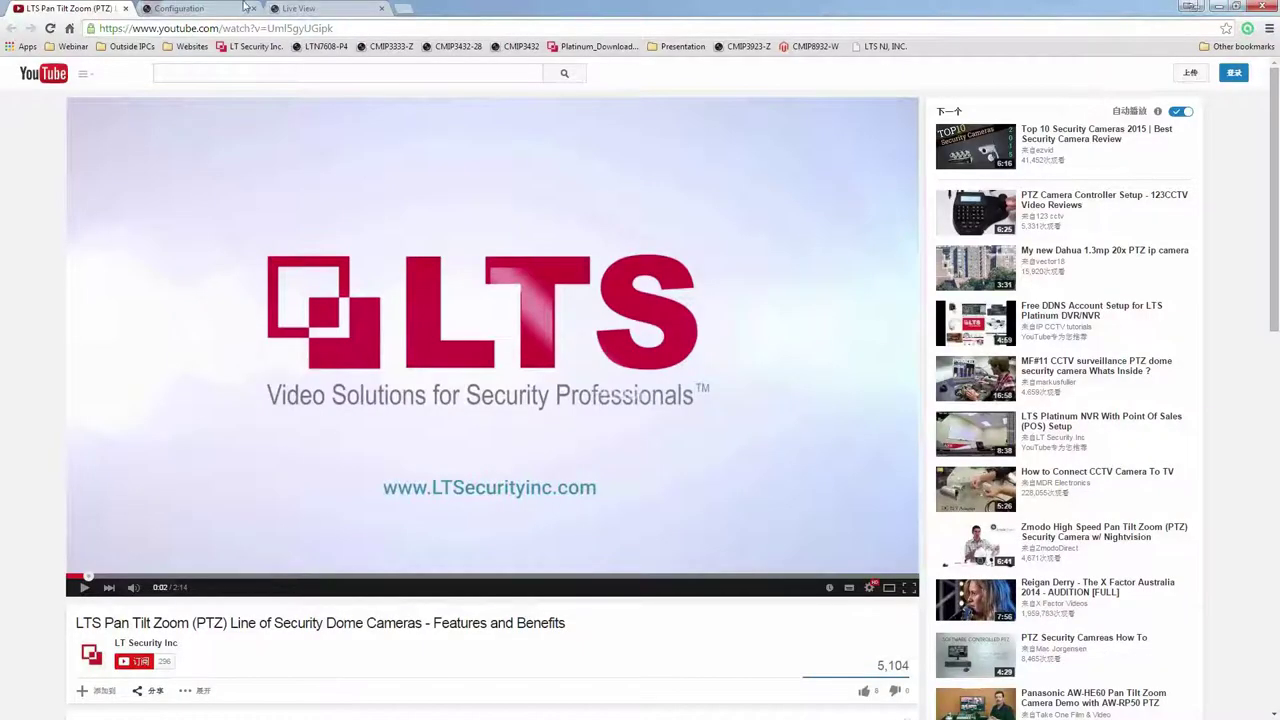
click(180, 8)
scroll(520, 171, up, 1)
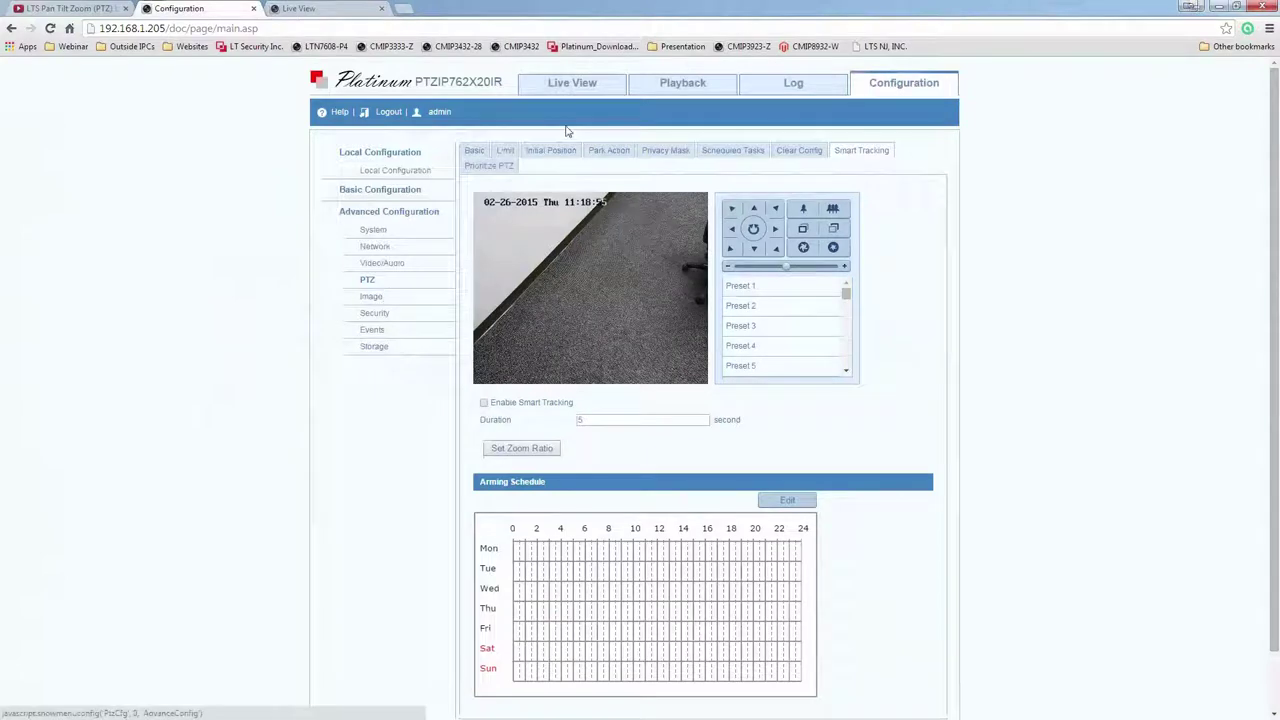
click(382, 113)
click(660, 112)
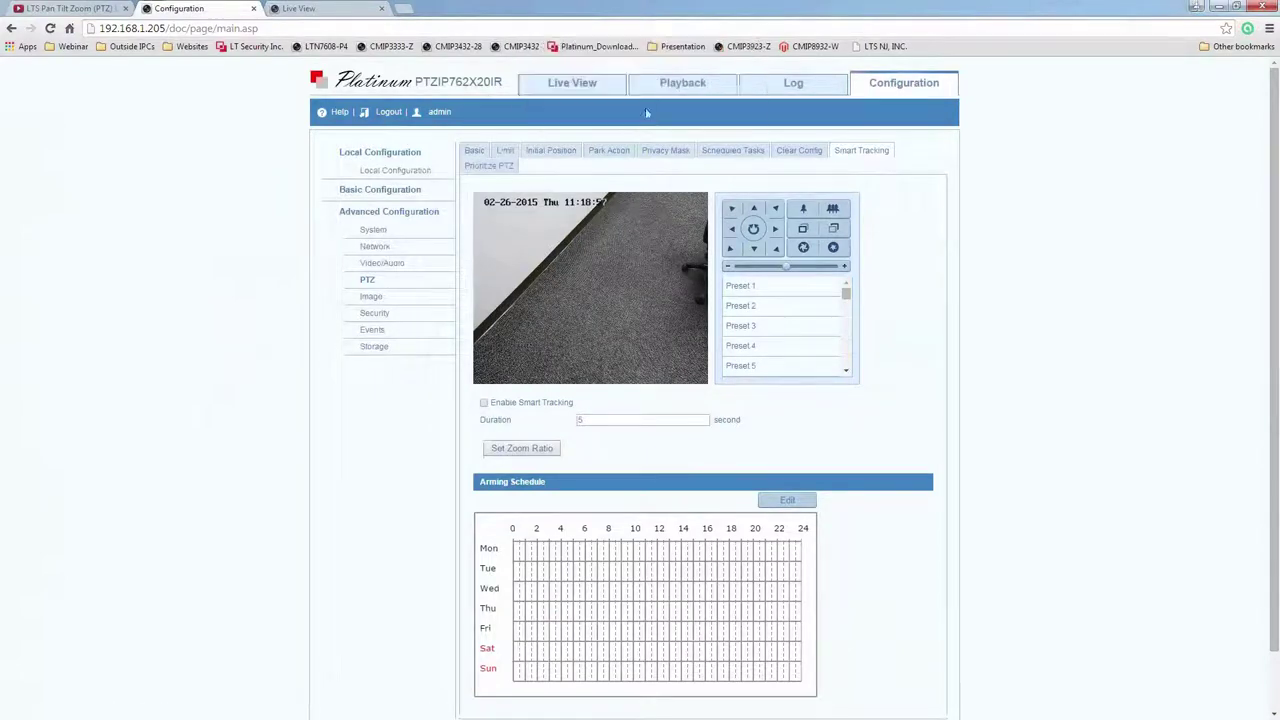
Log back in as admin and open the Configuration page.
click(1066, 247)
text(a)
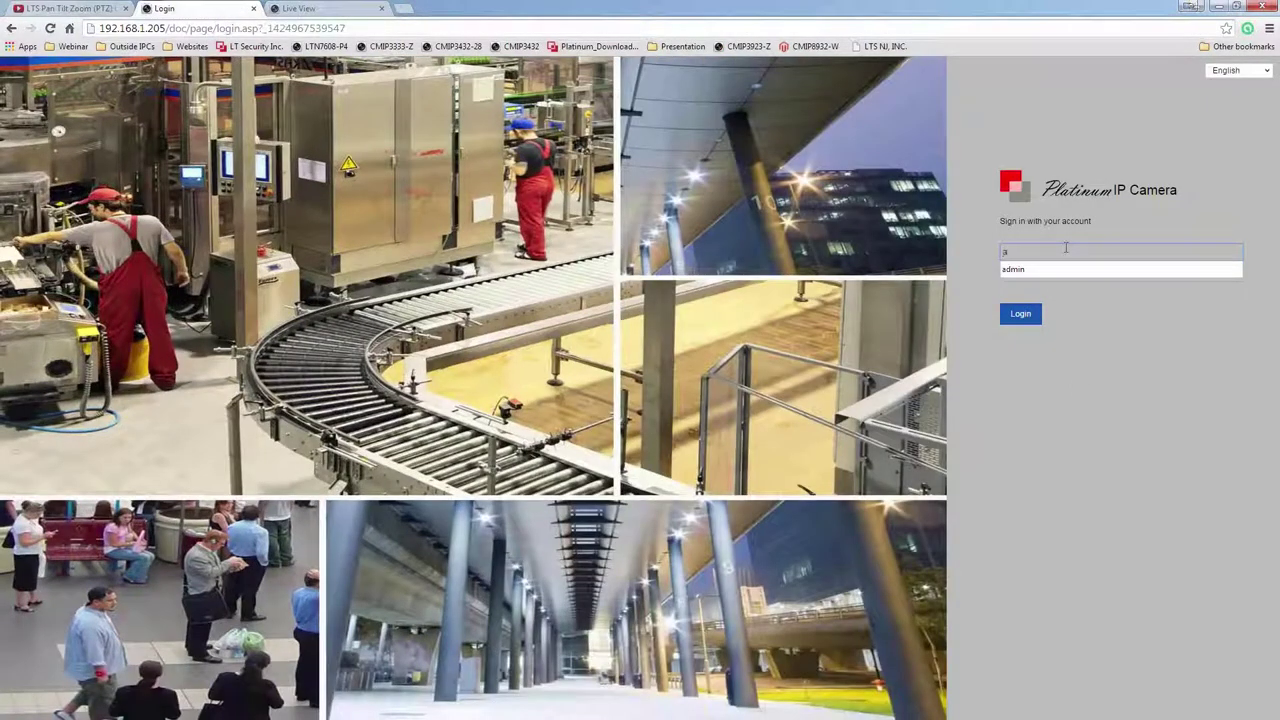
text(dmin)
key(Tab)
text(a)
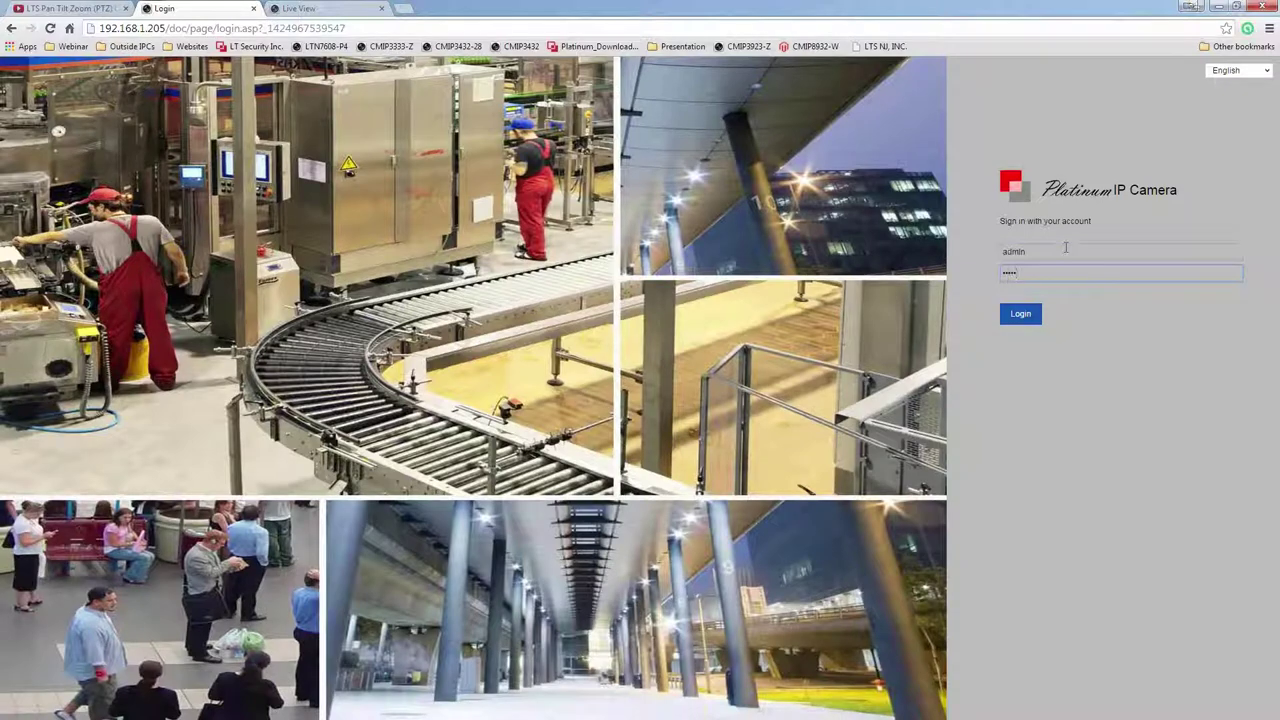
key(Return)
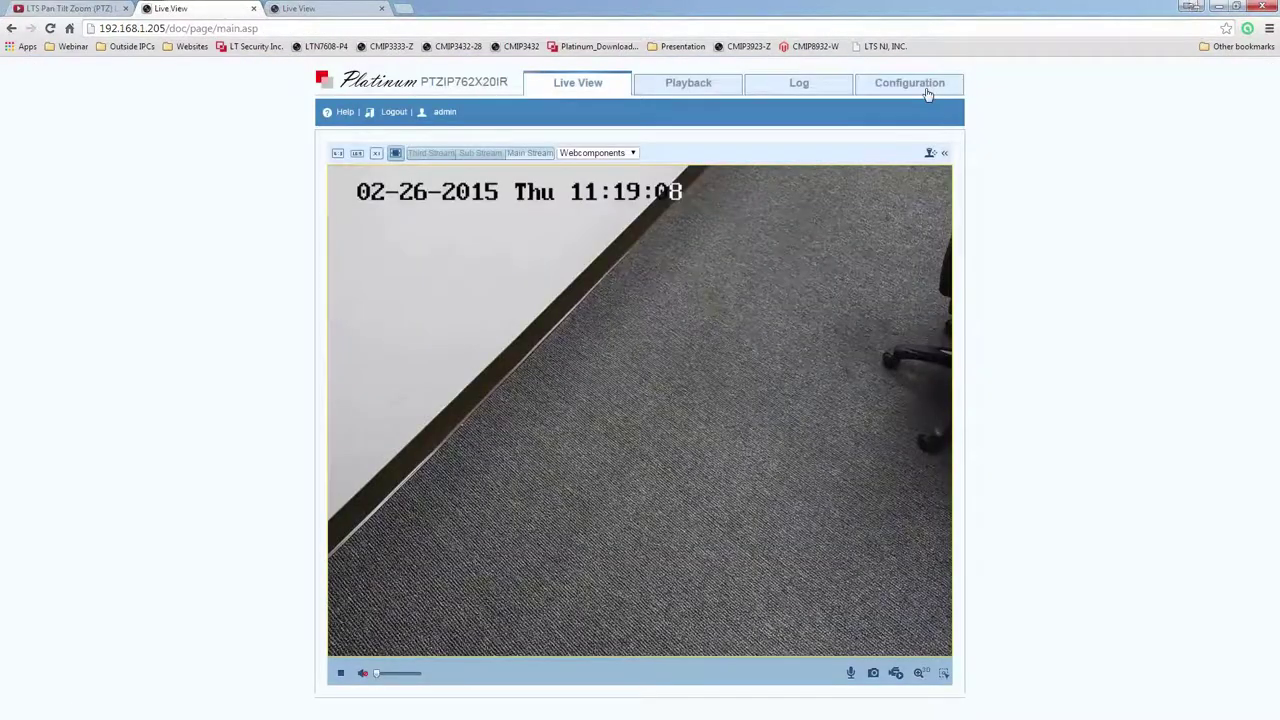
click(928, 94)
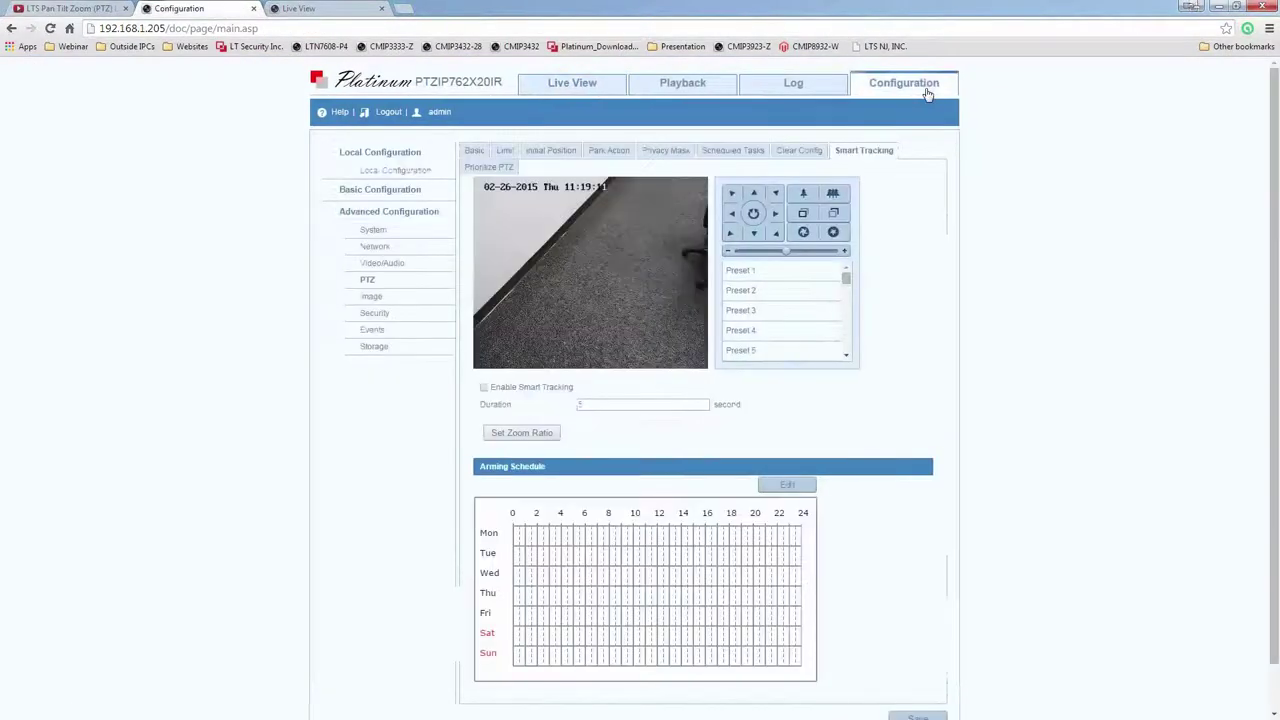
Show the PTZ Basic tab and highlight the Enable Proportional Pan and Preset Freezing settings.
click(365, 281)
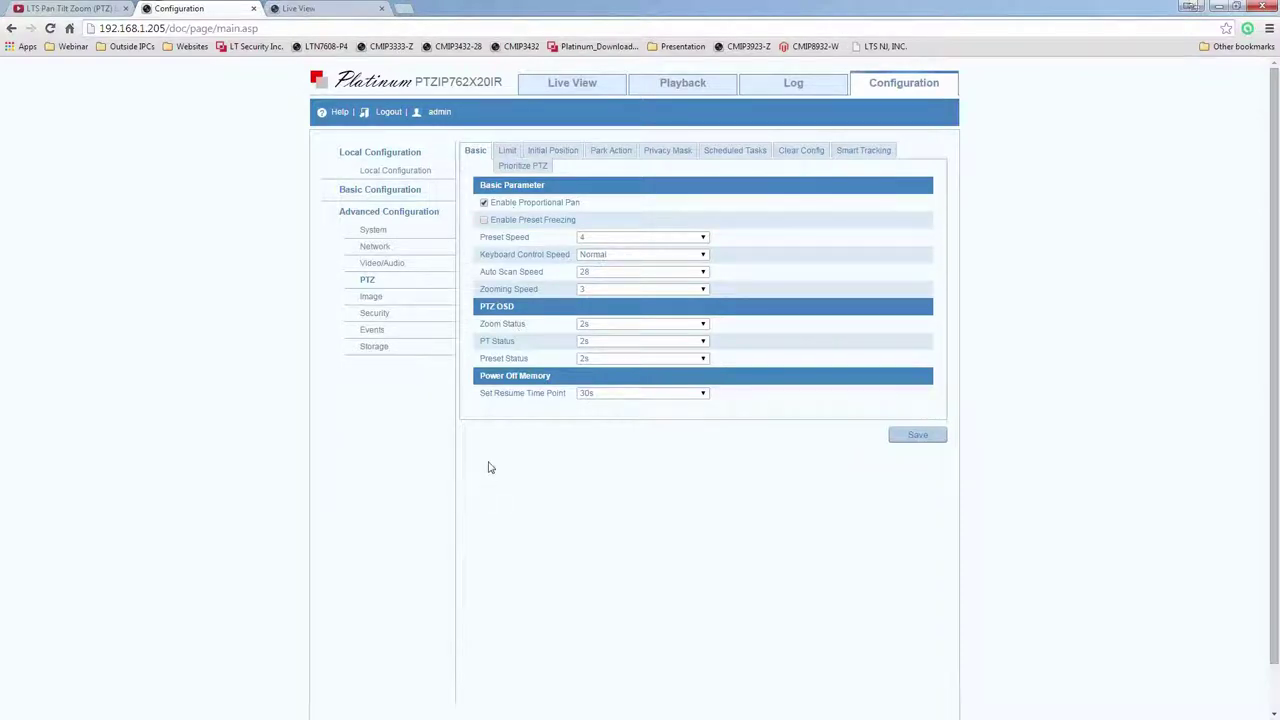
double_click(543, 205)
click(571, 205)
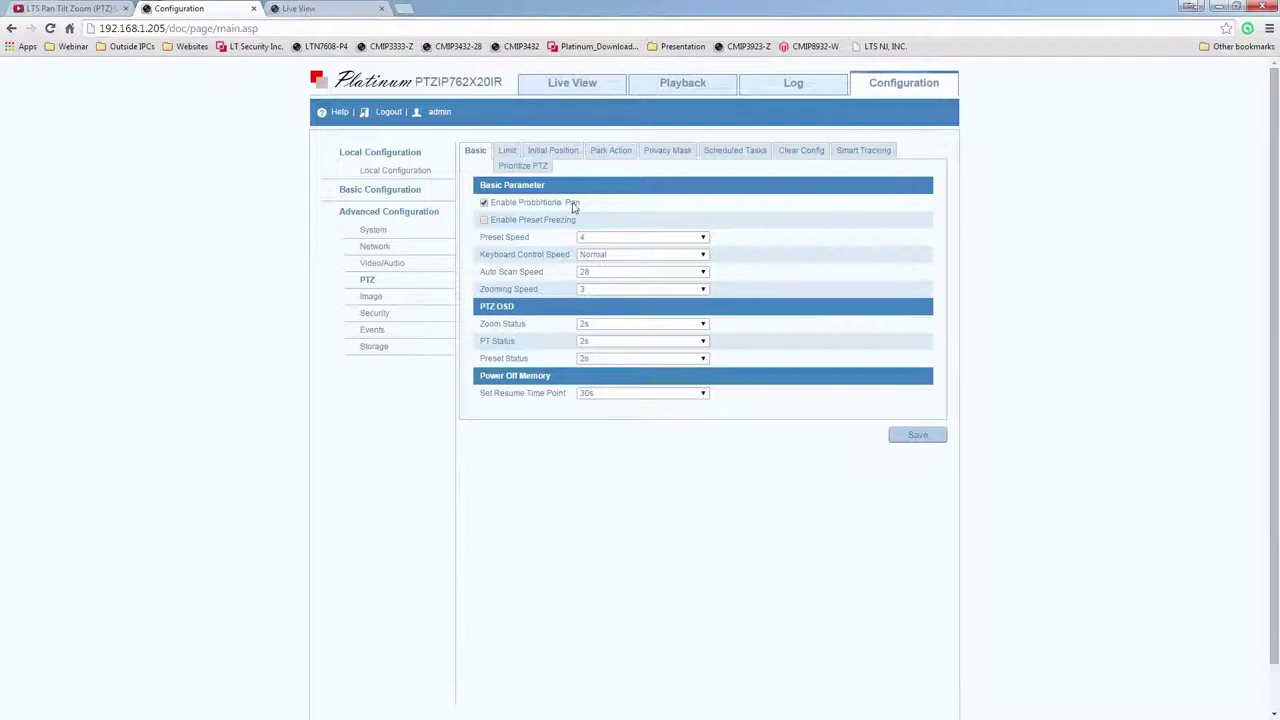
triple_click(543, 205)
drag(518, 221, 576, 226)
click(576, 226)
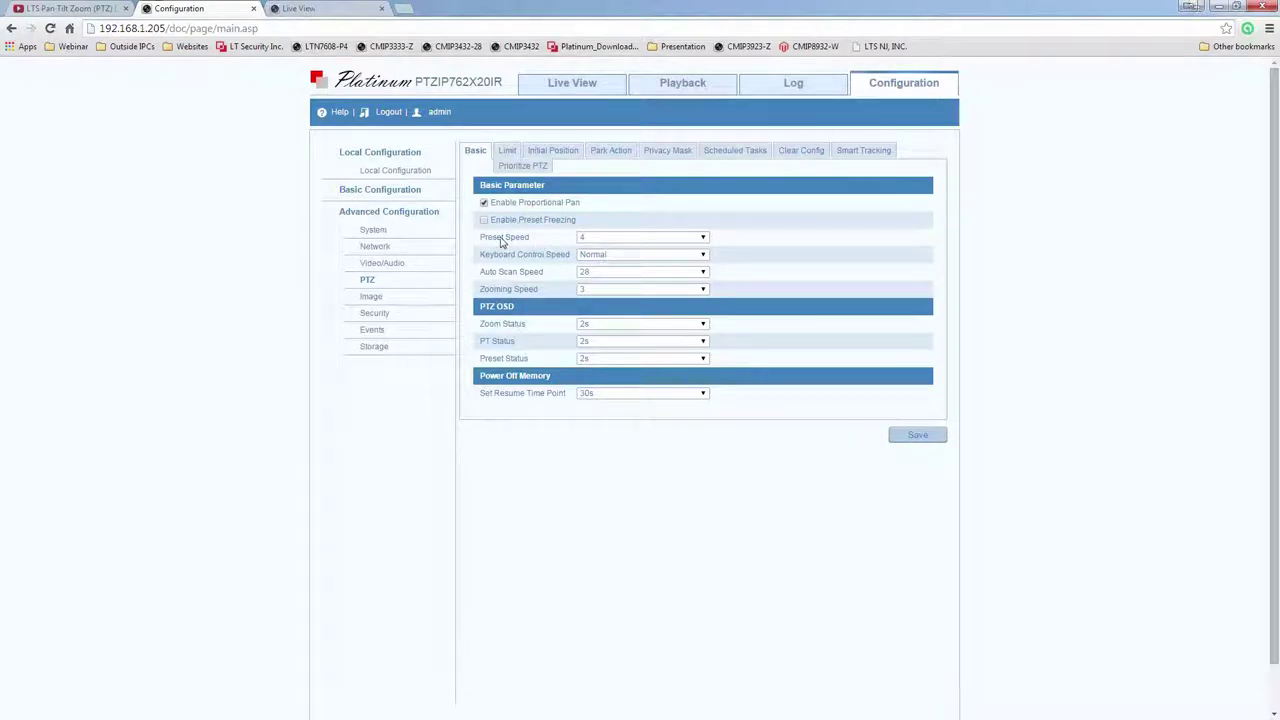
click(614, 238)
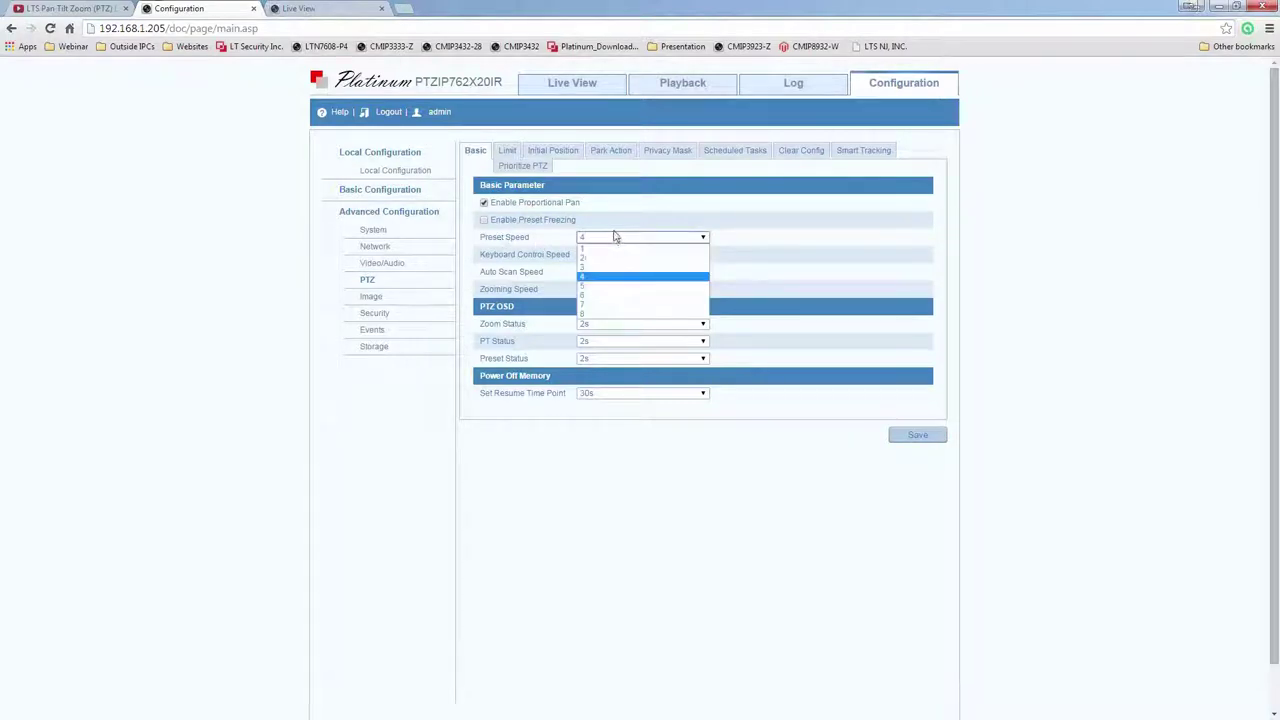
click(746, 240)
click(588, 256)
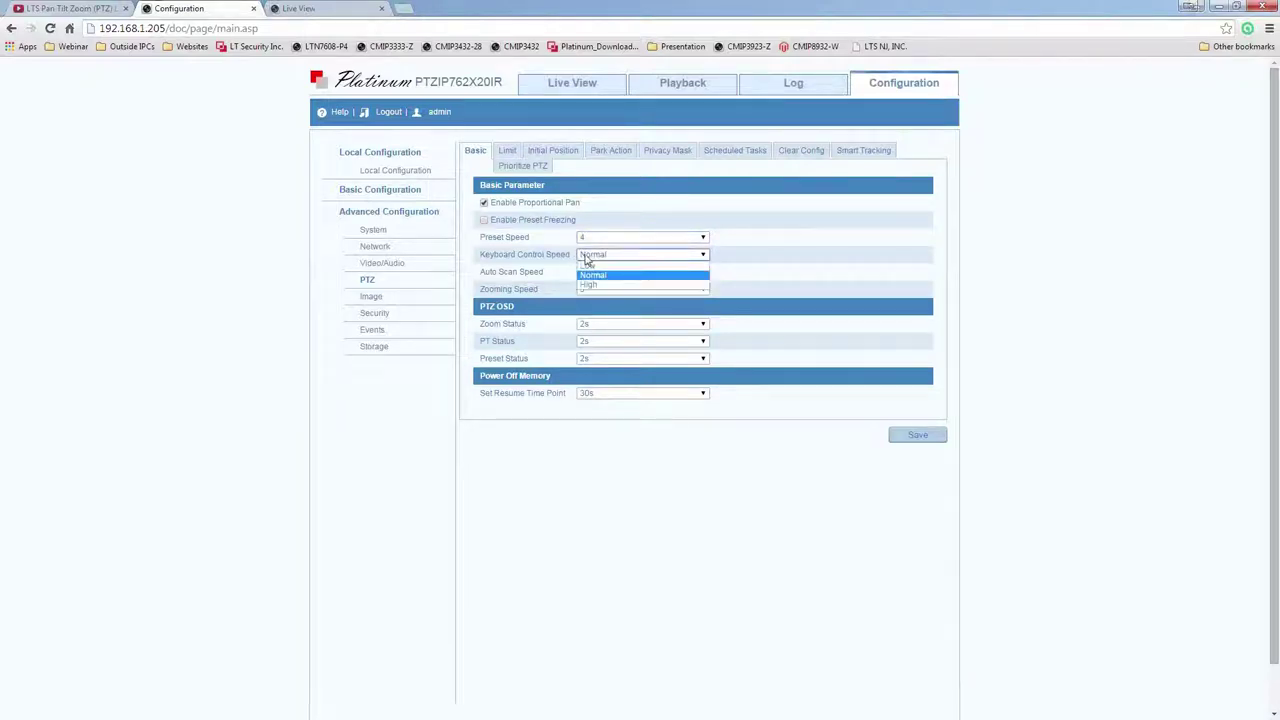
click(745, 285)
click(606, 274)
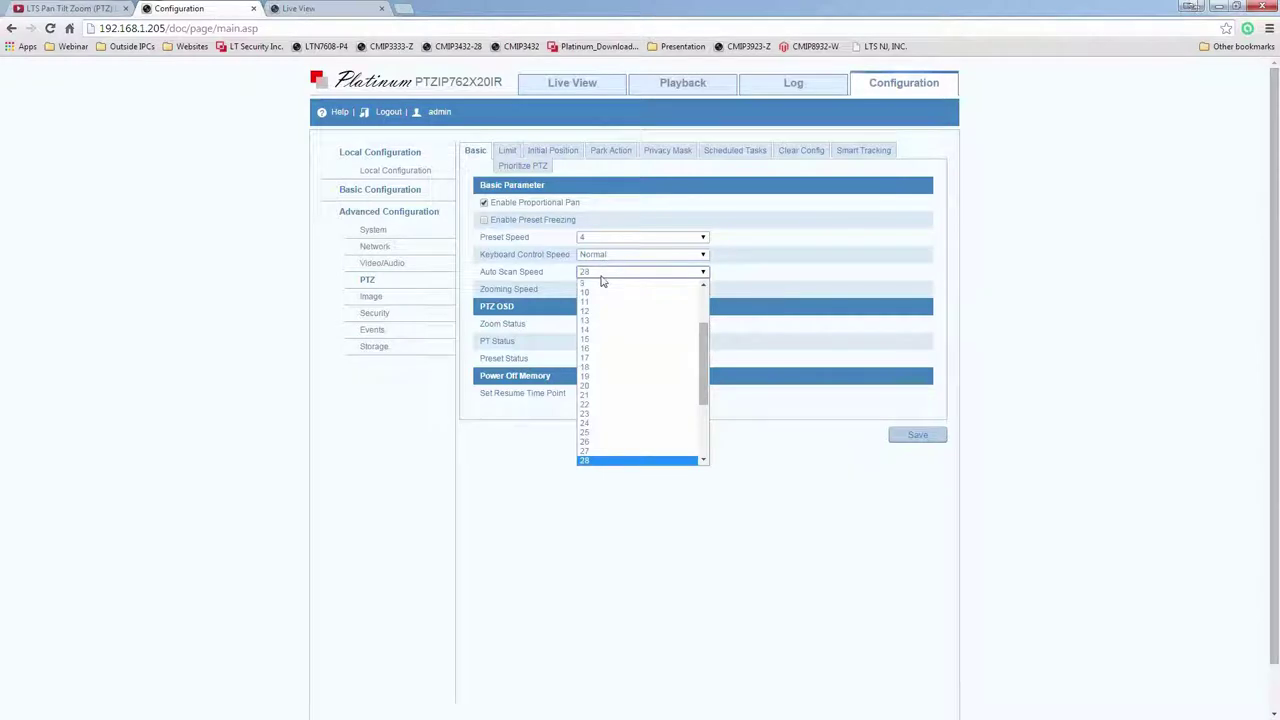
drag(703, 362, 714, 423)
click(808, 256)
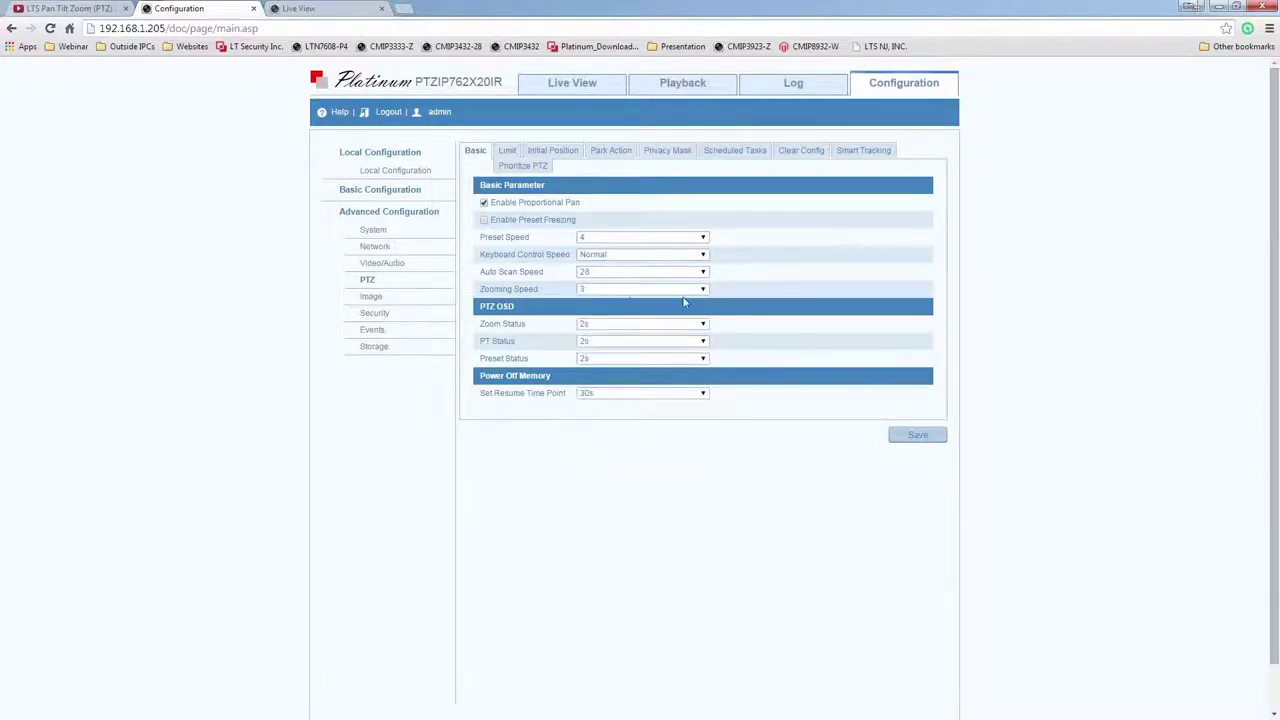
click(620, 291)
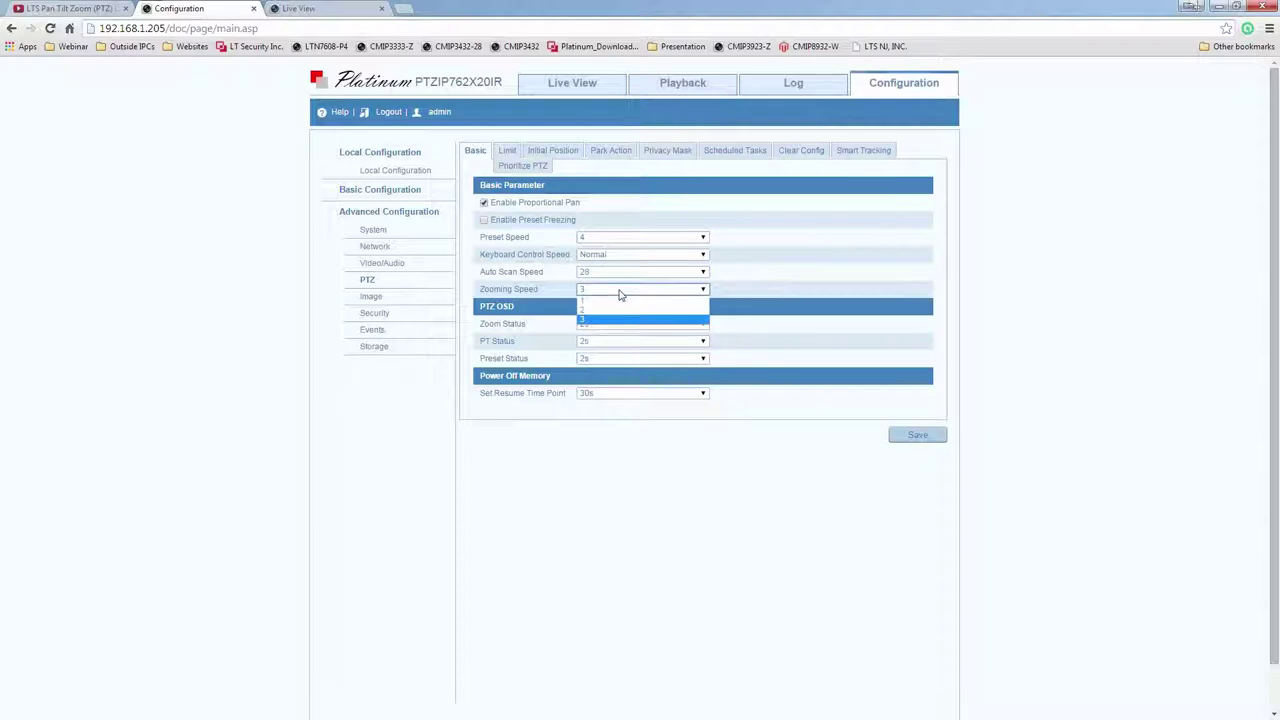
click(874, 330)
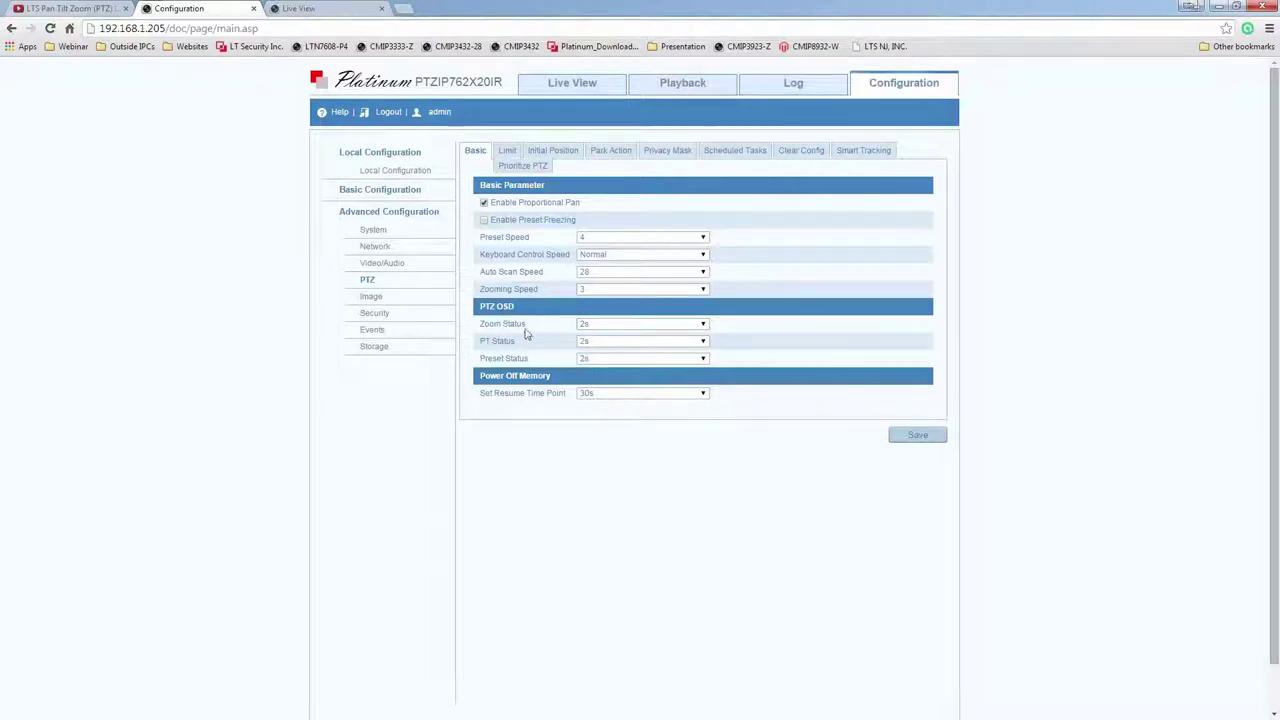
click(597, 325)
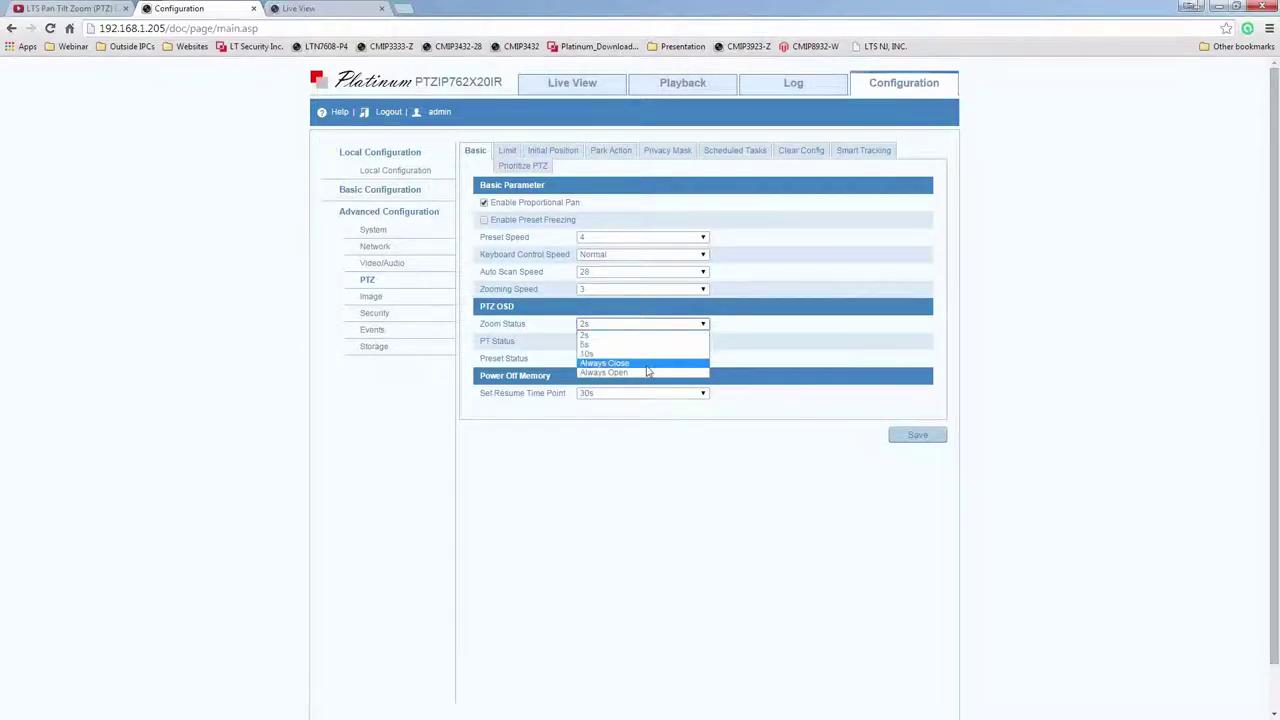
click(756, 364)
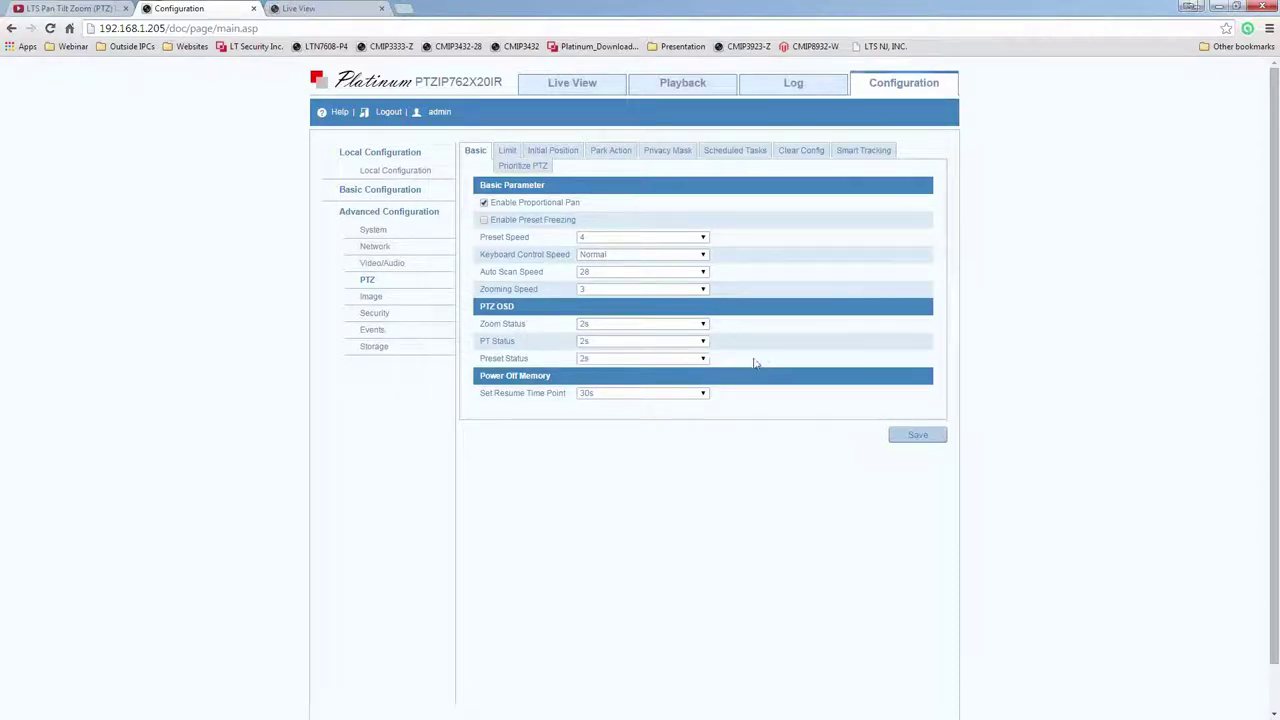
click(606, 342)
click(525, 348)
click(616, 358)
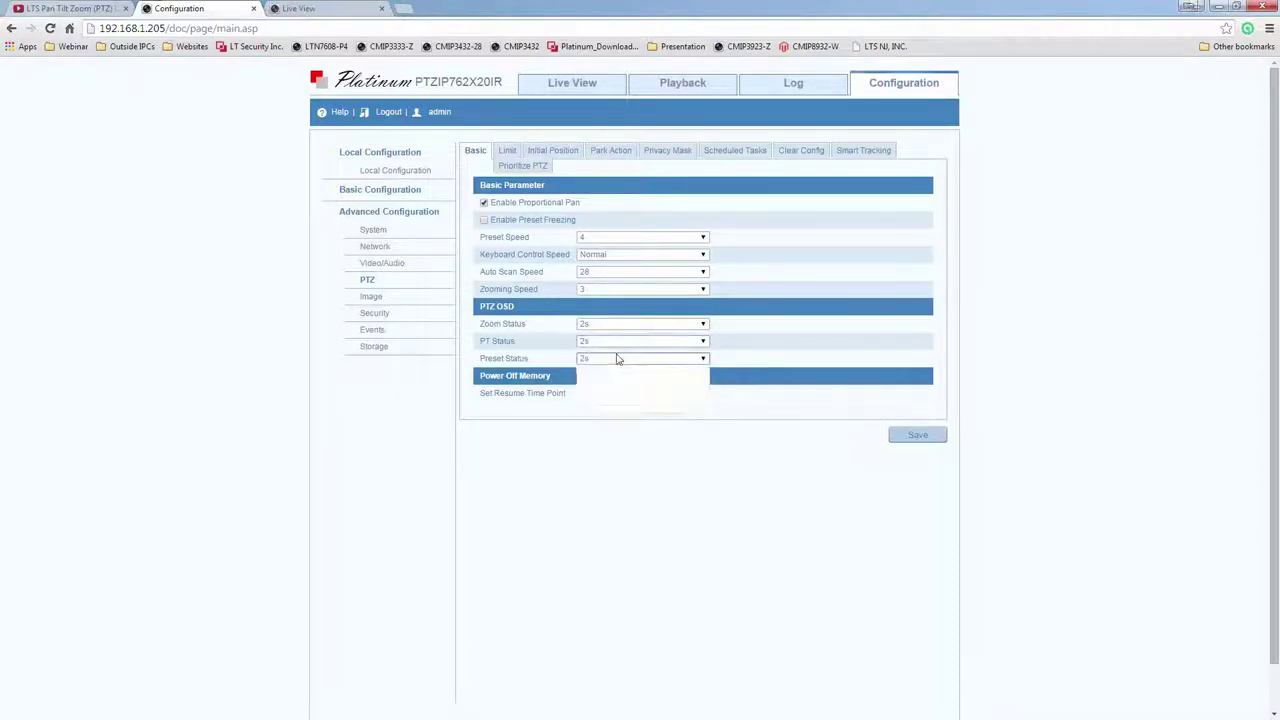
click(825, 393)
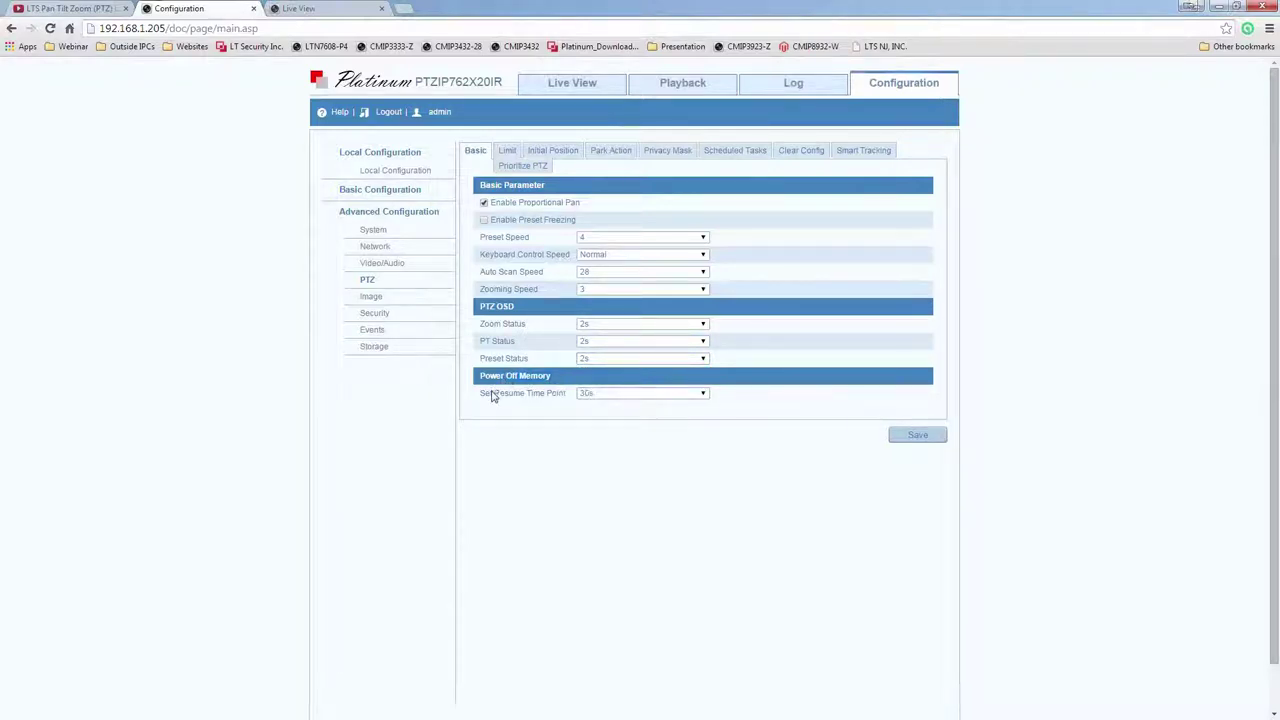
click(628, 395)
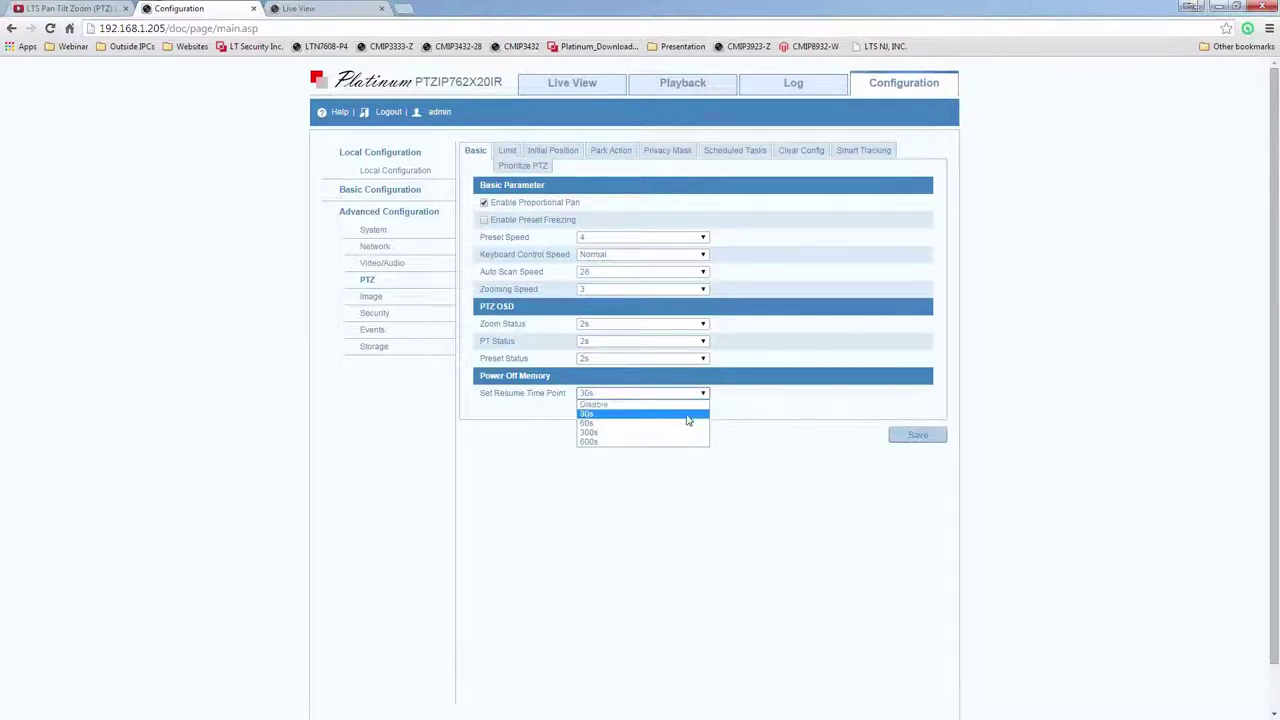
click(775, 432)
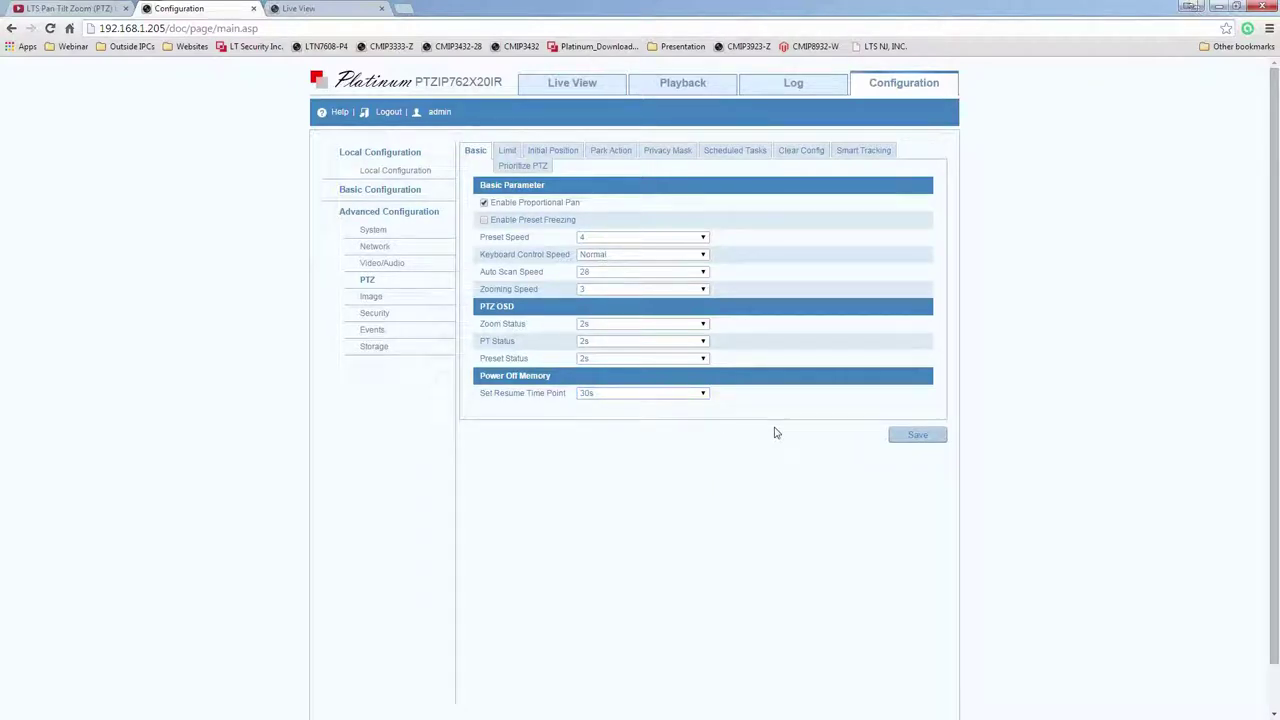
On the PTZ Limit page, pan and tilt the camera until it faces the room with the door.
click(510, 152)
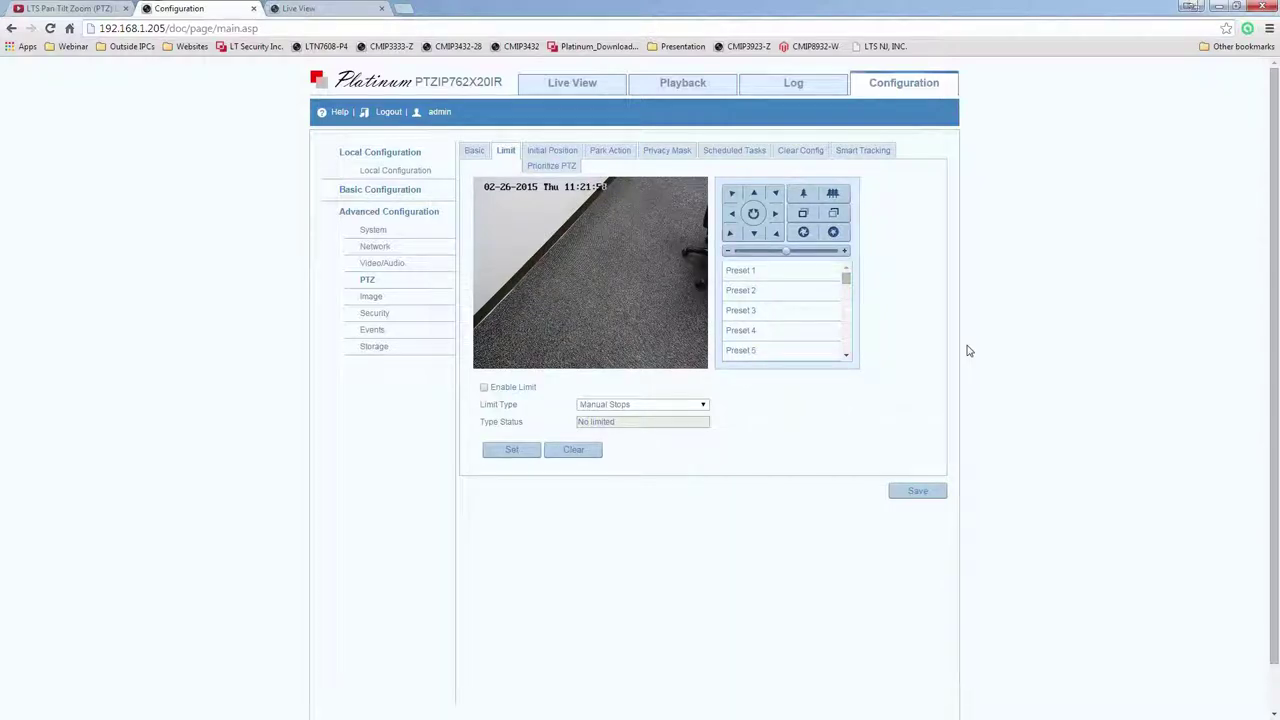
click(750, 197)
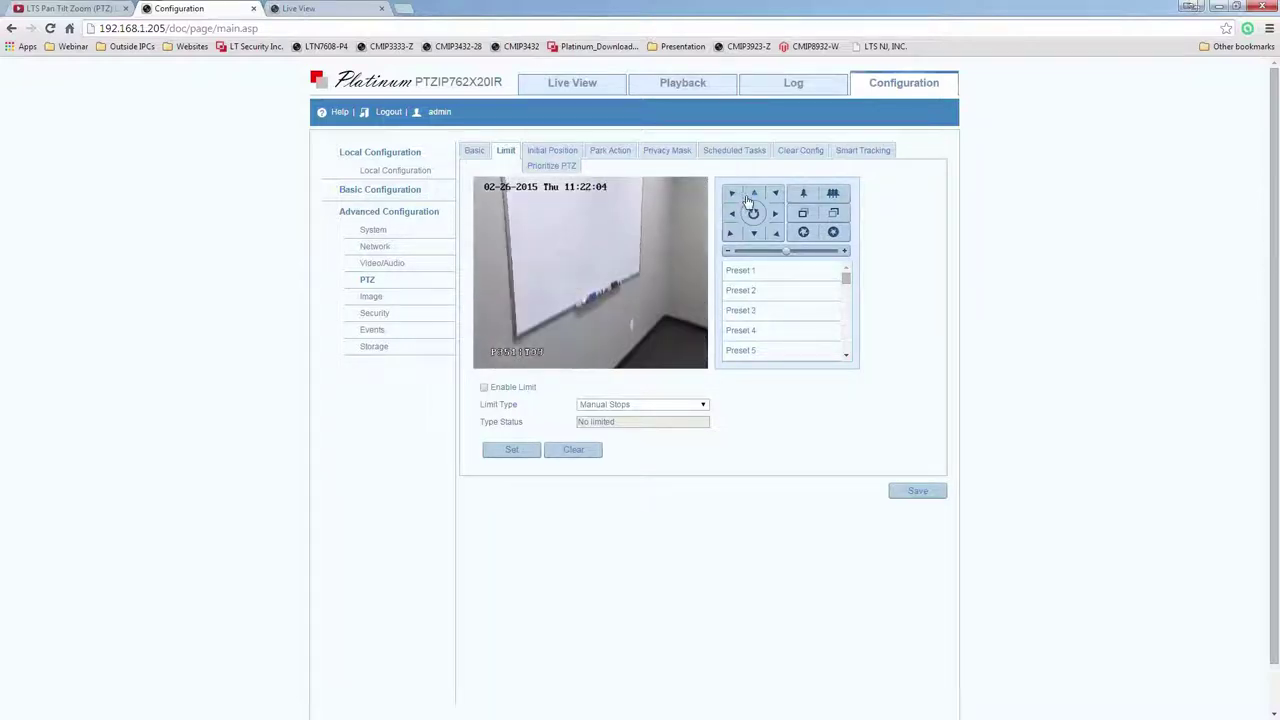
click(776, 214)
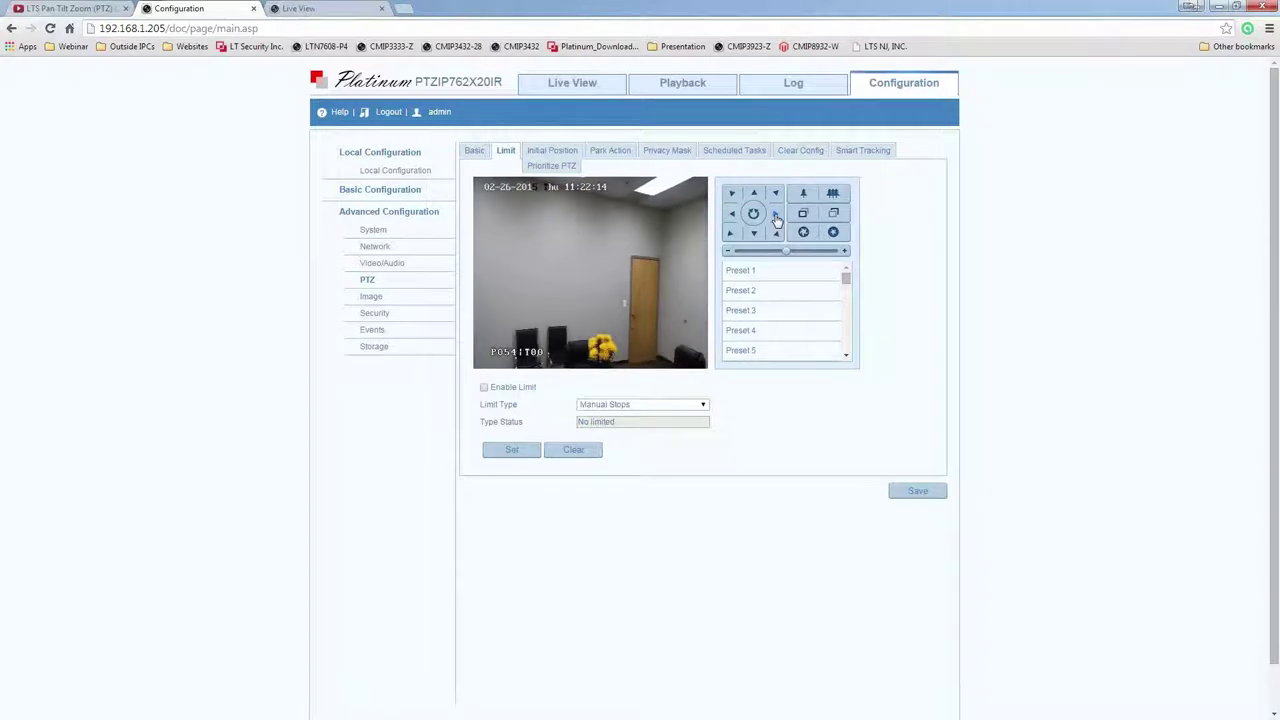
click(759, 234)
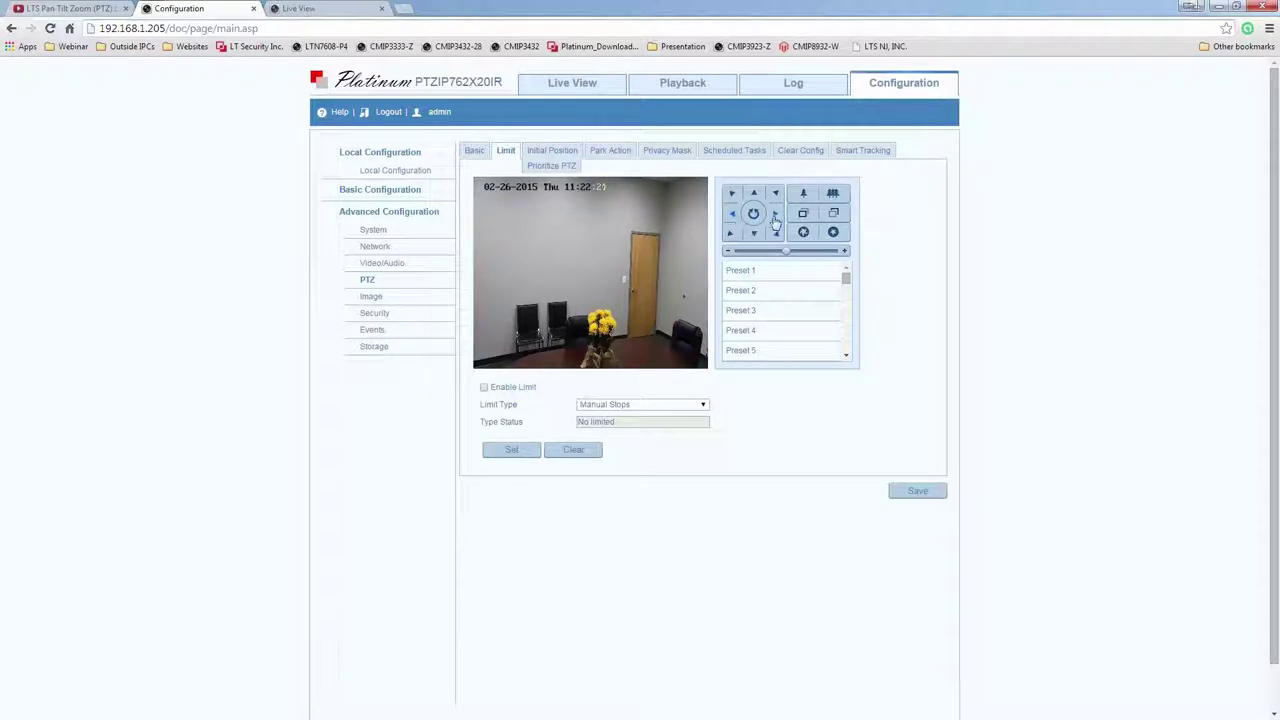
click(775, 215)
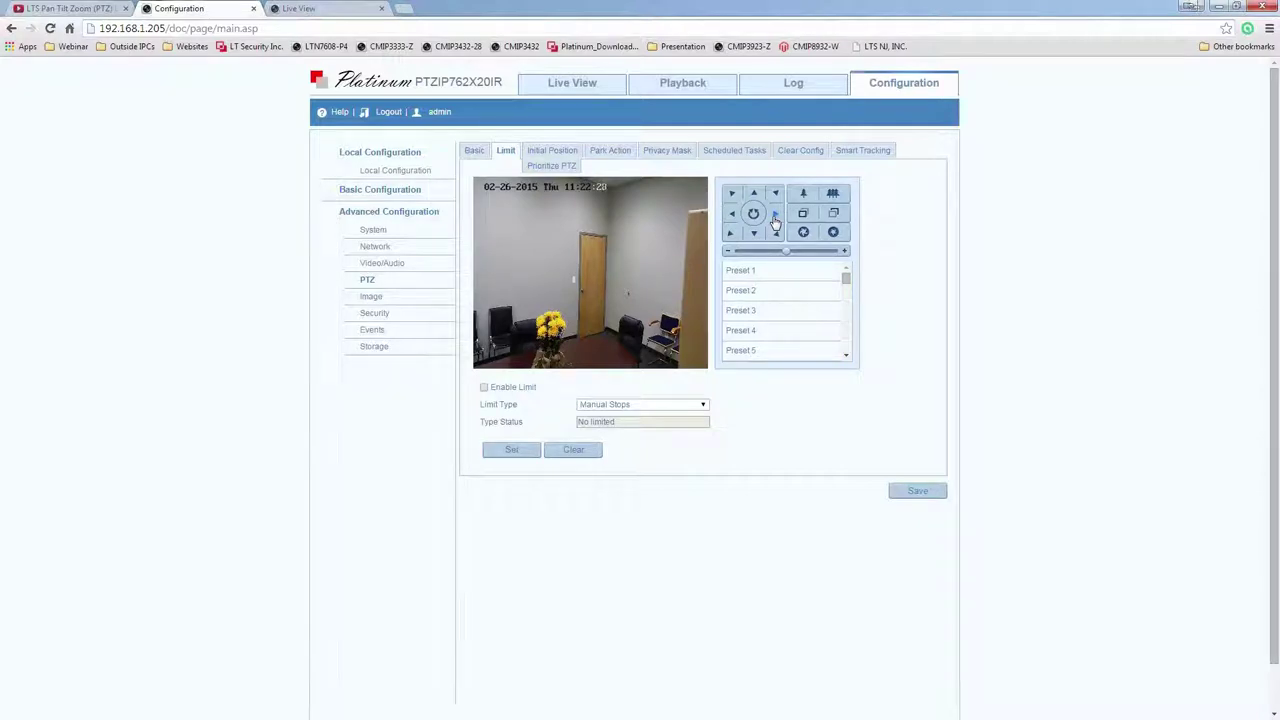
click(775, 215)
click(777, 217)
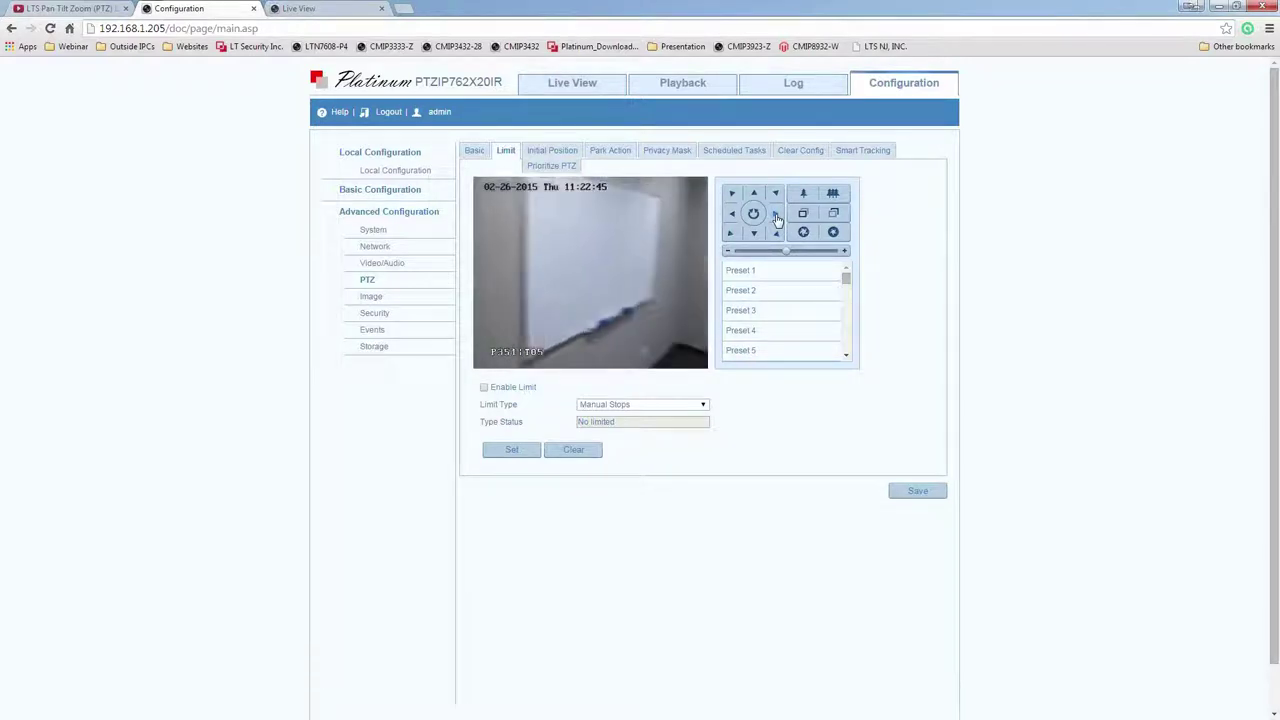
click(731, 217)
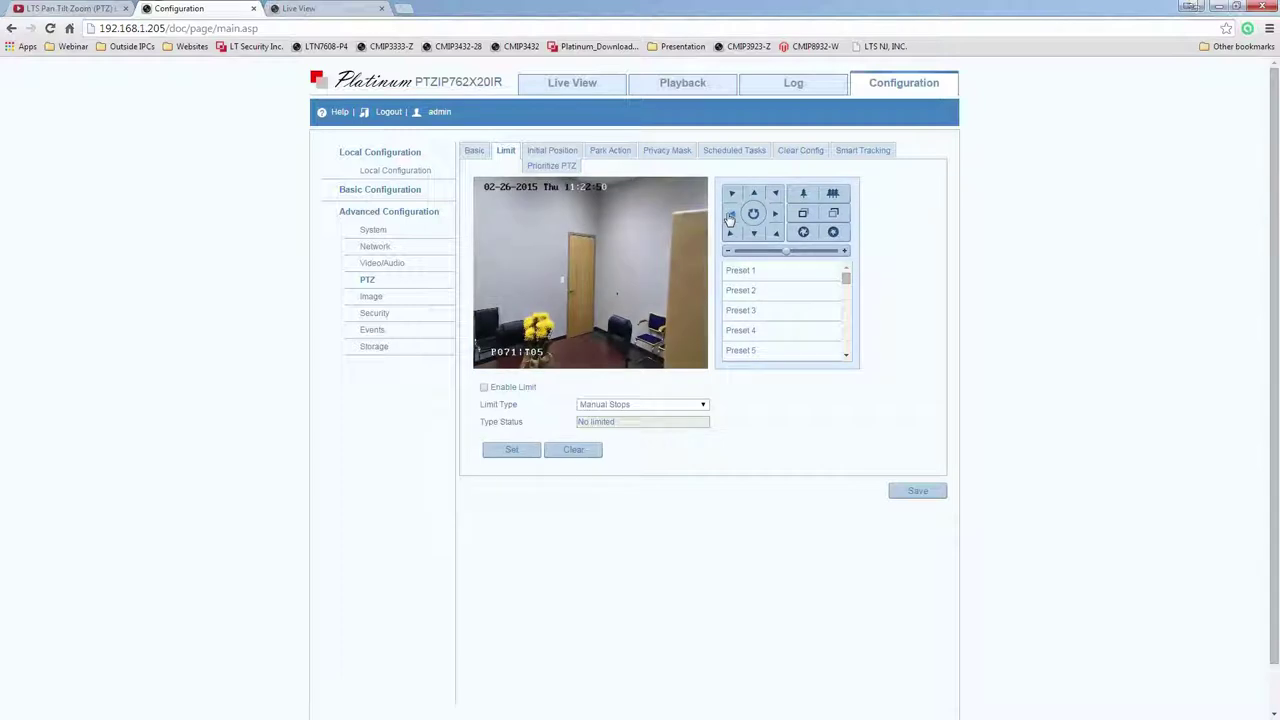
Enable the PTZ limits and mark the camera's left pan limit.
click(485, 388)
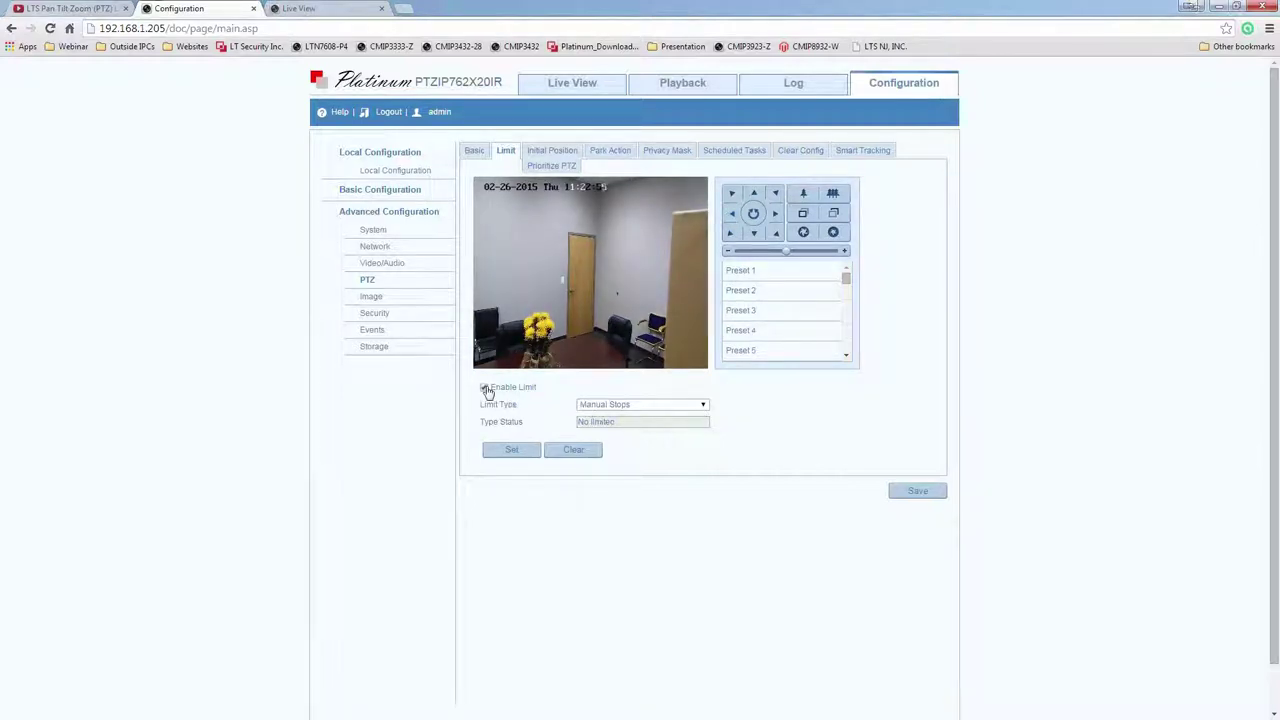
click(513, 452)
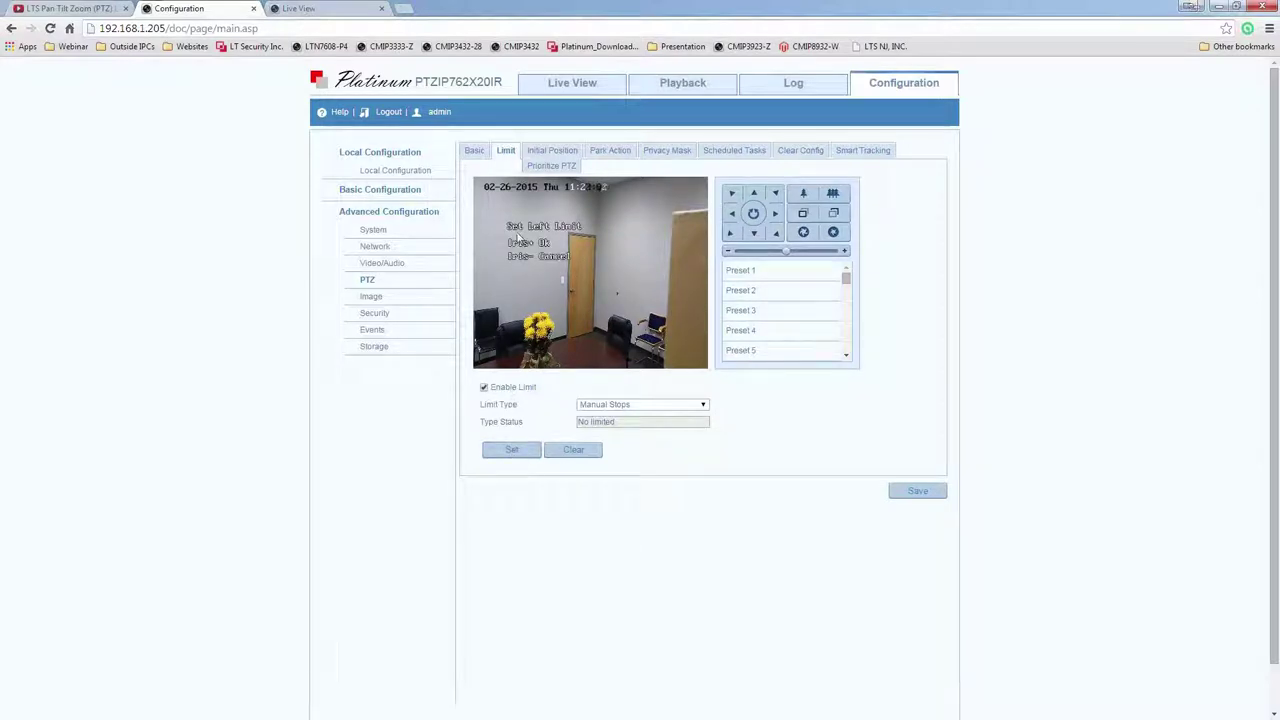
click(733, 217)
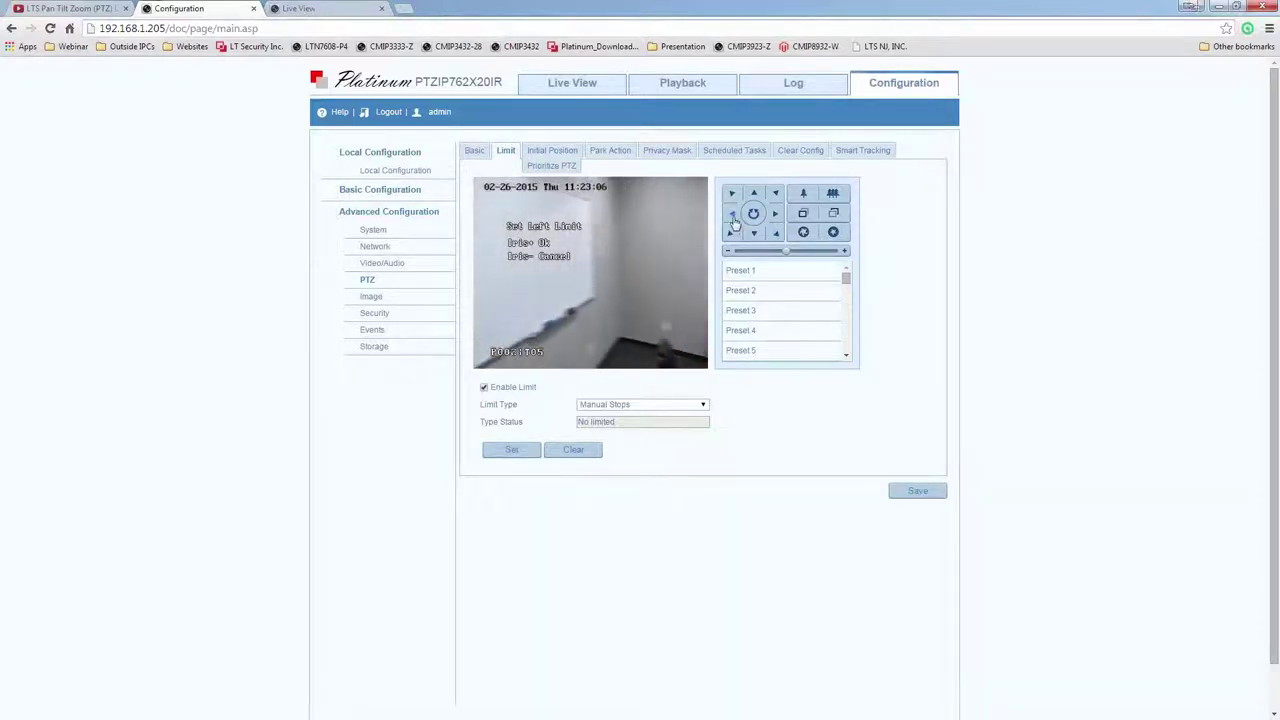
click(774, 217)
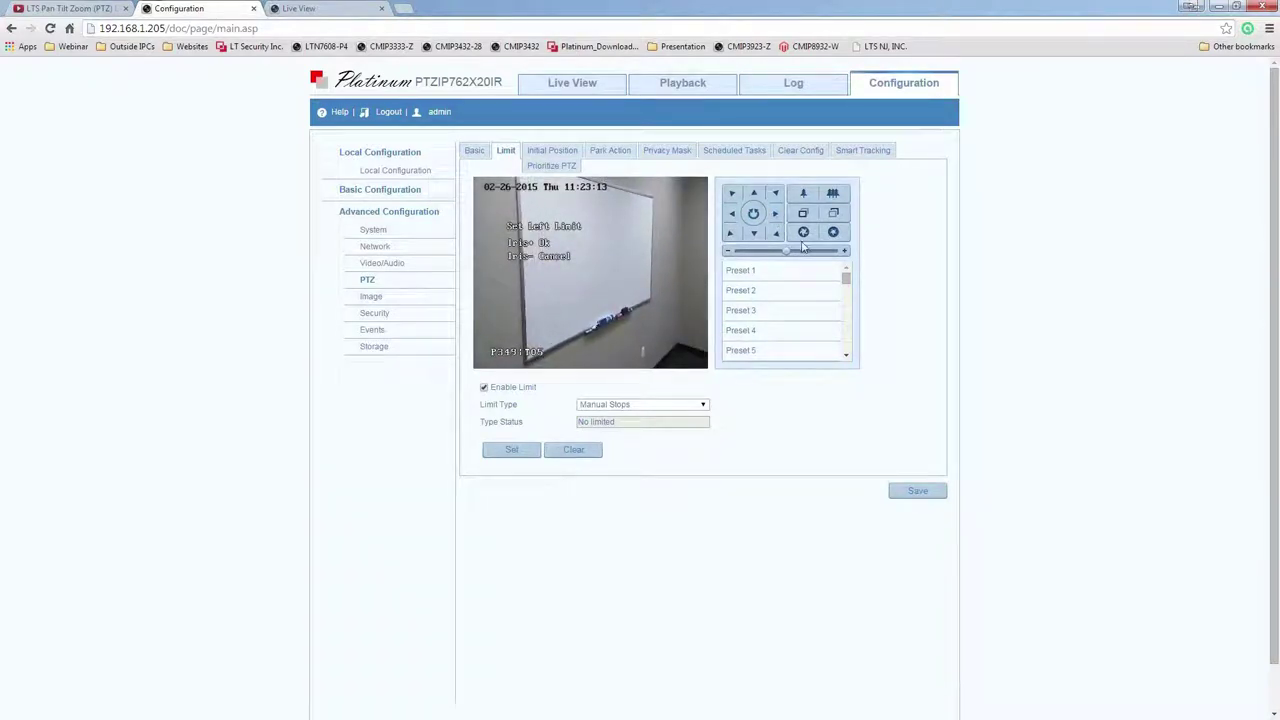
click(804, 236)
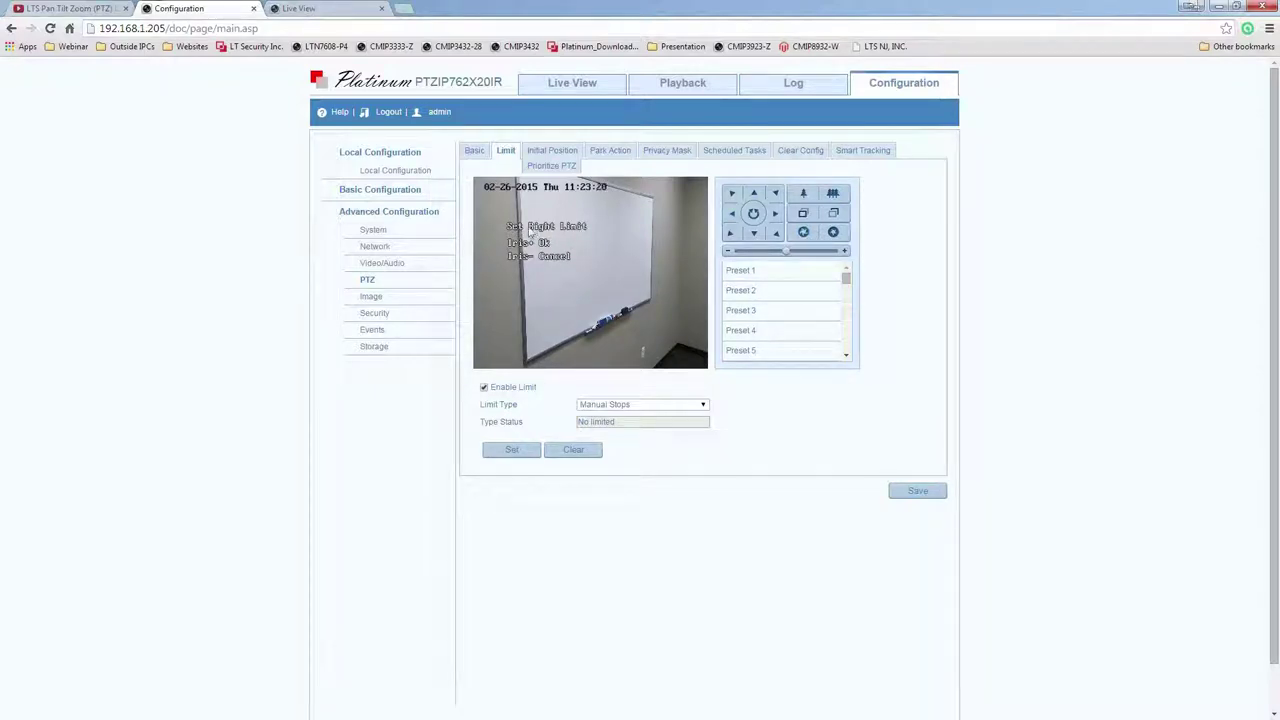
Pan right past the chairs and mark the right pan limit.
click(776, 214)
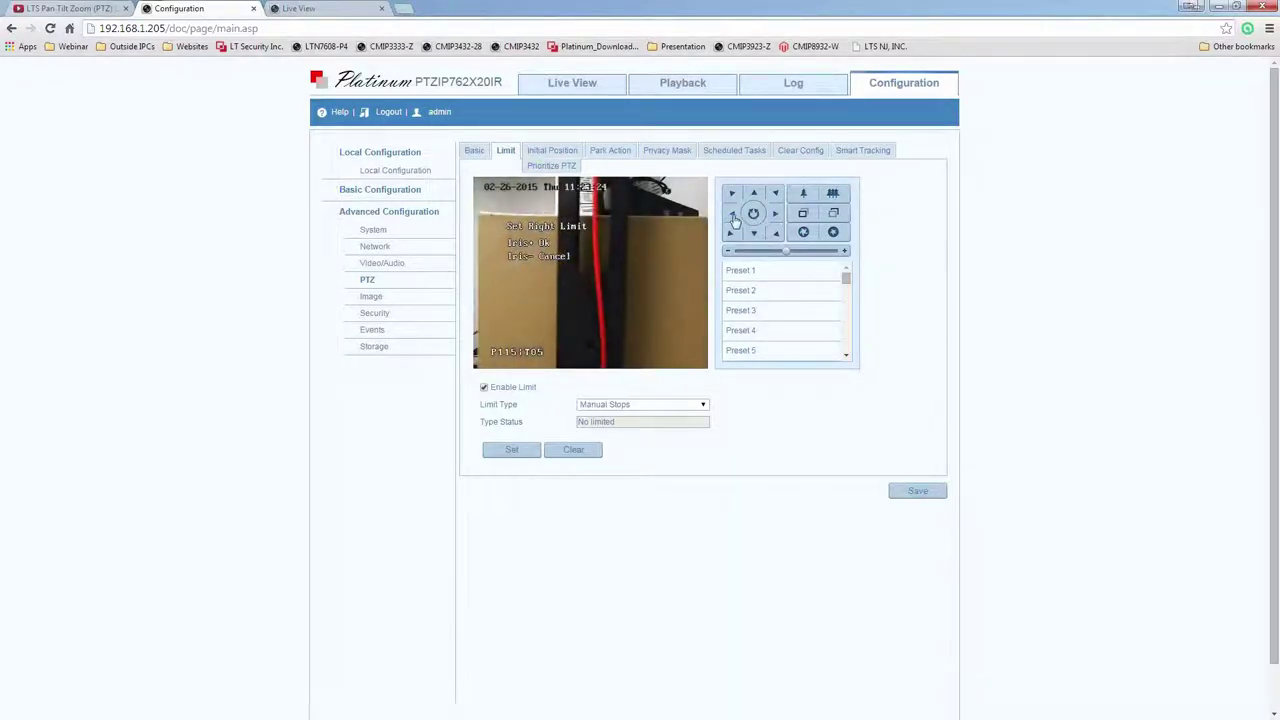
click(734, 214)
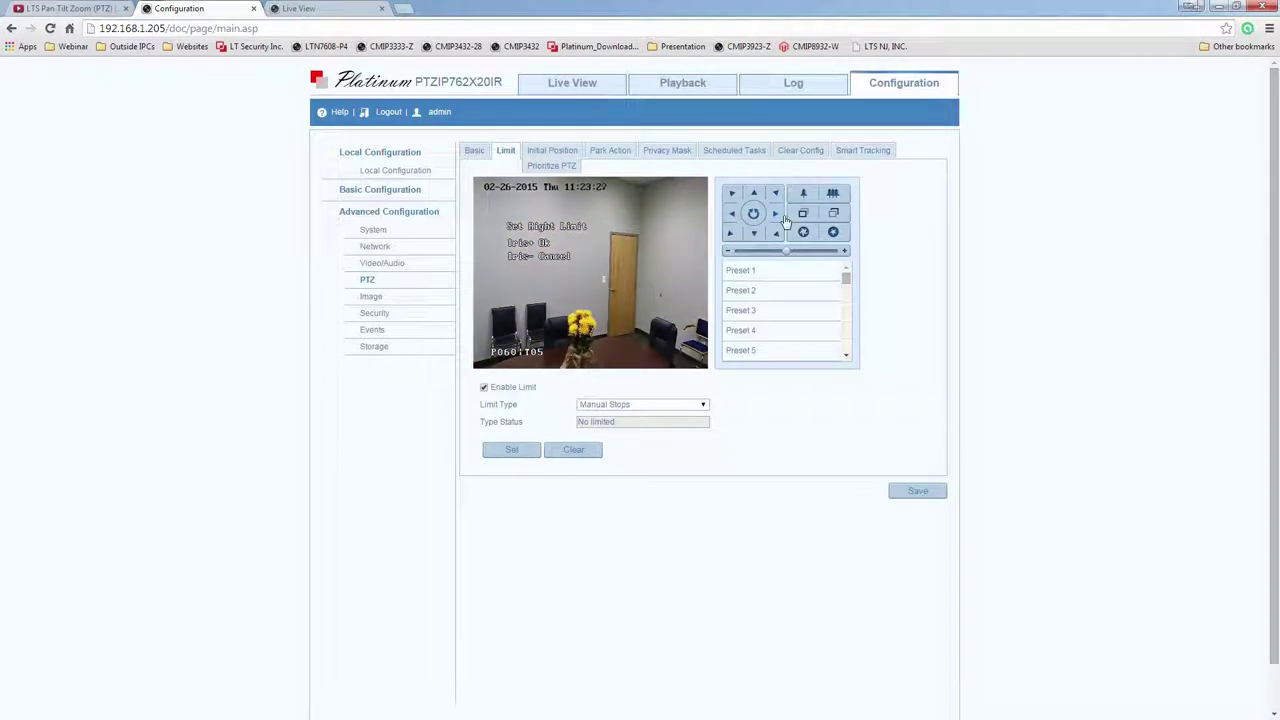
click(776, 216)
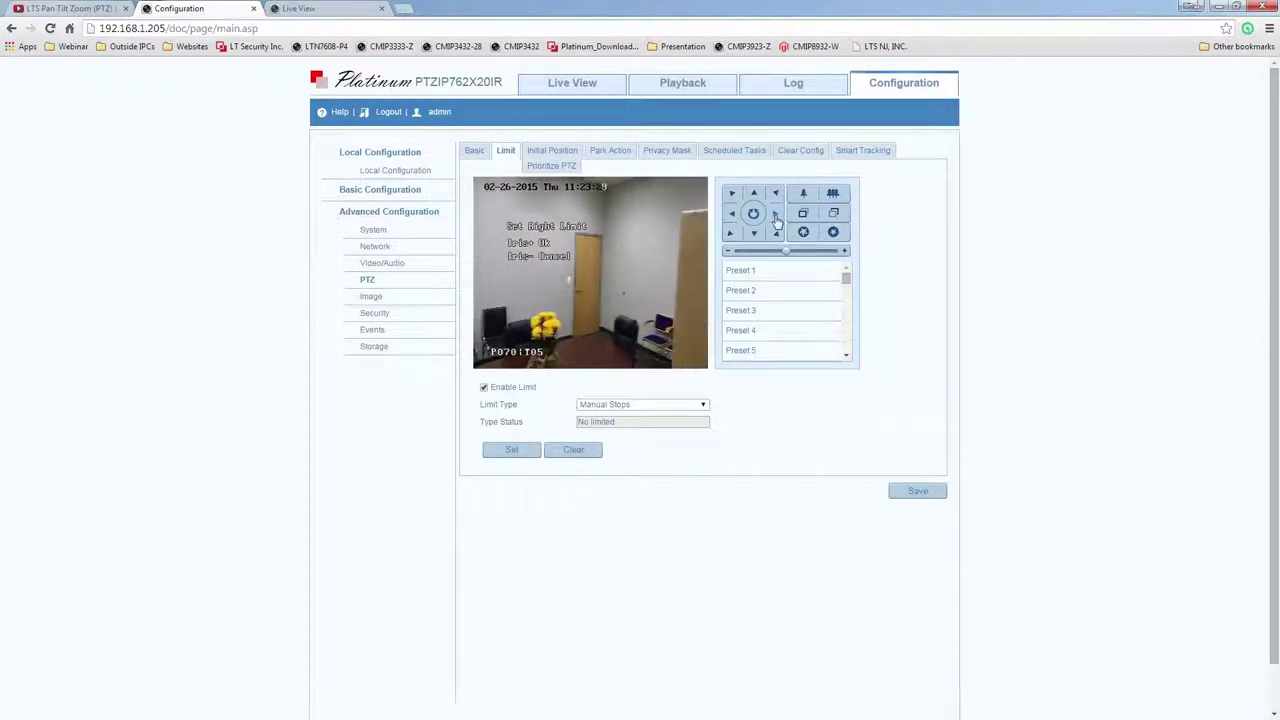
click(776, 216)
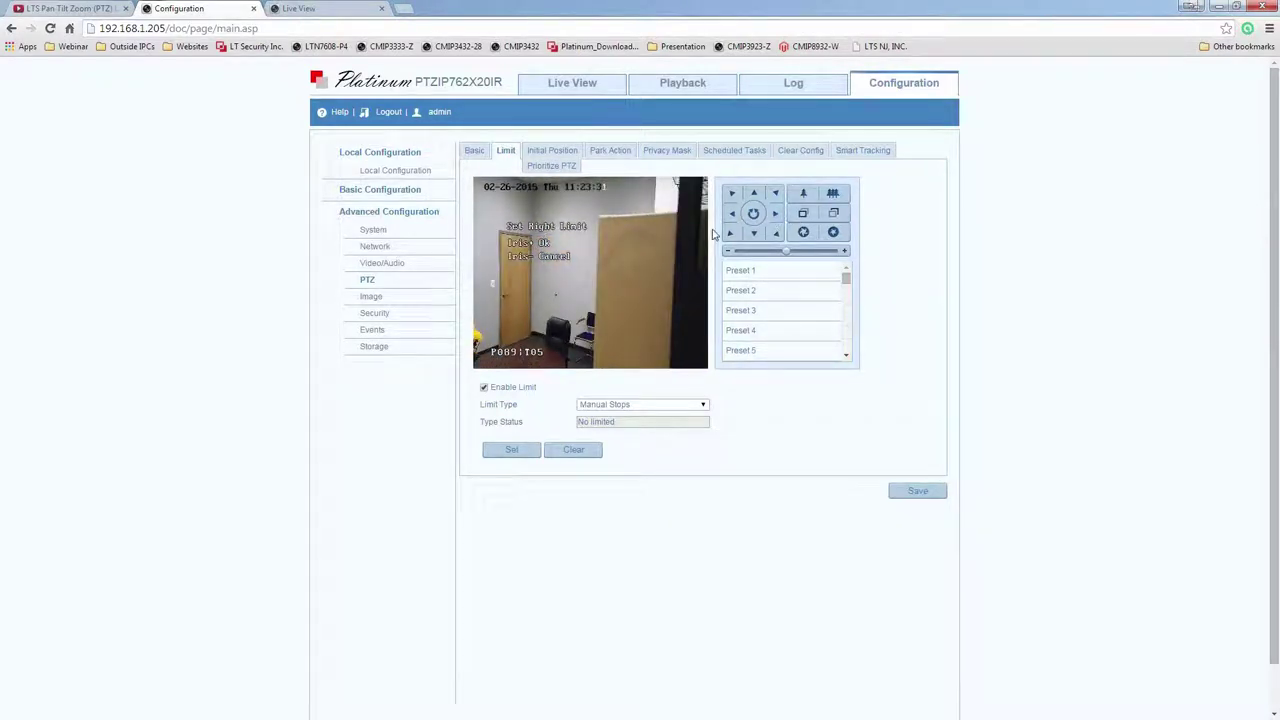
click(802, 232)
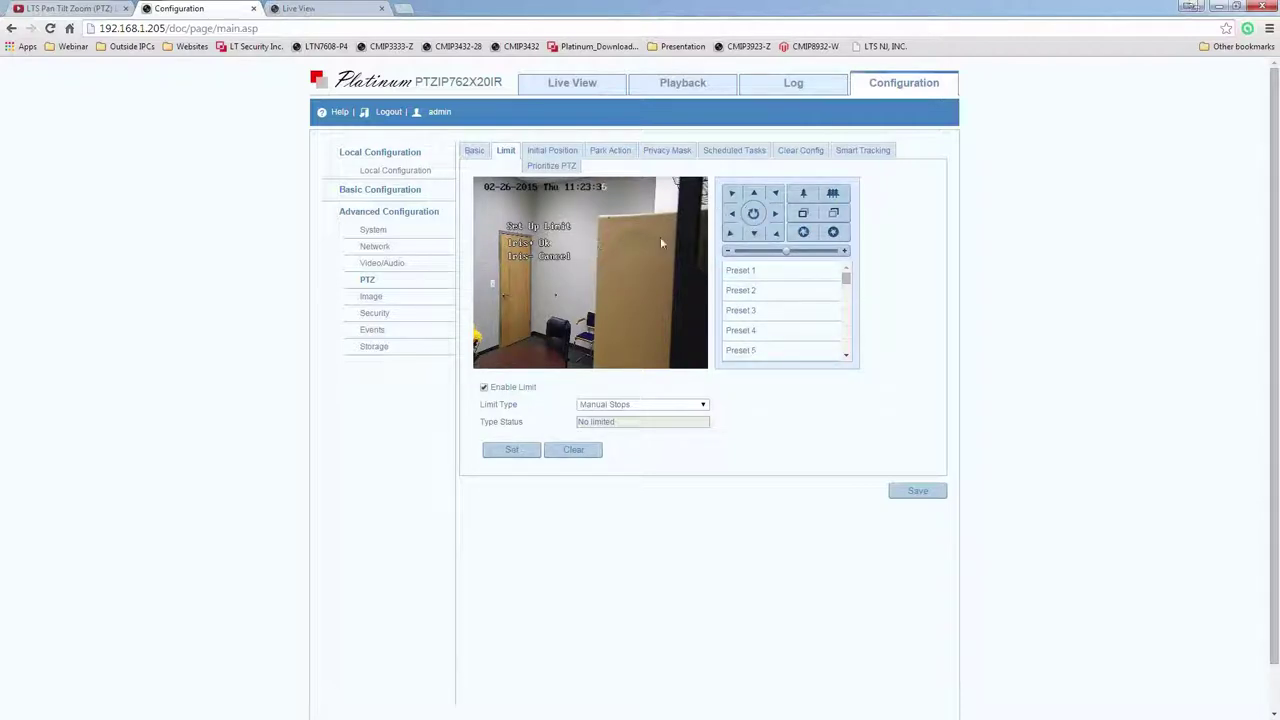
Mark the upper and lower tilt limits and save the limit settings.
click(757, 200)
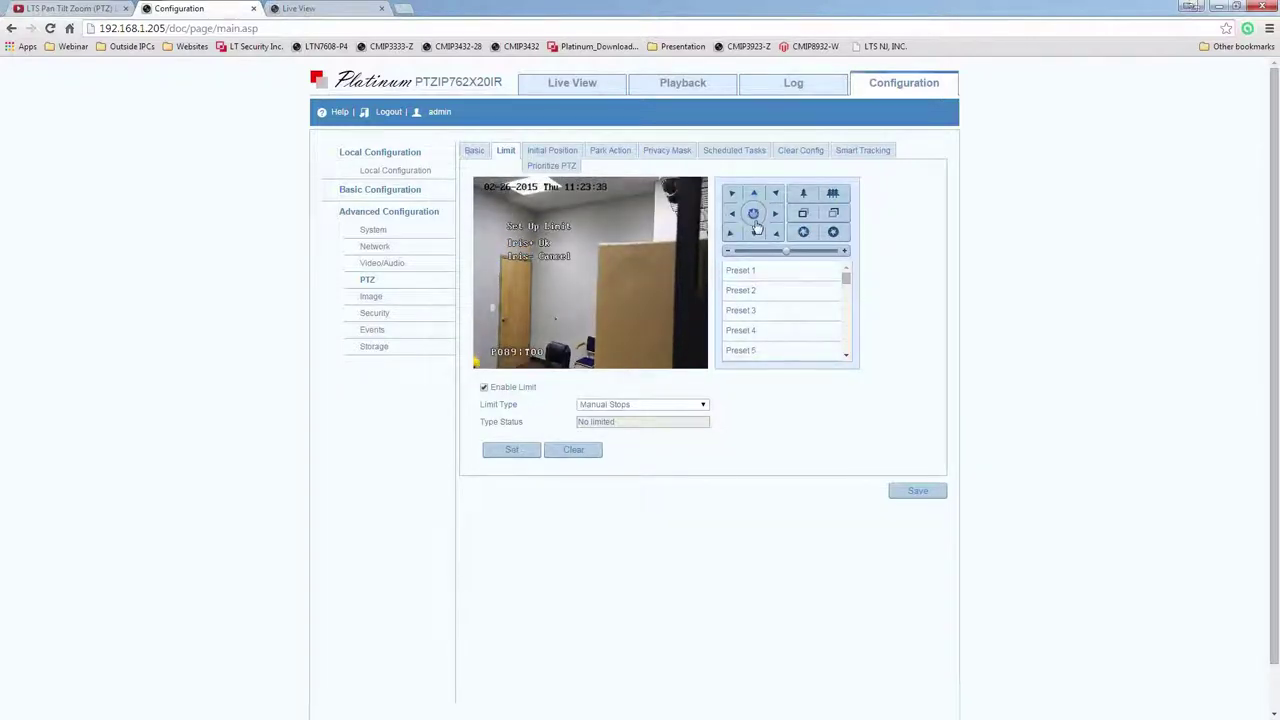
click(757, 236)
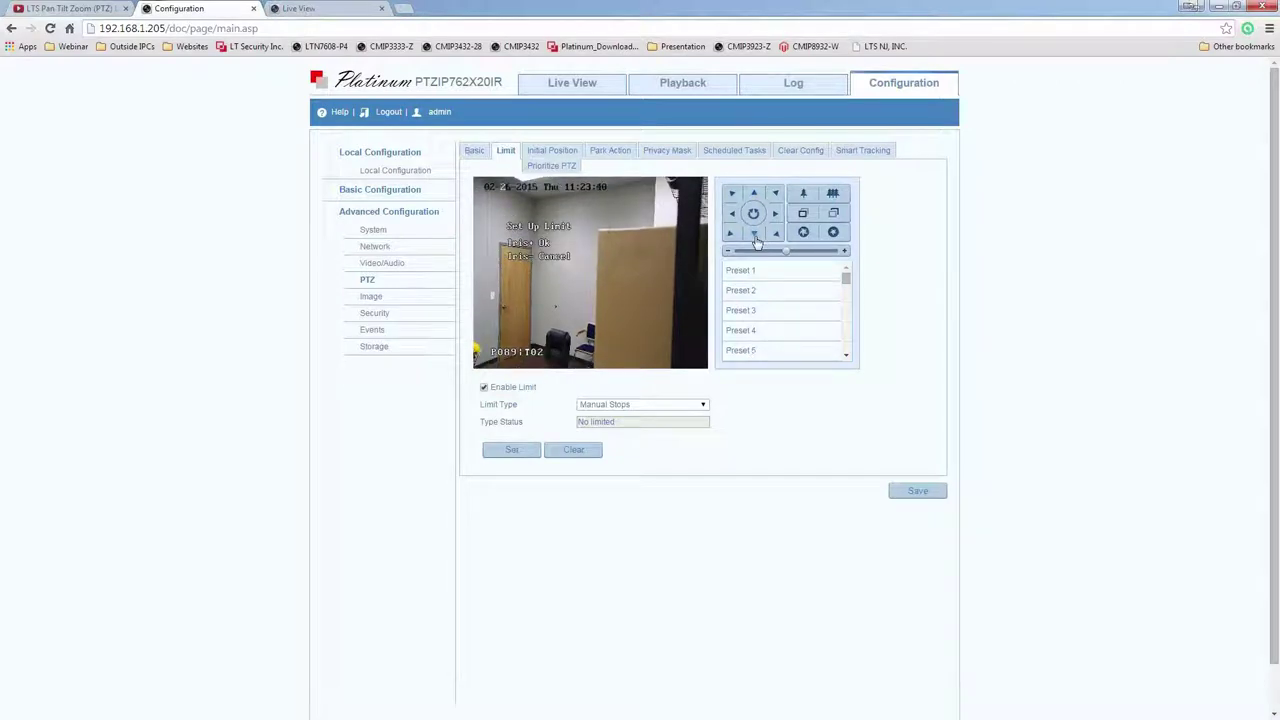
click(806, 234)
click(753, 237)
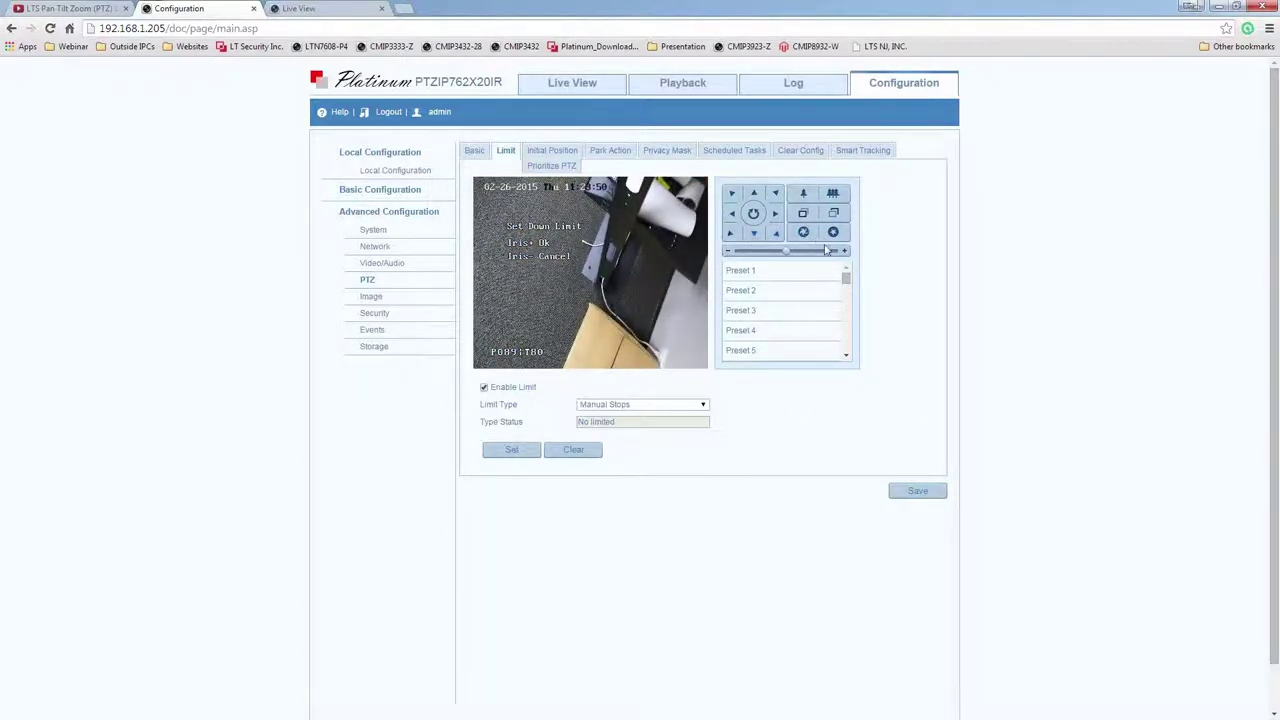
click(909, 490)
drag(607, 426, 580, 428)
click(570, 84)
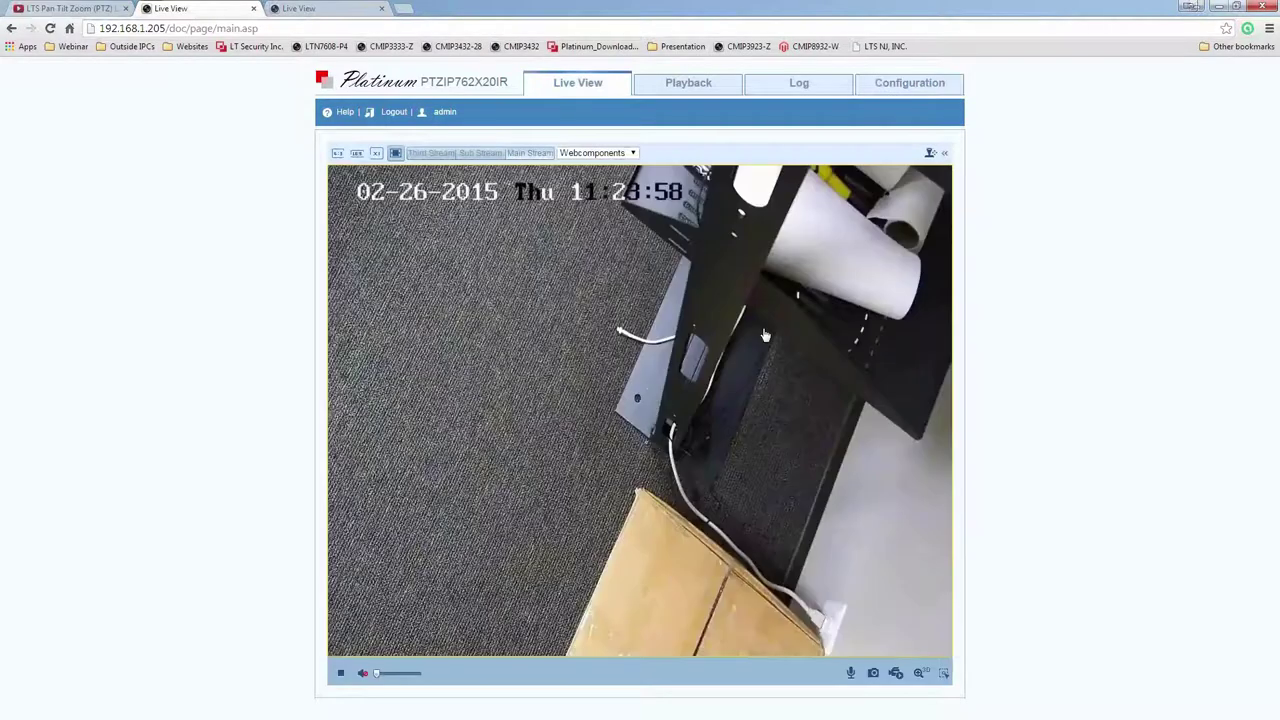
In Live View, pan and tilt against each limit to confirm the camera stops between whiteboard and door.
click(932, 155)
click(849, 160)
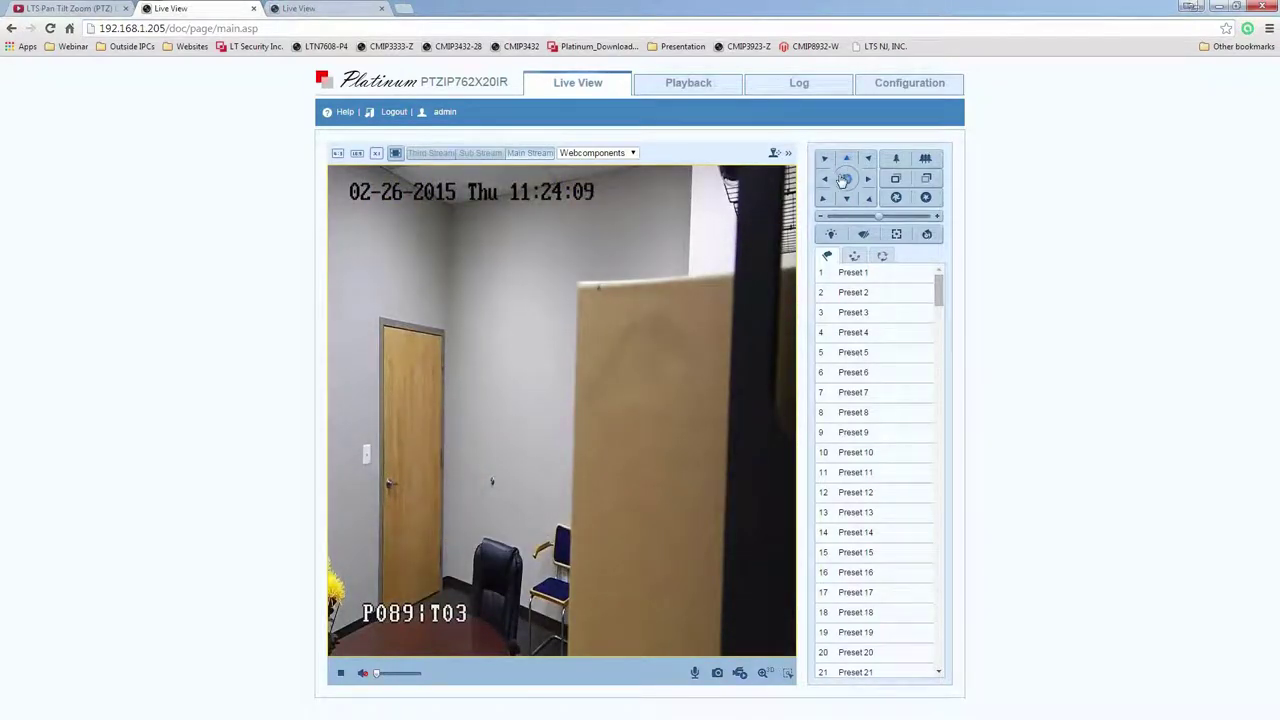
click(826, 180)
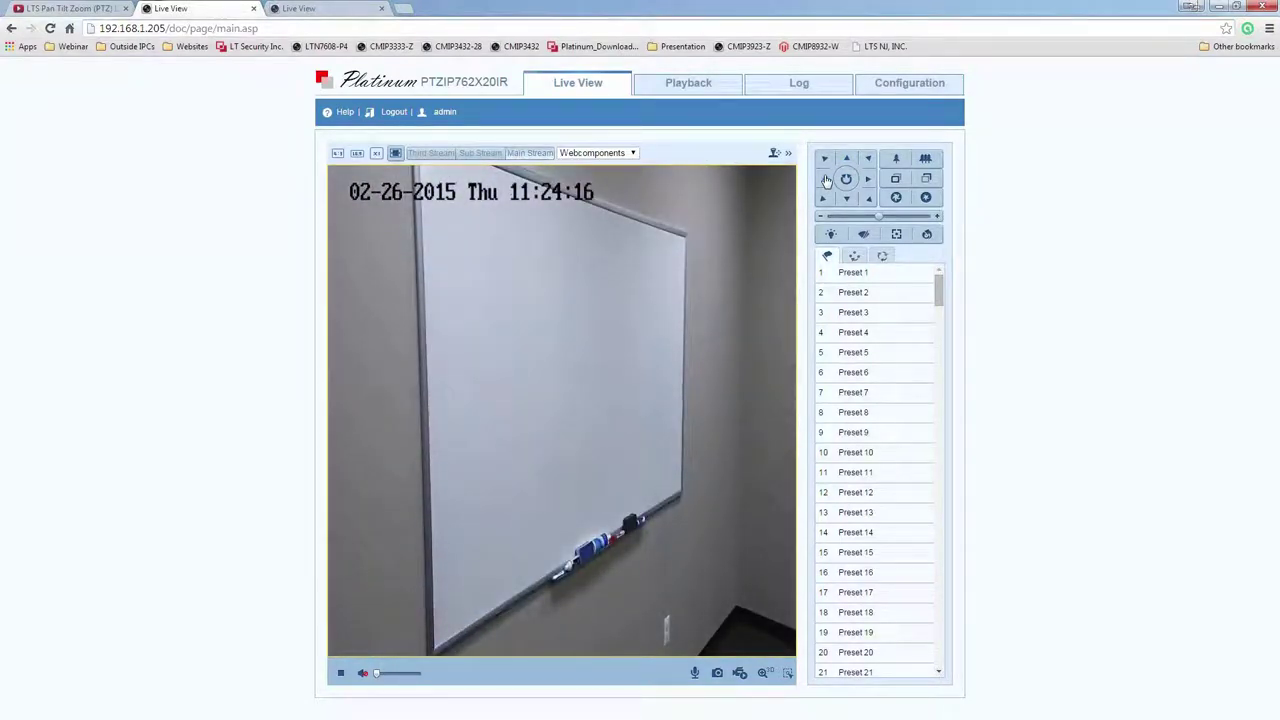
click(867, 182)
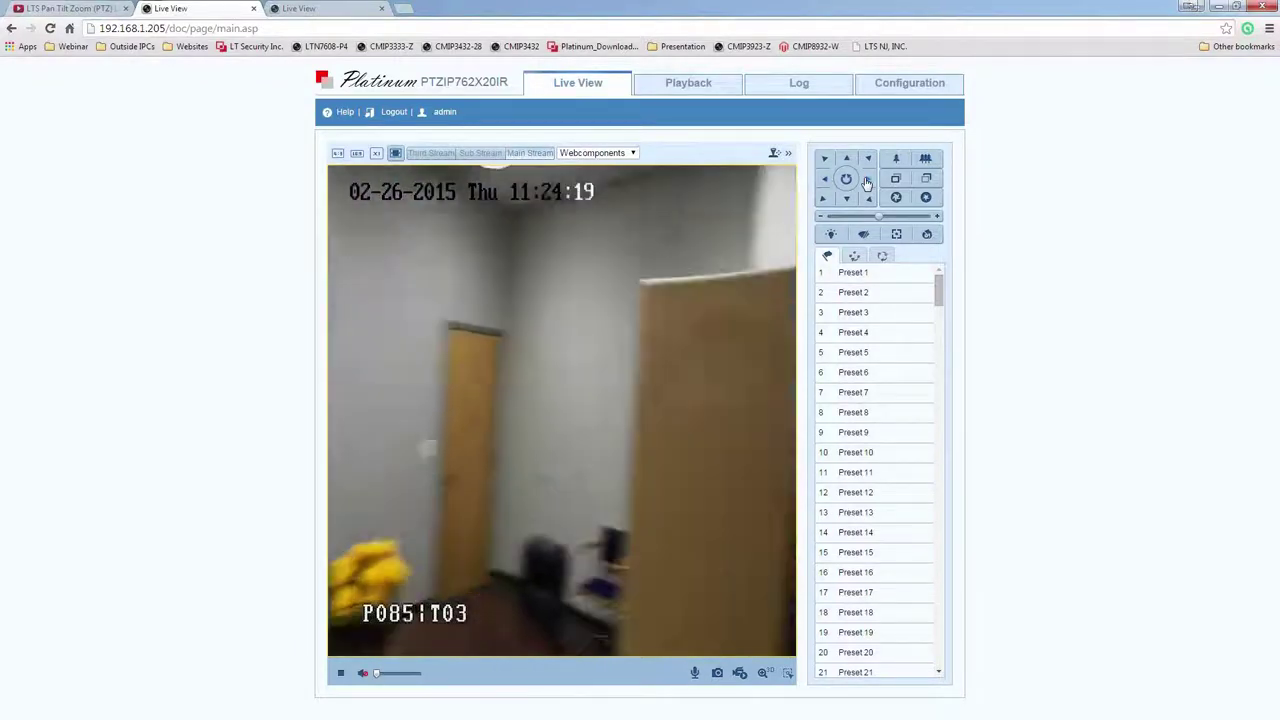
click(846, 162)
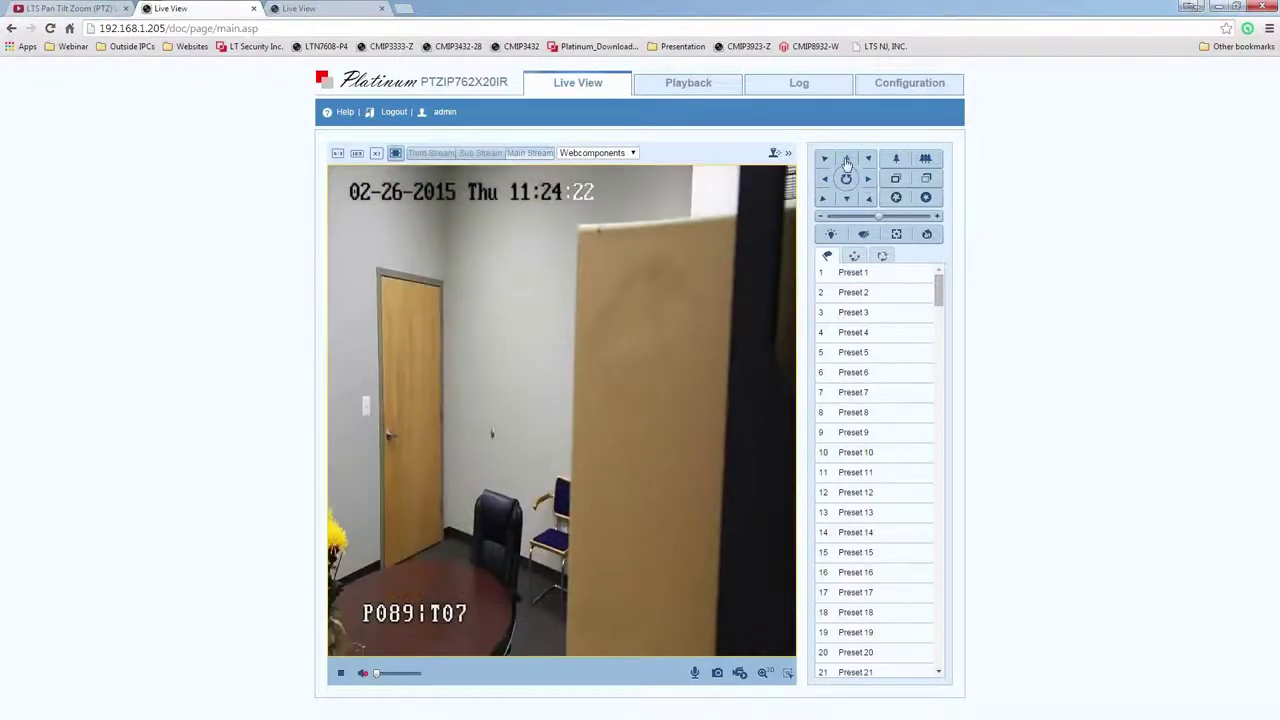
click(846, 162)
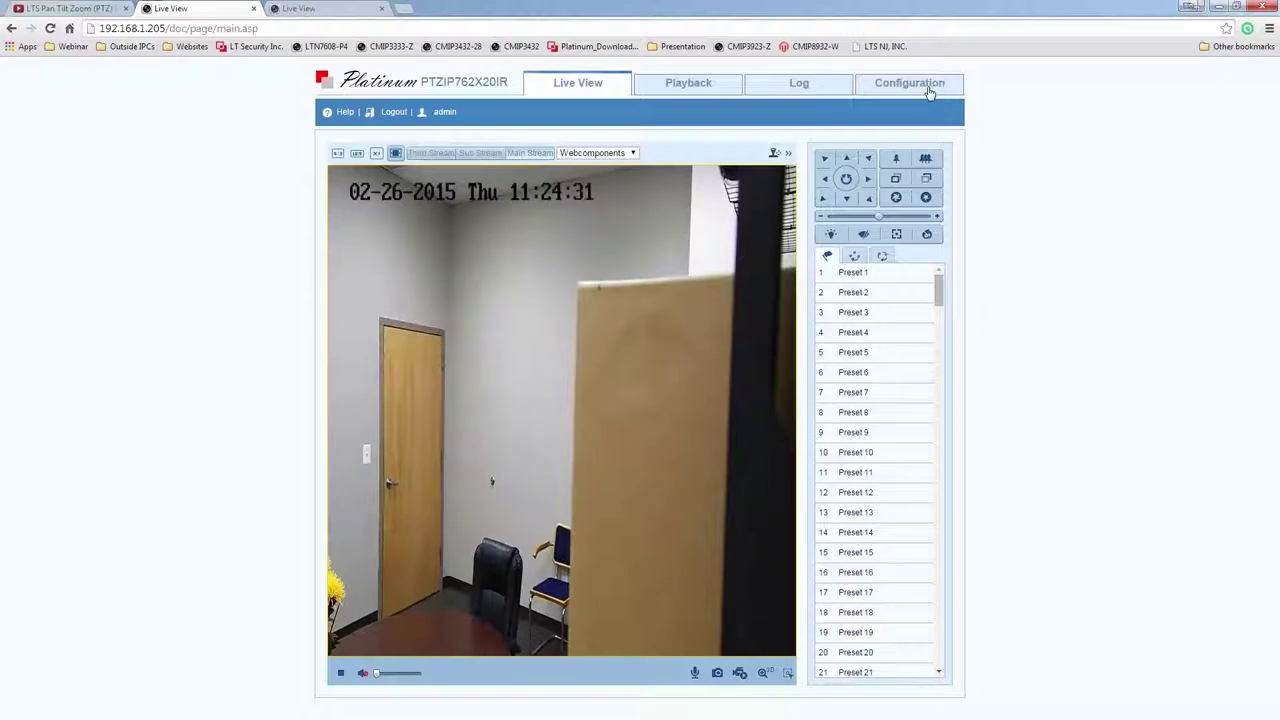
Go back to Configuration and open the PTZ Initial Position page.
click(929, 92)
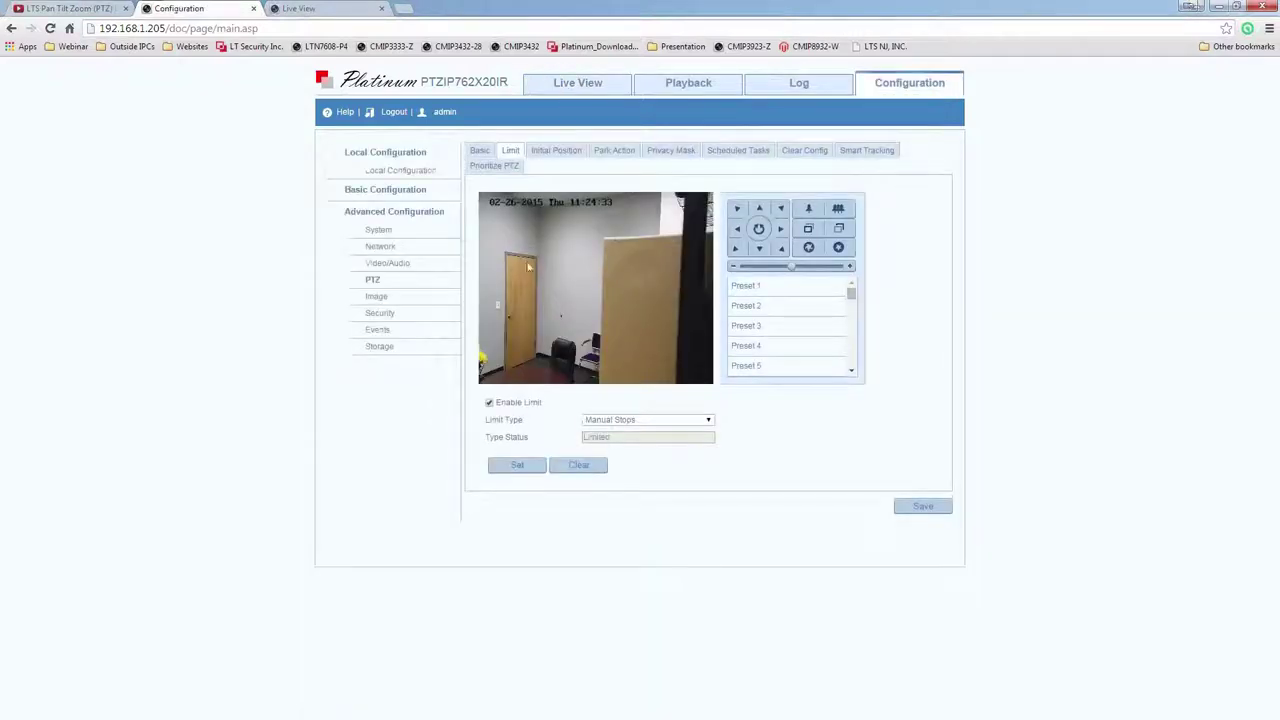
click(568, 155)
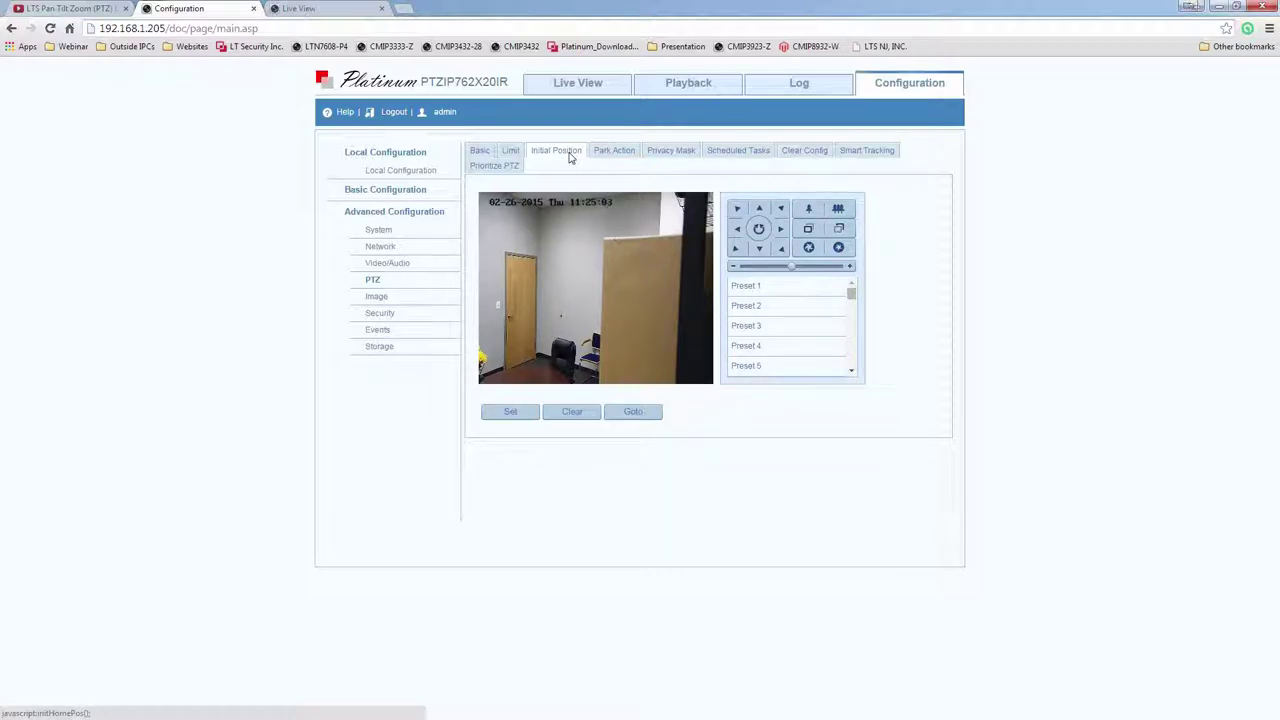
Aim the camera at the chairs and flowers, save it as the initial position, and view Park Action.
click(745, 243)
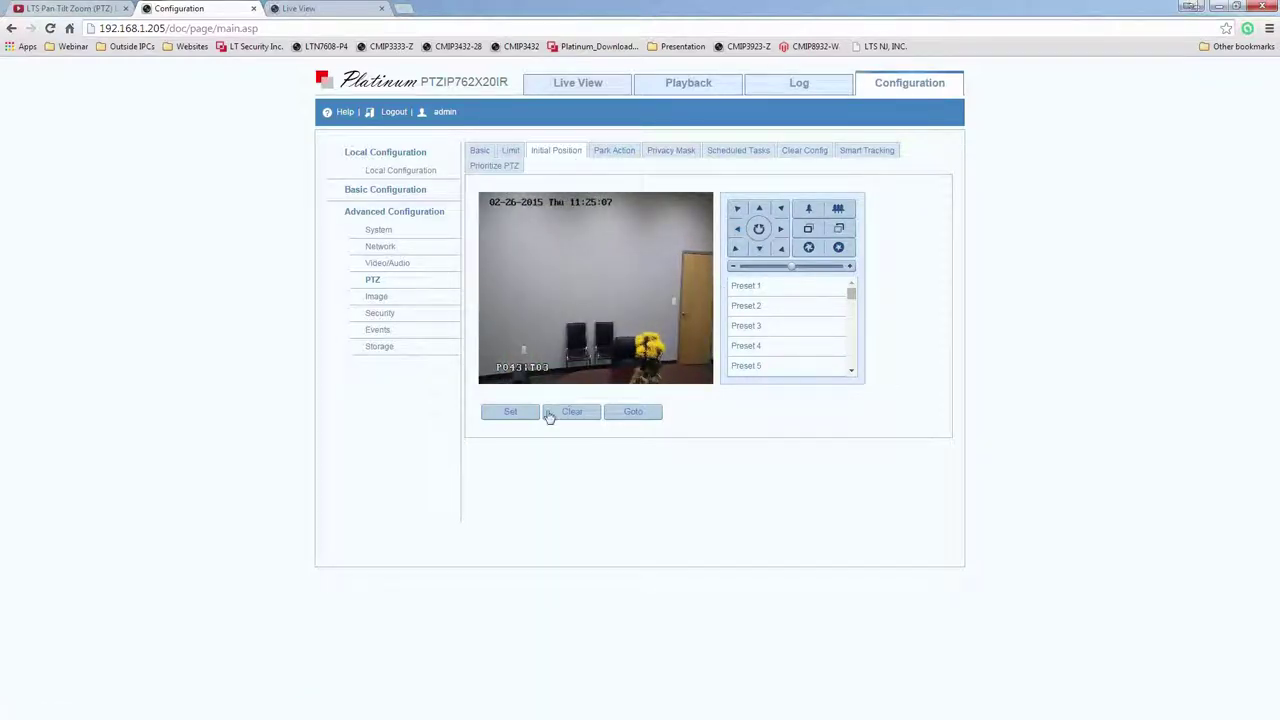
click(510, 413)
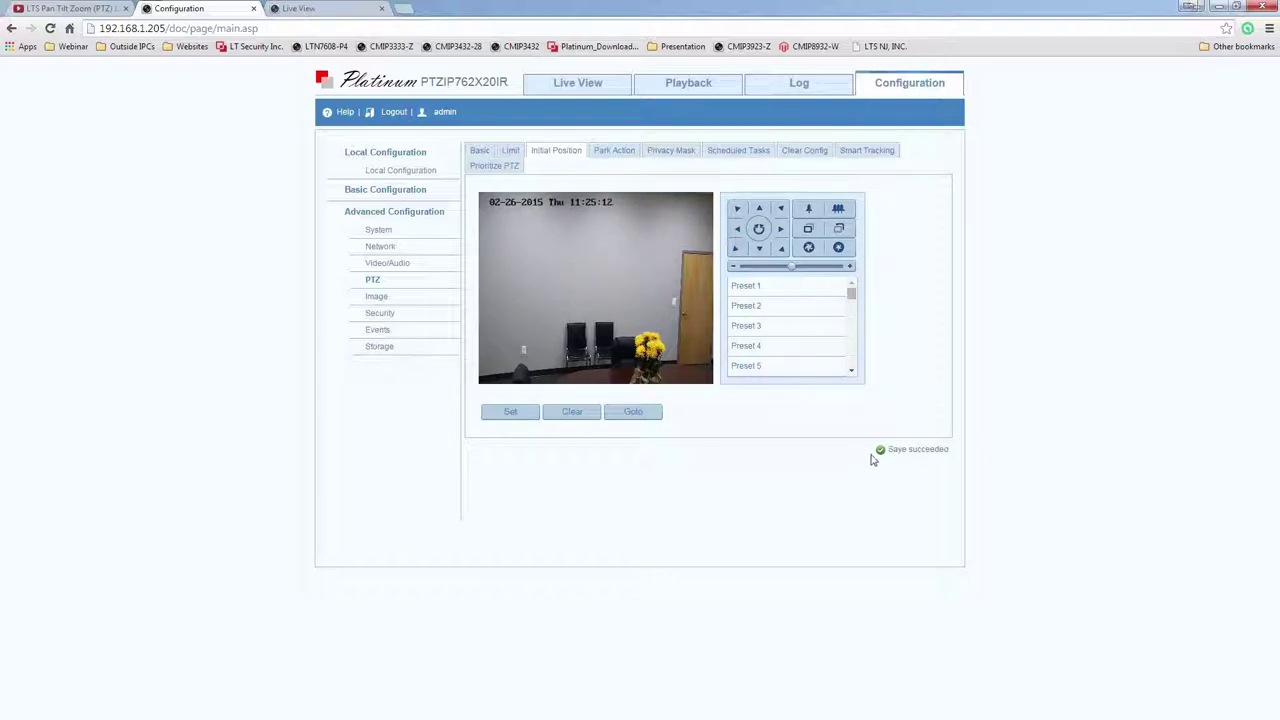
click(617, 151)
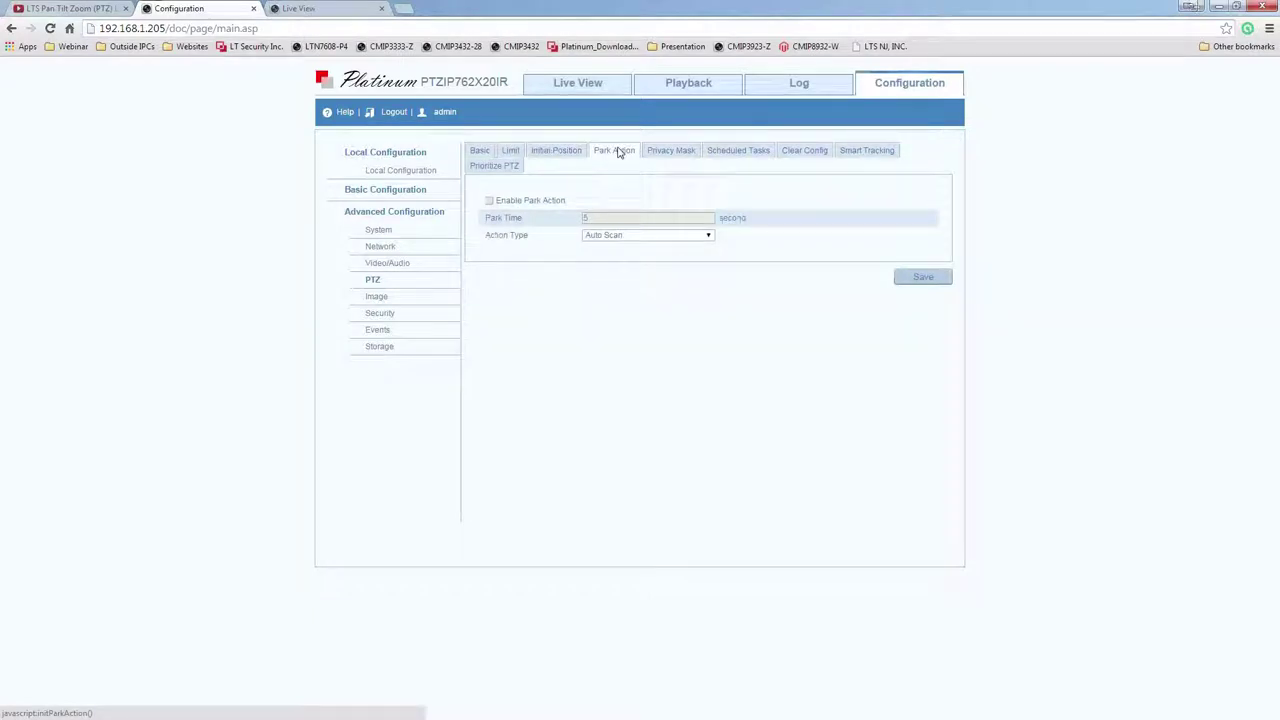
click(603, 89)
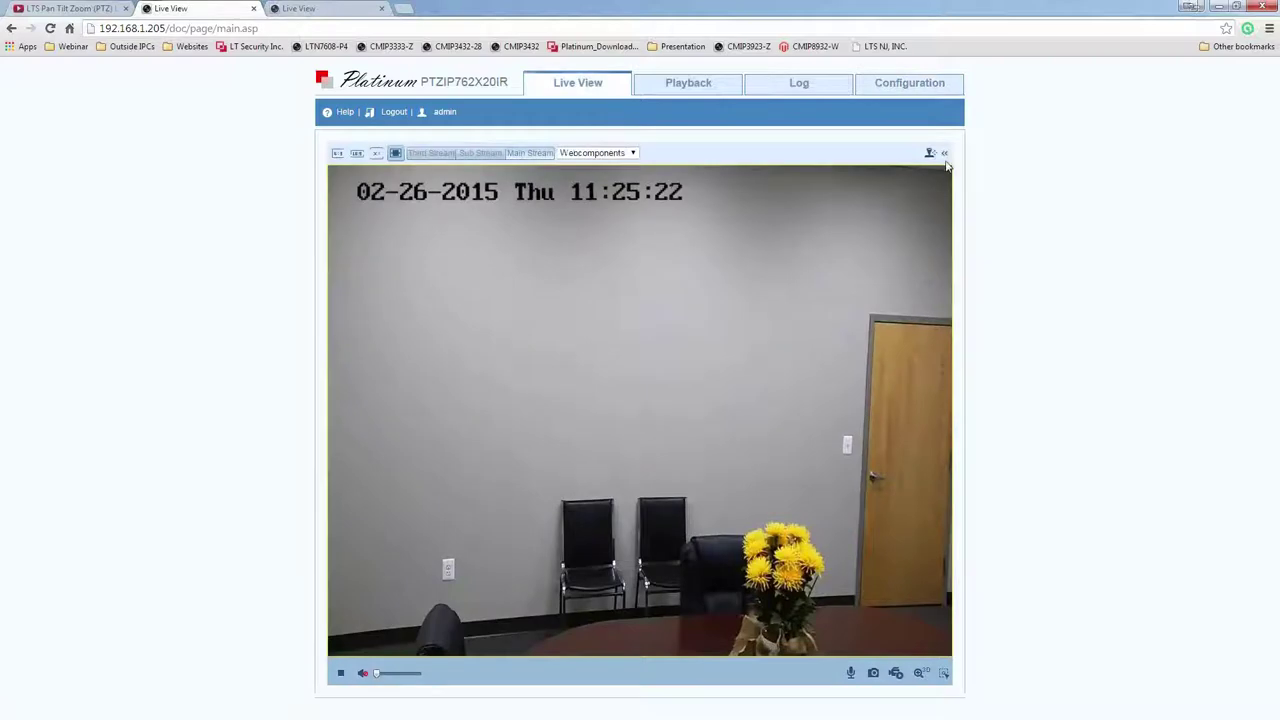
Center the door in view and save it as Preset 1.
click(946, 151)
click(860, 274)
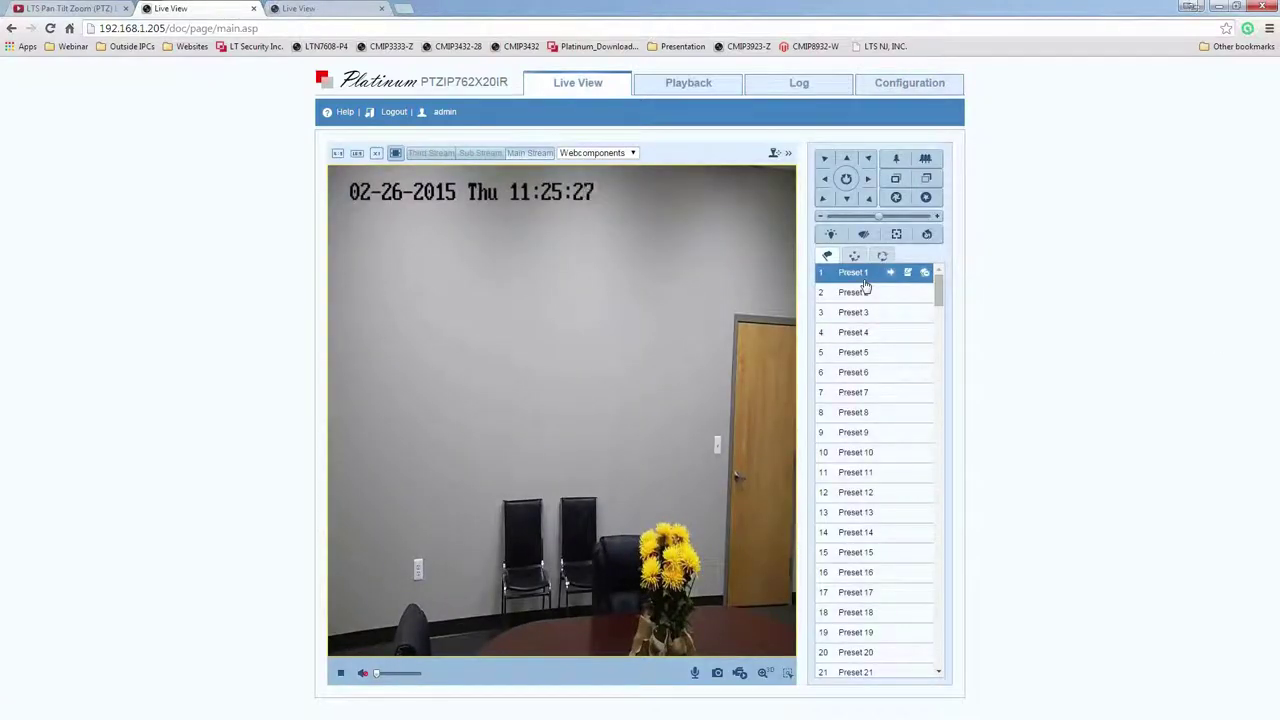
mouse_move(938, 290)
mouse_down()
mouse_move(963, 680)
mouse_move(950, 288)
mouse_up()
click(868, 178)
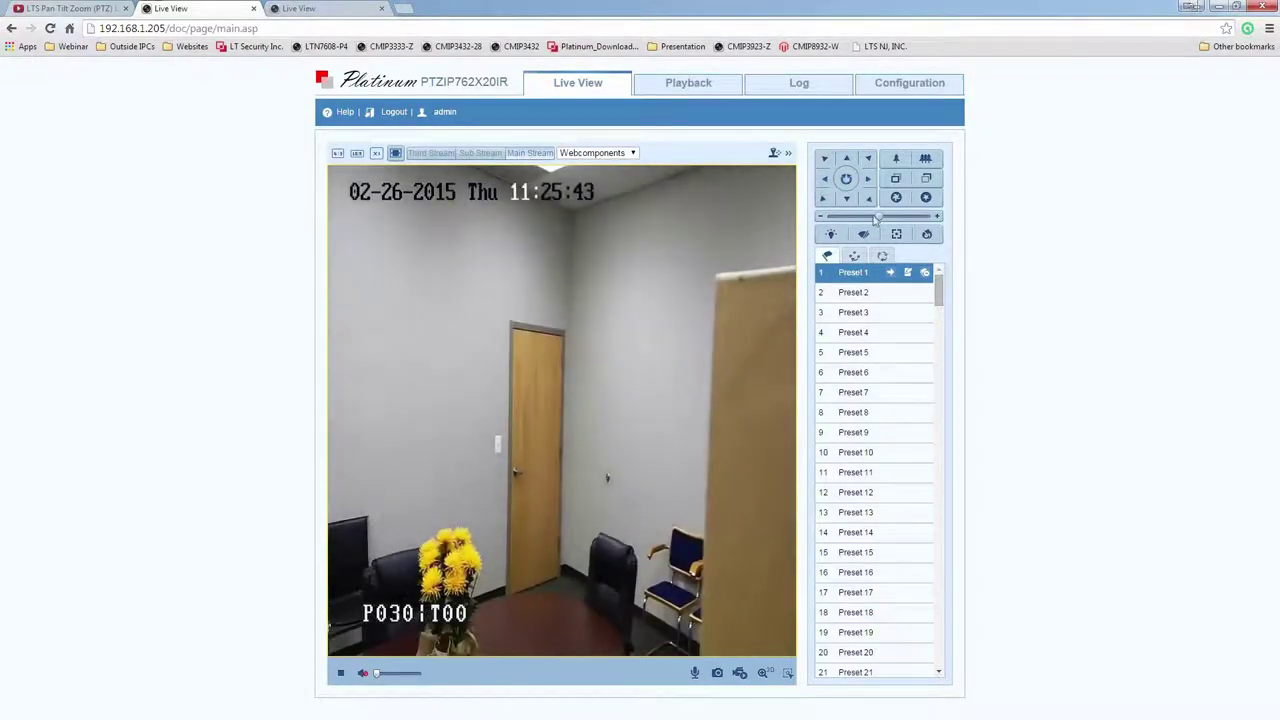
click(908, 275)
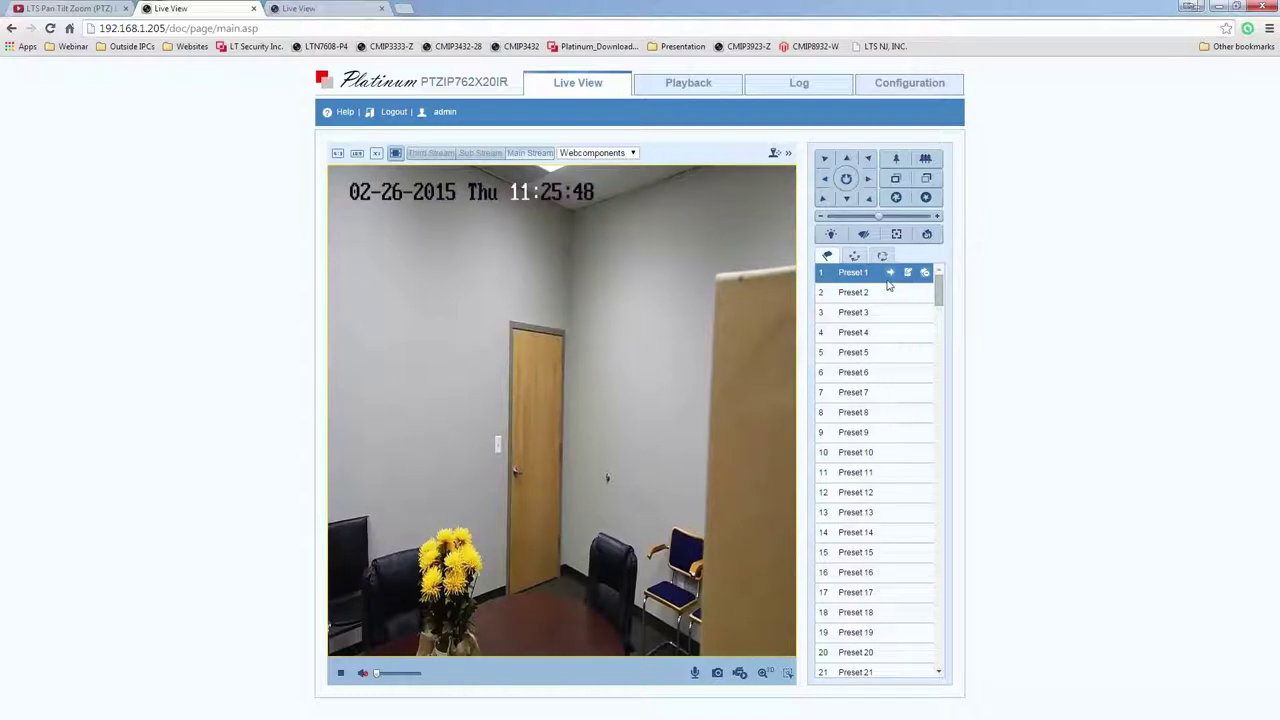
Pan left onto the whiteboard and save it as Preset 2.
click(860, 292)
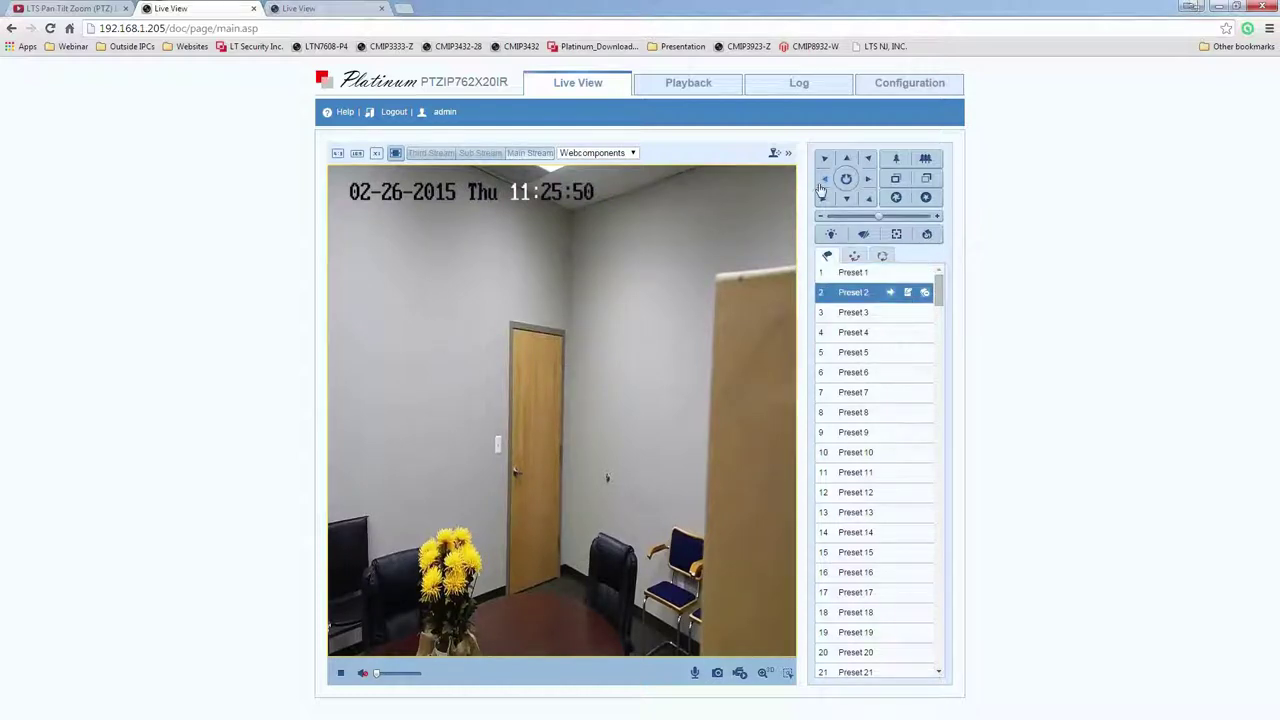
click(823, 180)
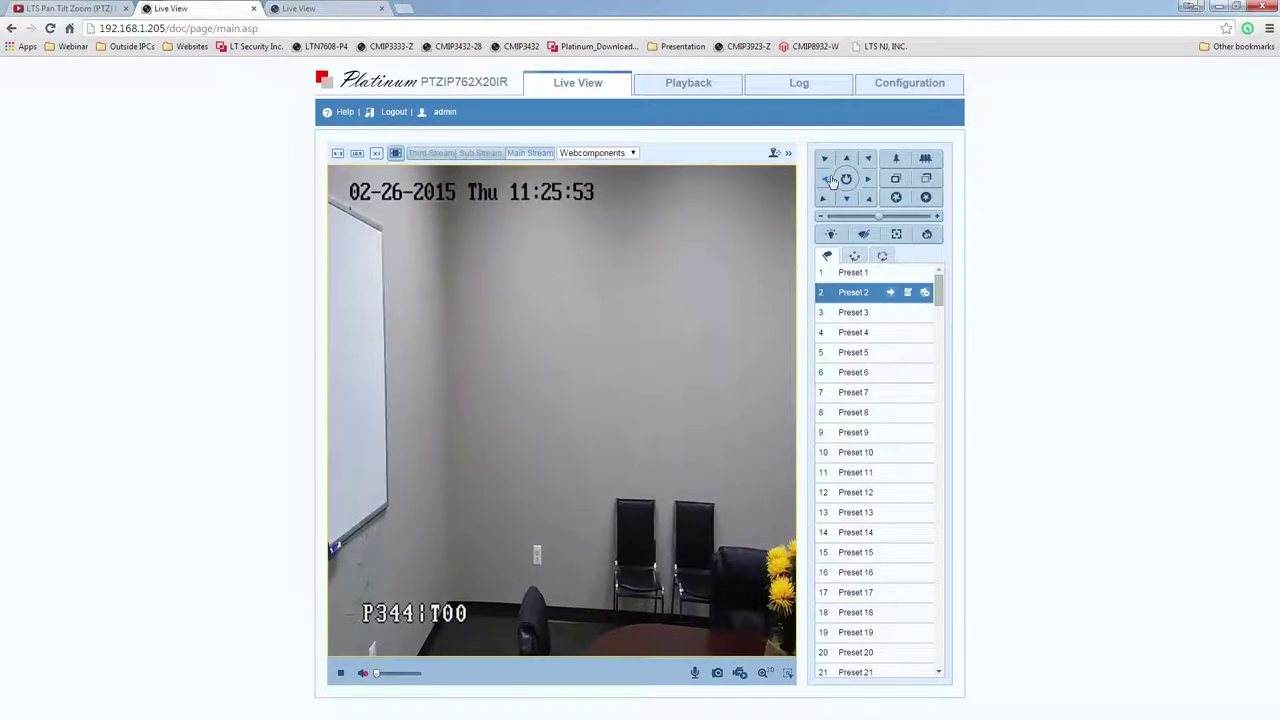
click(830, 180)
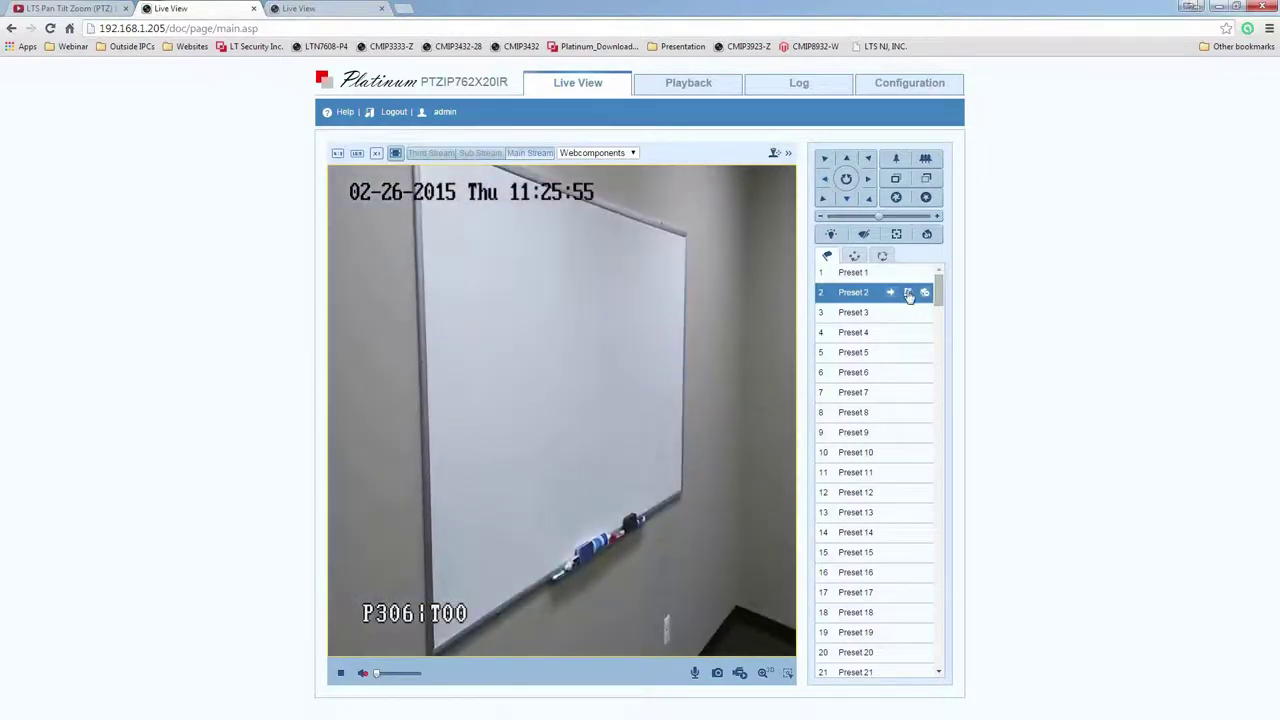
click(908, 293)
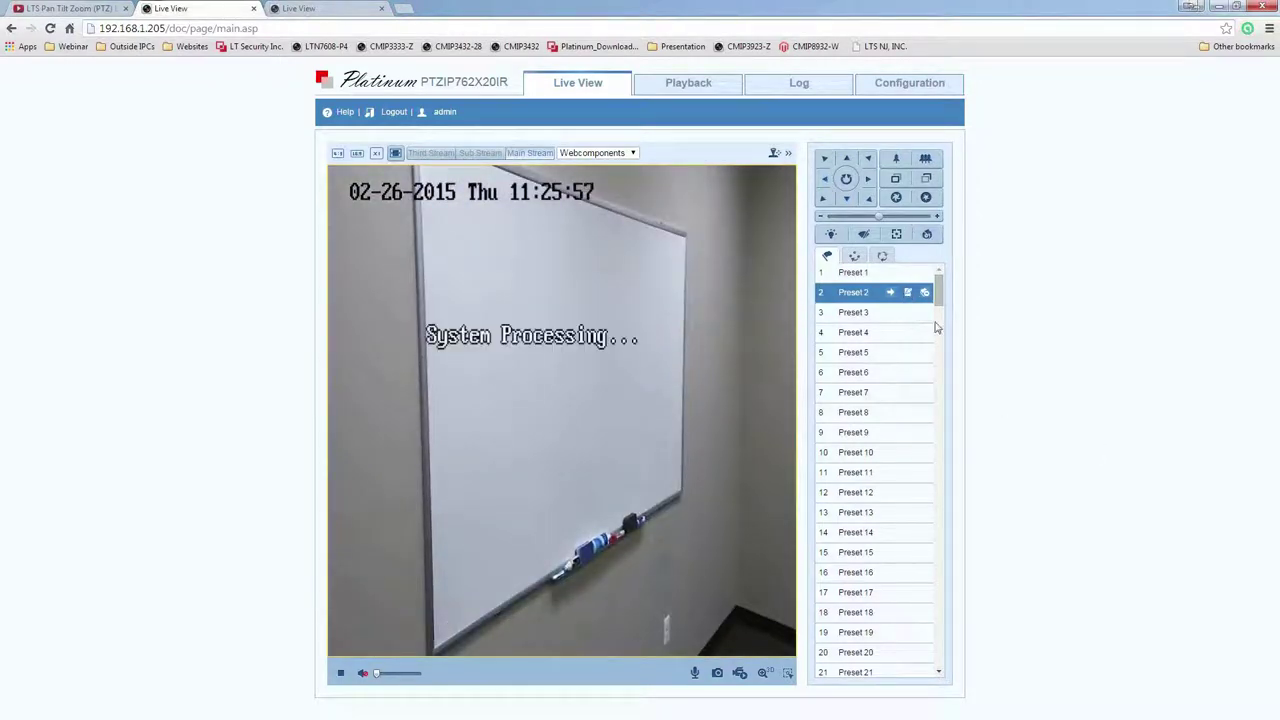
Send the camera to Preset 1 and Preset 2 to test both.
click(873, 278)
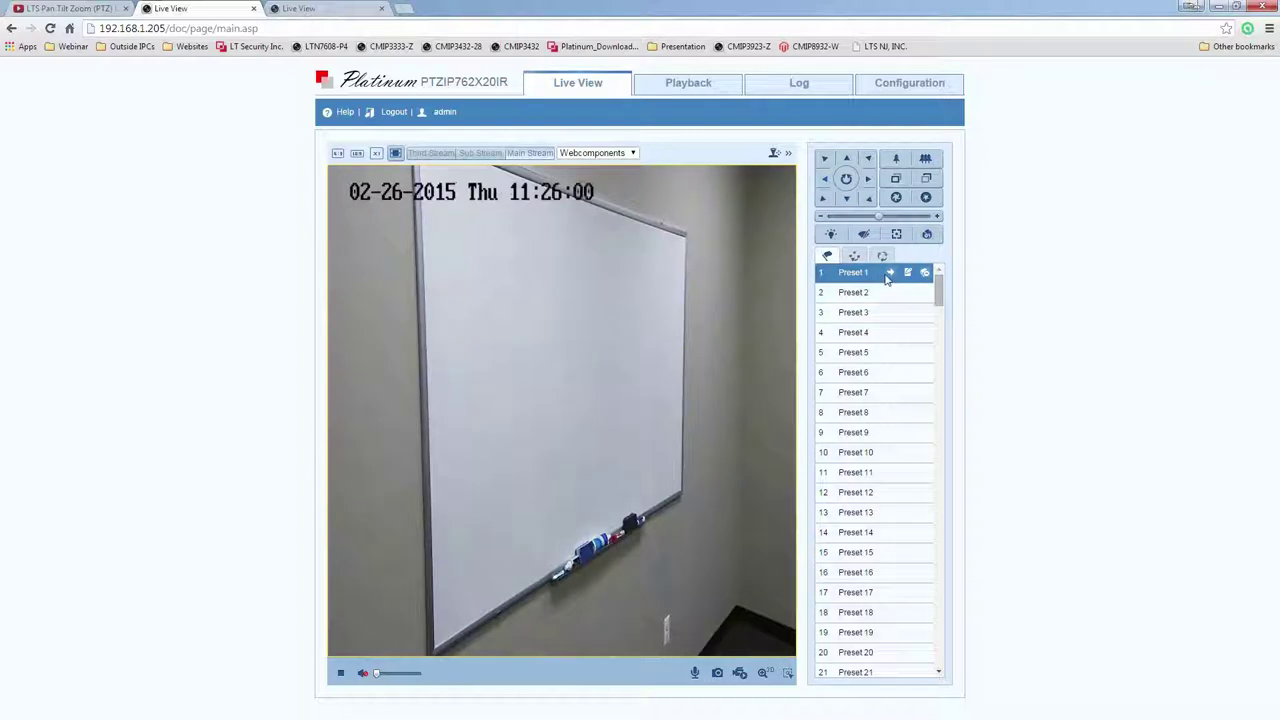
click(889, 276)
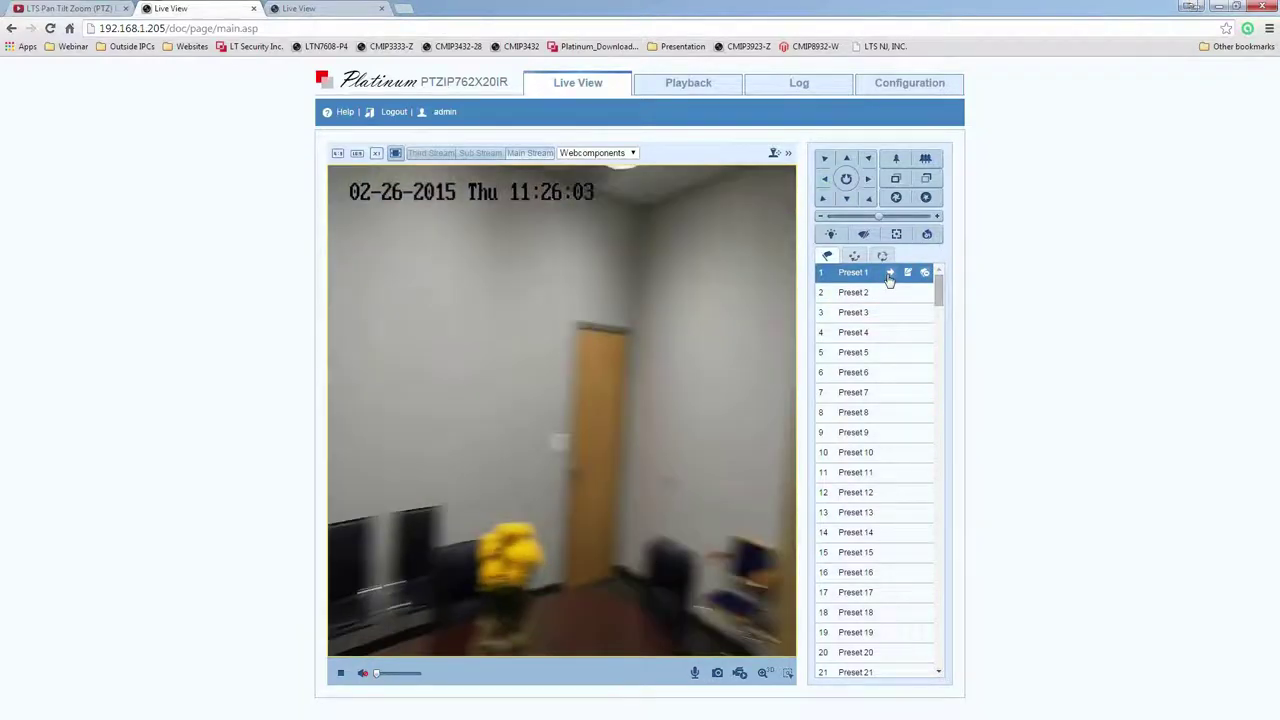
click(869, 294)
click(890, 293)
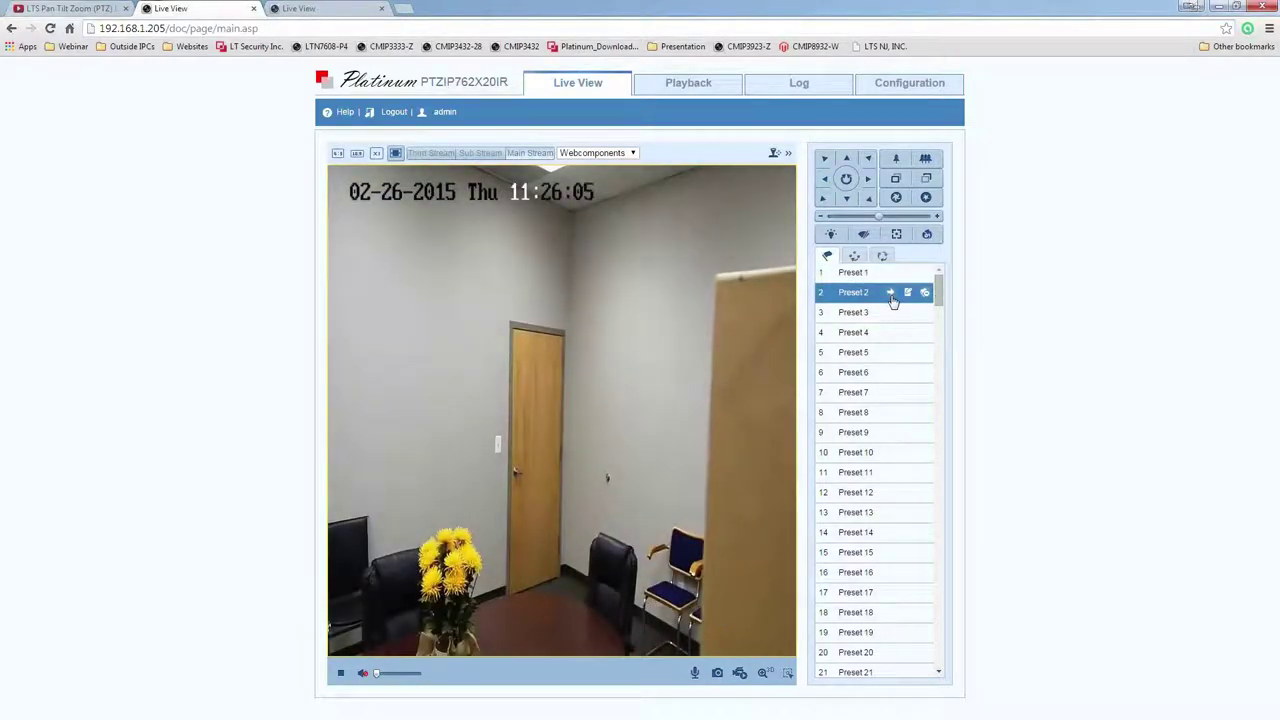
Select Preset 3 and aim the camera down at the whole conference table.
click(875, 312)
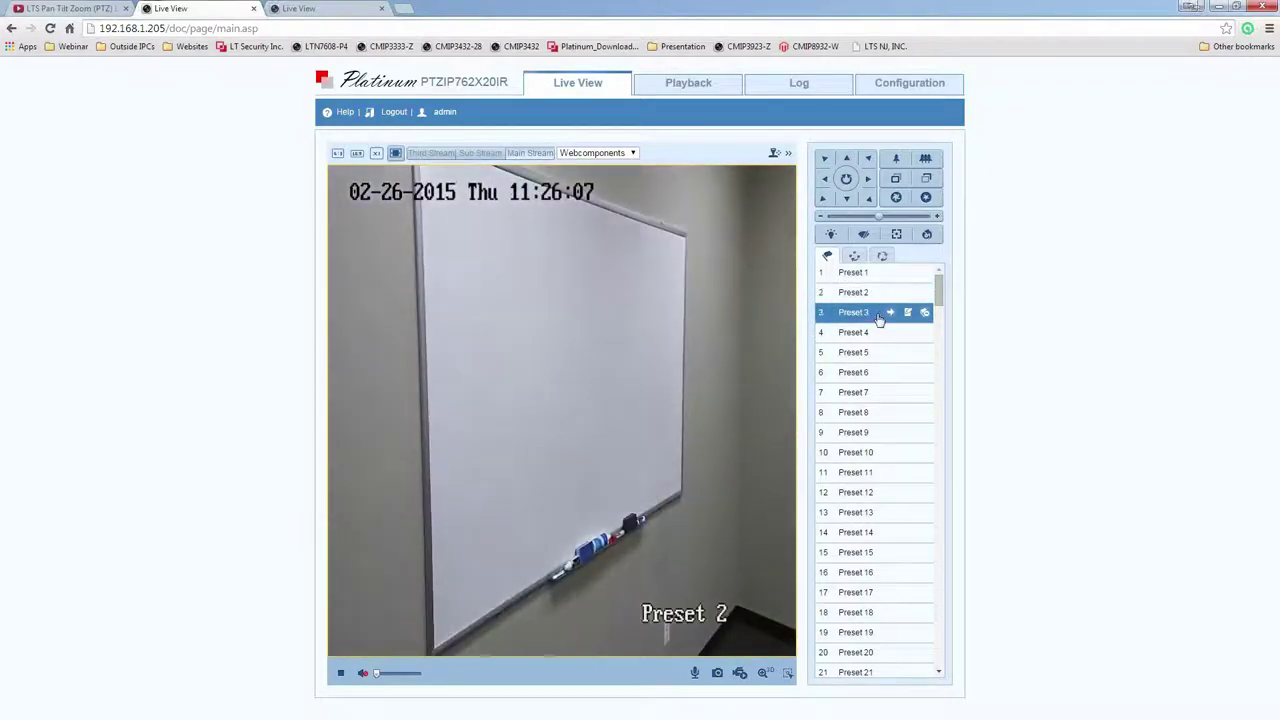
click(869, 182)
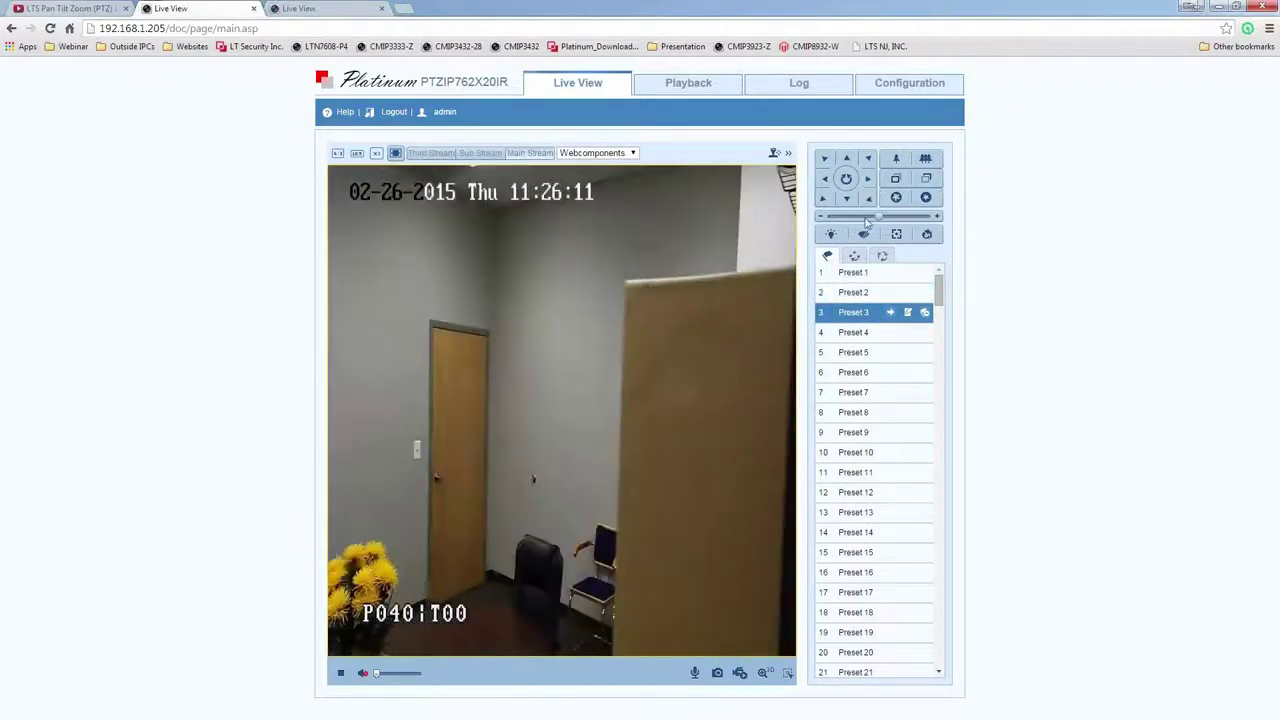
click(846, 198)
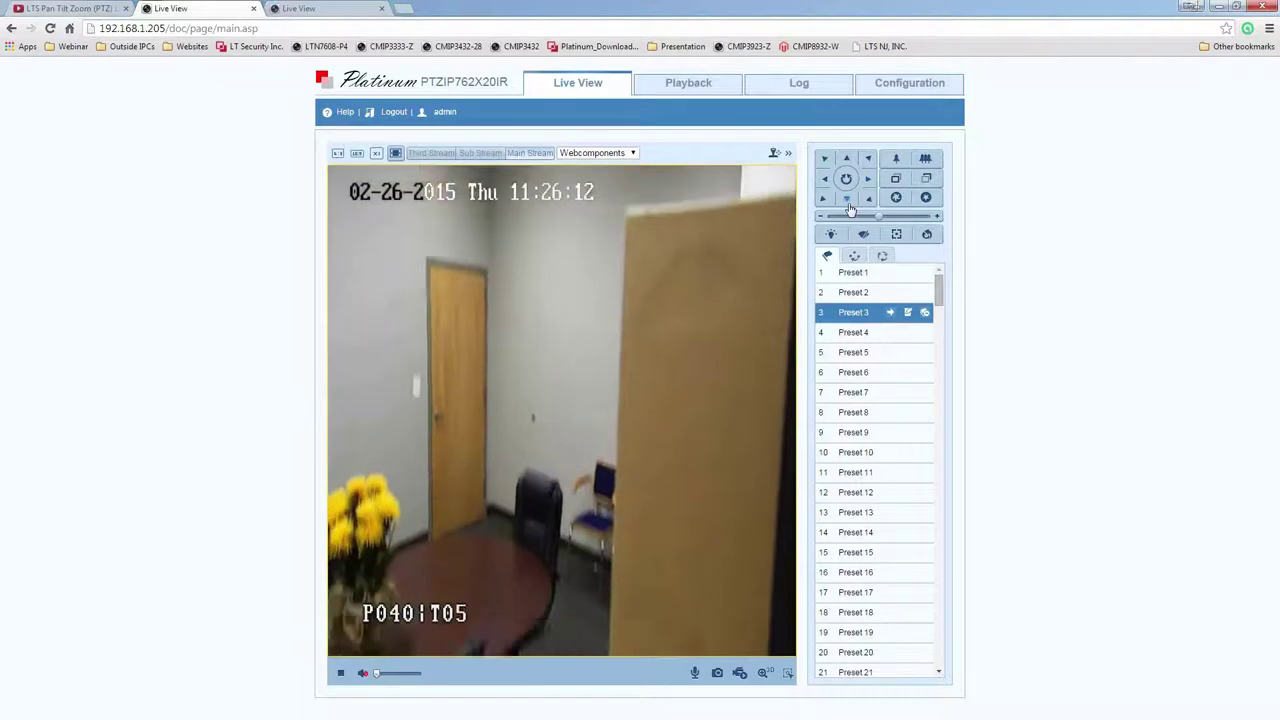
click(824, 181)
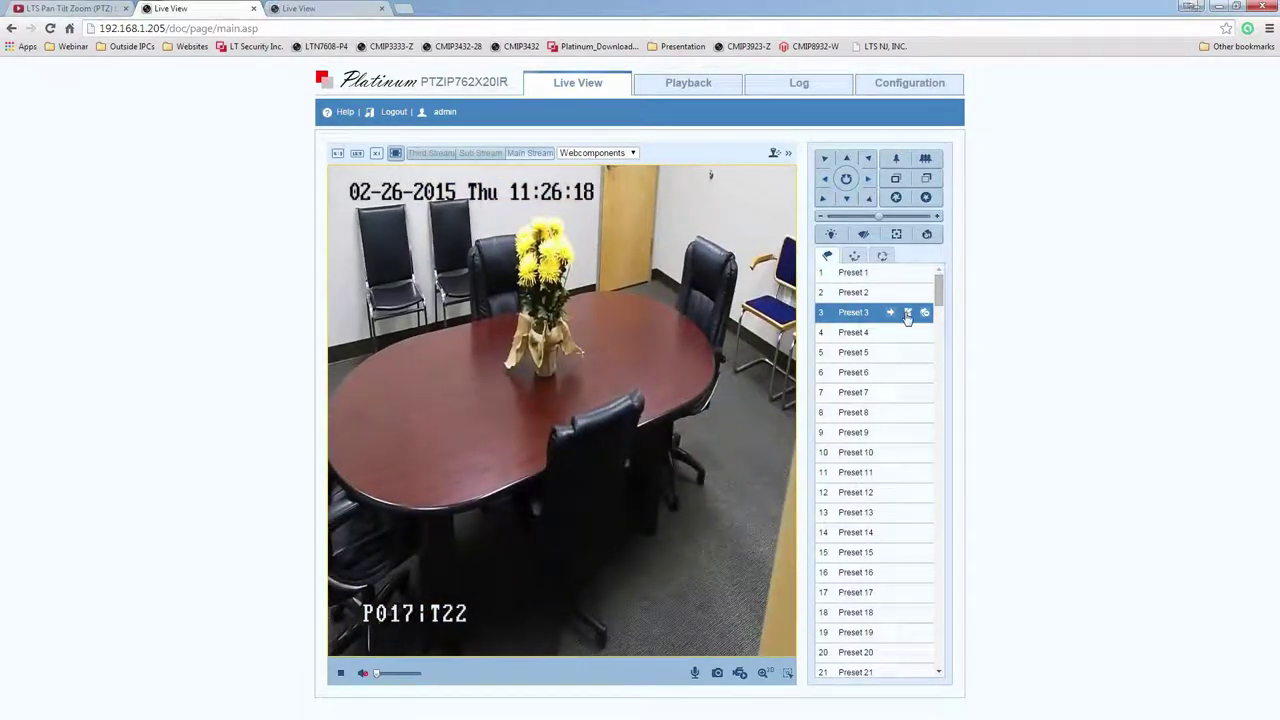
click(858, 258)
Switch to the Patrol tab and keep Path 01 selected in the path list.
click(829, 258)
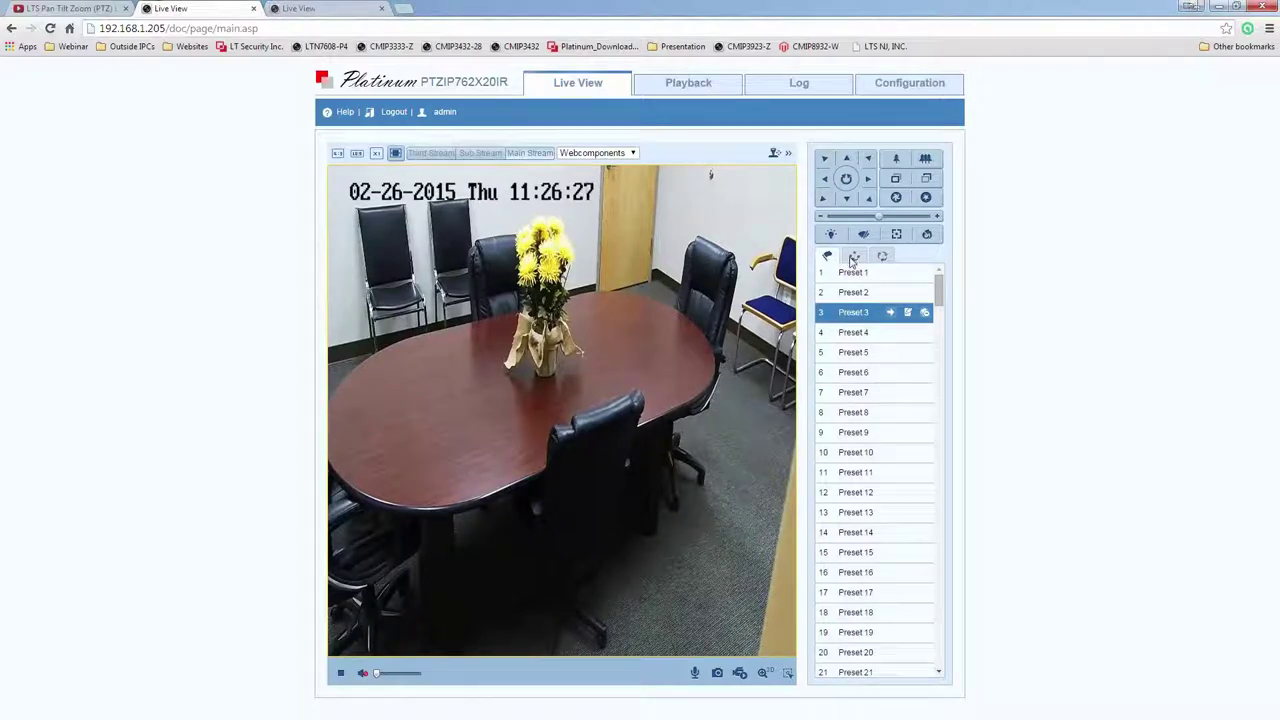
click(853, 258)
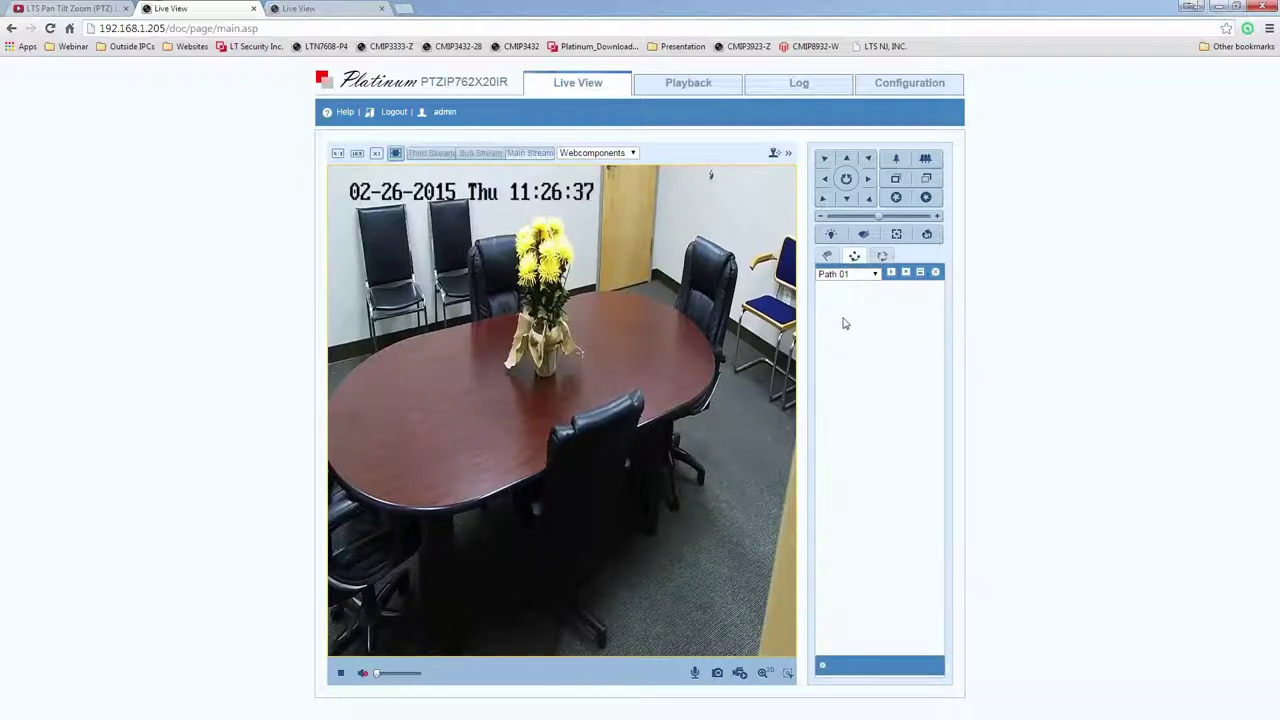
click(830, 234)
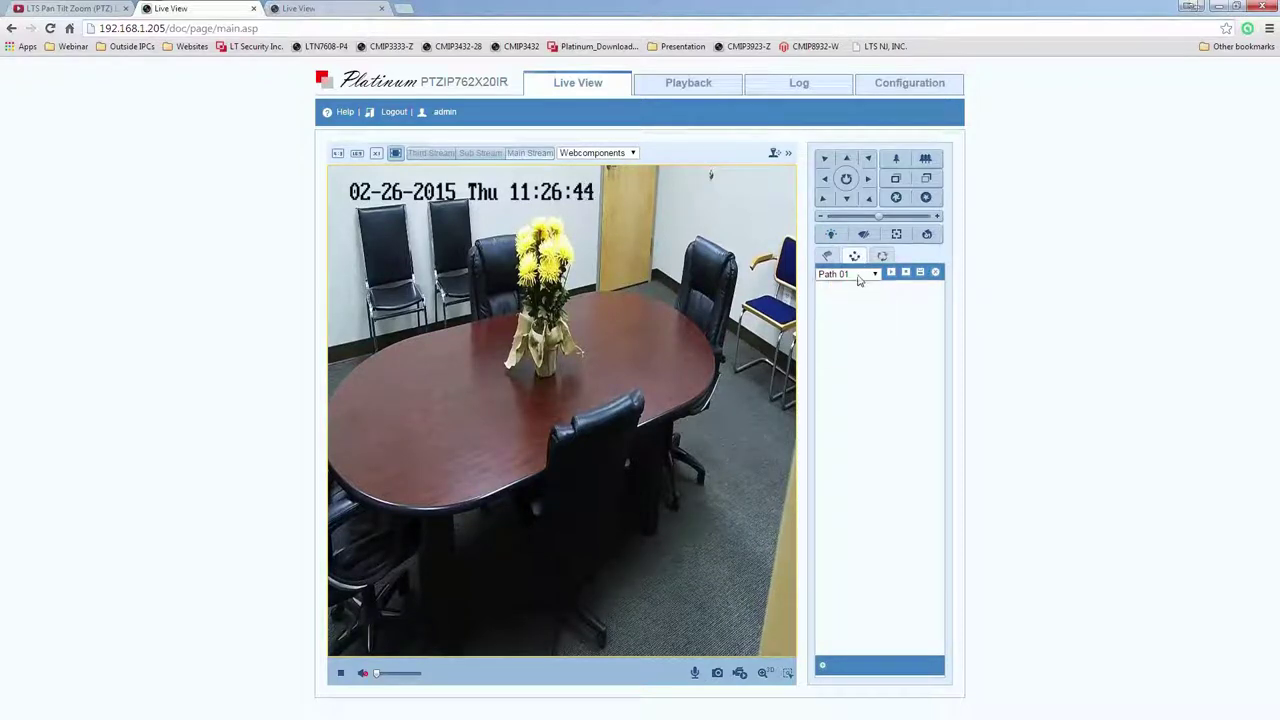
click(858, 276)
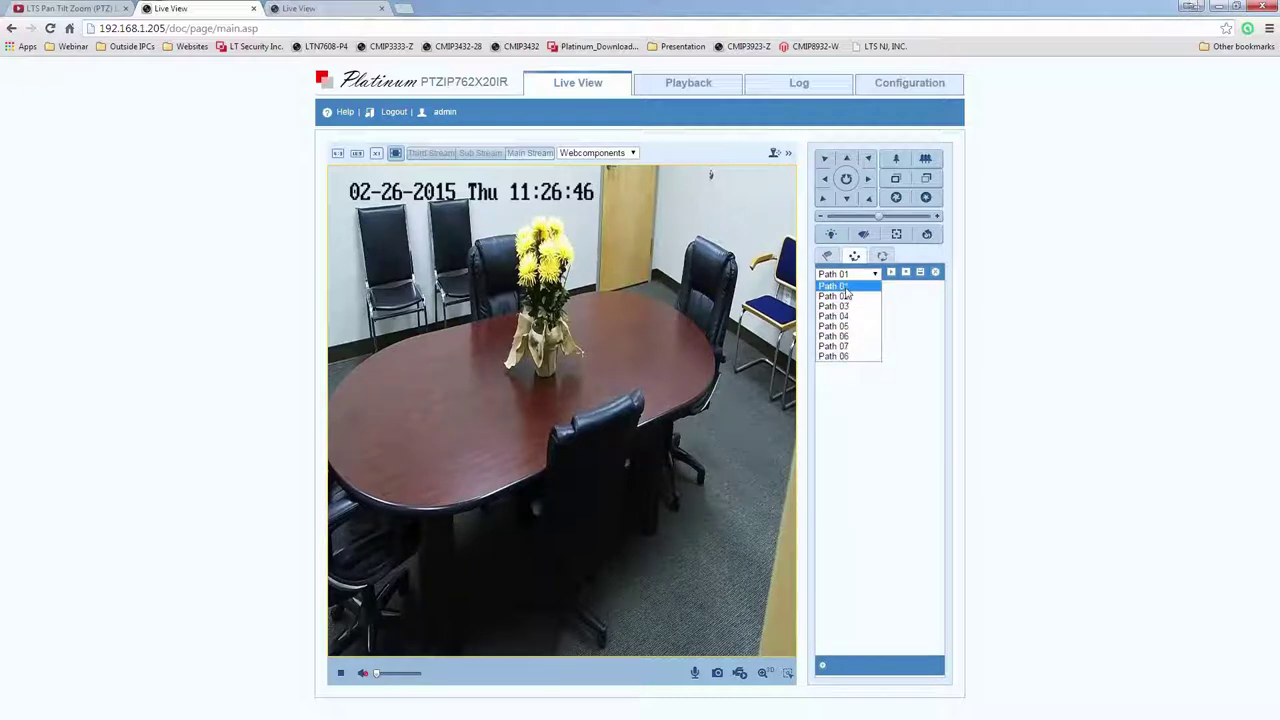
click(869, 431)
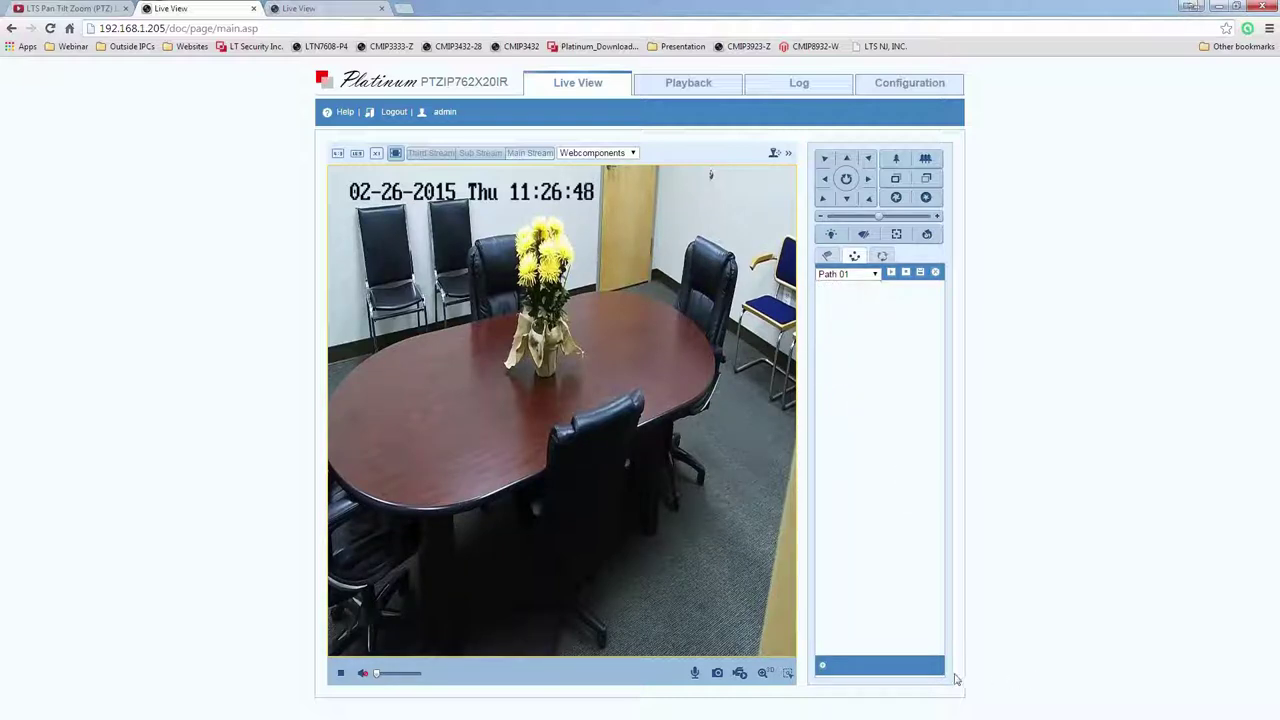
Add Preset 3 as the first Path 01 stop with 3 s duration and speed 15.
click(823, 667)
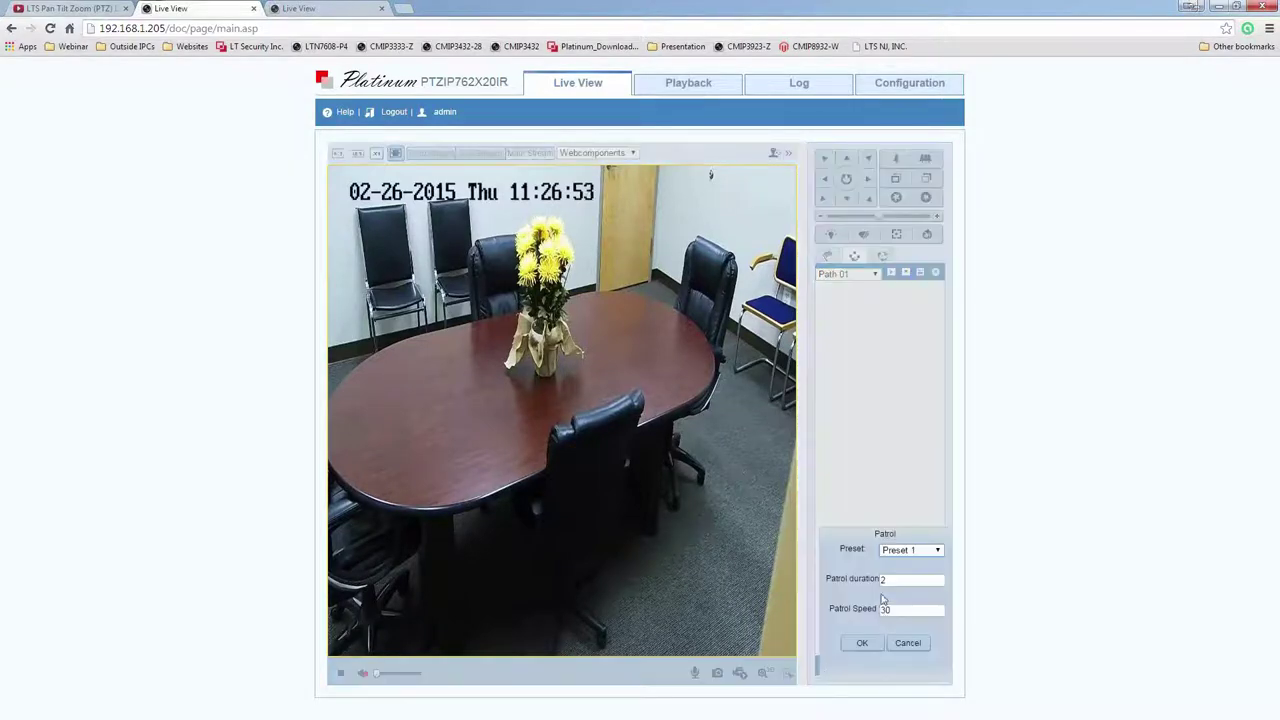
click(899, 553)
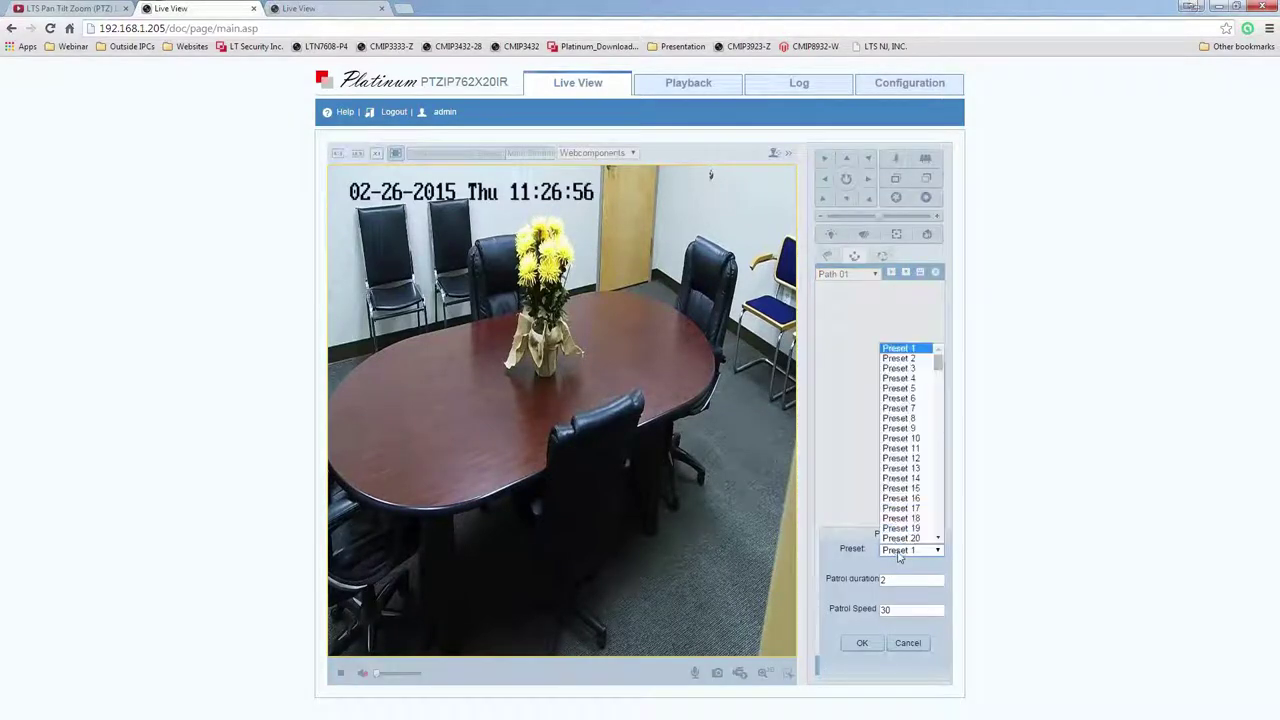
click(899, 368)
double_click(899, 581)
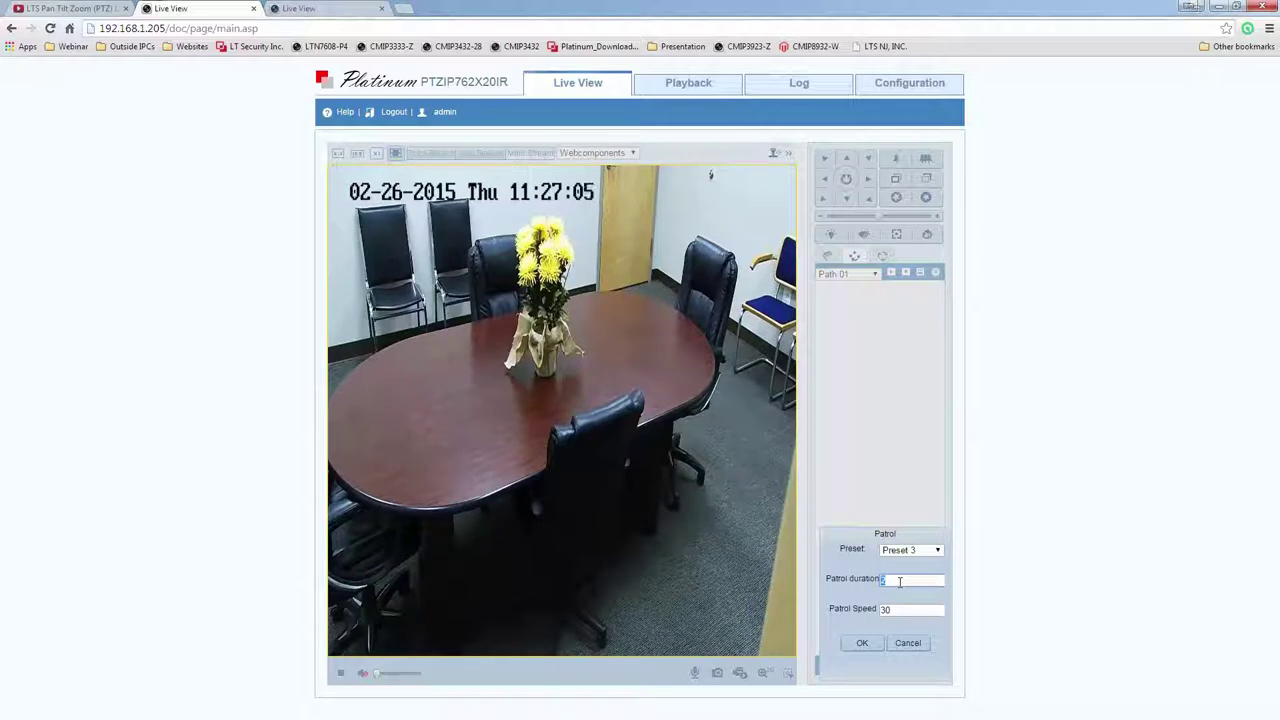
double_click(897, 611)
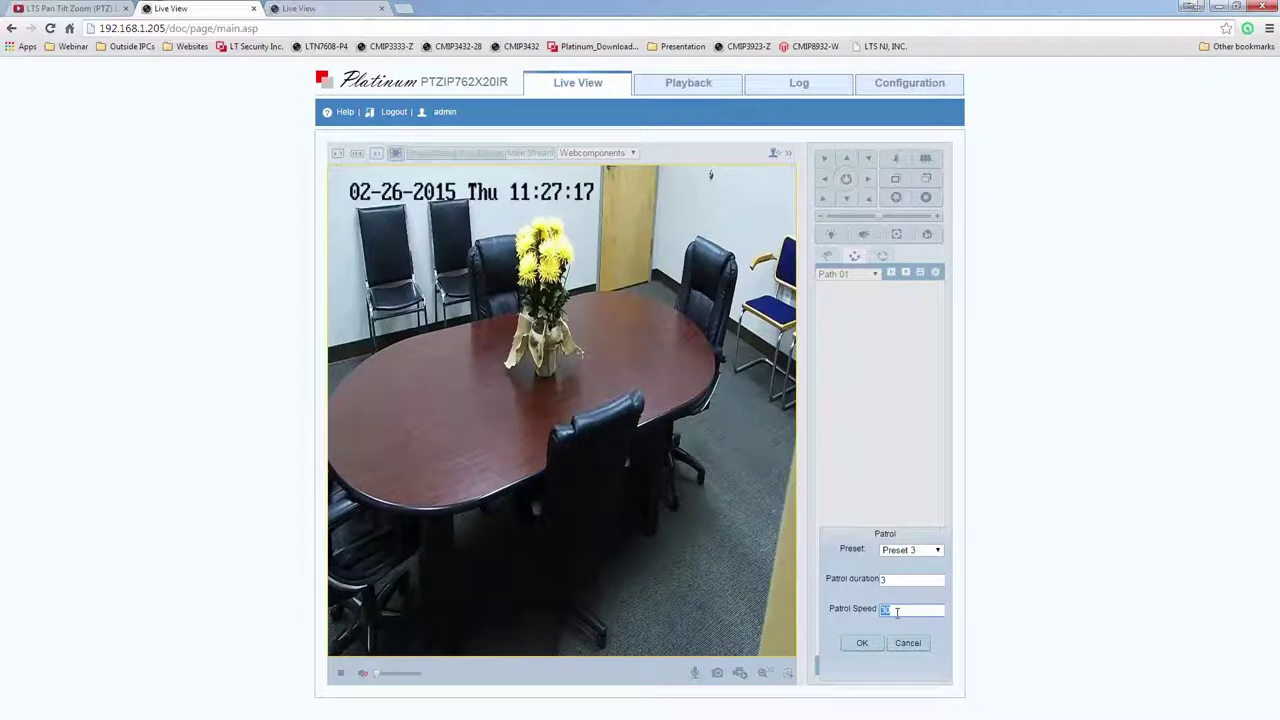
text(0)
text(15)
click(866, 646)
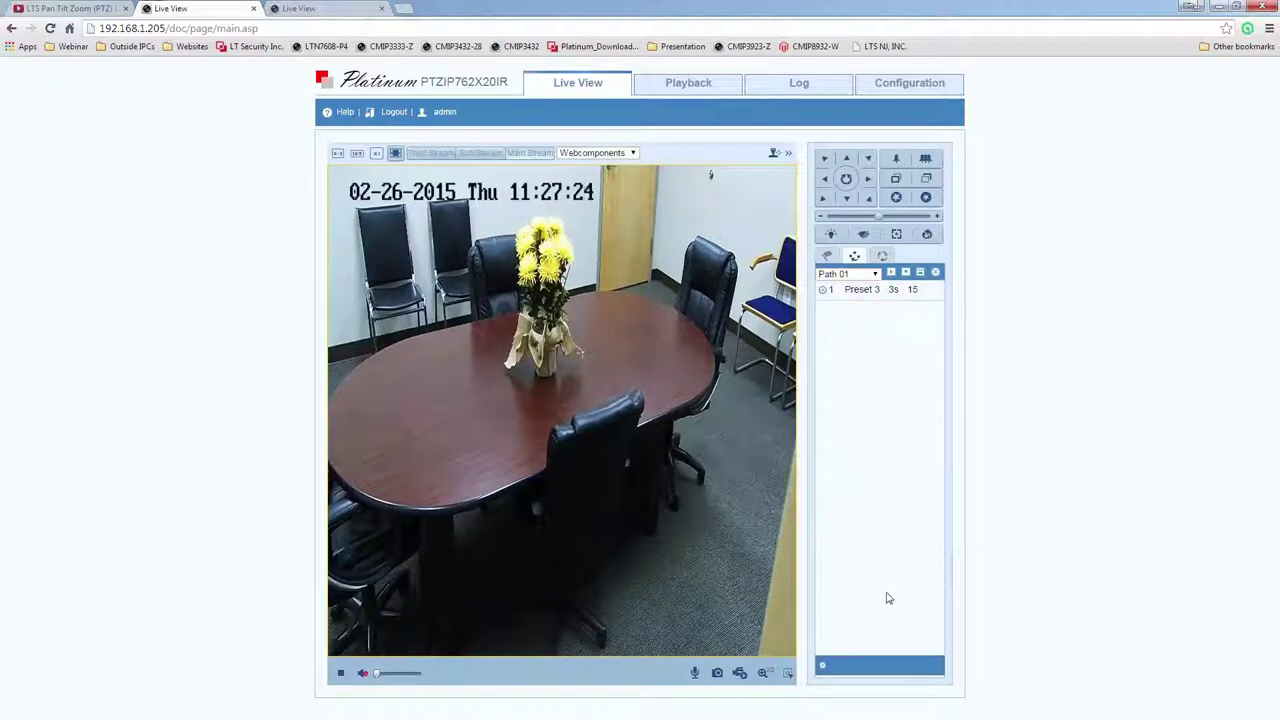
Add Preset 1 as the second stop with 5 s duration and speed 20.
click(823, 665)
click(900, 553)
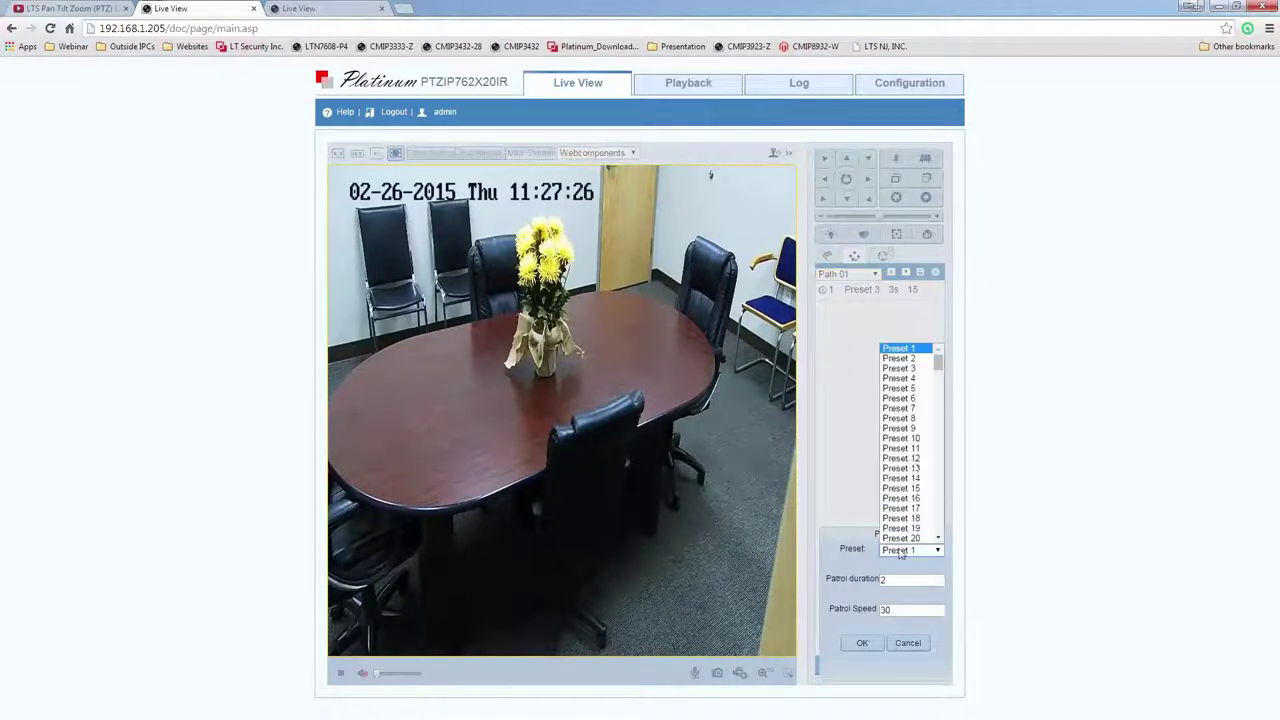
click(918, 349)
double_click(906, 582)
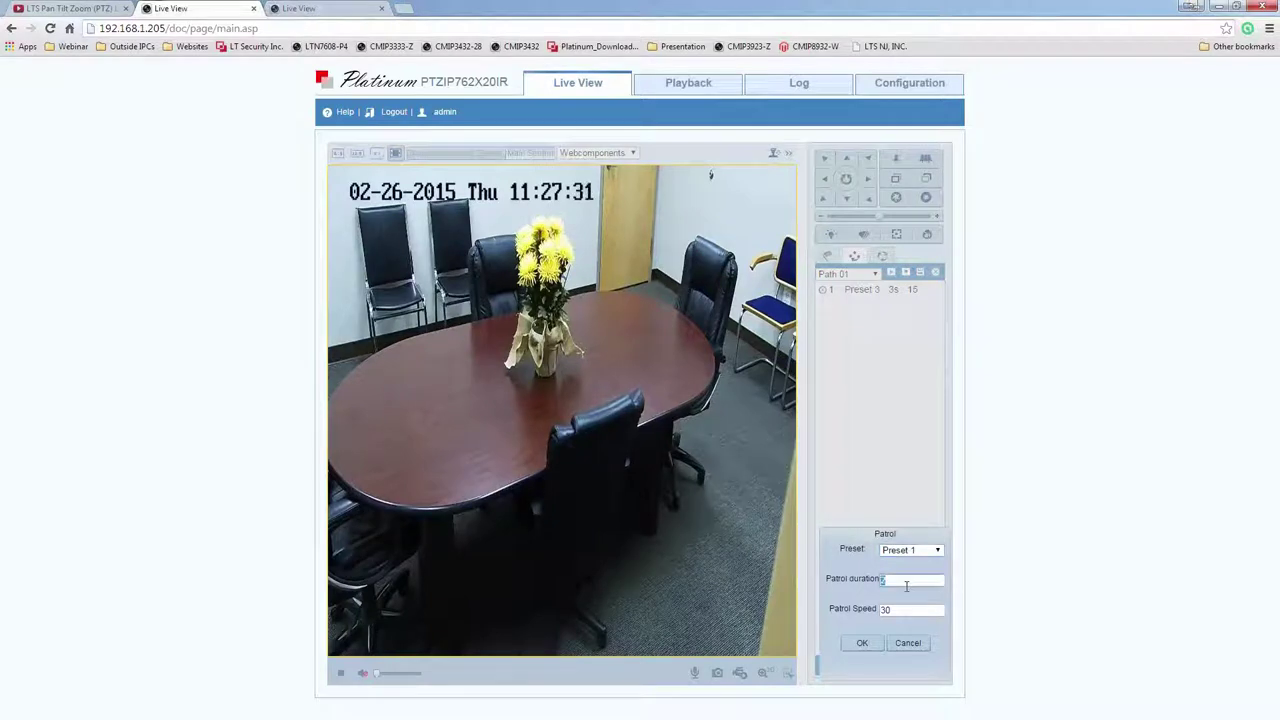
key(Tab)
text(20)
click(866, 645)
Add Preset 2 as the third stop with 5 s duration and speed 20.
click(825, 666)
click(892, 552)
click(912, 358)
double_click(916, 578)
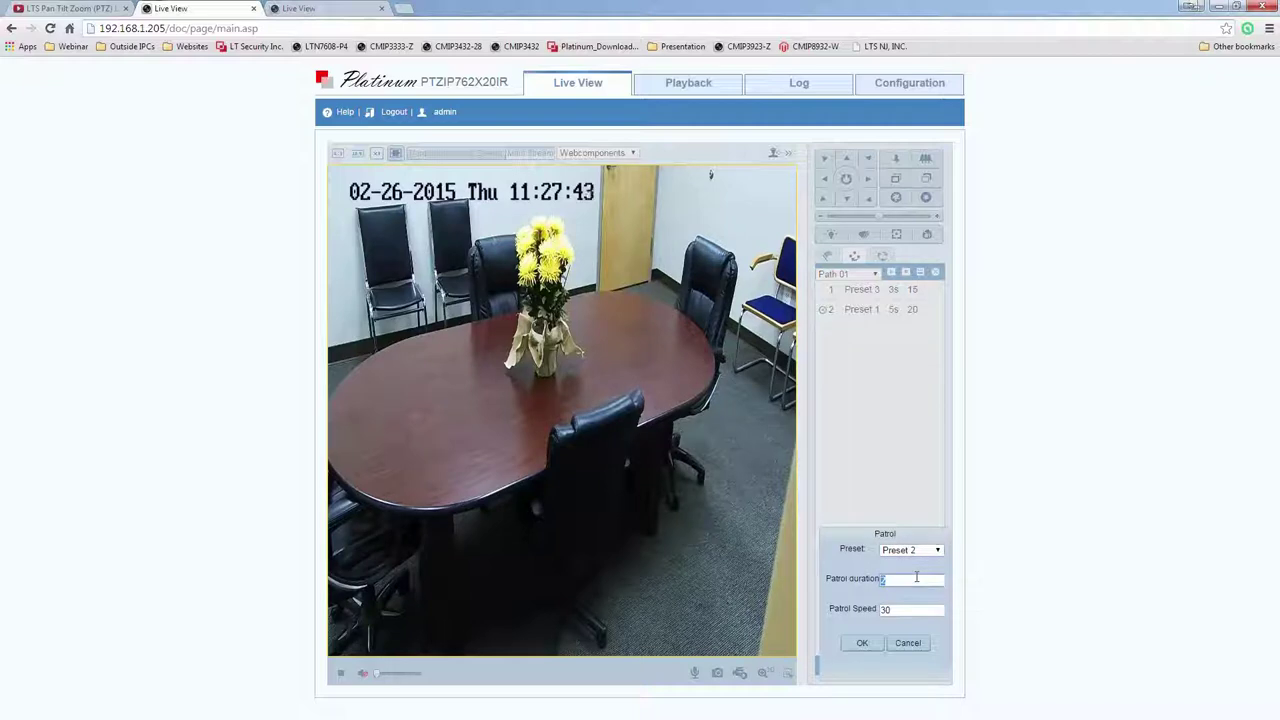
text(5)
key(Tab)
text(20)
click(862, 643)
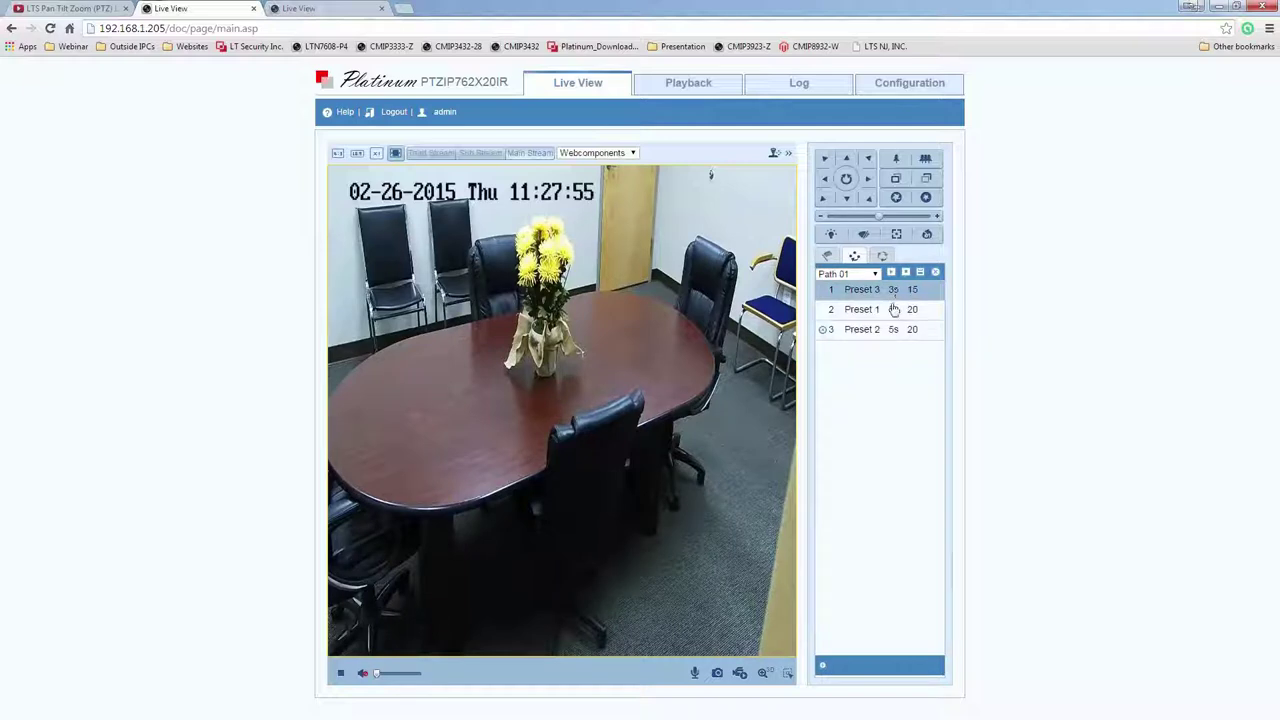
Add Preset 1 as the fourth stop with 3 s duration and speed 10.
click(823, 667)
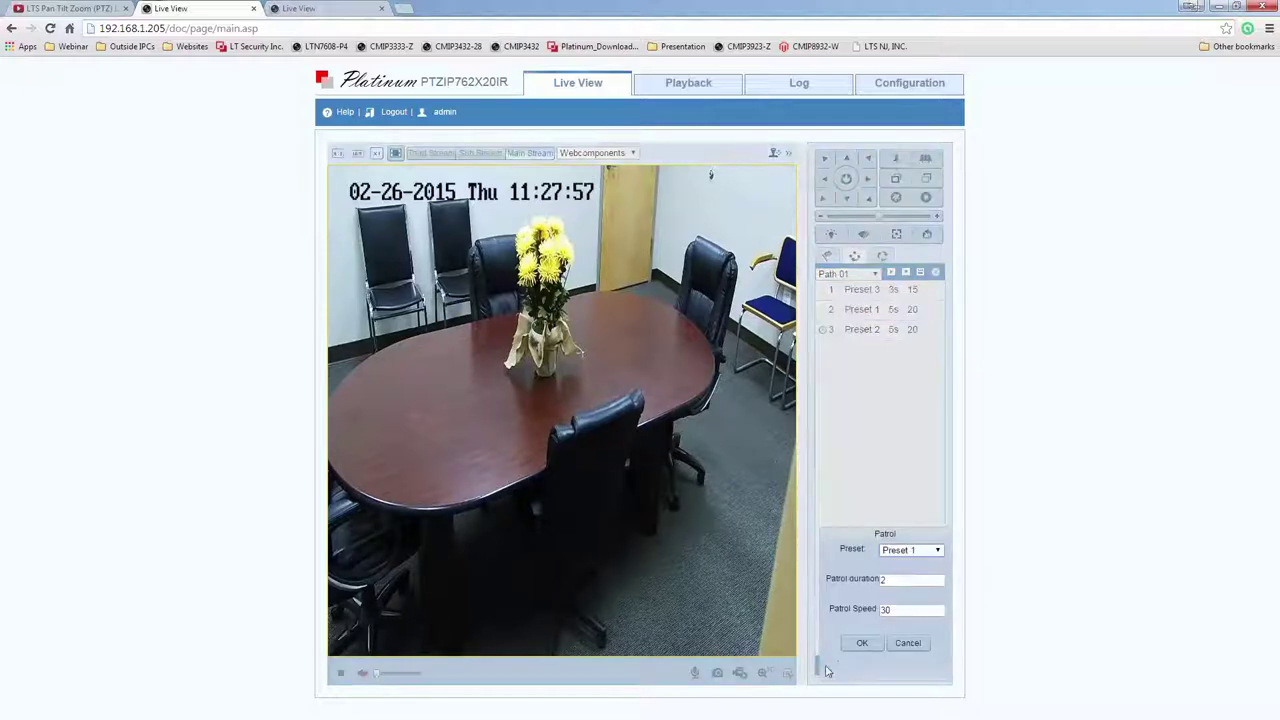
click(910, 550)
click(905, 347)
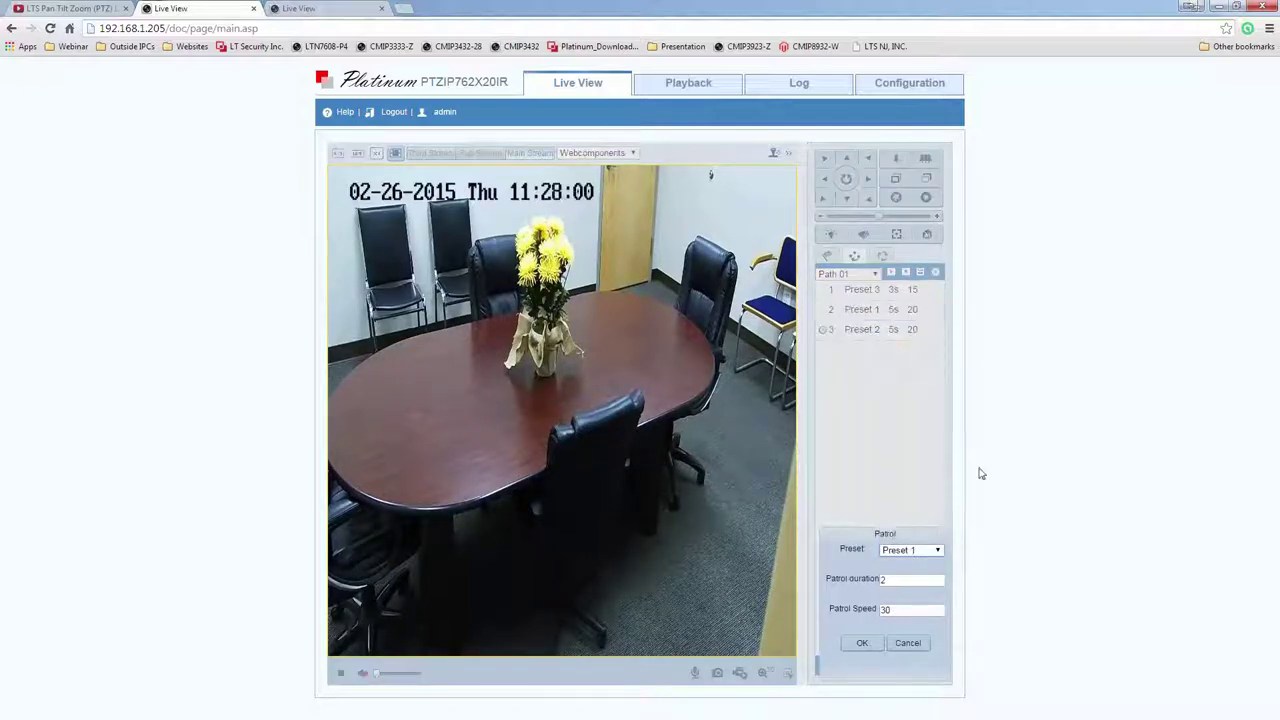
double_click(910, 580)
text(5)
key(Tab)
key(BackSpace)
key(BackSpace)
text(10)
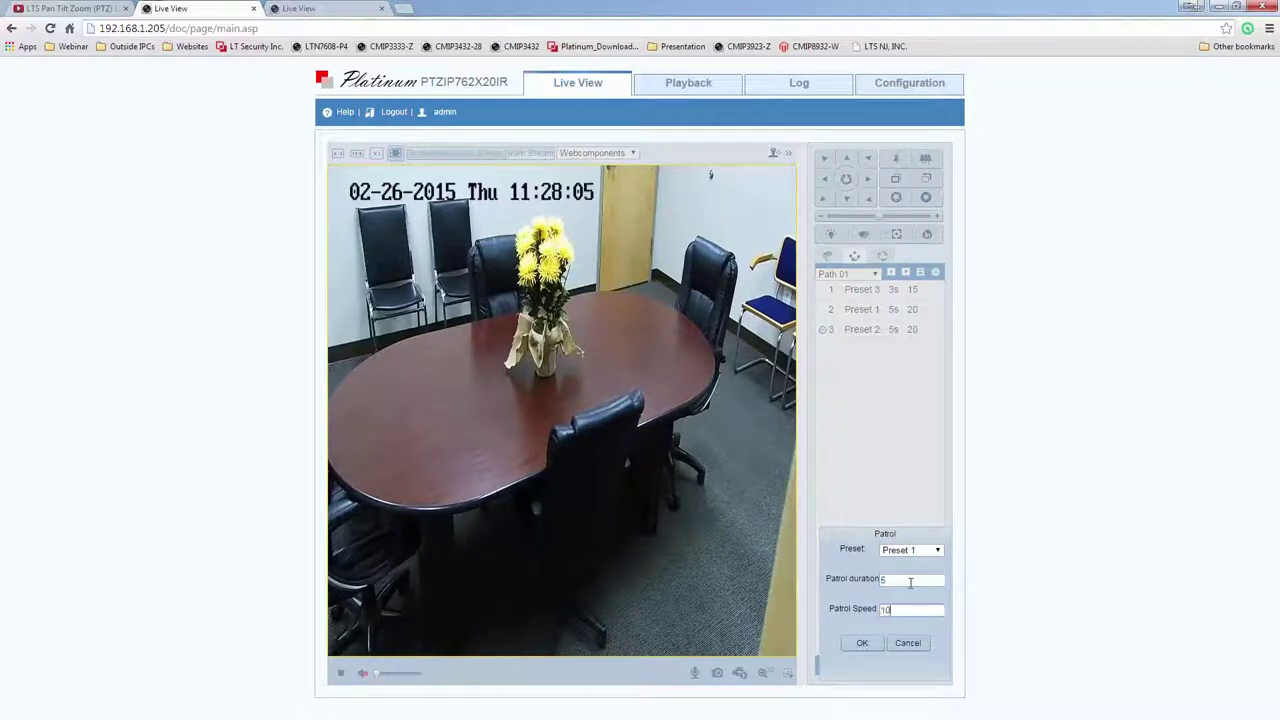
text(5)
key(BackSpace)
click(864, 643)
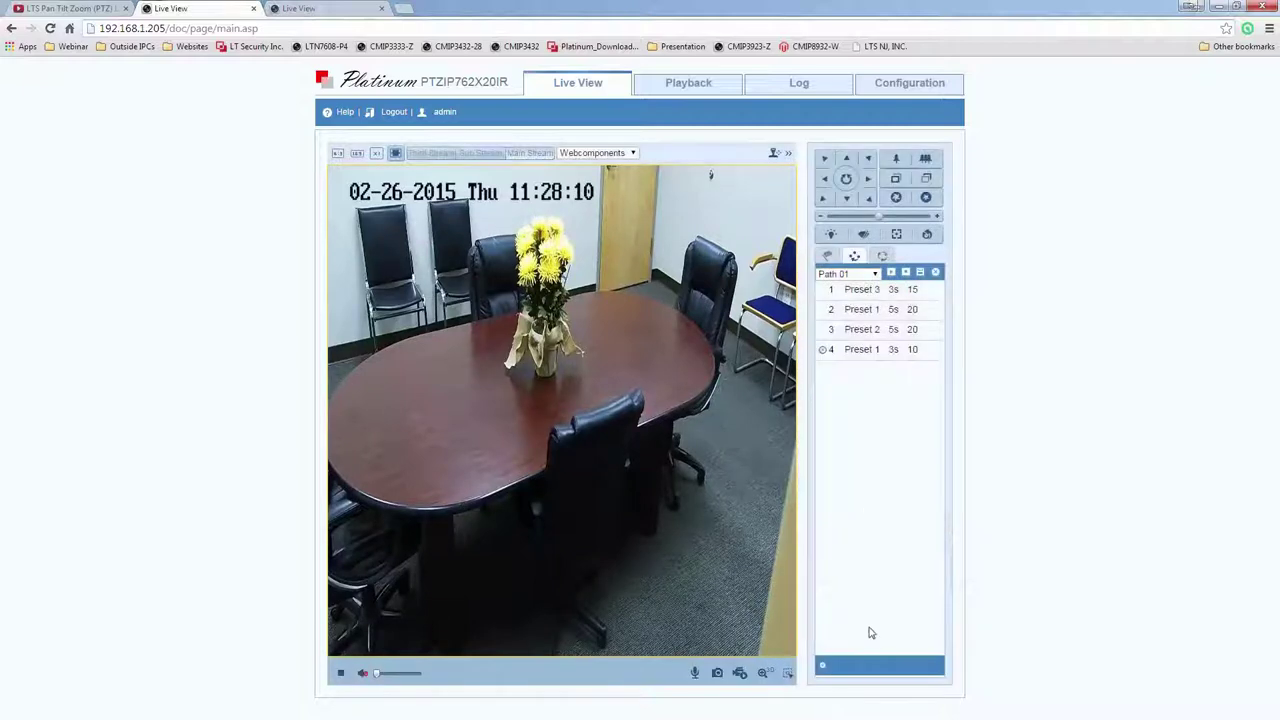
Run the Path 01 patrol through its four stops, then show the Pattern 1–4 list.
click(891, 273)
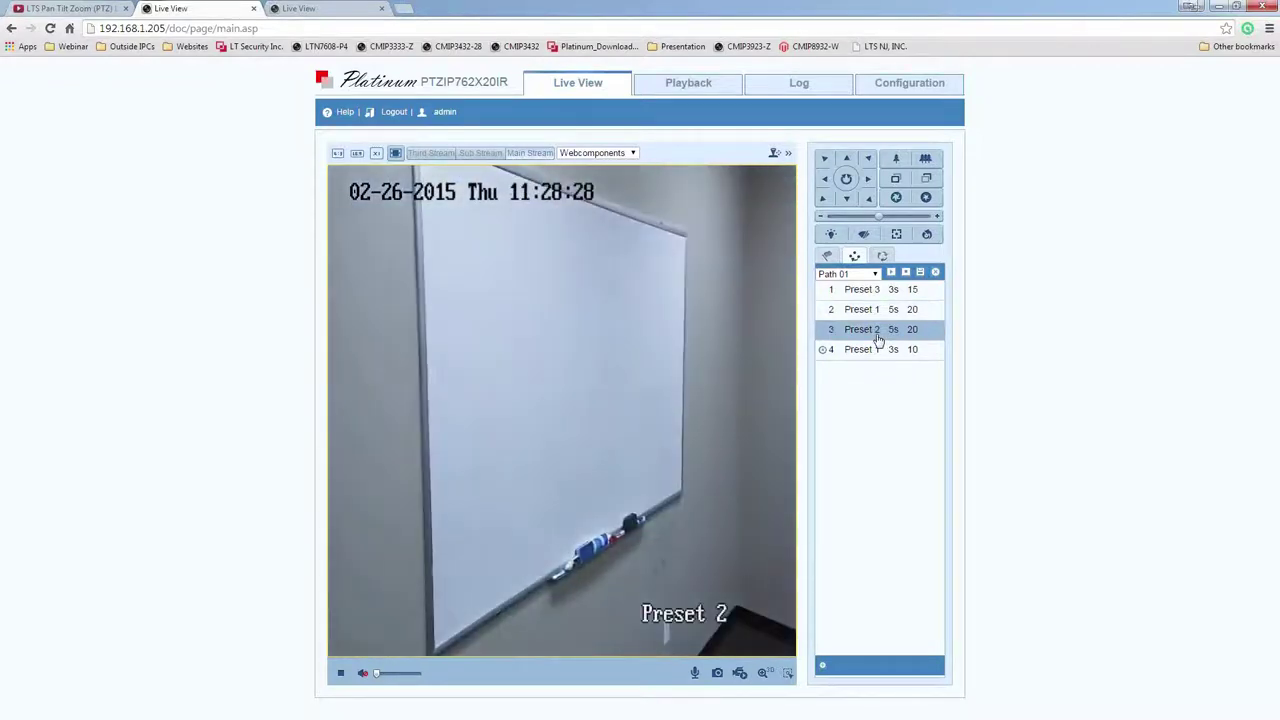
click(884, 360)
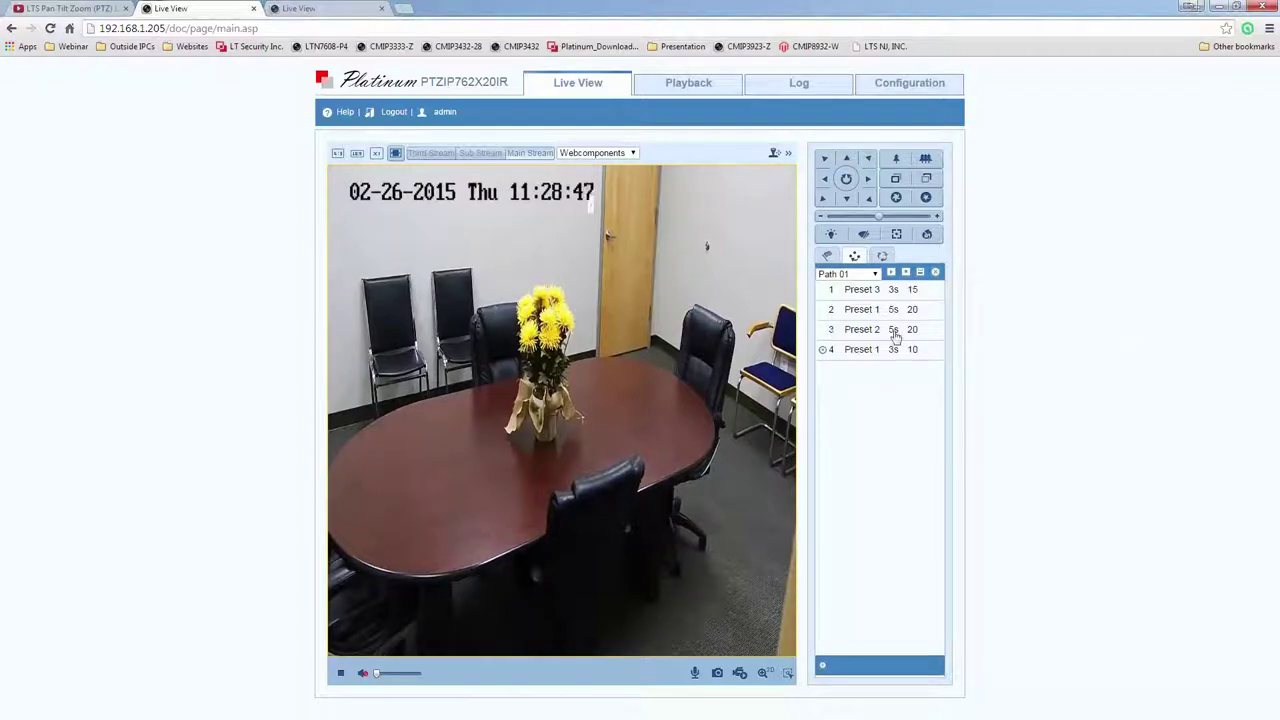
click(886, 256)
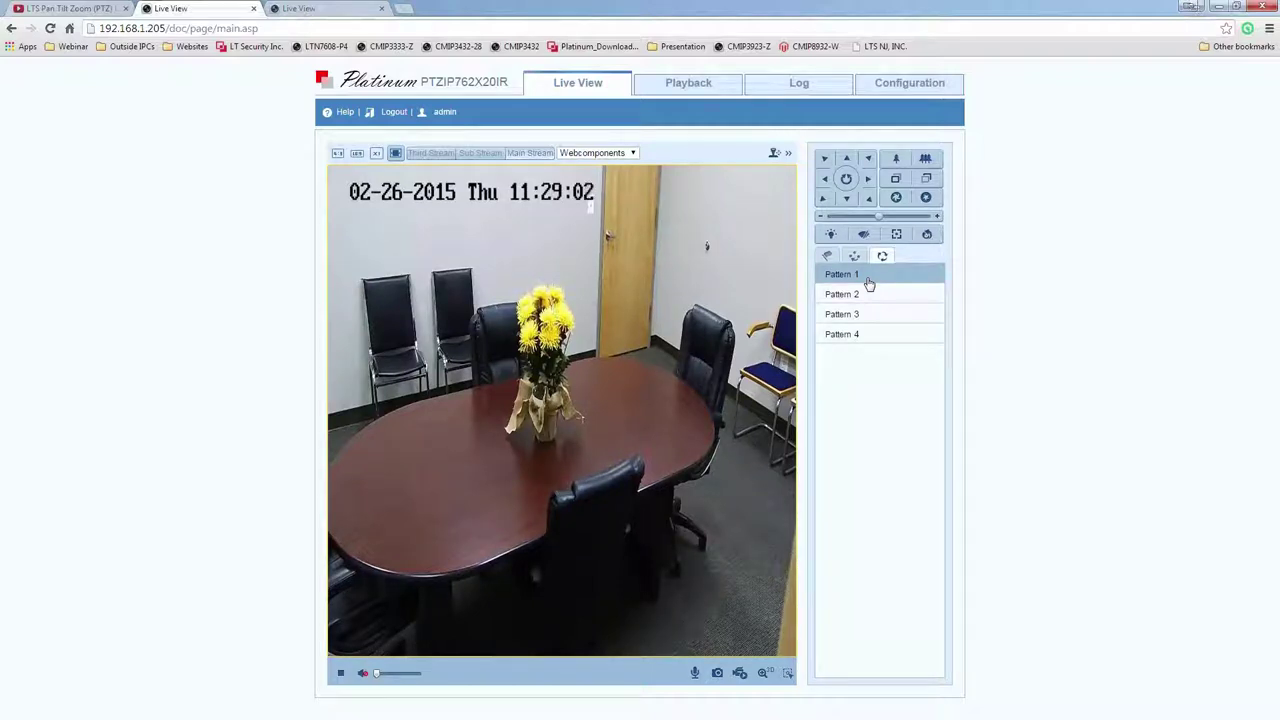
Record Pattern 1 as a slow sweep from the whiteboard past the door, then play it.
click(826, 180)
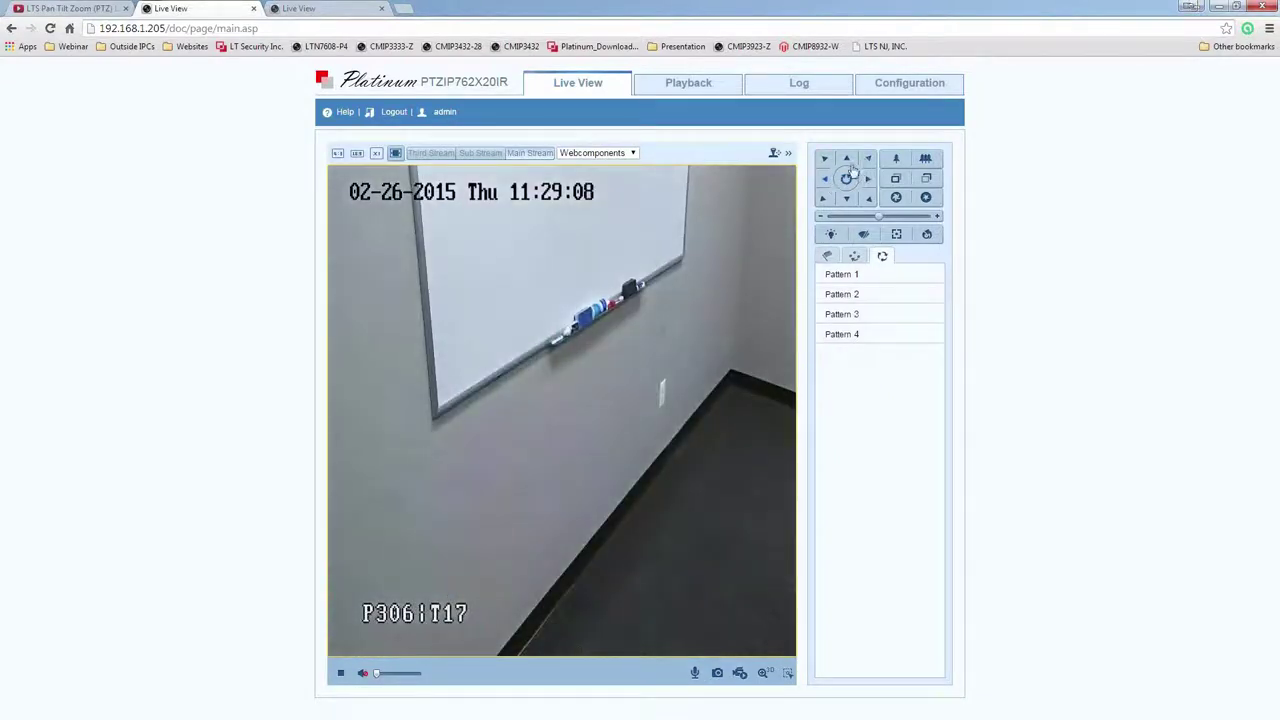
click(847, 161)
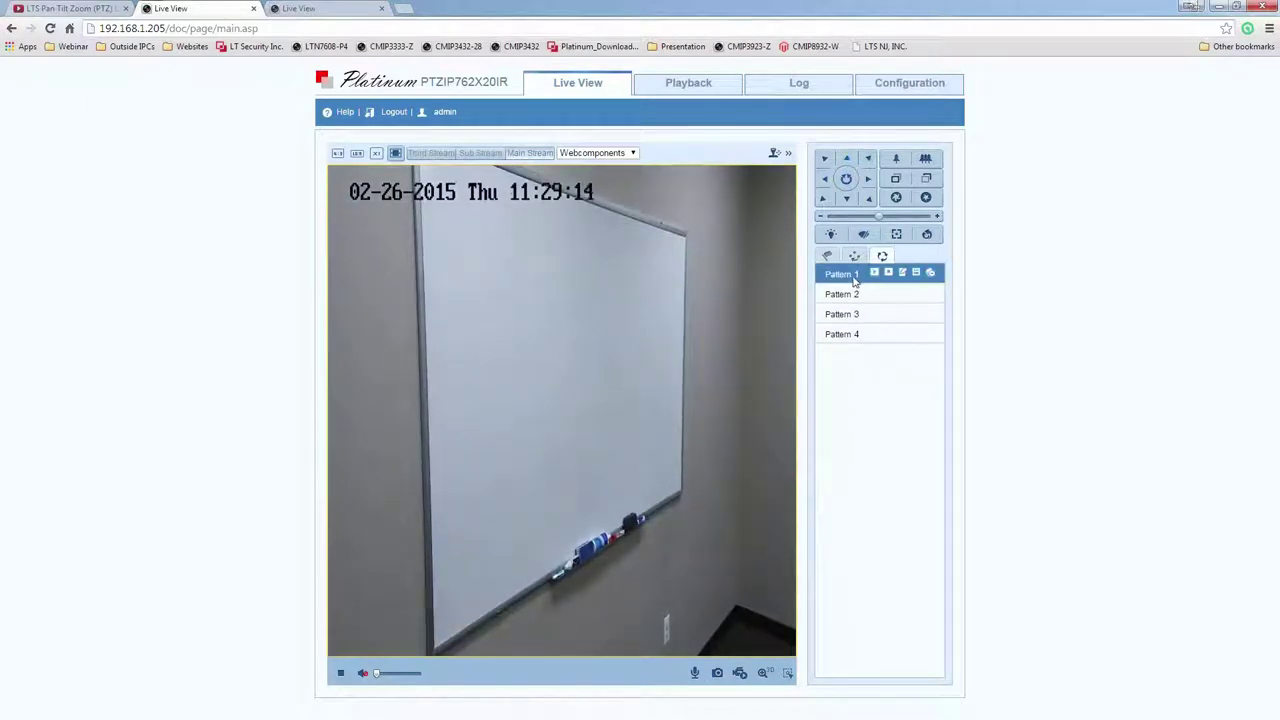
click(905, 273)
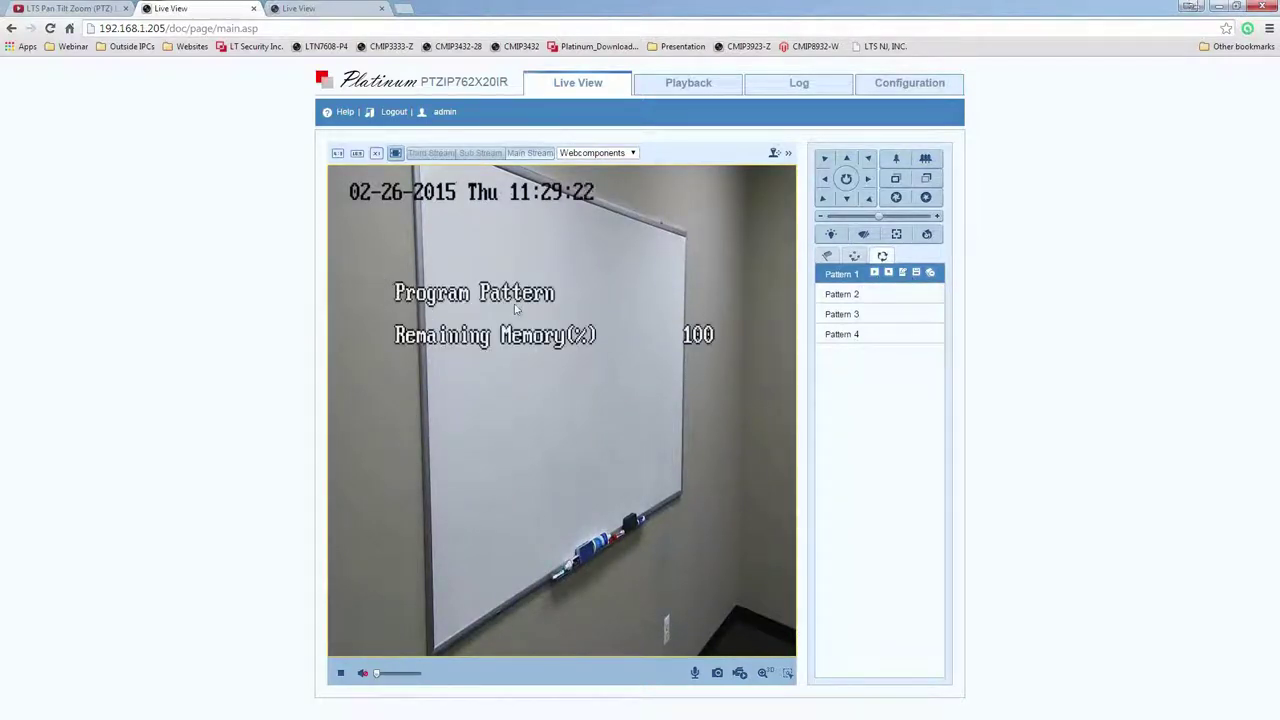
click(867, 181)
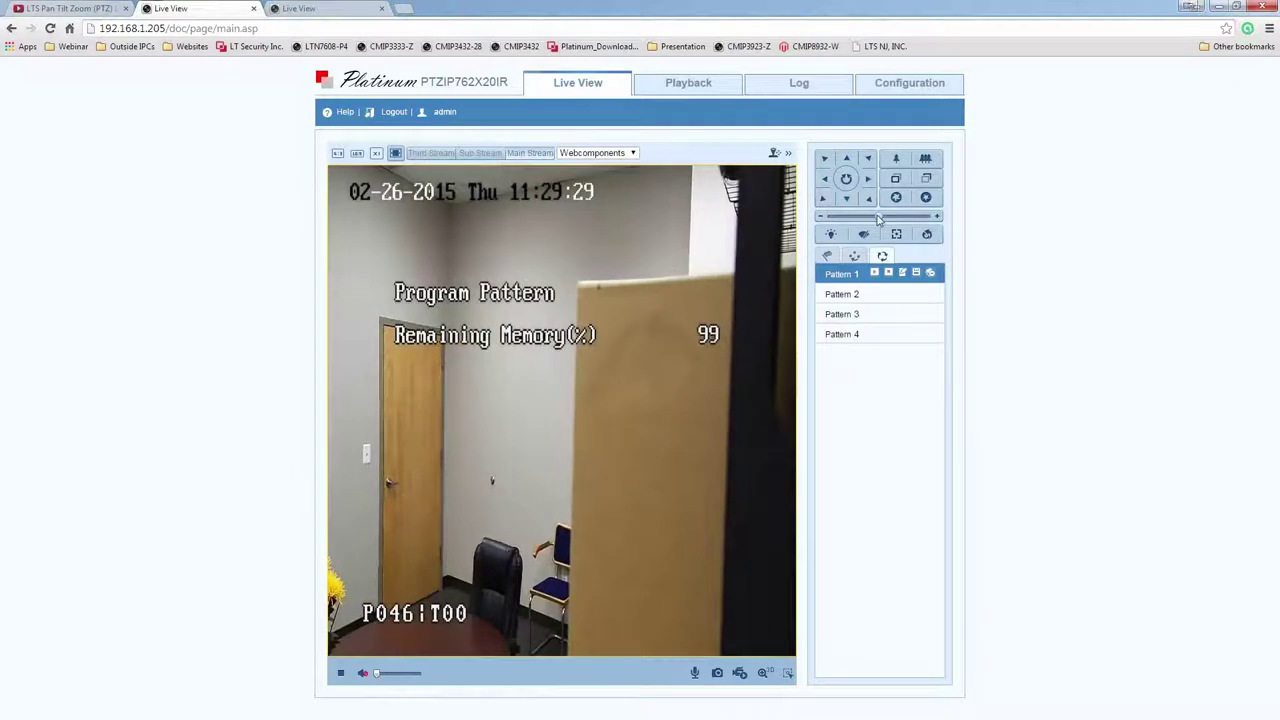
drag(878, 219, 846, 217)
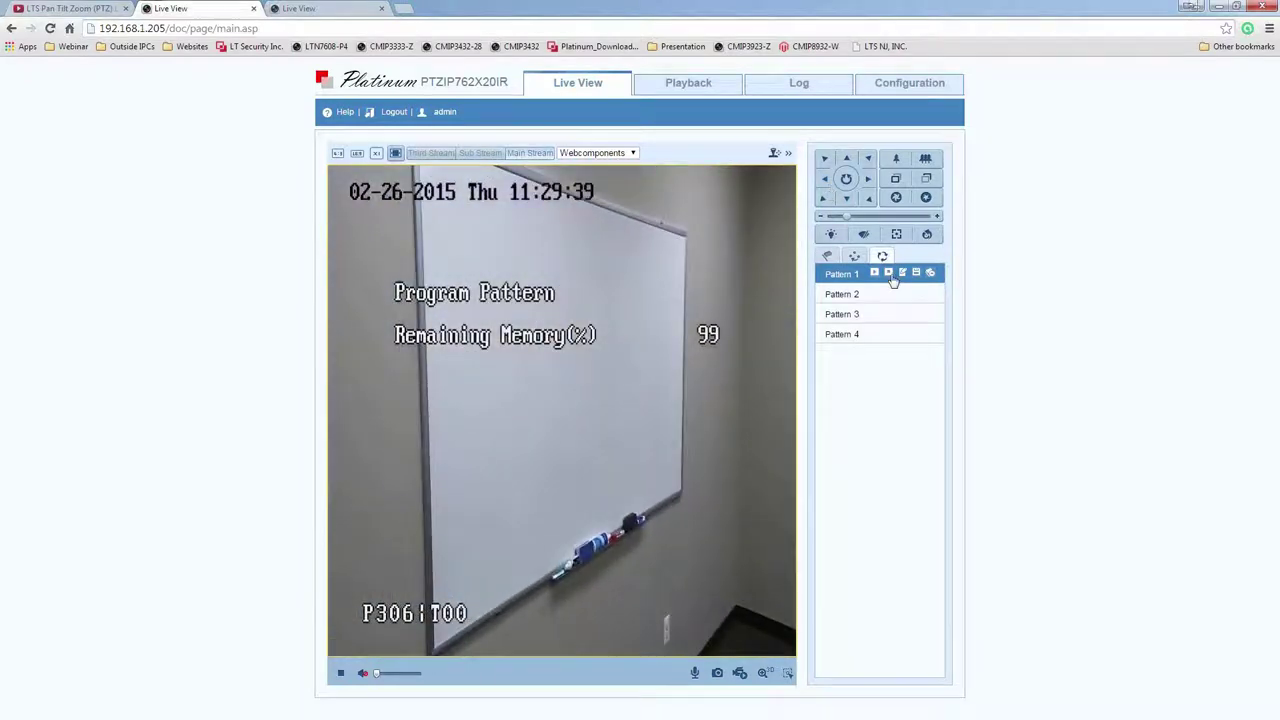
click(867, 178)
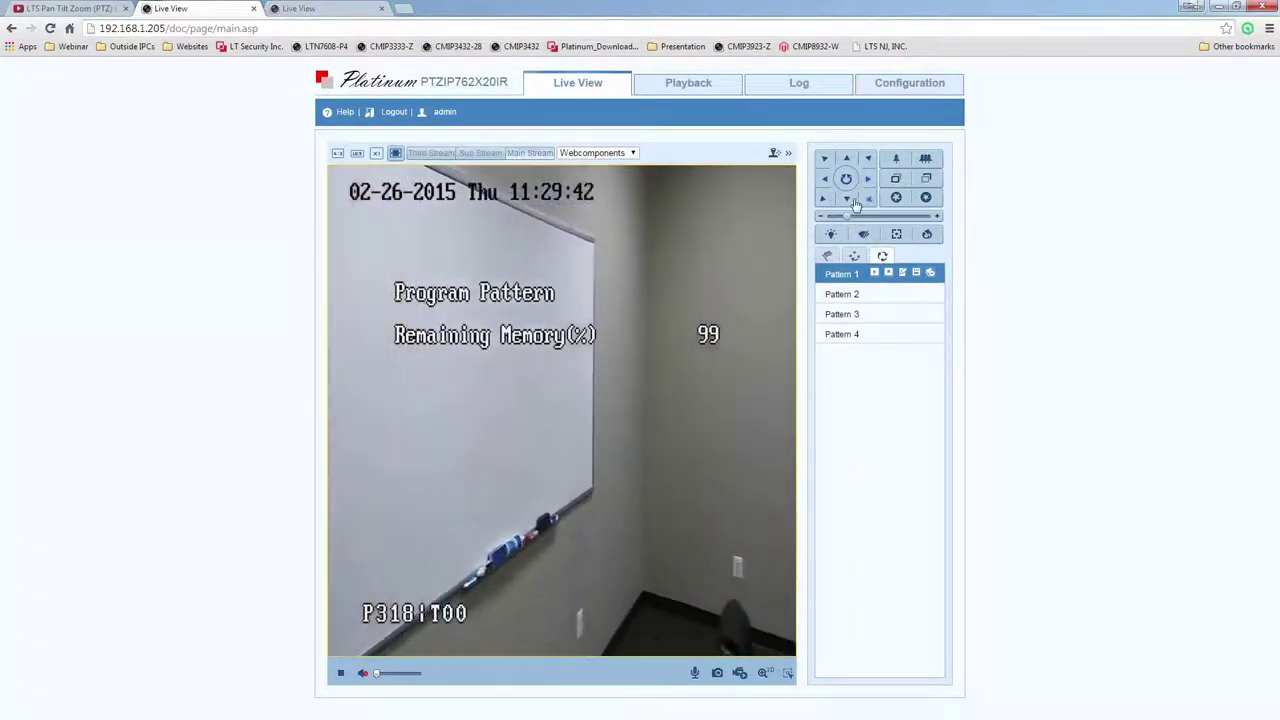
click(867, 197)
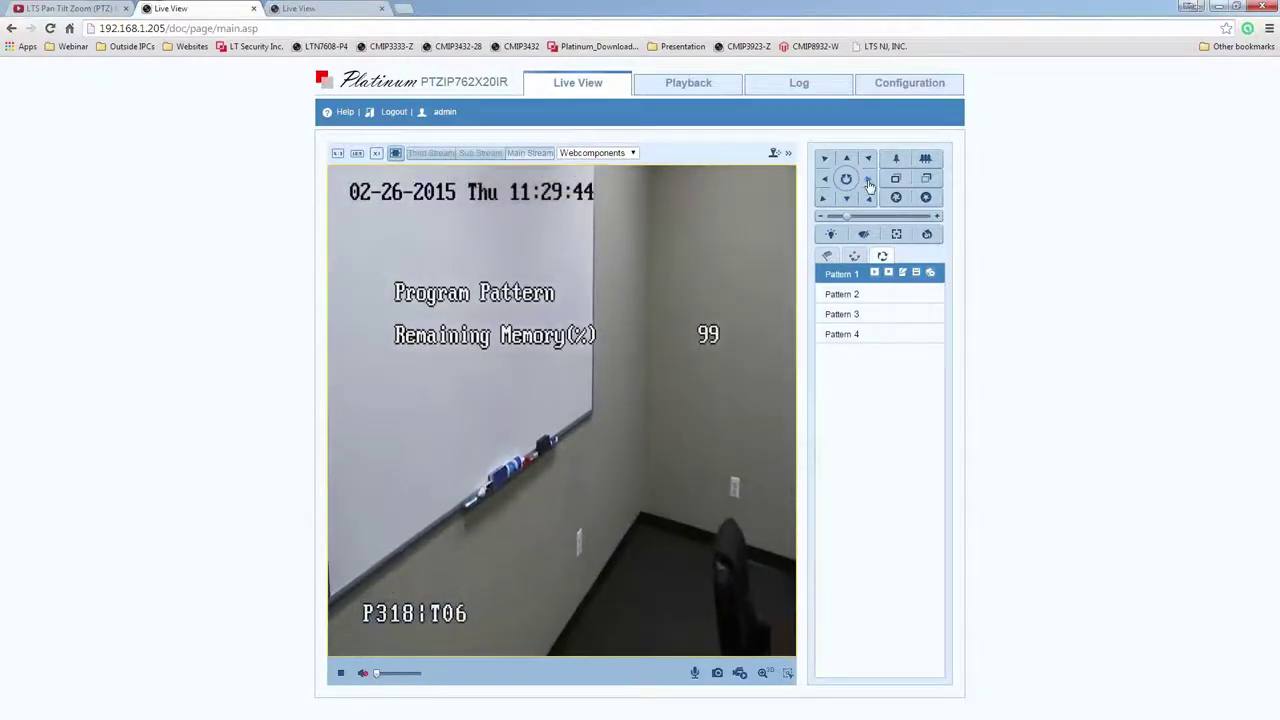
click(869, 184)
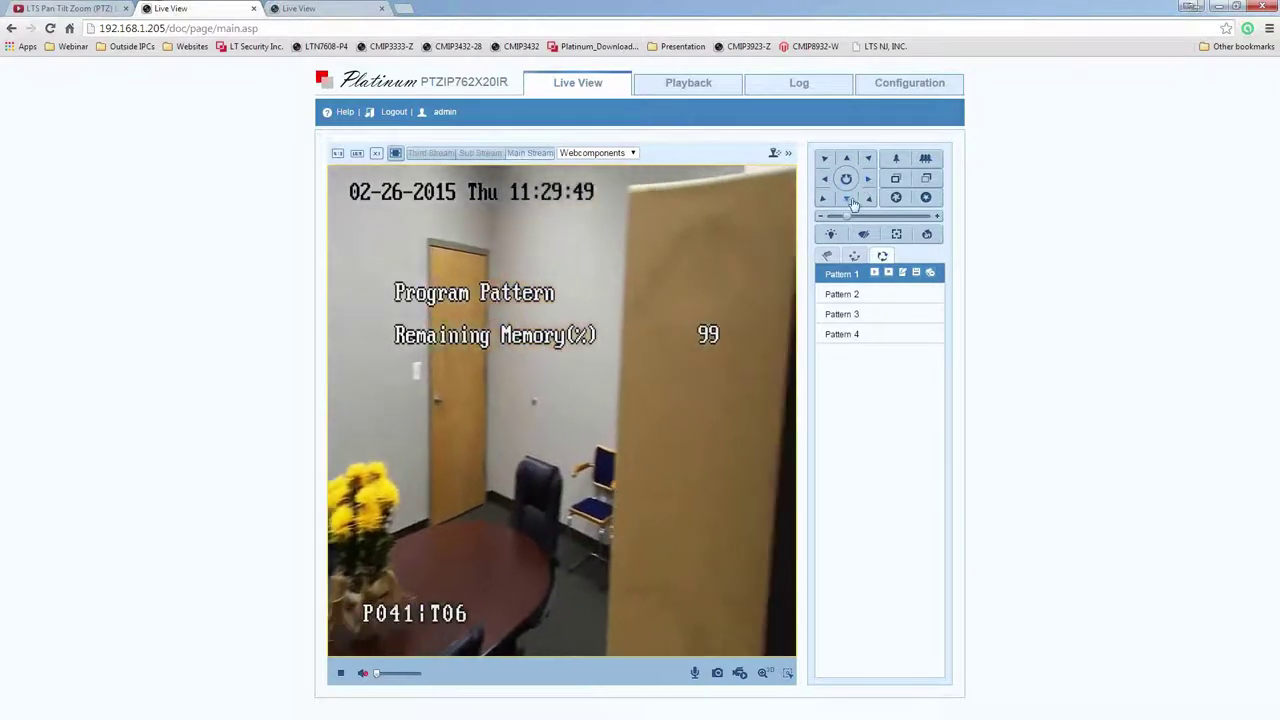
click(822, 184)
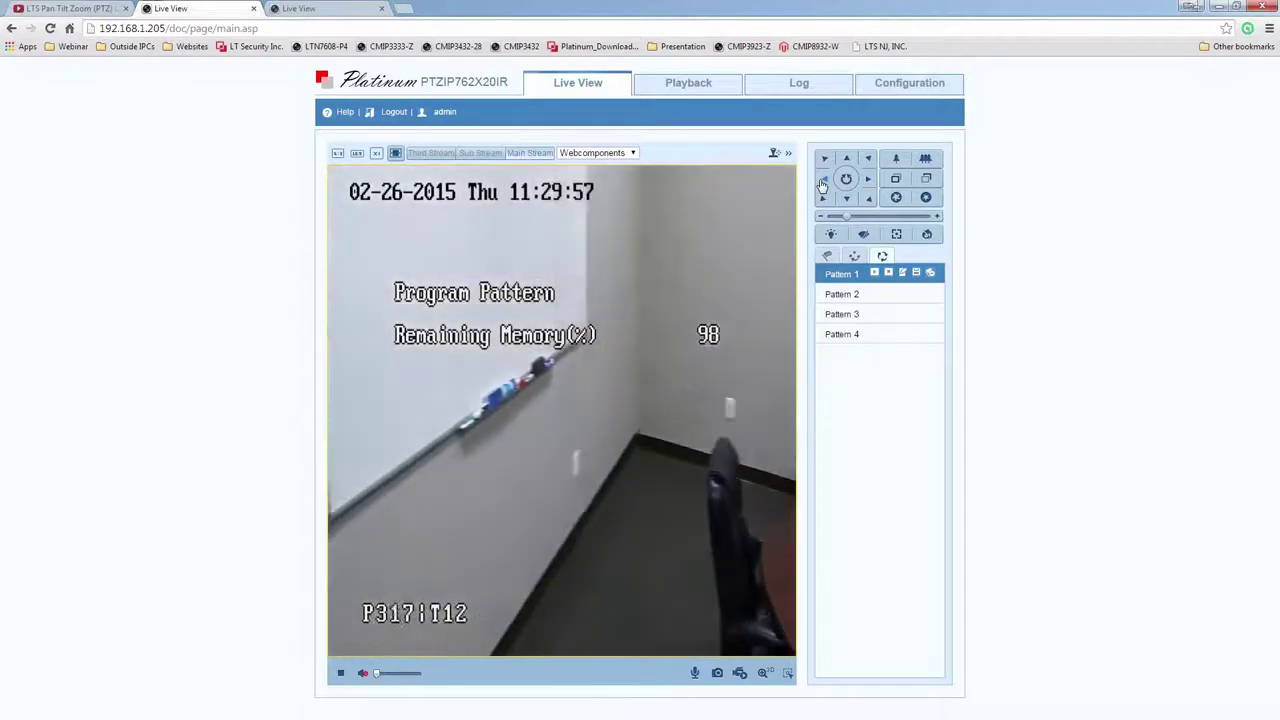
click(917, 274)
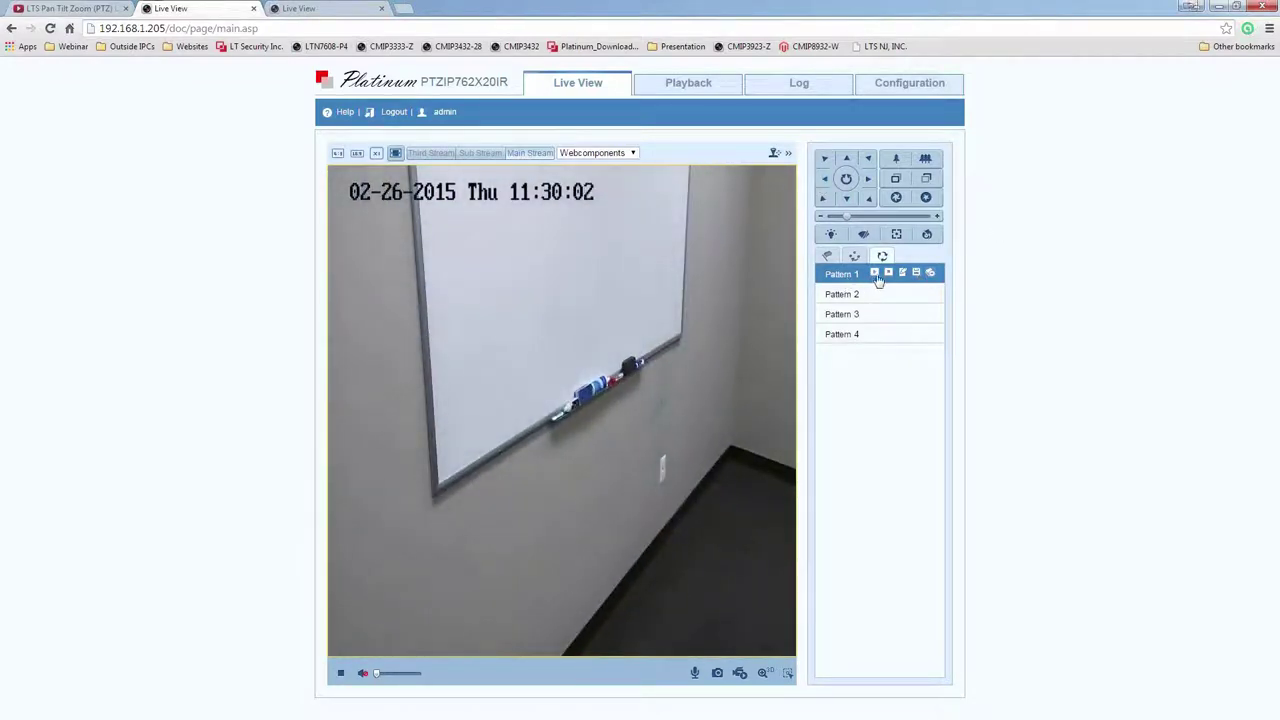
click(877, 276)
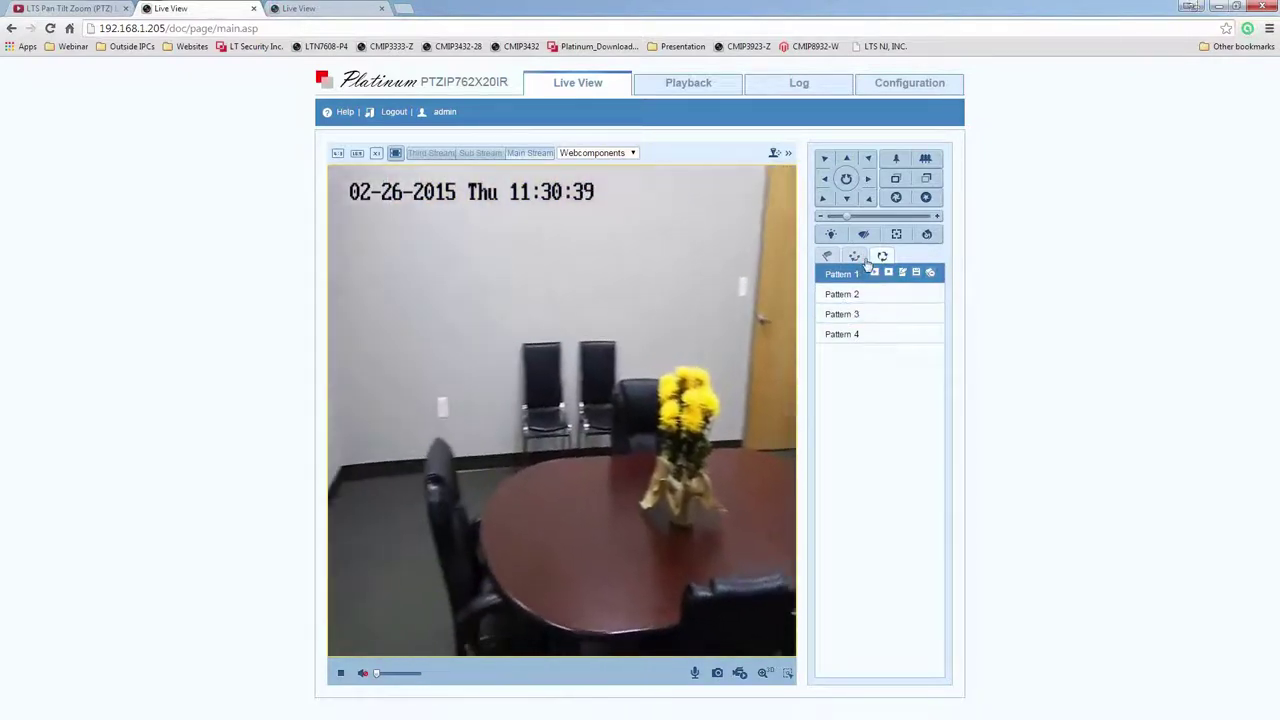
Go to the PTZ Park Action configuration page.
click(933, 96)
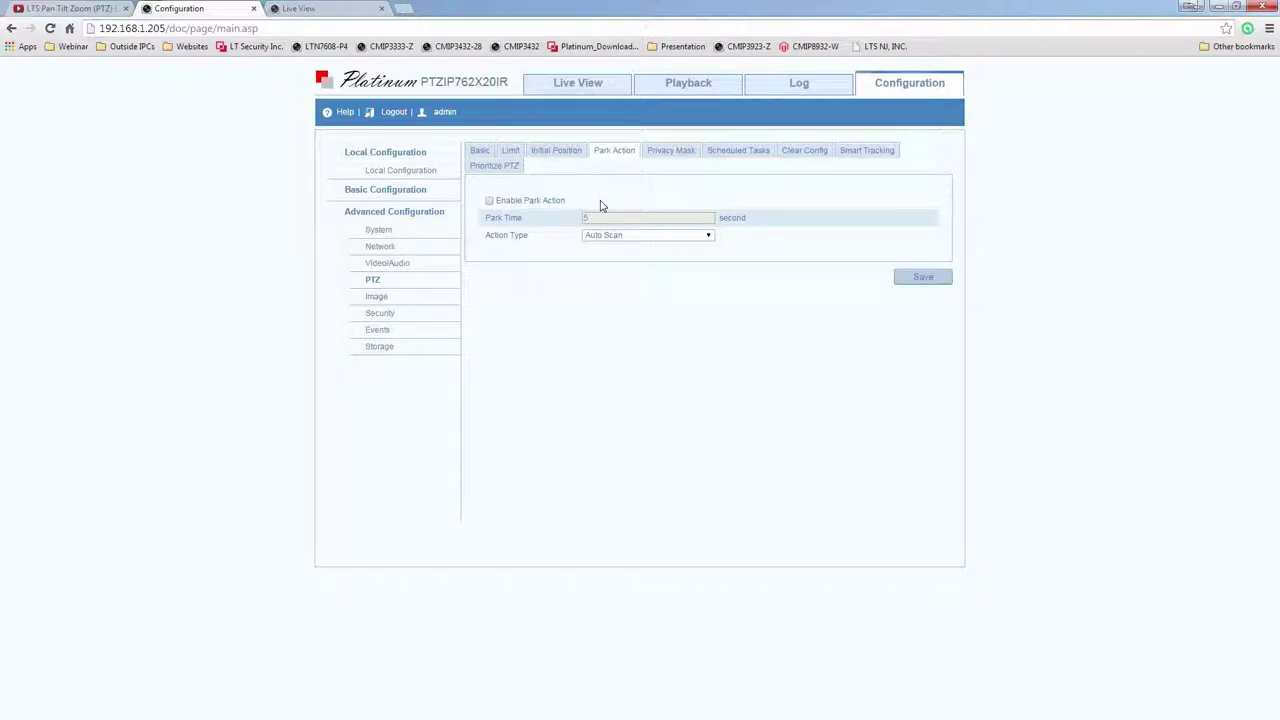
Enable park action with Action Type Pattern and ID 1, save, and return to Live View.
click(489, 201)
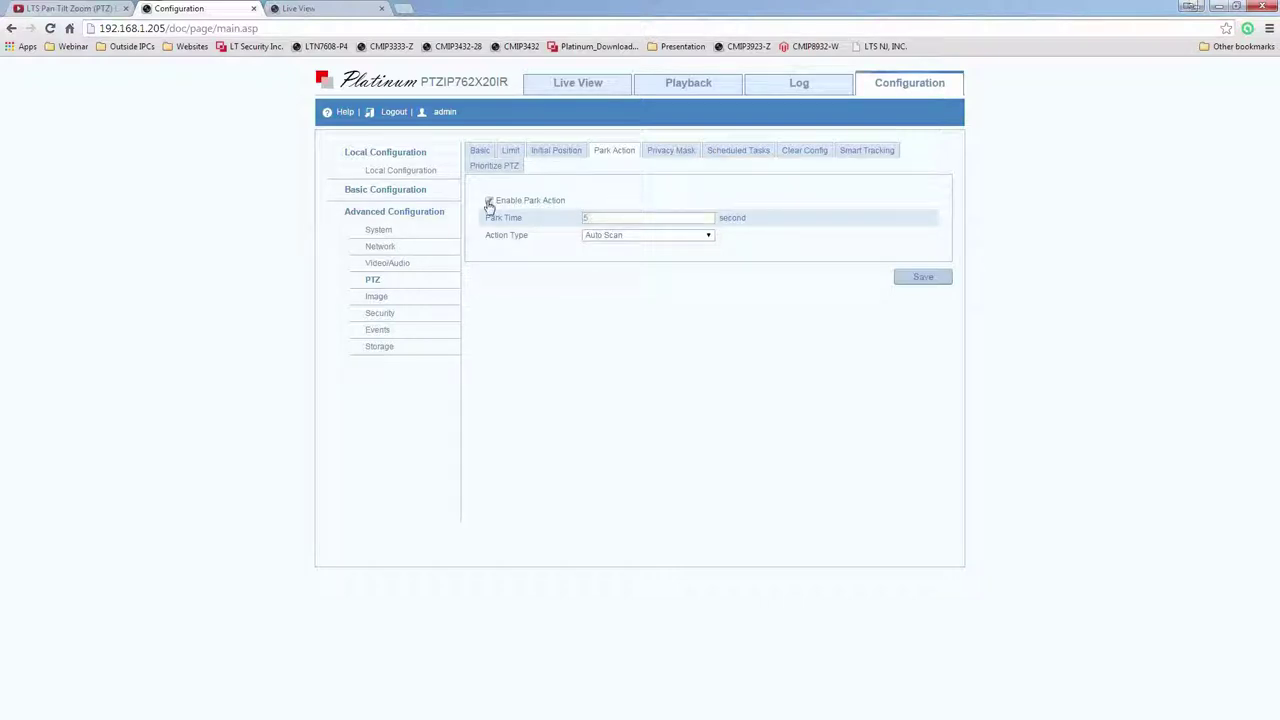
click(616, 236)
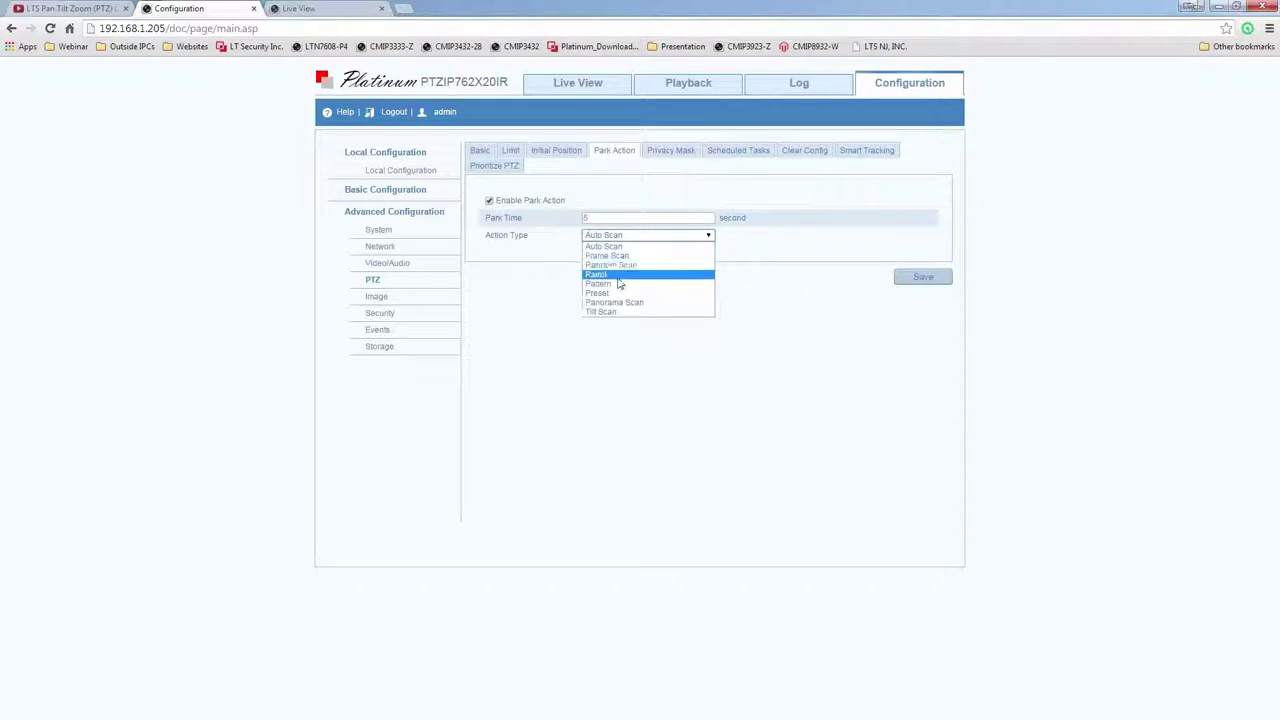
click(619, 284)
click(608, 255)
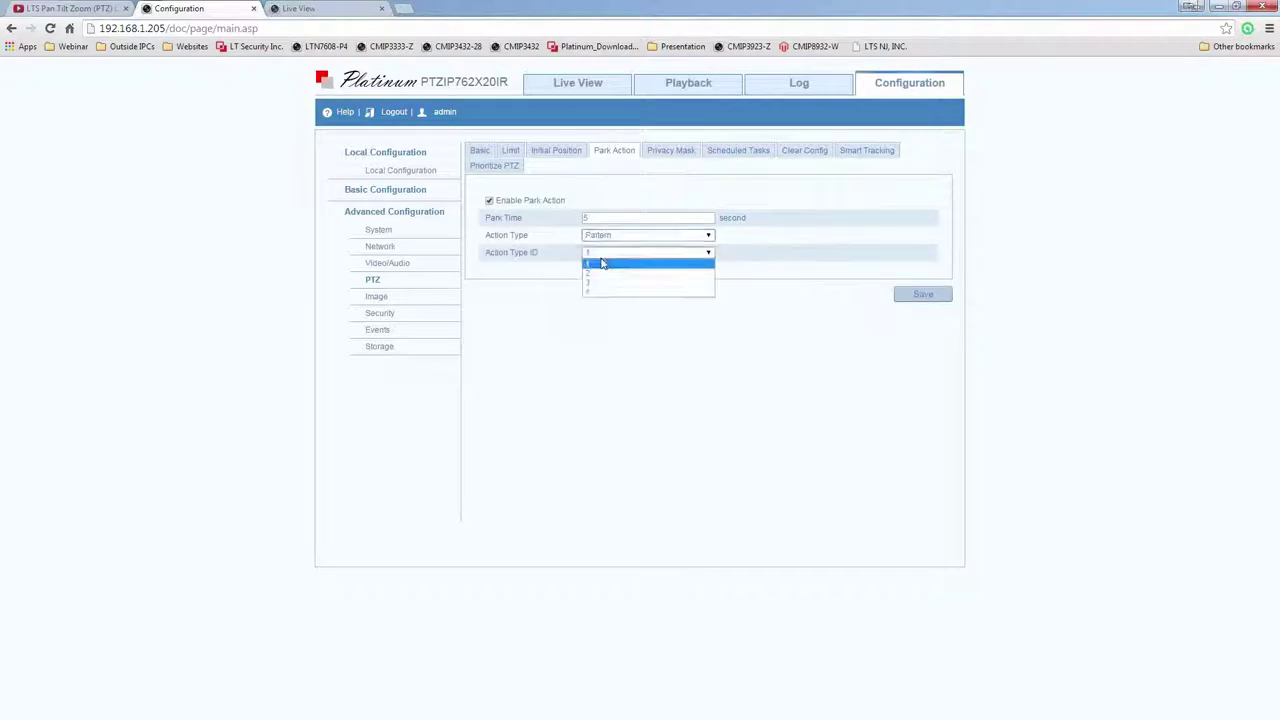
click(601, 263)
click(918, 298)
click(568, 93)
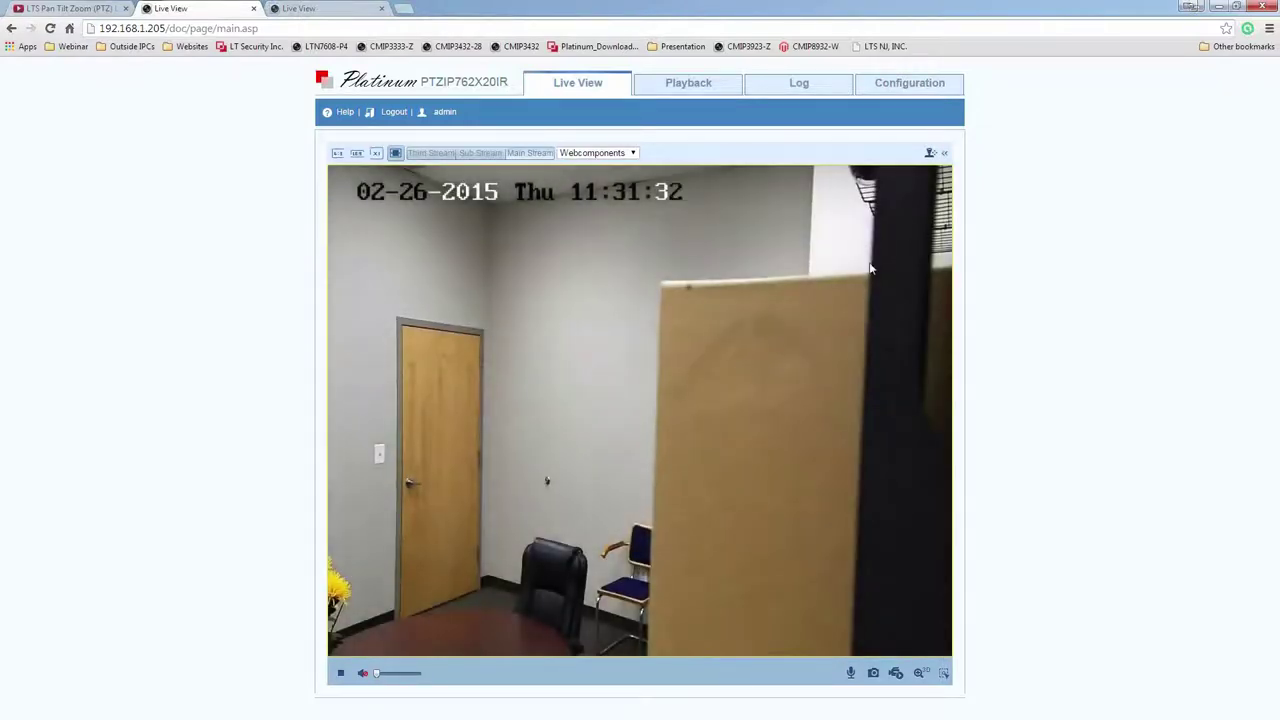
Nudge the camera down toward the table repeatedly to test that Pattern 1 parking resumes.
click(930, 154)
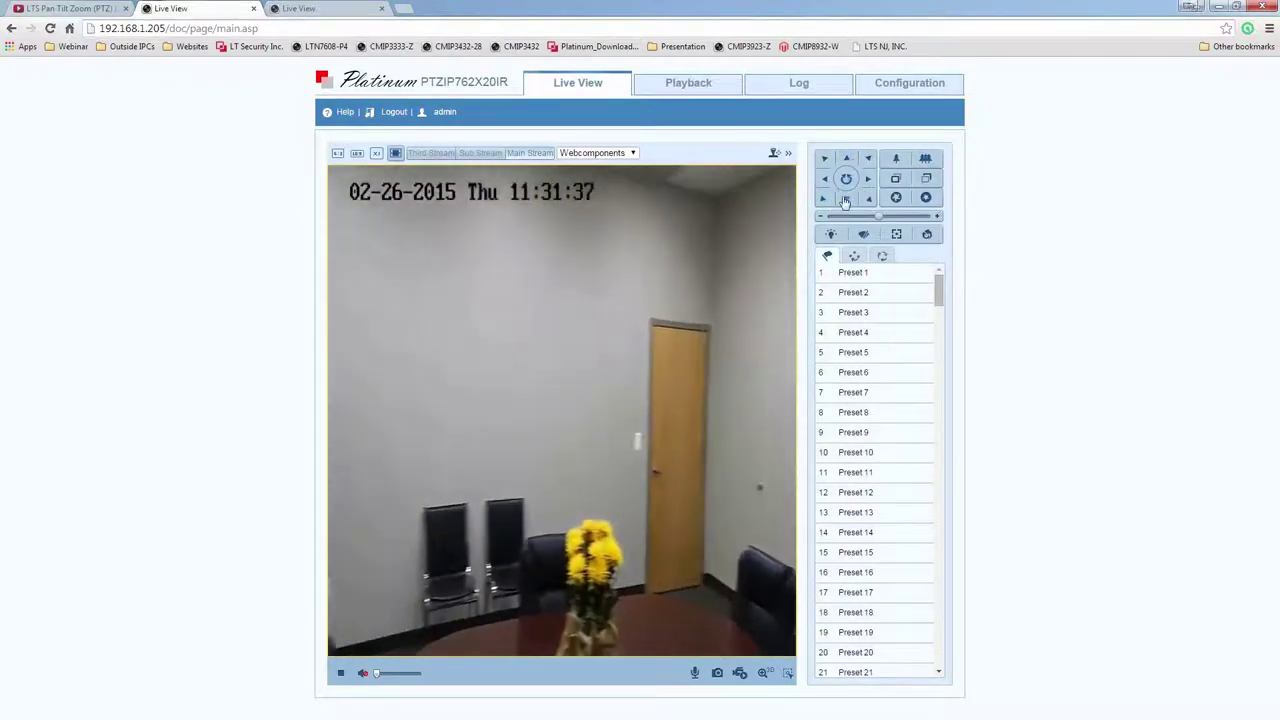
click(846, 198)
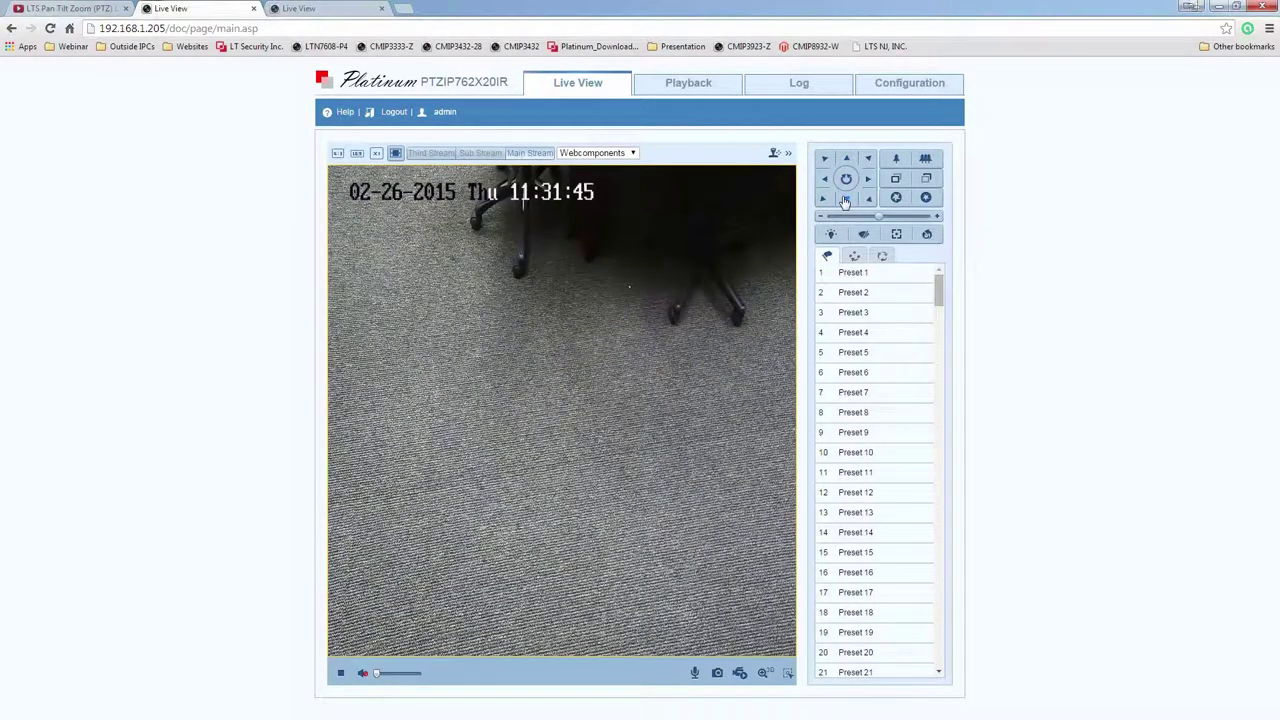
click(844, 201)
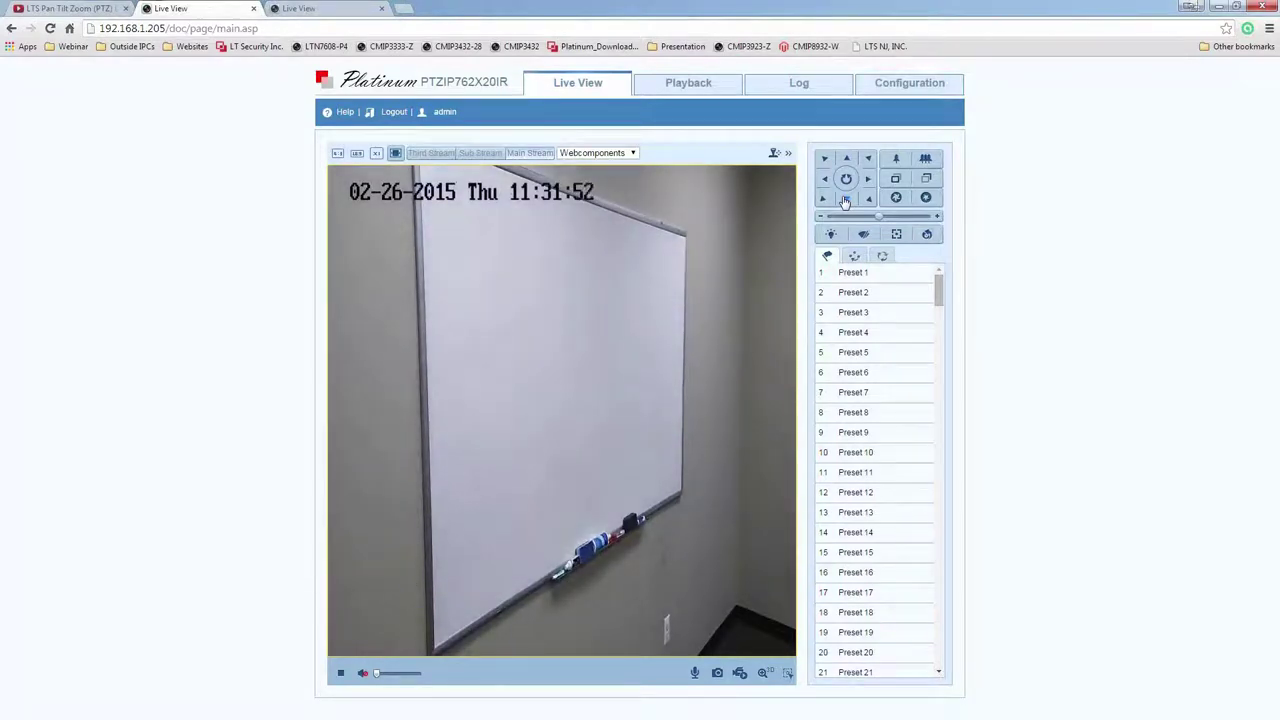
click(844, 201)
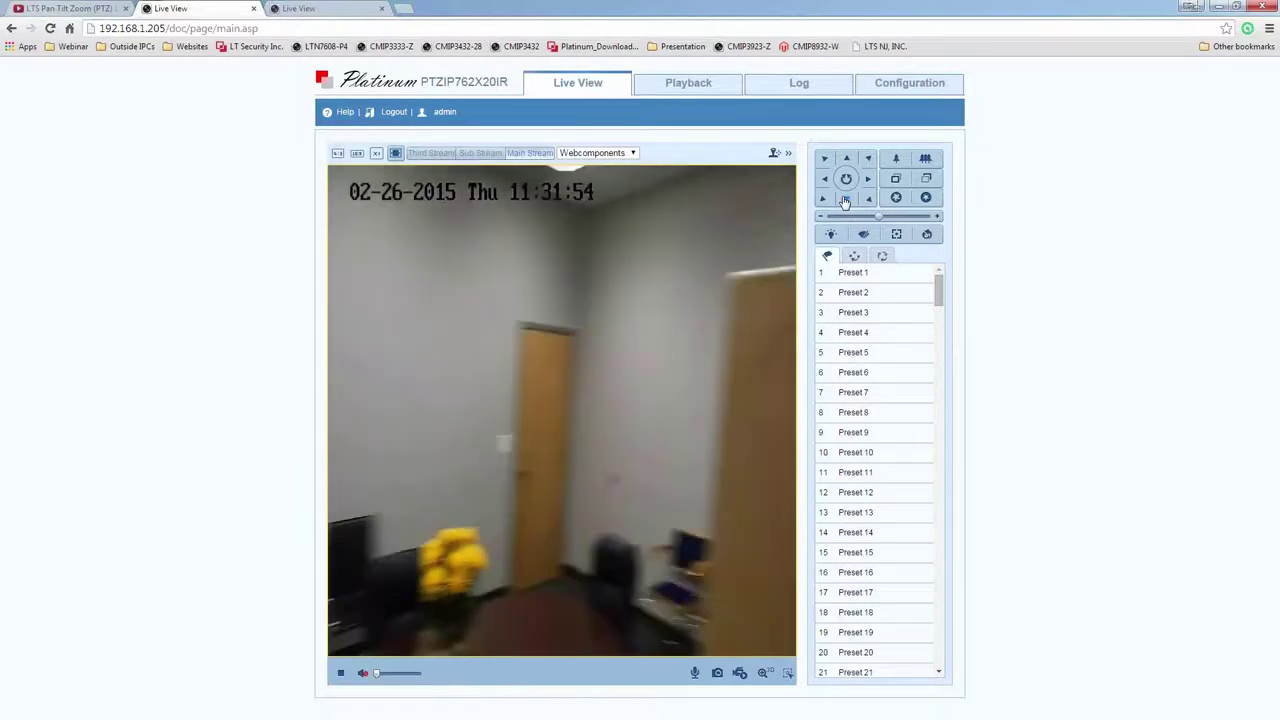
Switch the park action type to Patrol, save, and go back to Live View.
click(941, 87)
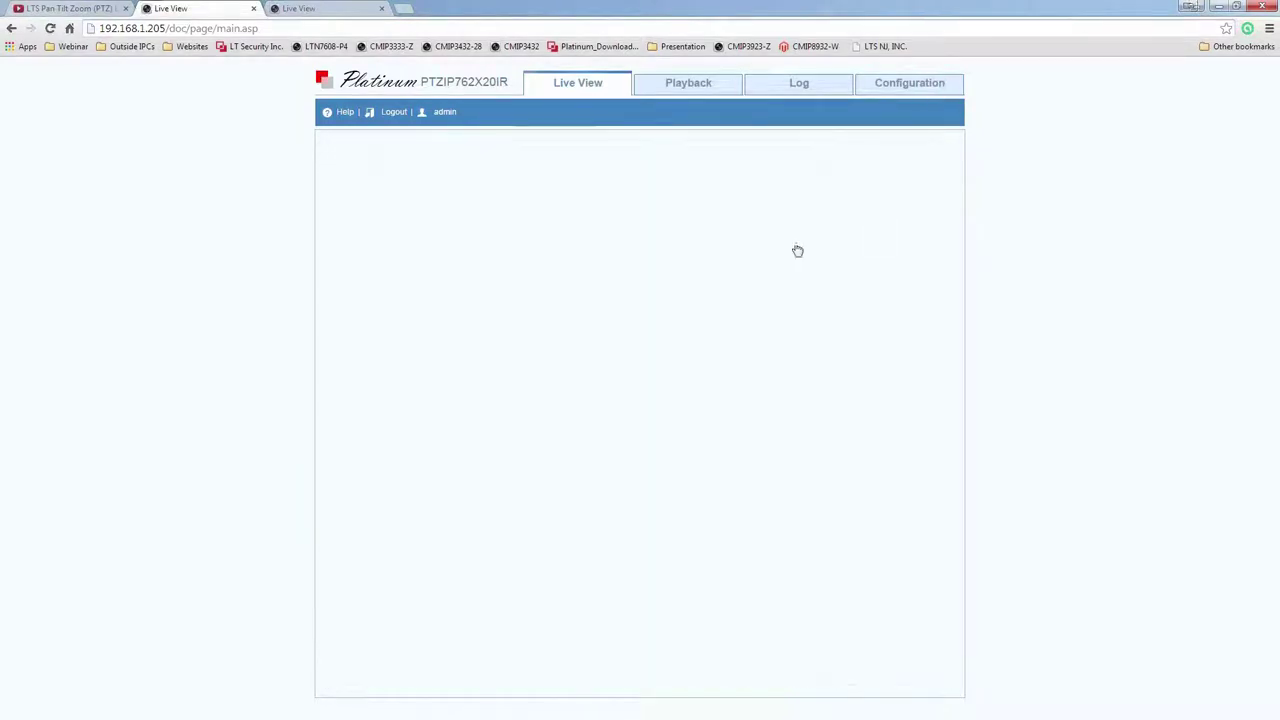
click(620, 235)
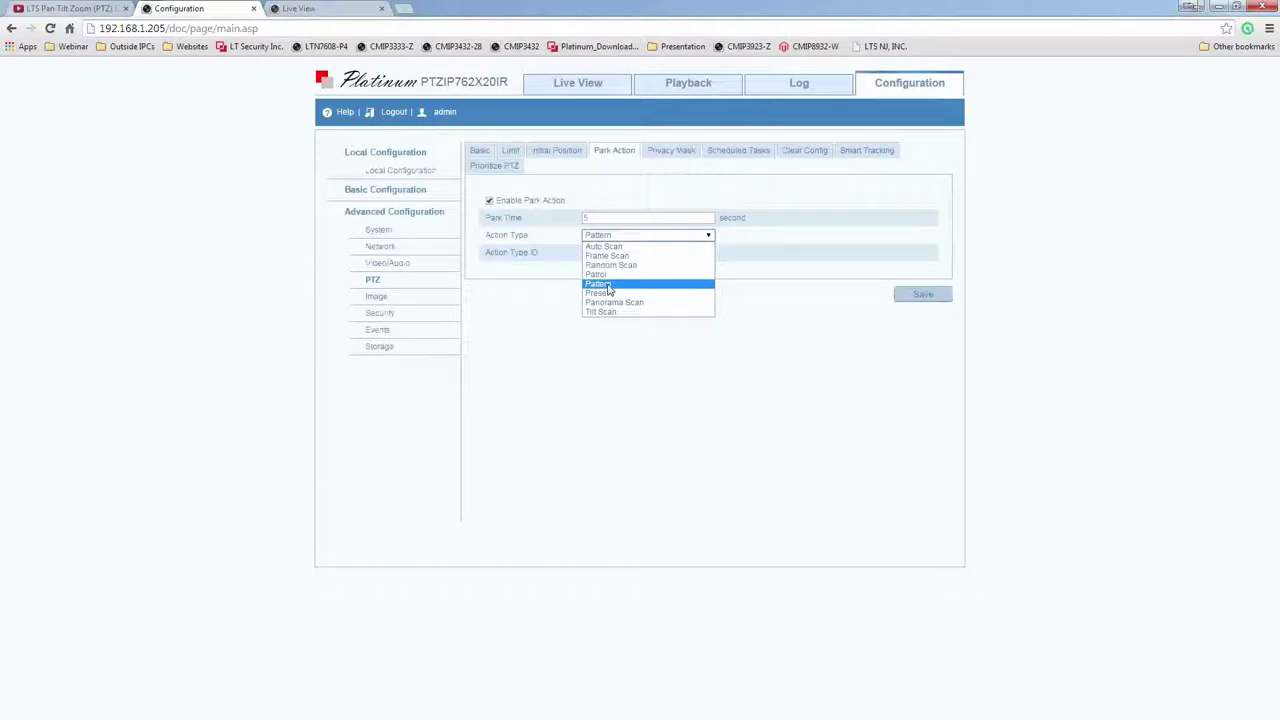
click(598, 275)
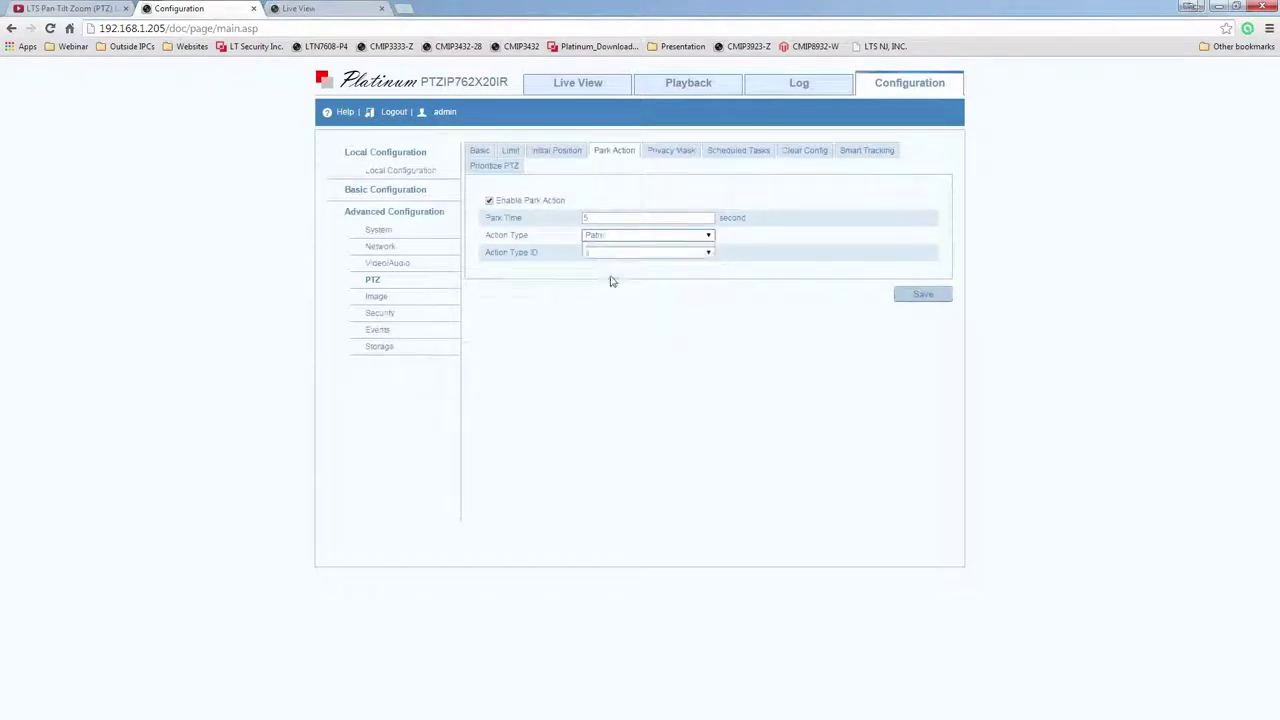
click(910, 295)
click(580, 90)
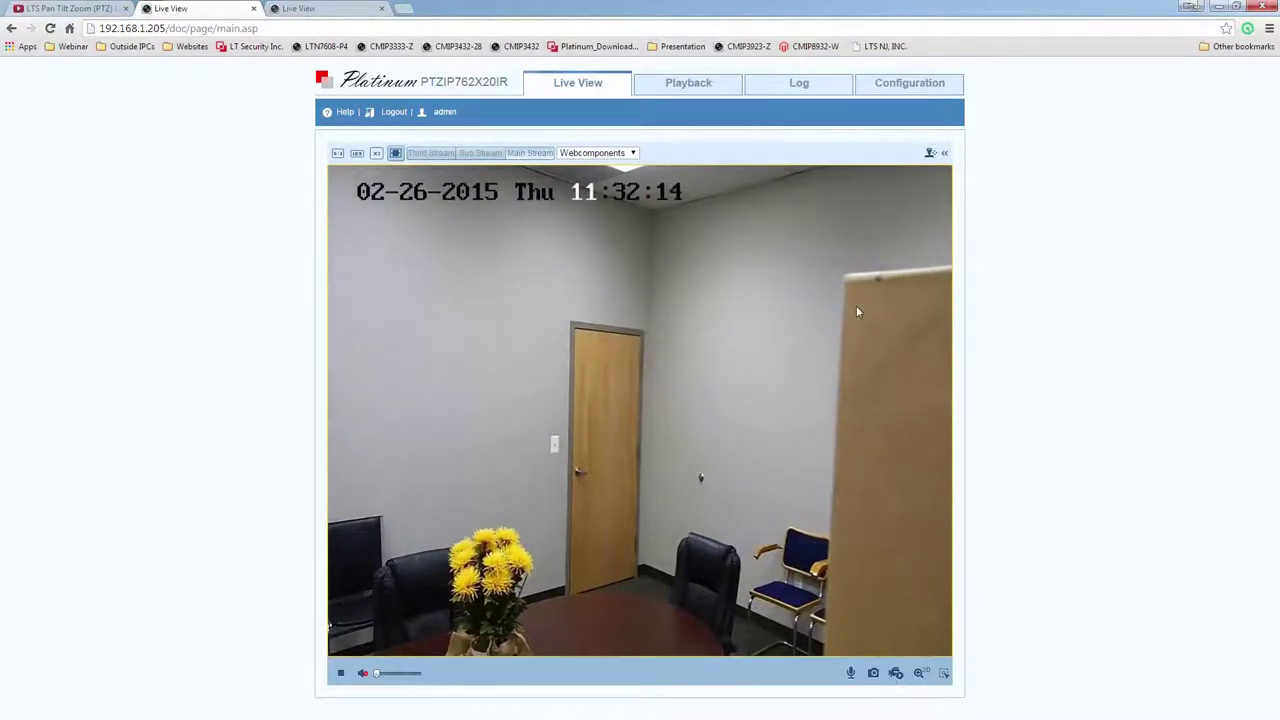
Pan the camera right off position, watch the patrol resume, then reopen Park Action settings.
click(944, 152)
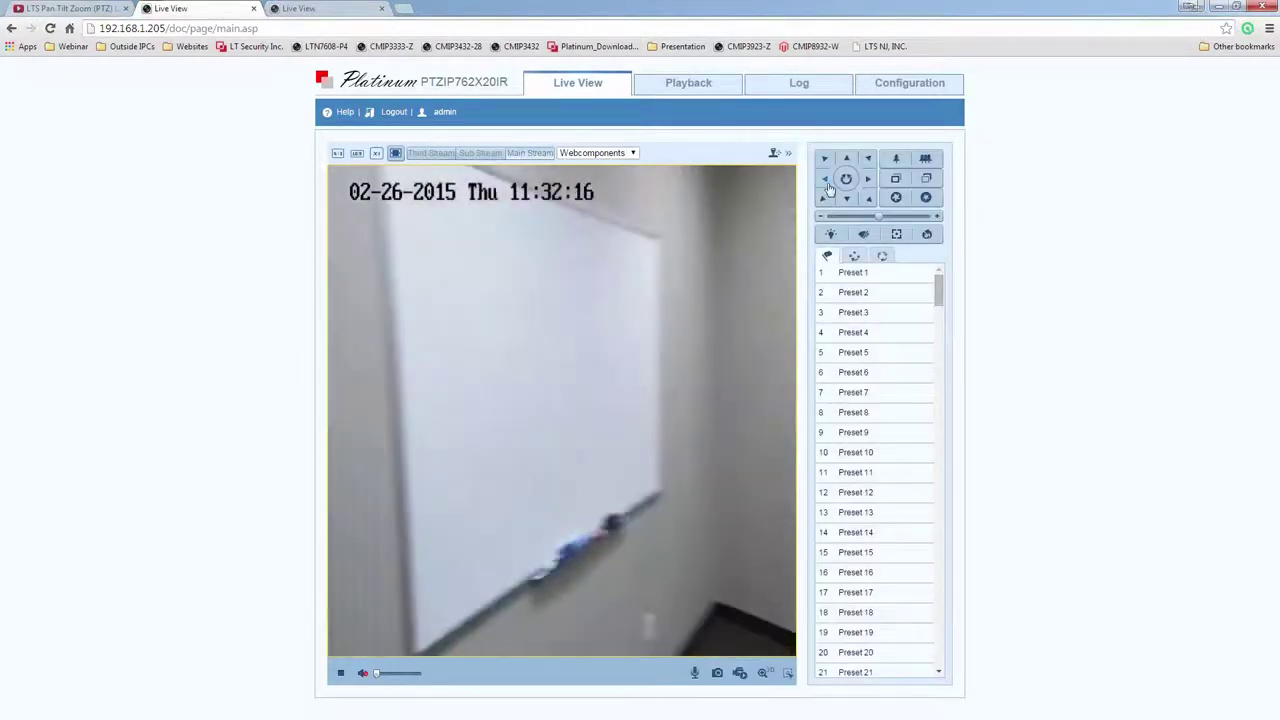
click(865, 180)
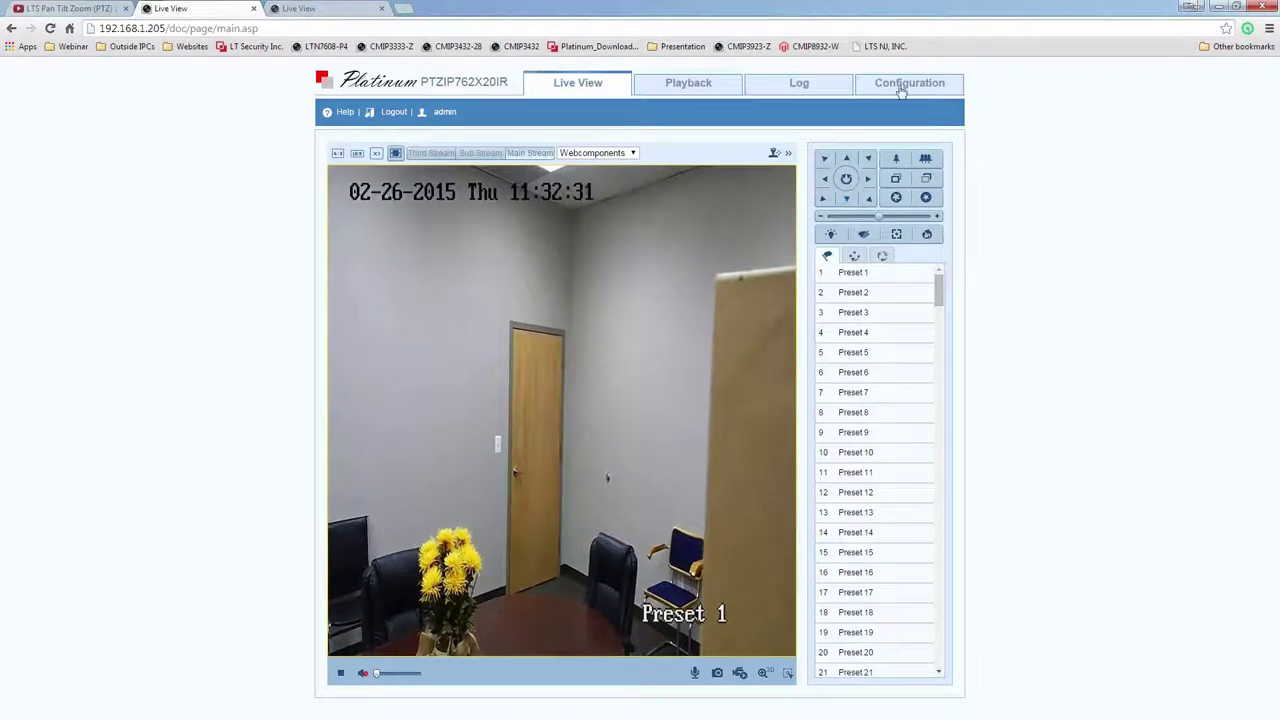
click(902, 88)
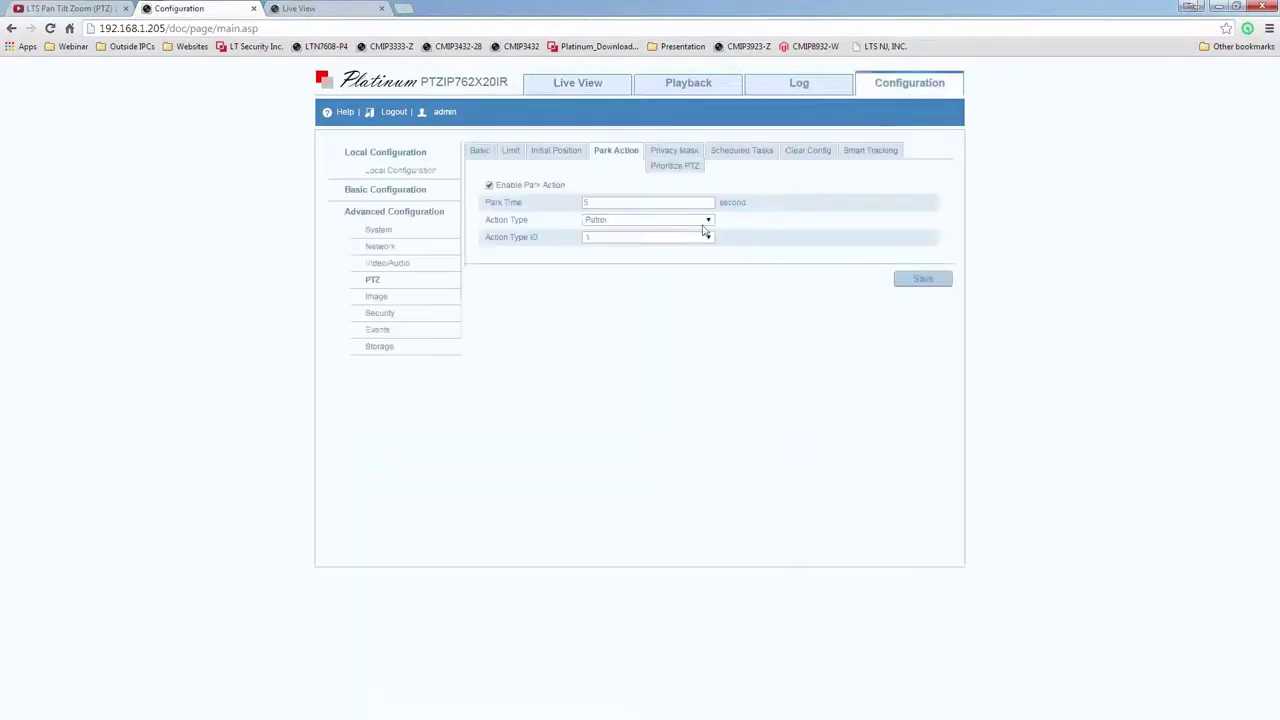
Save the park action as Preset, then pan the camera left in Live View to test it.
click(626, 222)
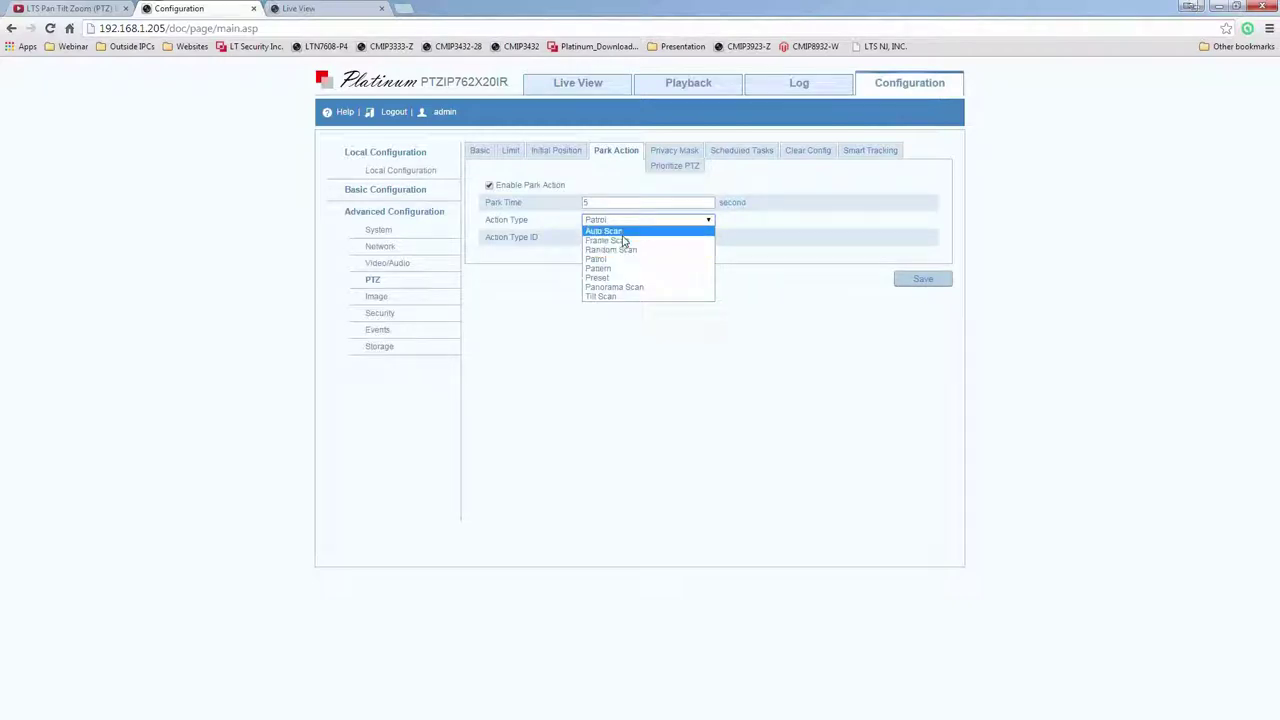
click(648, 284)
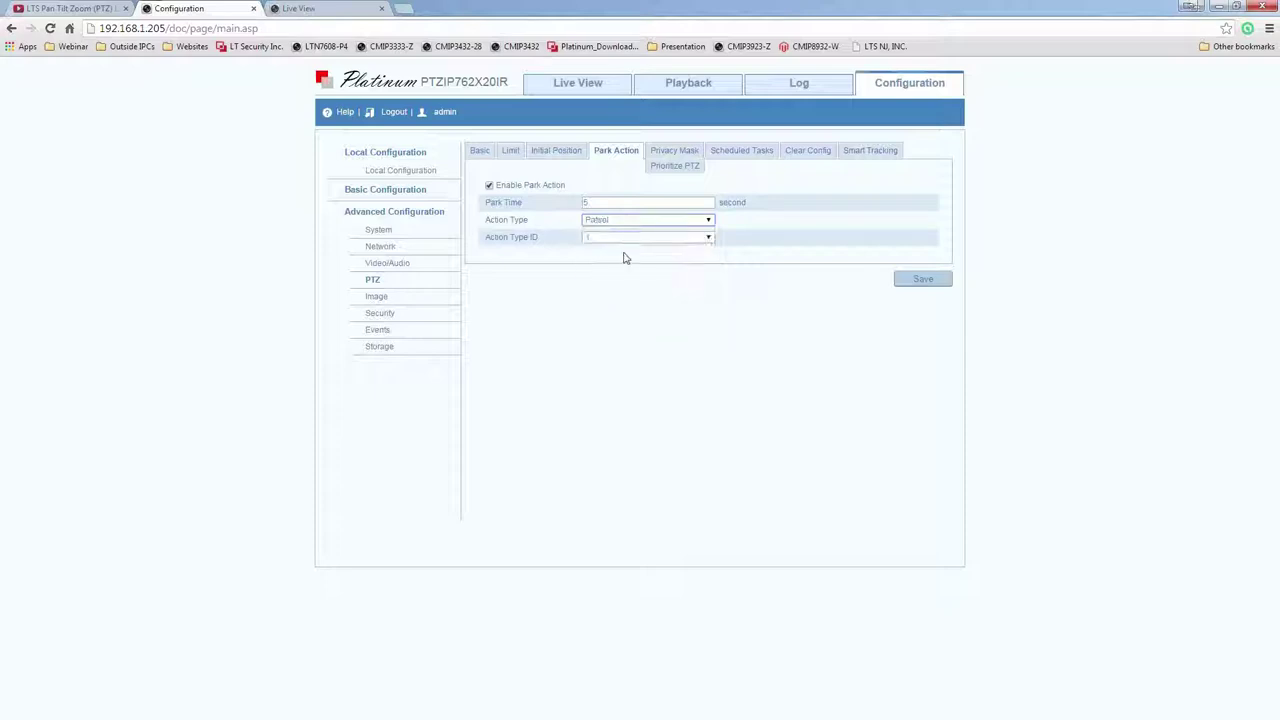
click(901, 288)
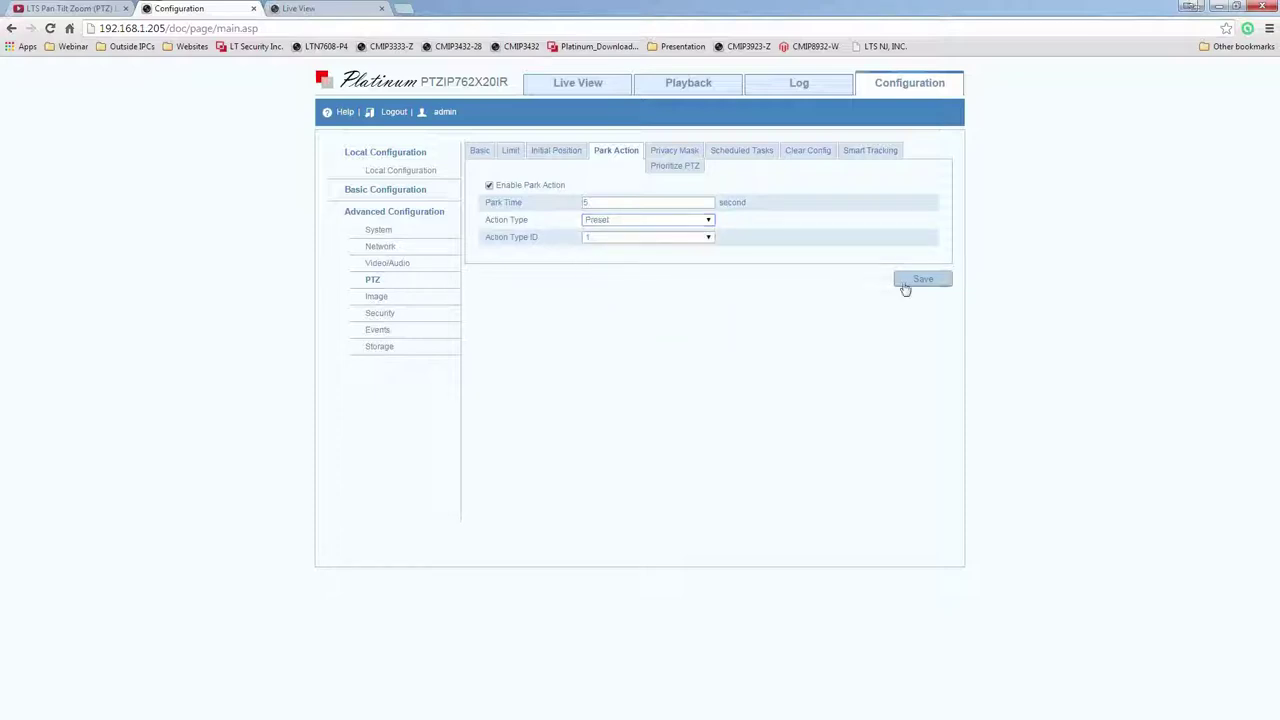
click(601, 86)
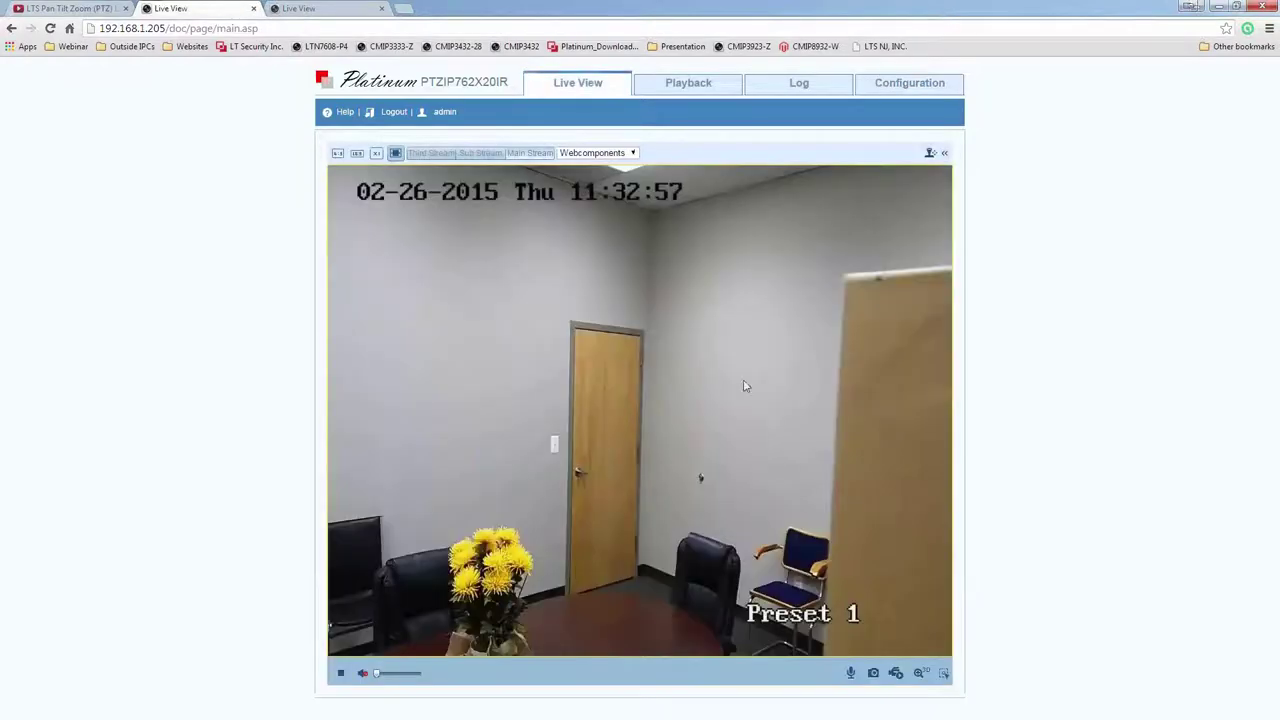
click(944, 153)
click(828, 180)
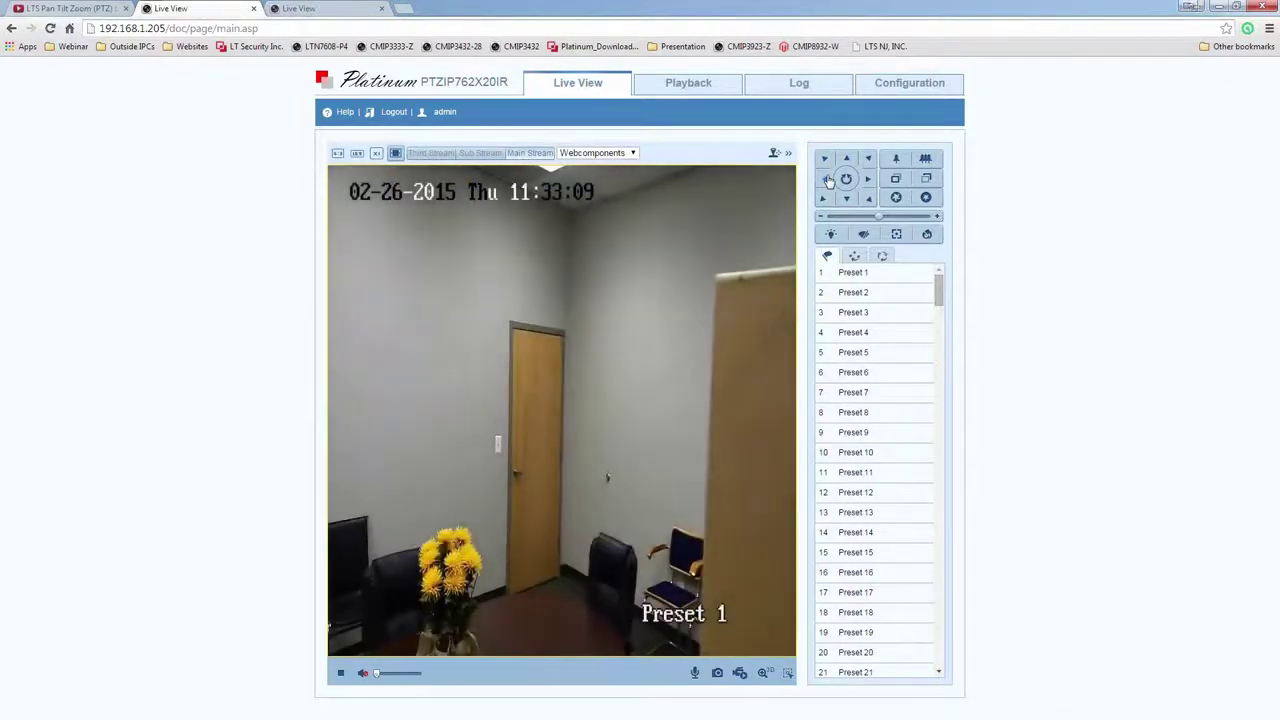
Disable park action in Park Action settings, keeping Preset, and save.
click(950, 83)
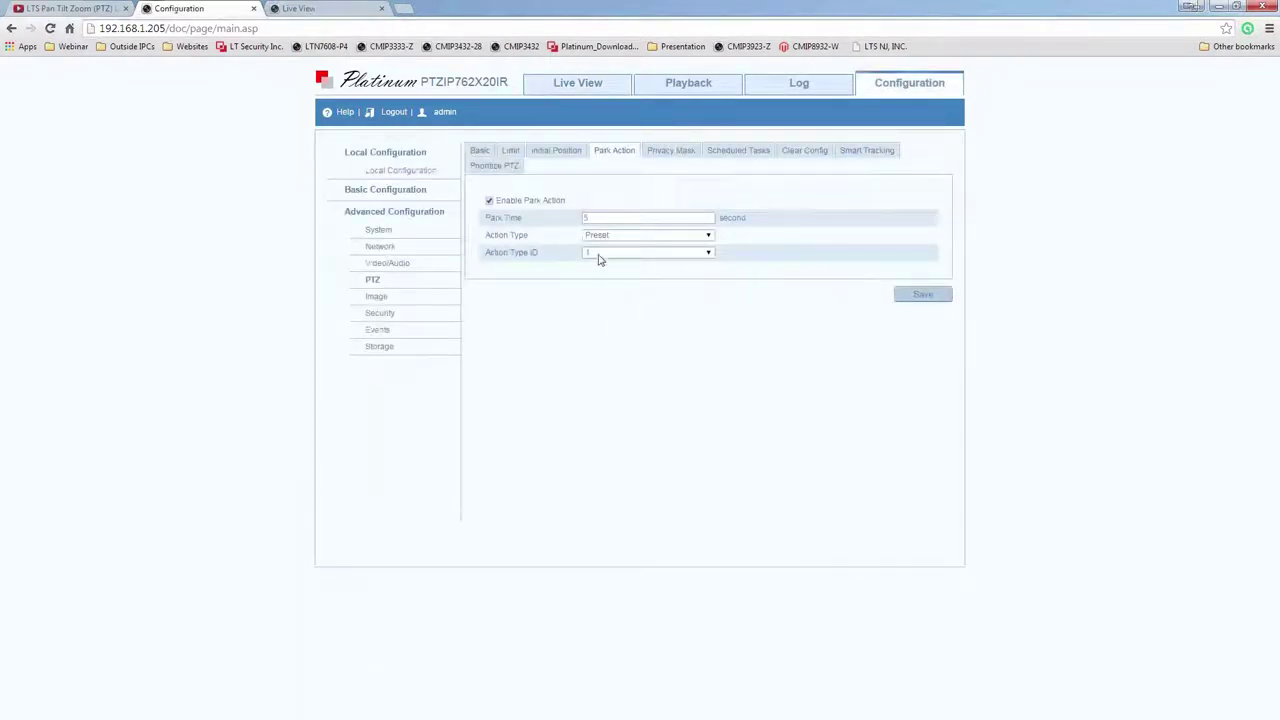
click(603, 240)
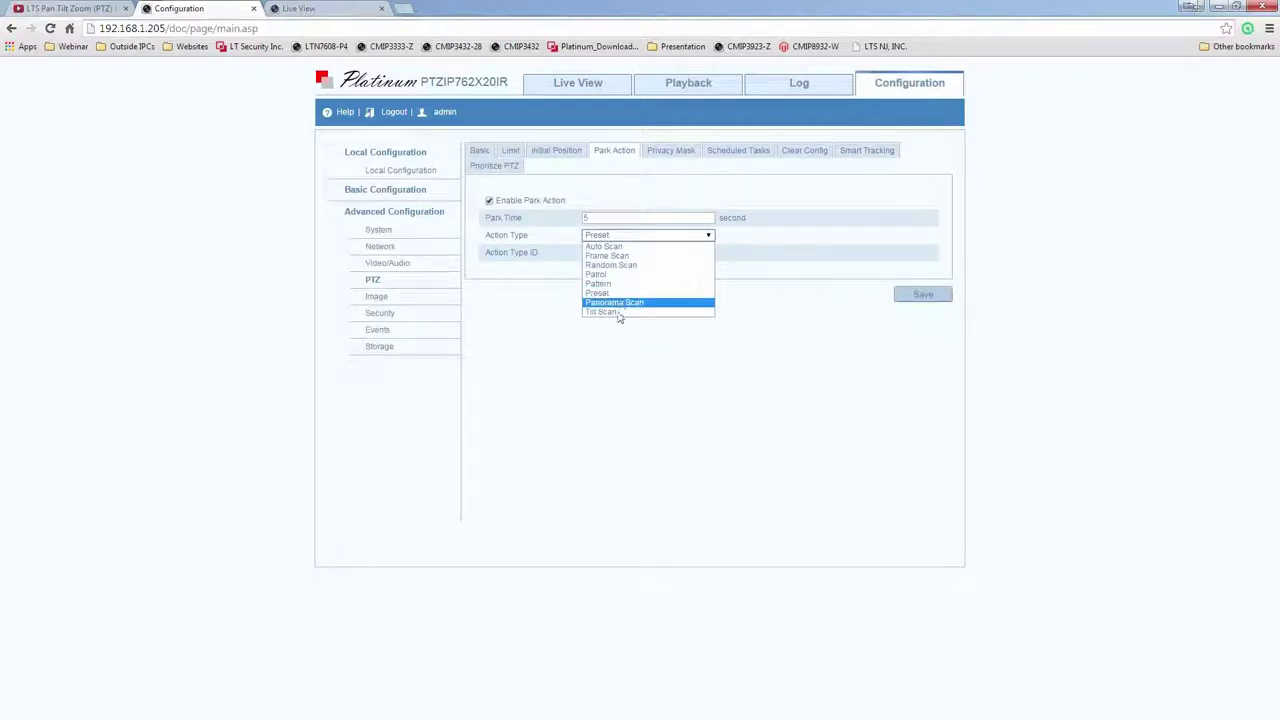
click(647, 354)
click(489, 203)
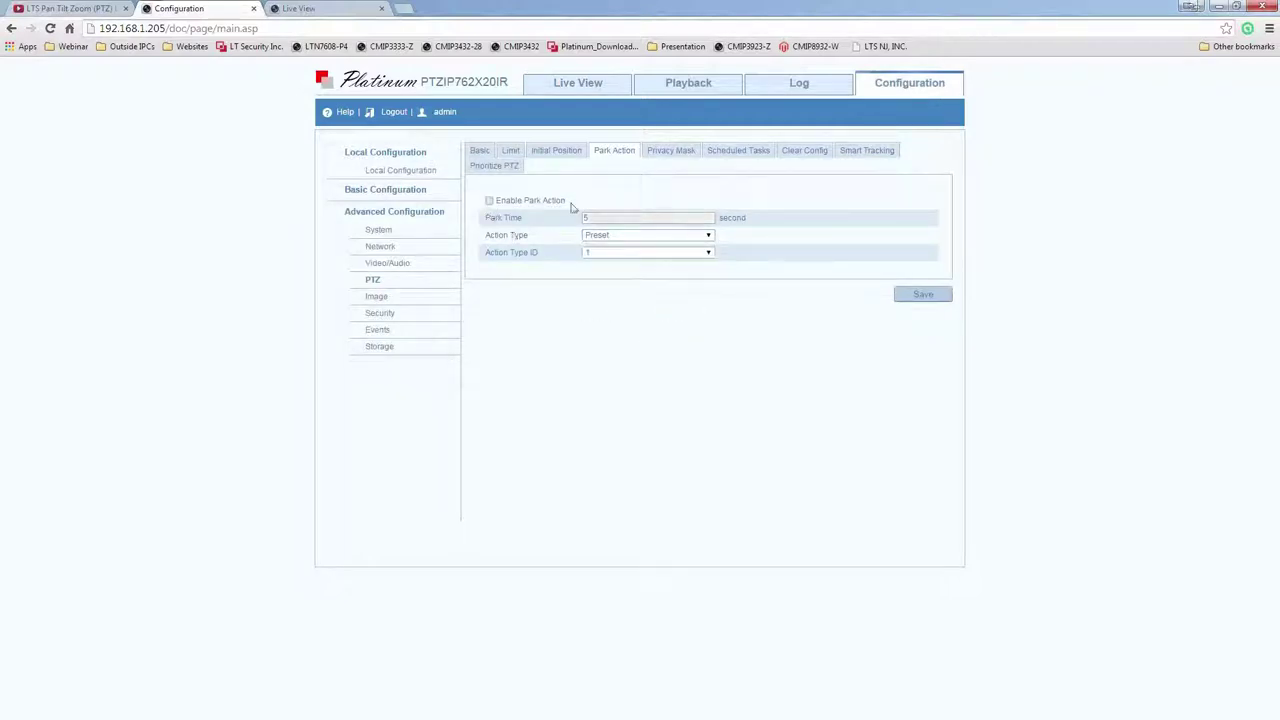
click(922, 293)
Re-enable park action with Panorama Scan as the action type and save.
click(489, 201)
click(600, 236)
click(620, 303)
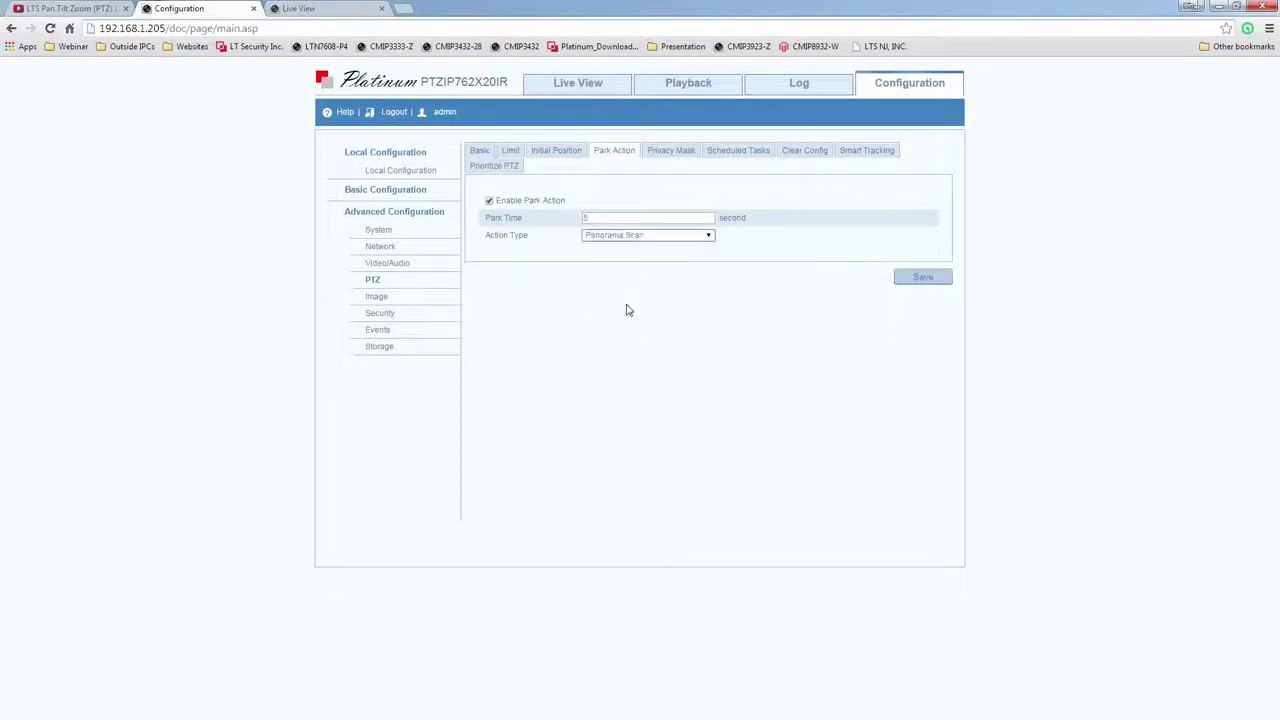
click(922, 277)
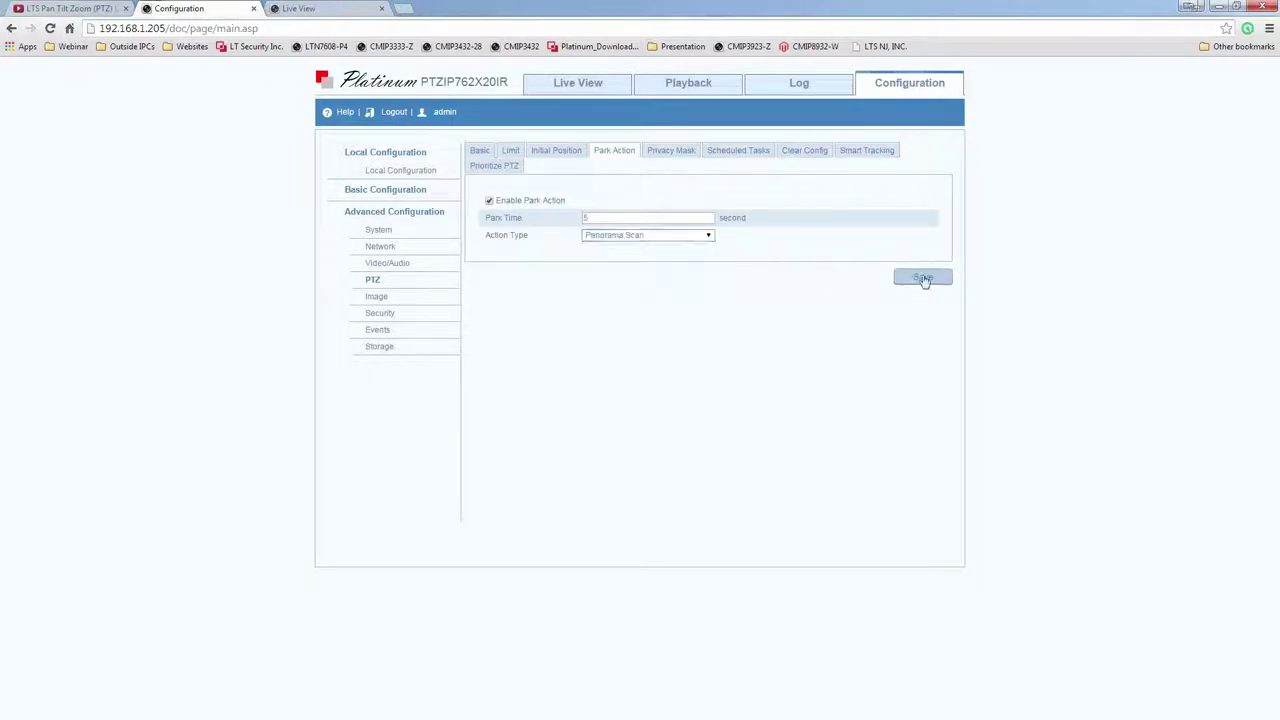
Watch the panorama scan in Live View, then disable Park Action and save it.
click(589, 88)
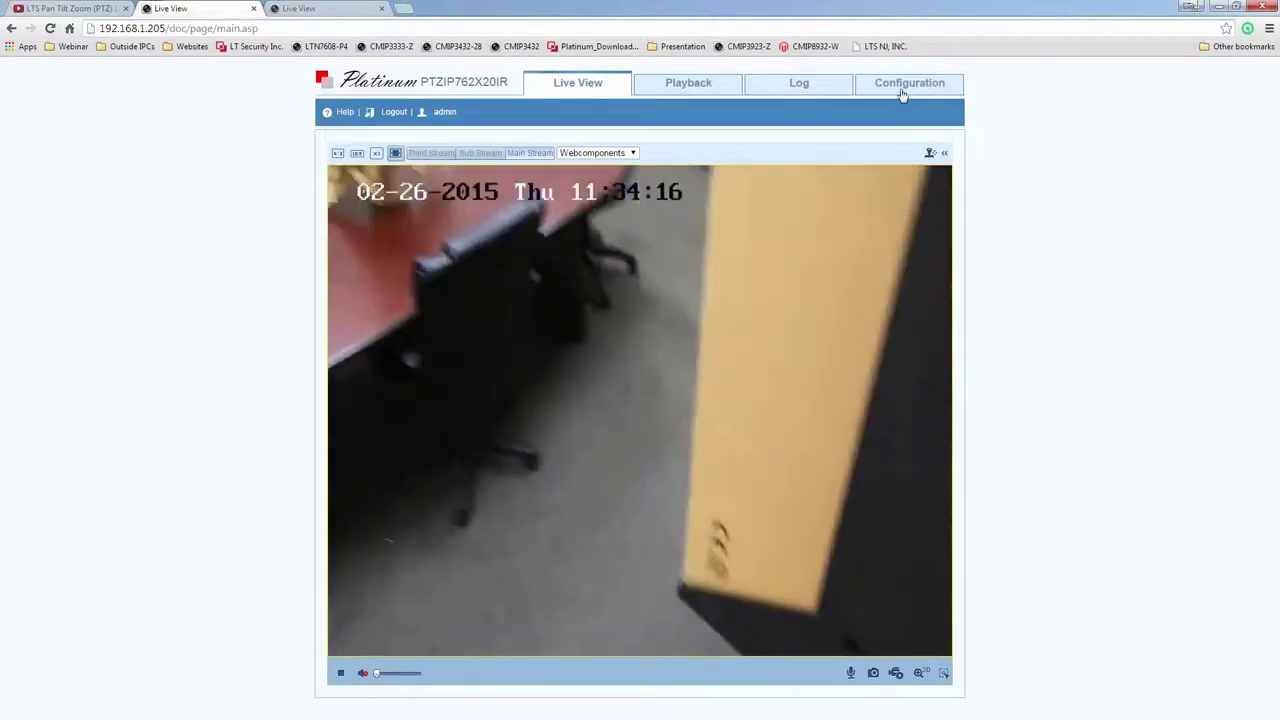
click(903, 88)
click(629, 222)
click(800, 246)
click(489, 185)
click(923, 261)
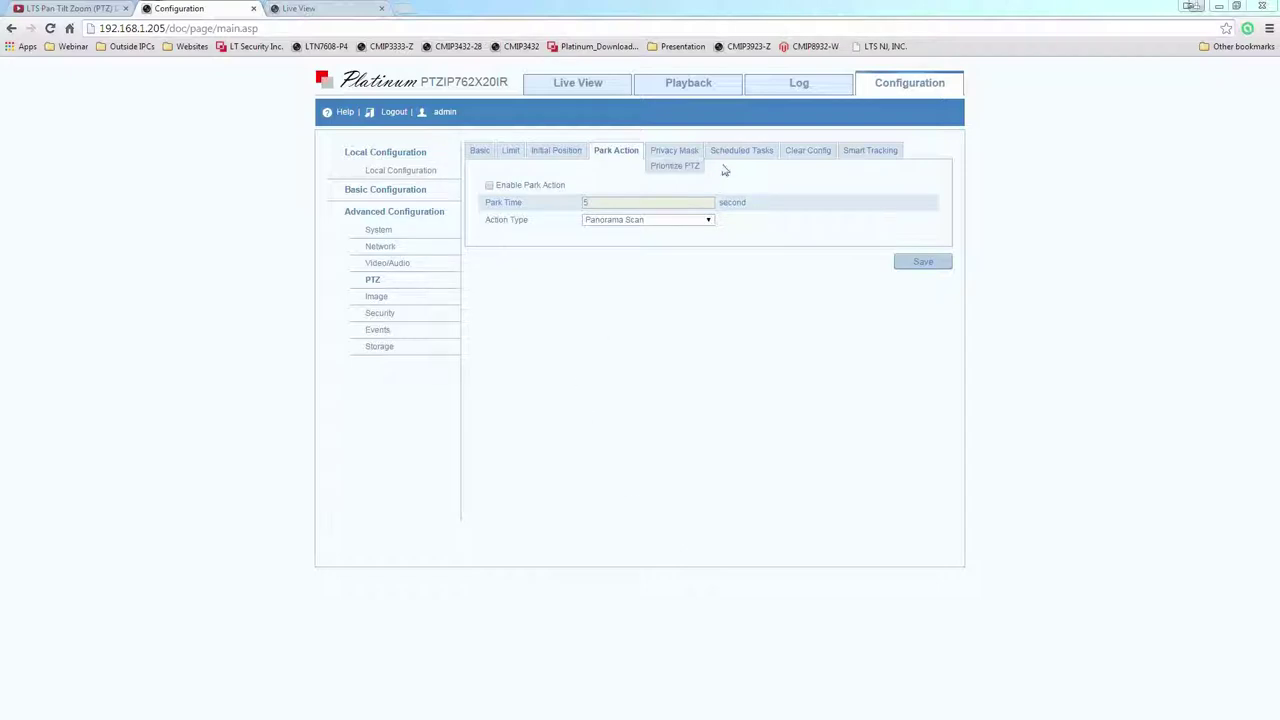
Review the Privacy Mask page, nudge the preview up and left, then switch to the parking-lot camera.
click(688, 153)
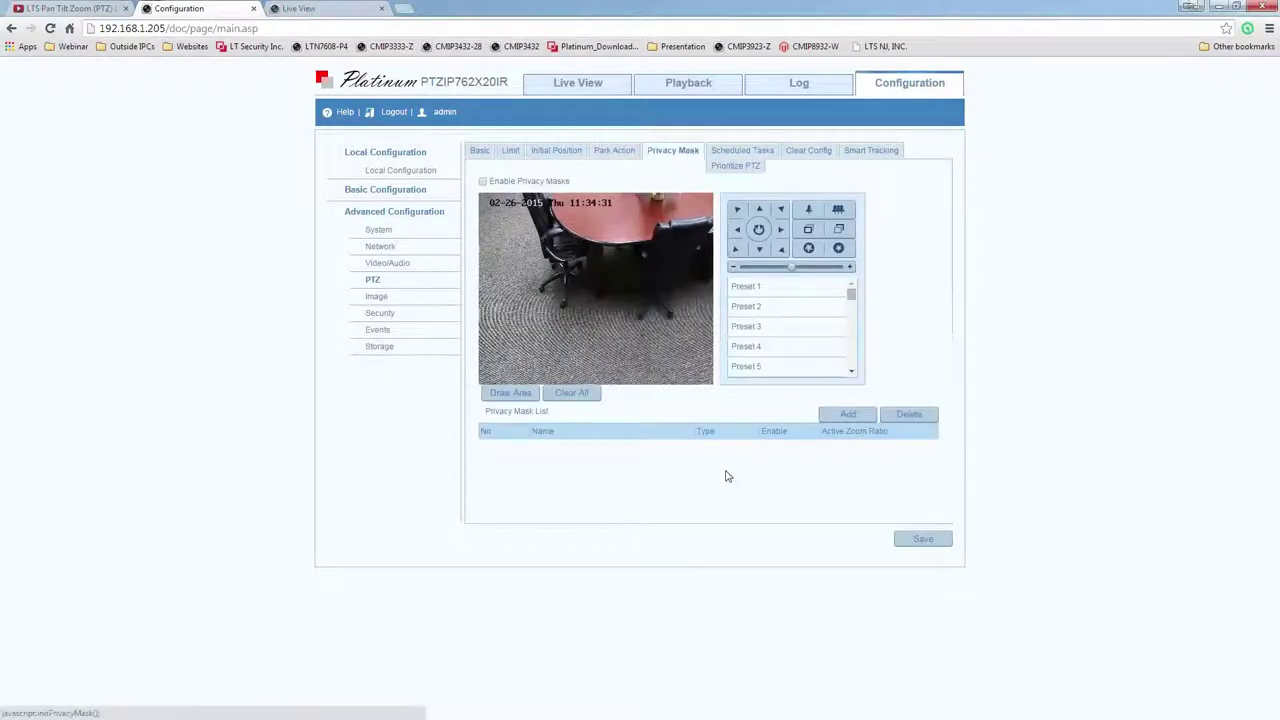
click(760, 213)
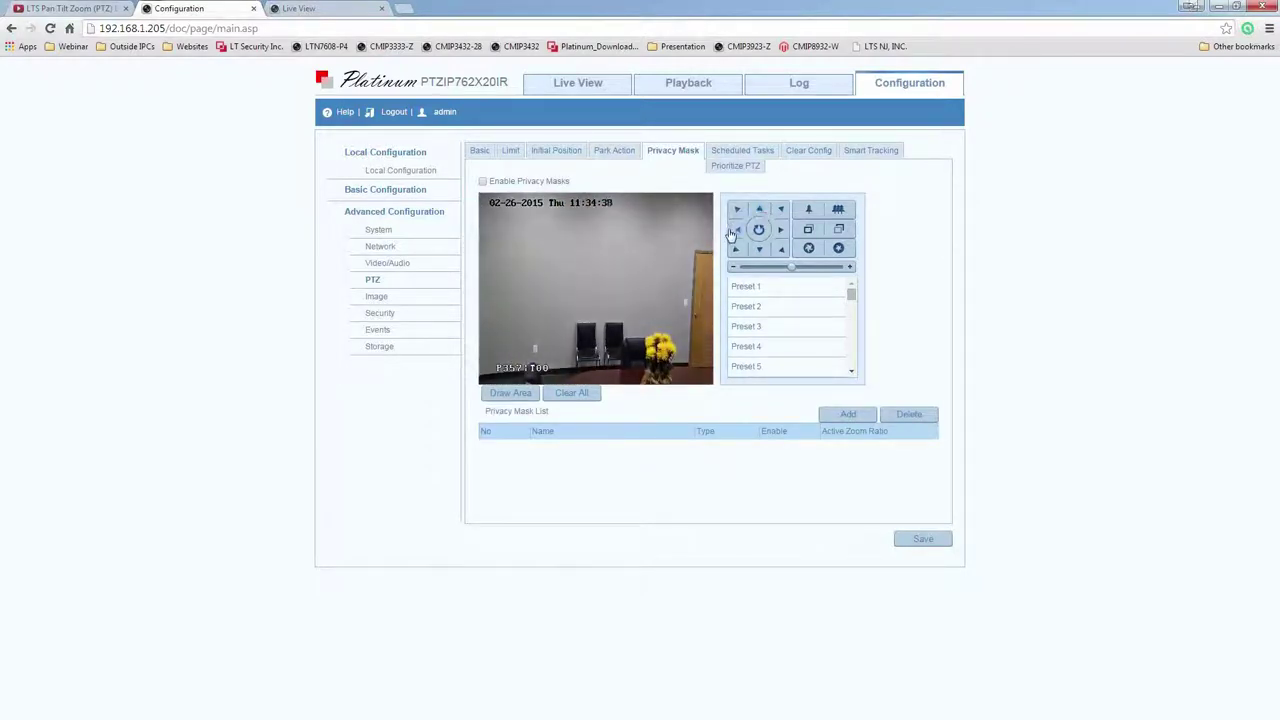
click(736, 233)
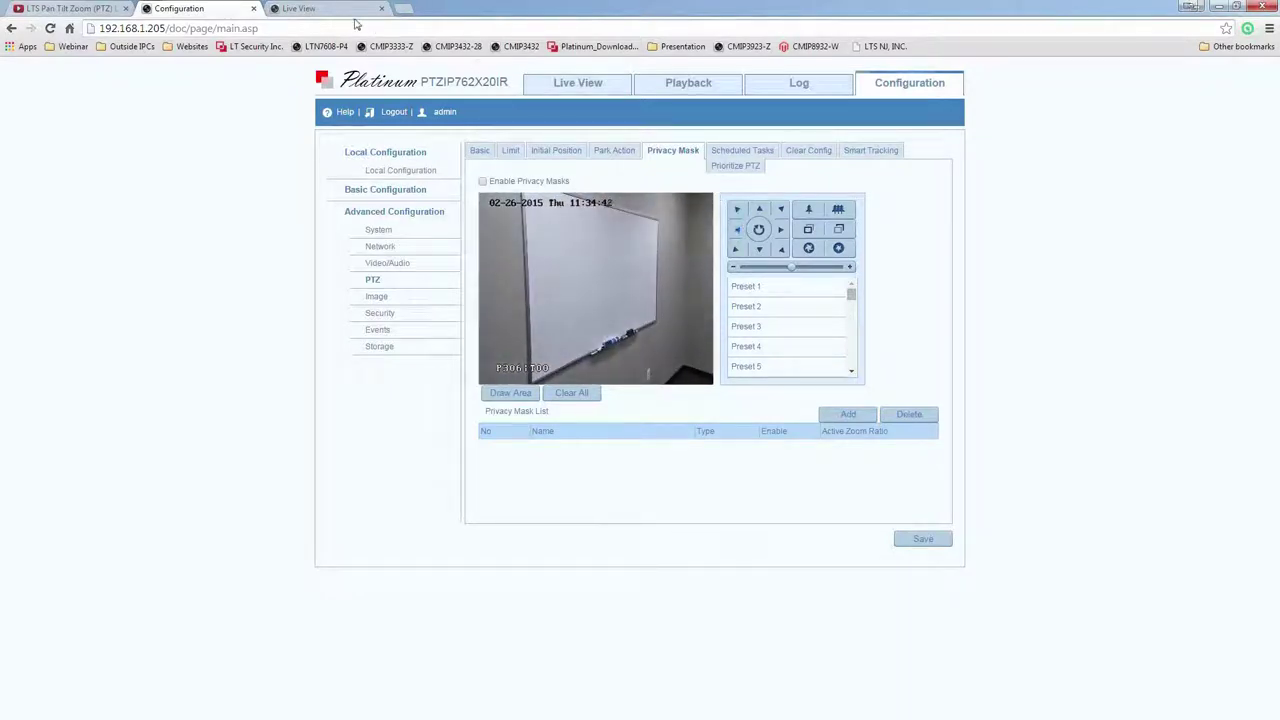
key(ctrl+Tab)
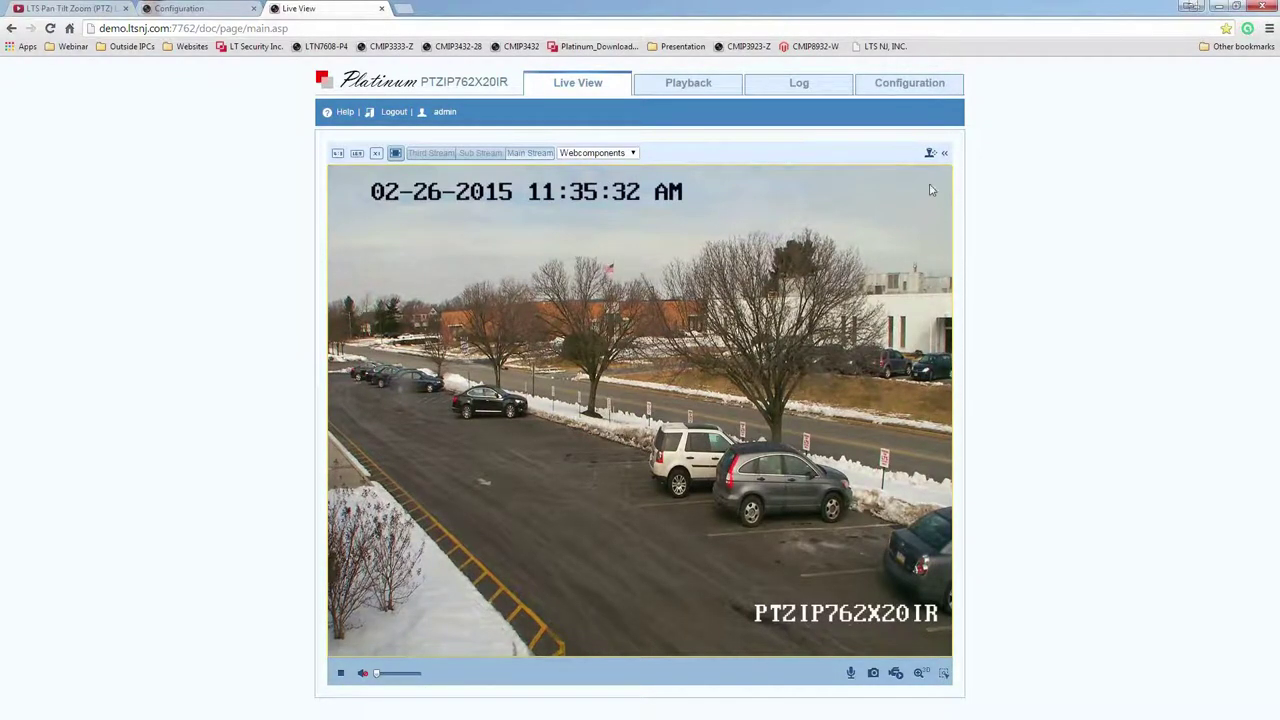
Disable Smart Tracking in the parking-lot camera's PTZ settings and save it.
click(938, 92)
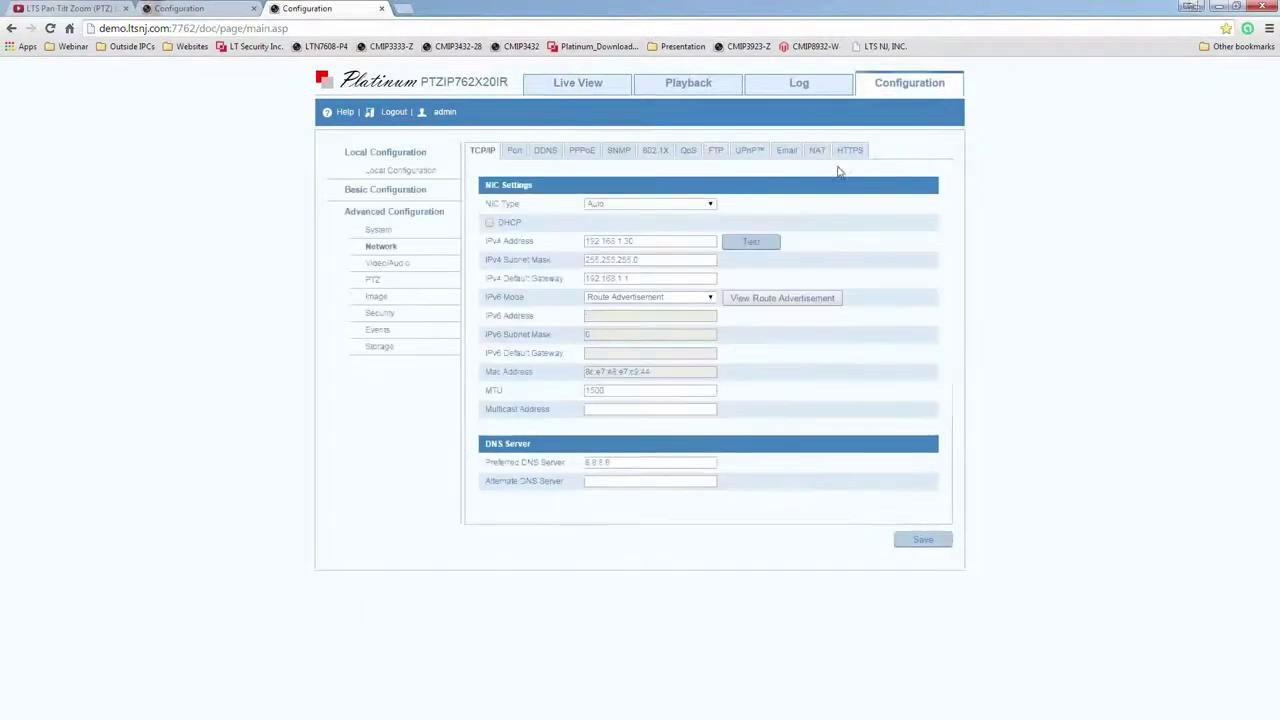
click(378, 281)
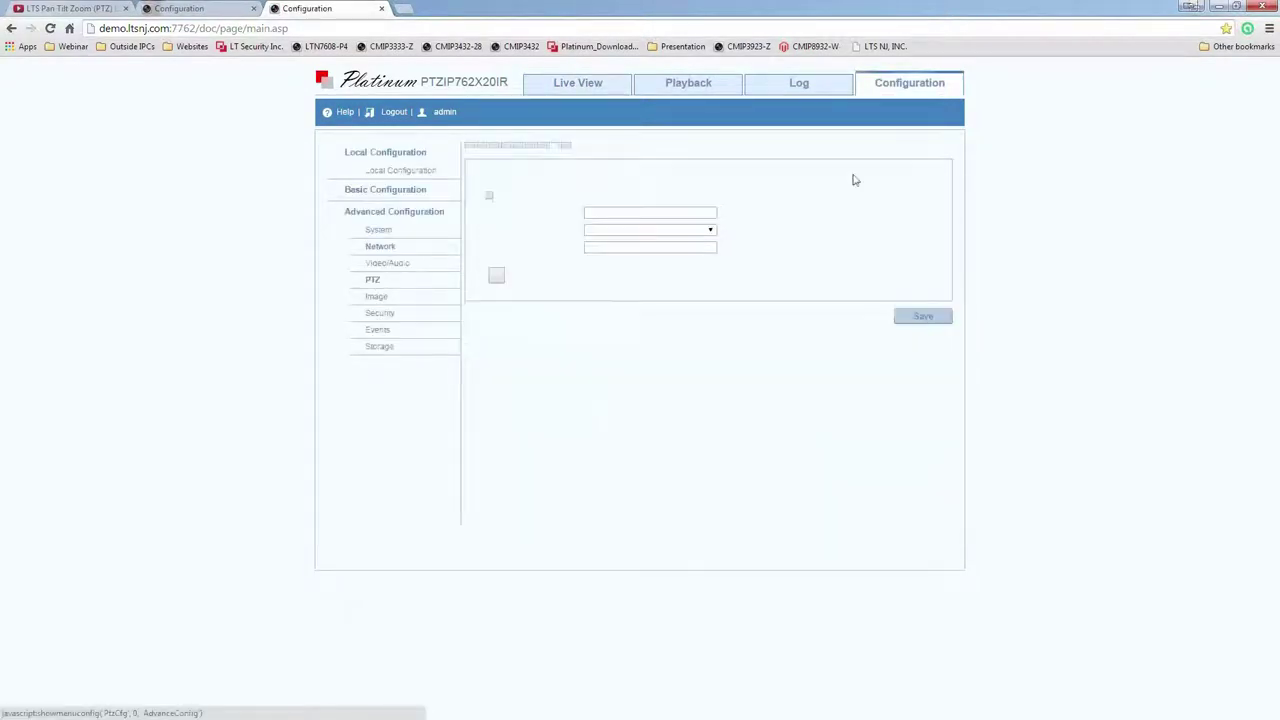
click(858, 152)
click(489, 387)
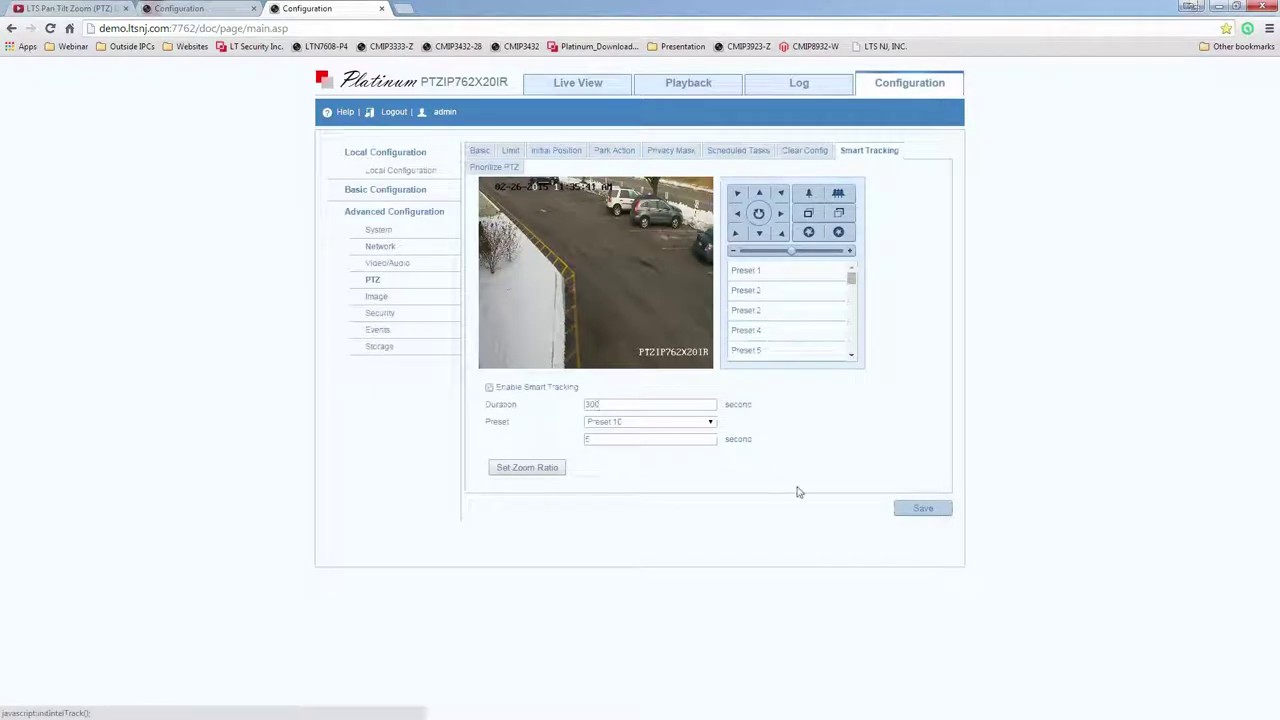
click(922, 508)
click(652, 152)
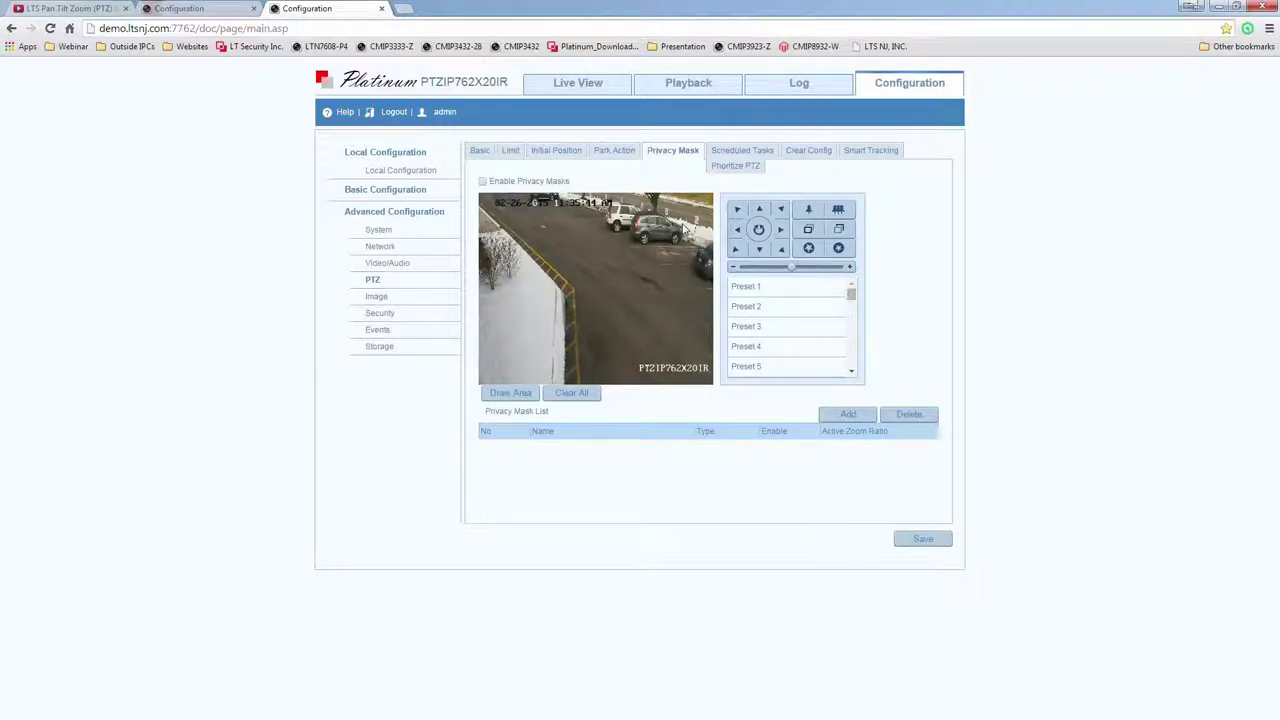
Aim the preview up-left, enable privacy masks, and save Privacy Mask 1 over the dark parked car.
click(761, 214)
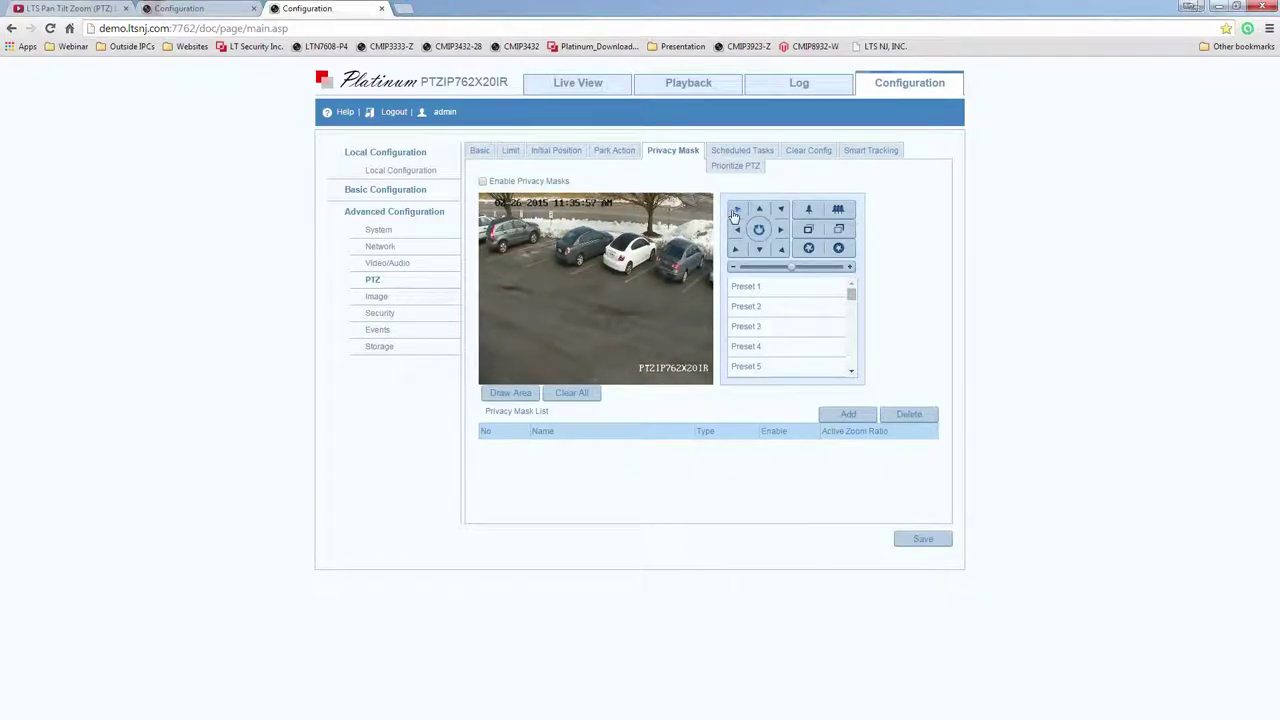
click(735, 215)
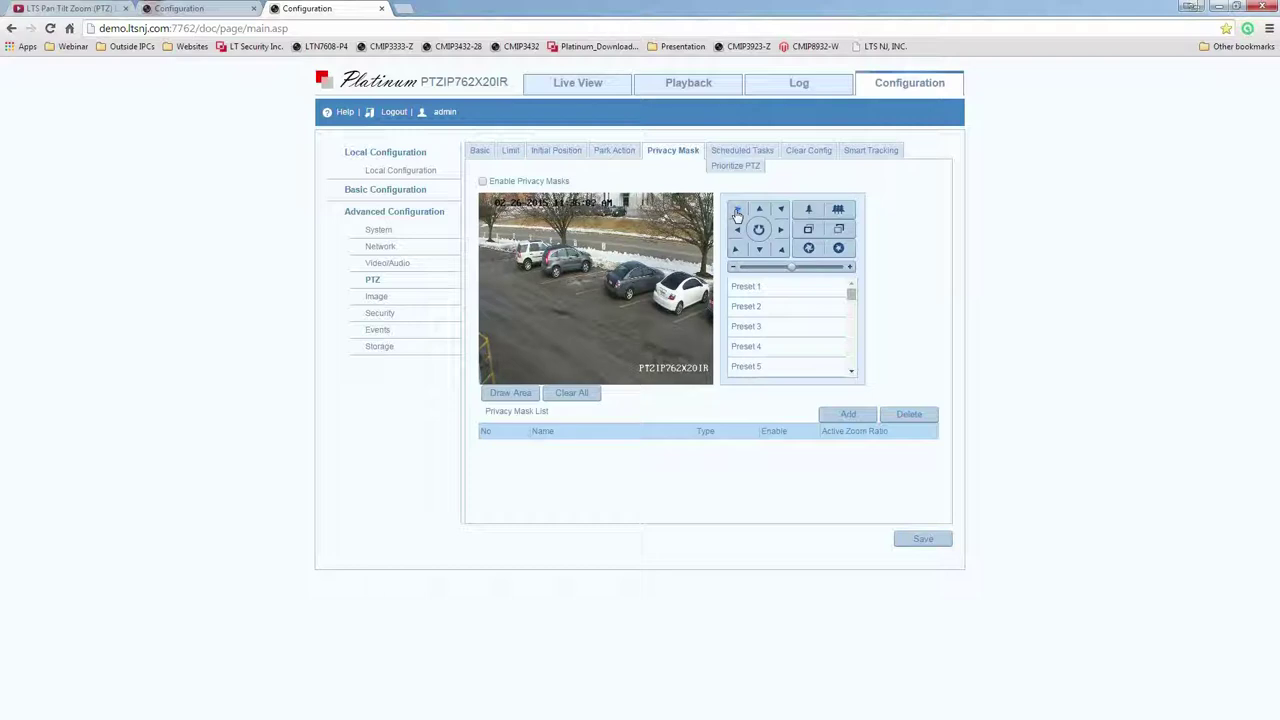
click(483, 181)
click(524, 398)
drag(620, 292, 625, 297)
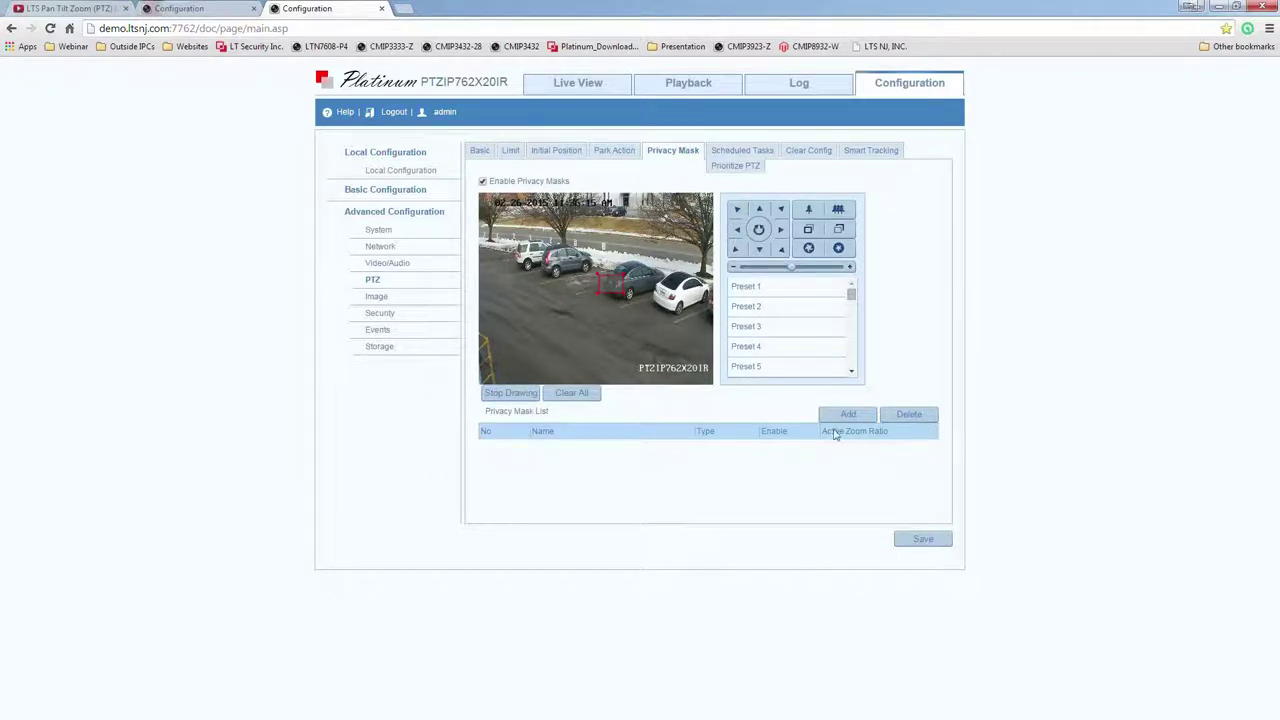
click(851, 417)
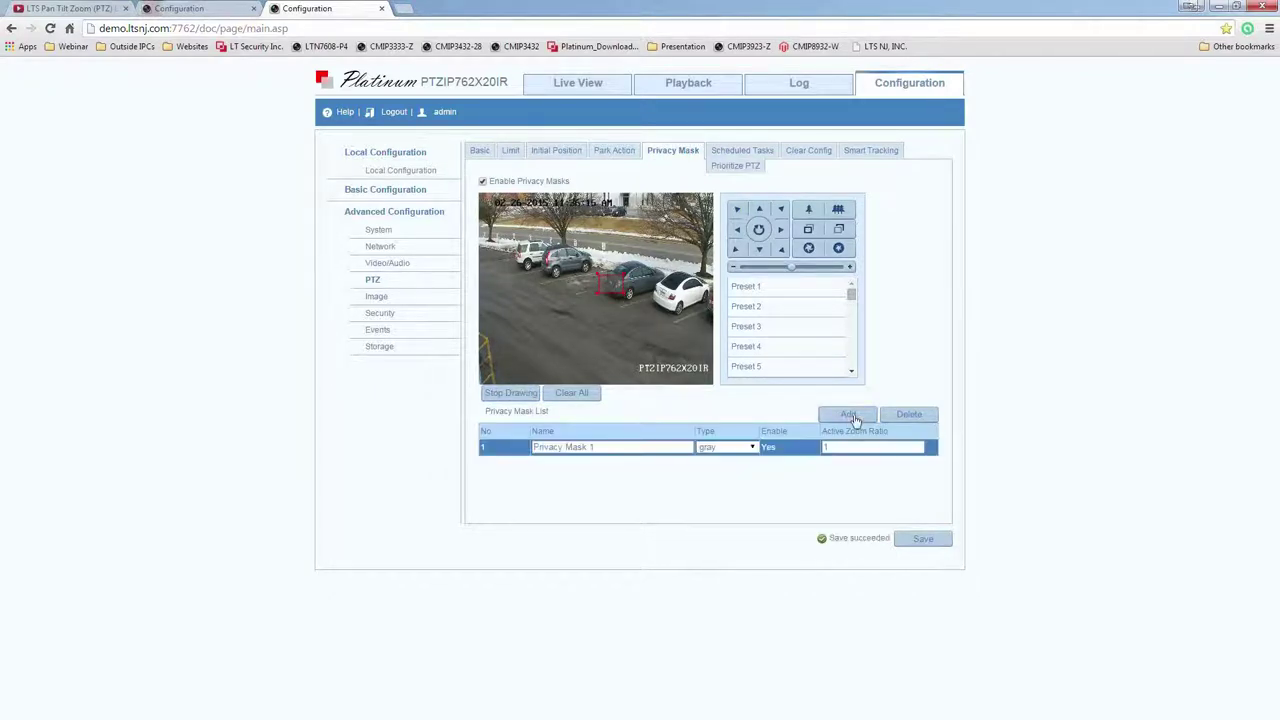
click(926, 541)
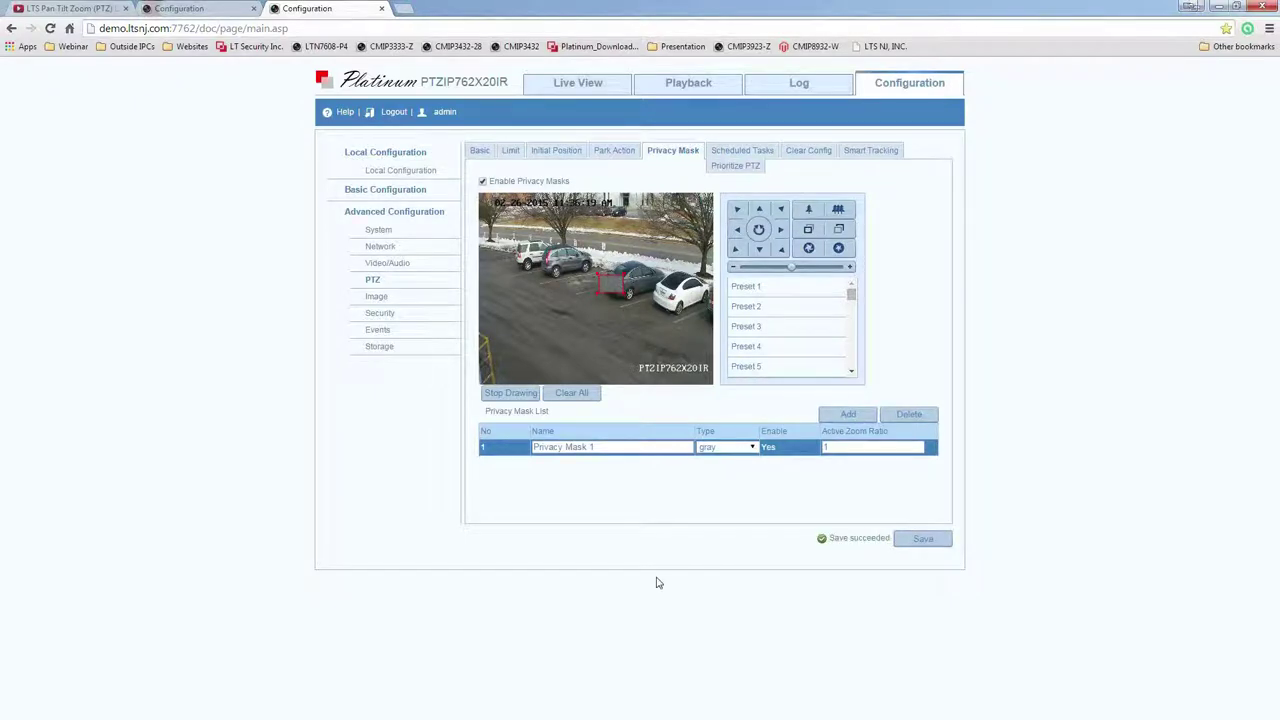
In Live View, pan left and then repeatedly right to check the gray mask stays on the car.
click(583, 88)
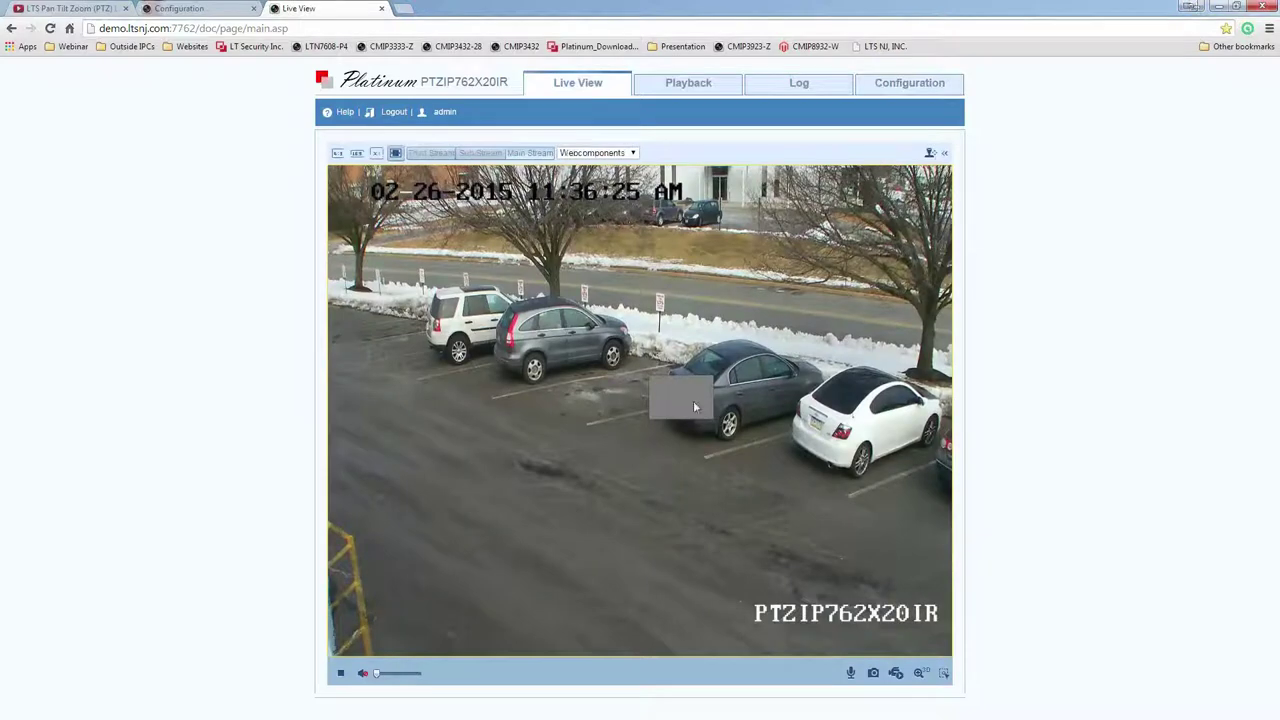
click(944, 152)
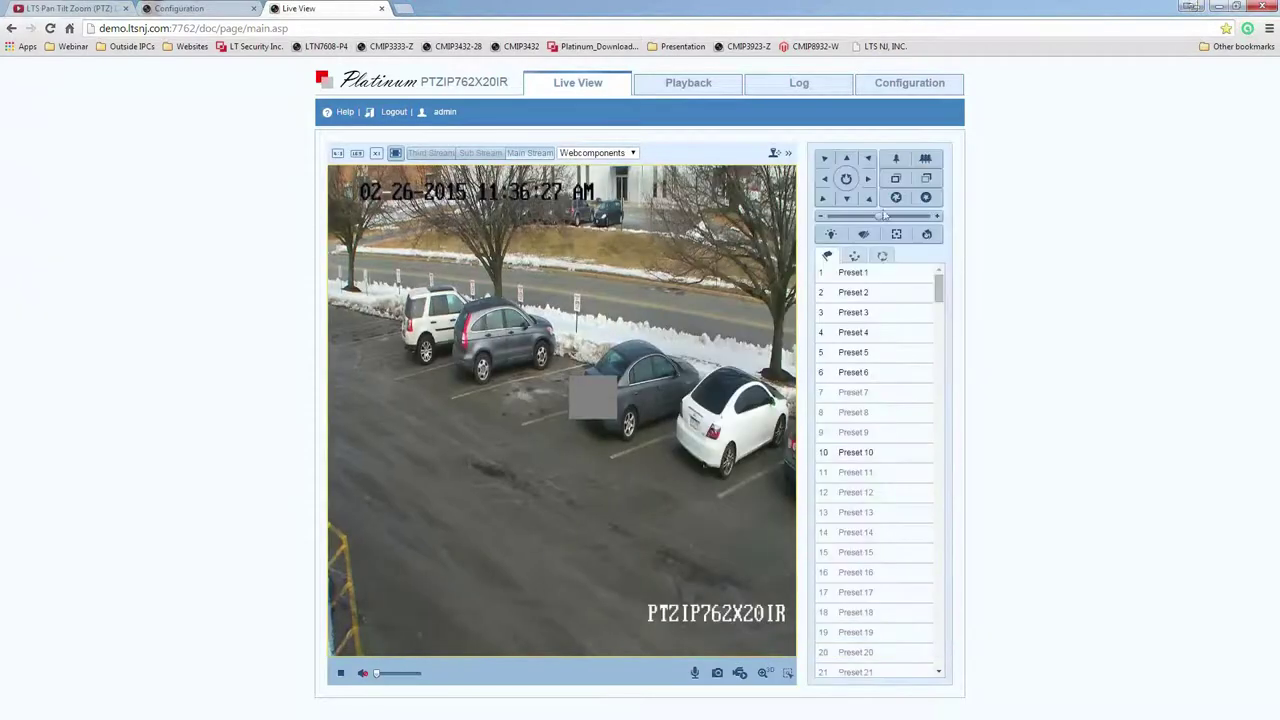
click(826, 182)
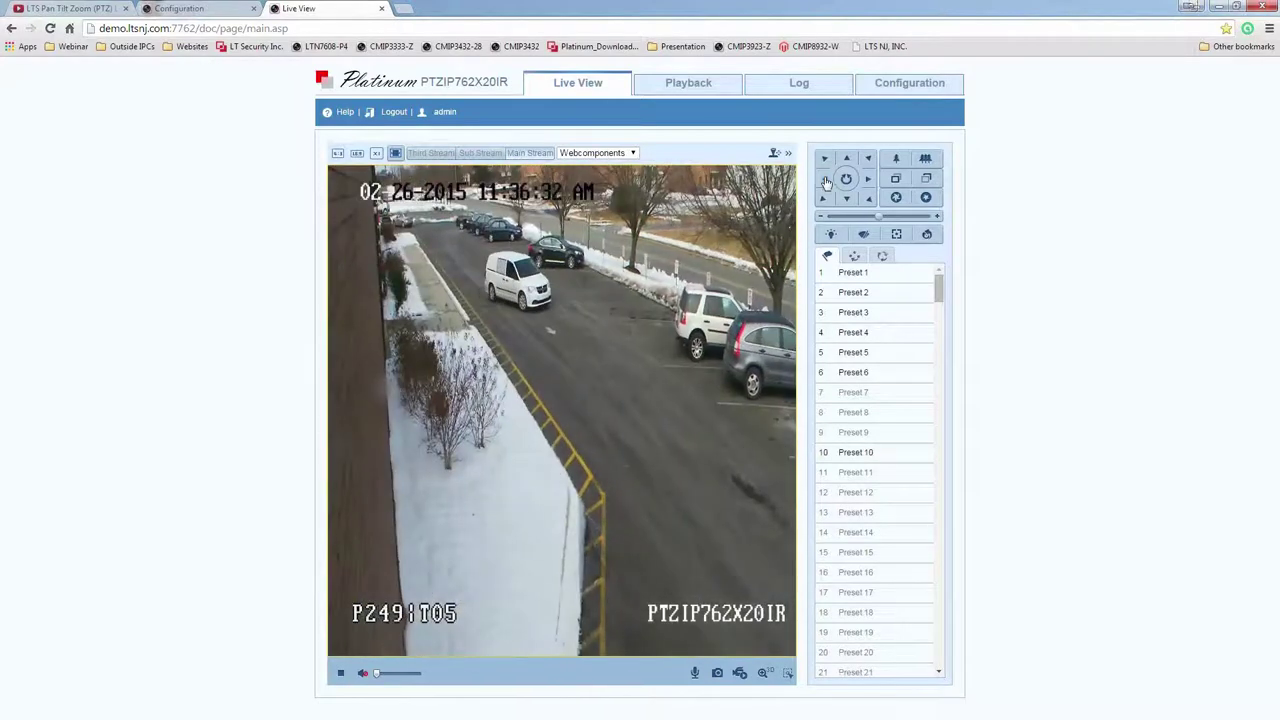
click(869, 188)
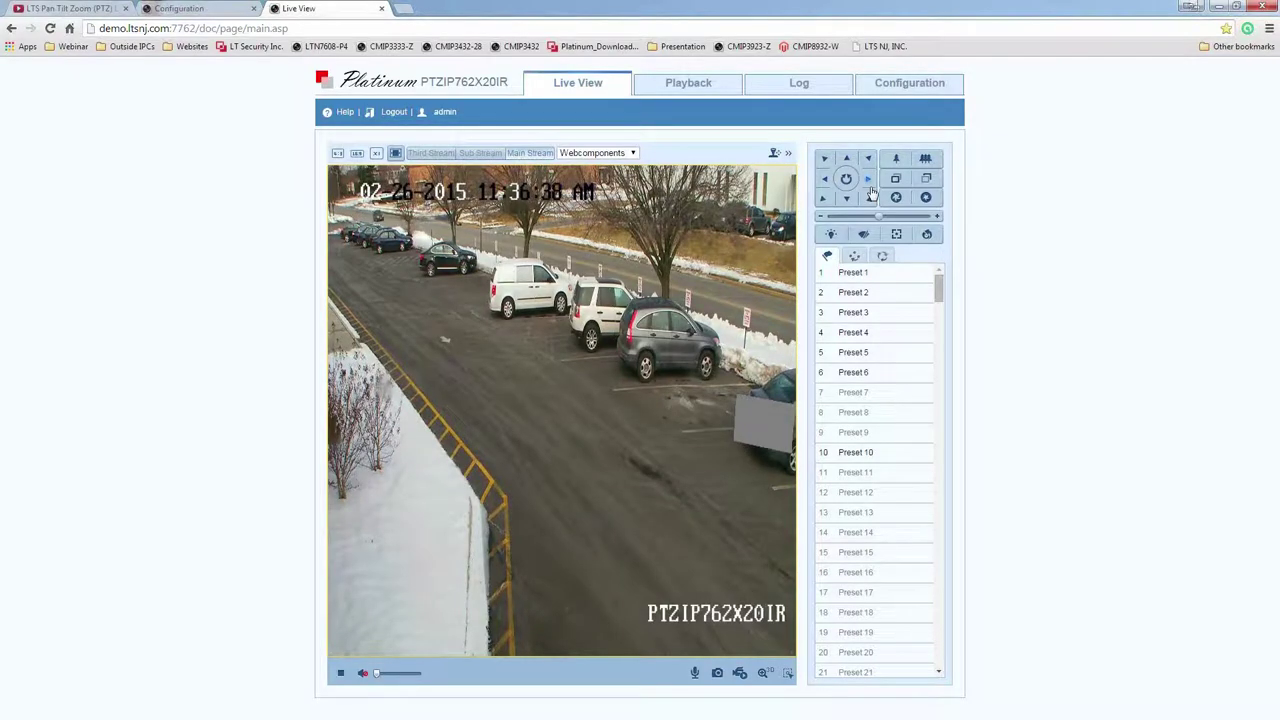
click(869, 180)
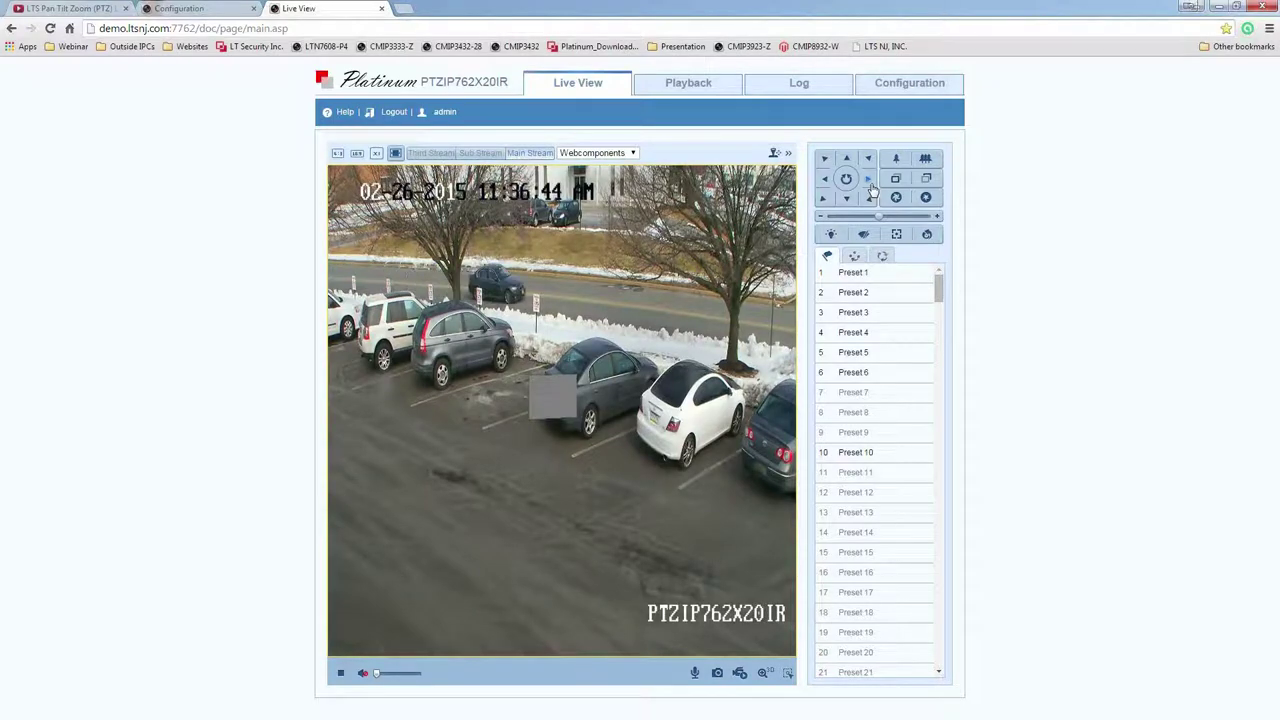
click(869, 181)
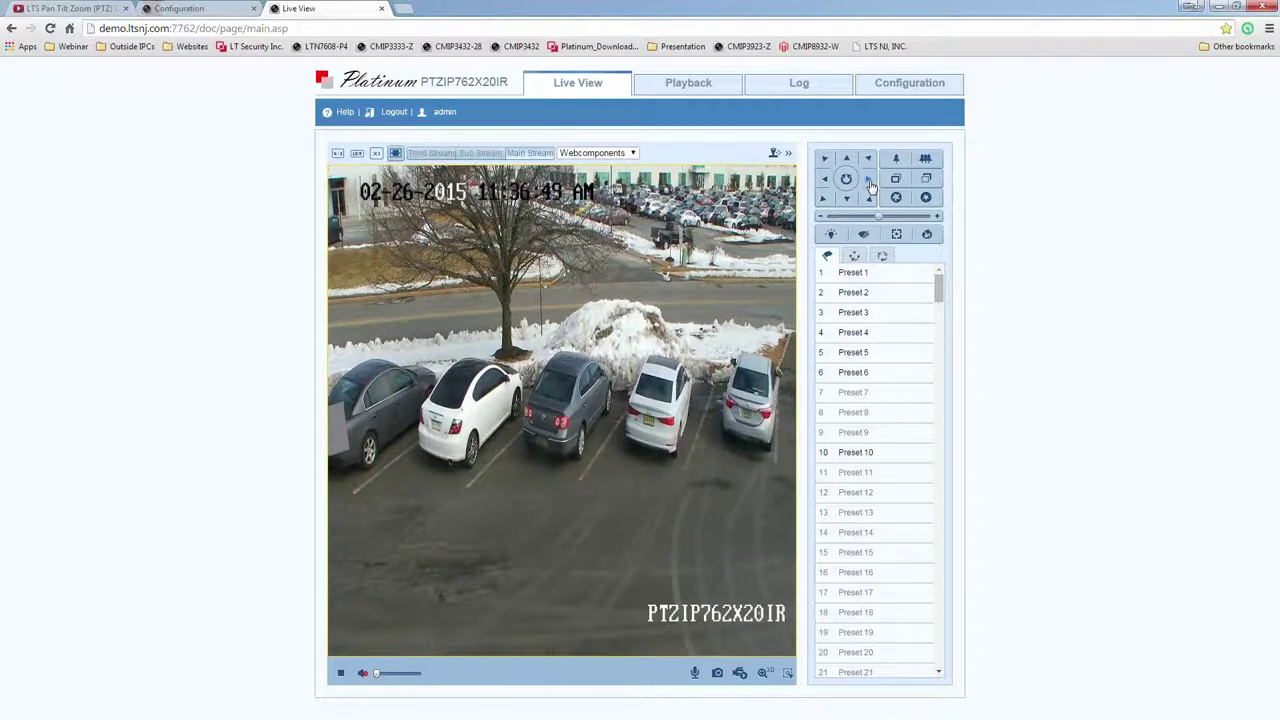
click(869, 181)
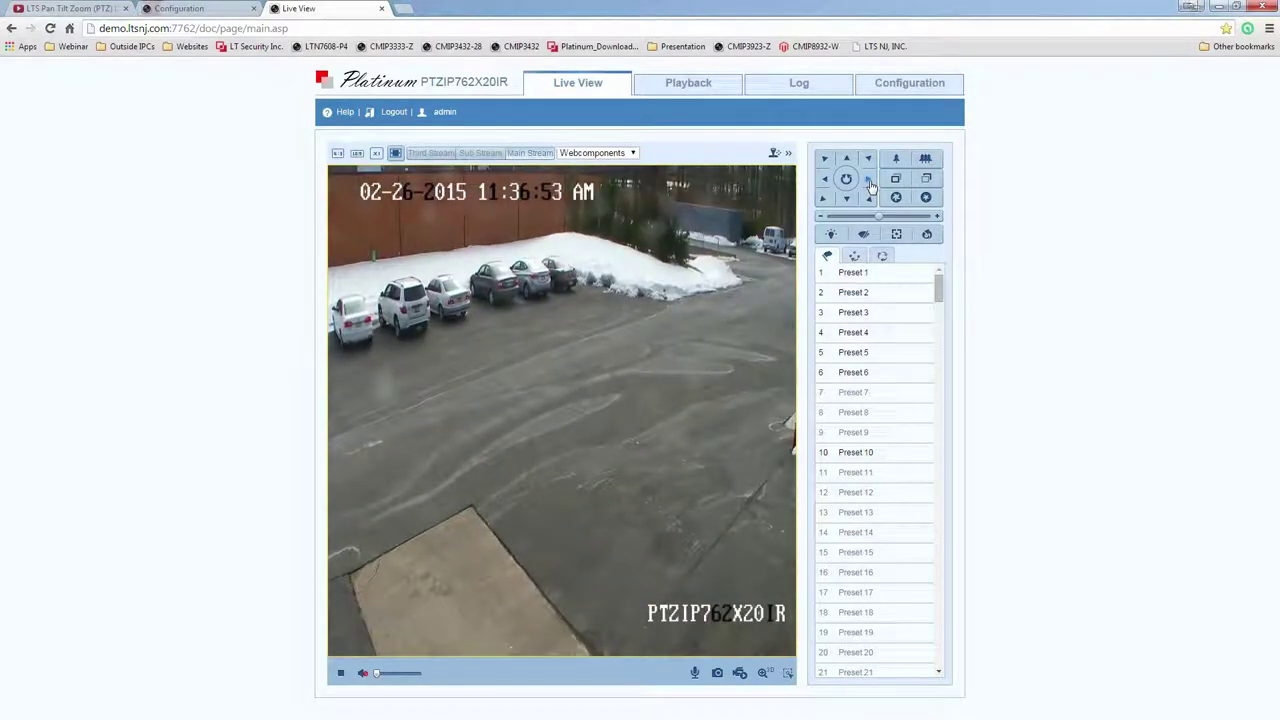
click(909, 88)
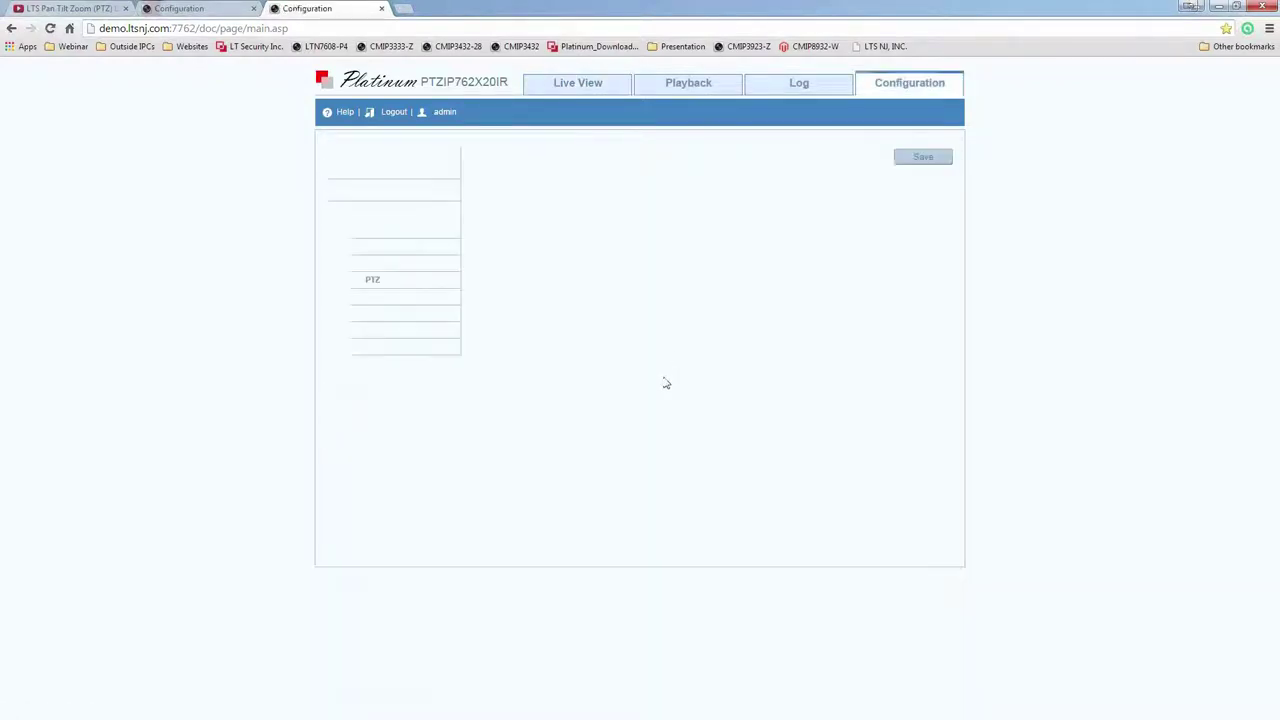
Select Privacy Mask 1 and keep its colour gray, then pick Preset 2 in the list.
click(695, 450)
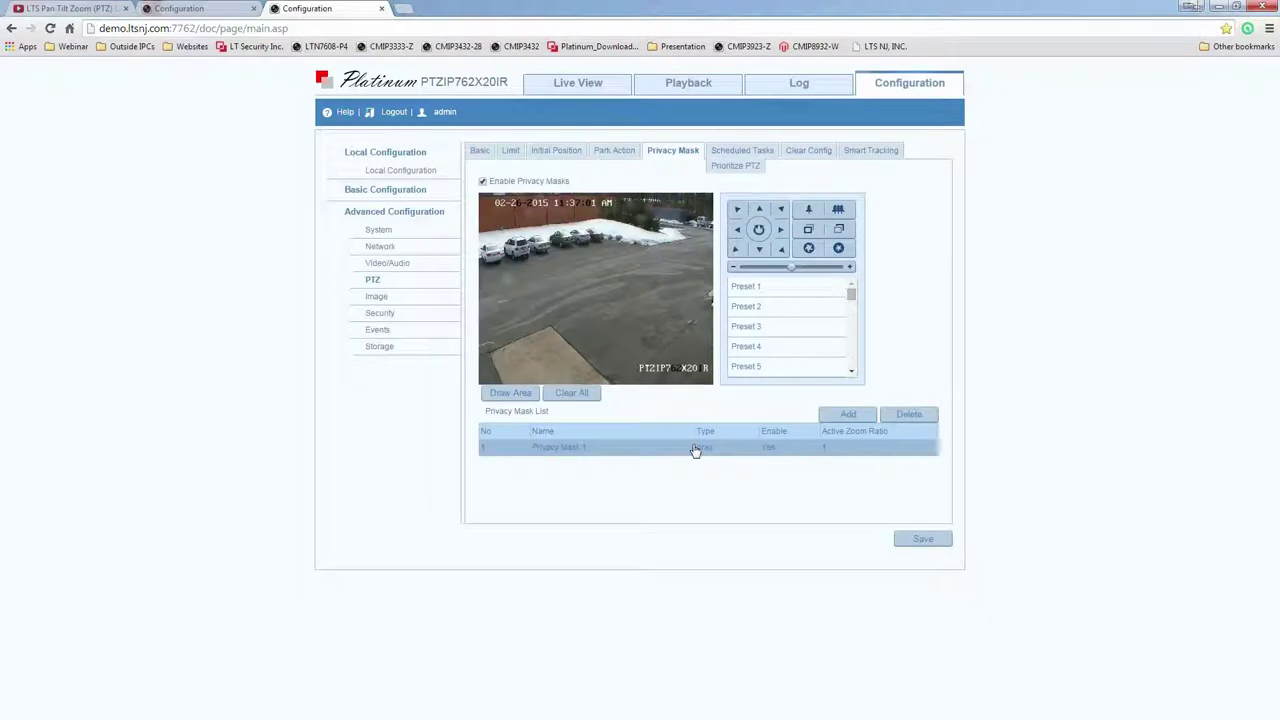
click(752, 450)
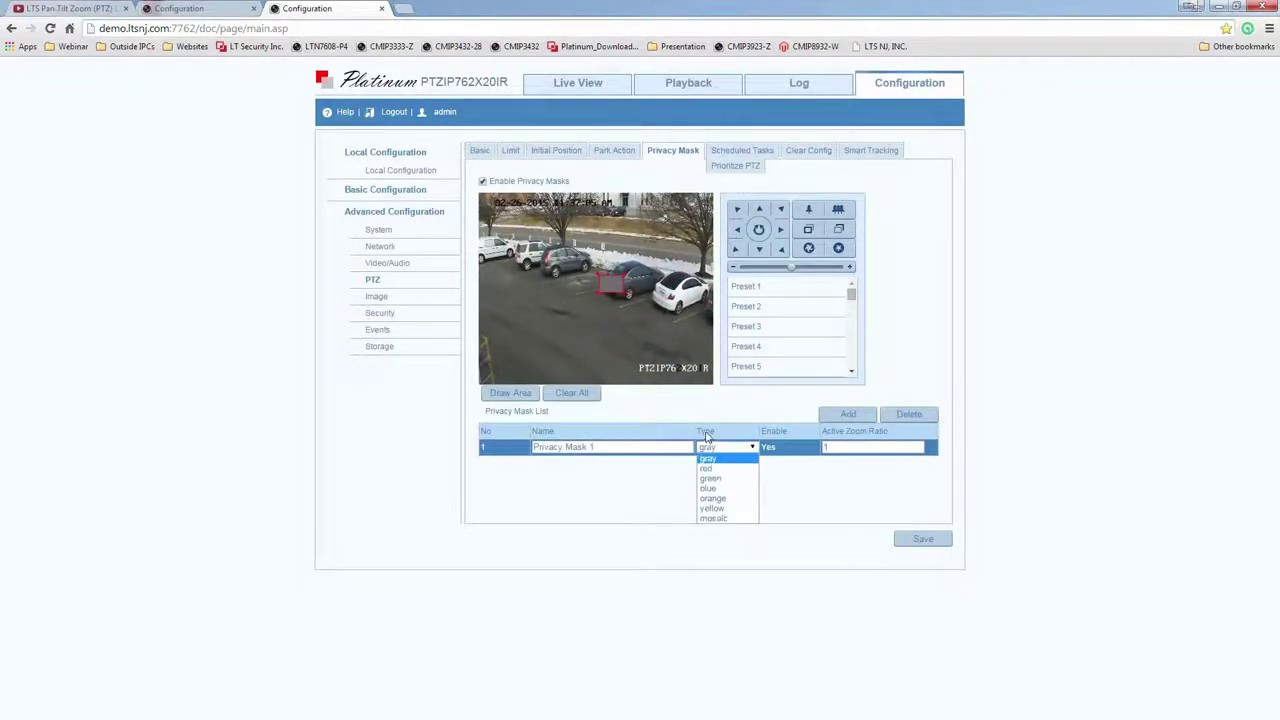
click(627, 505)
click(770, 306)
Draw a green mask area over the left buildings, then leave for Park Action without saving.
click(514, 396)
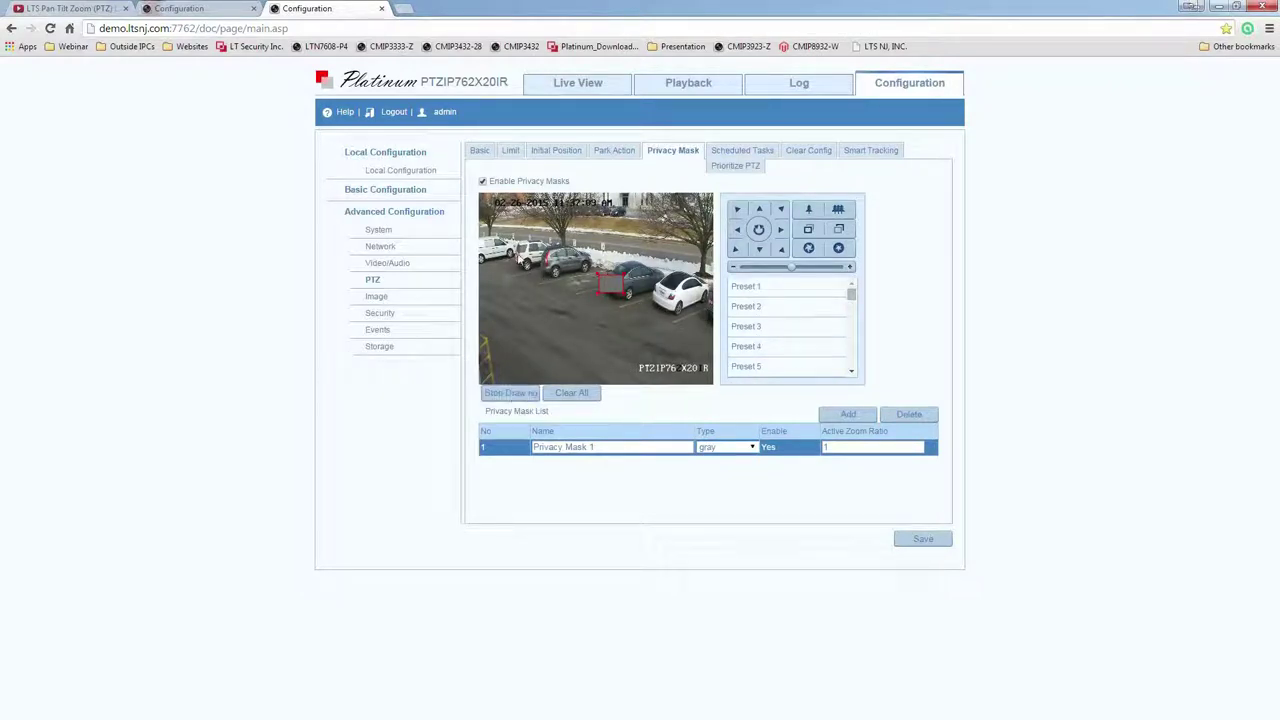
click(782, 246)
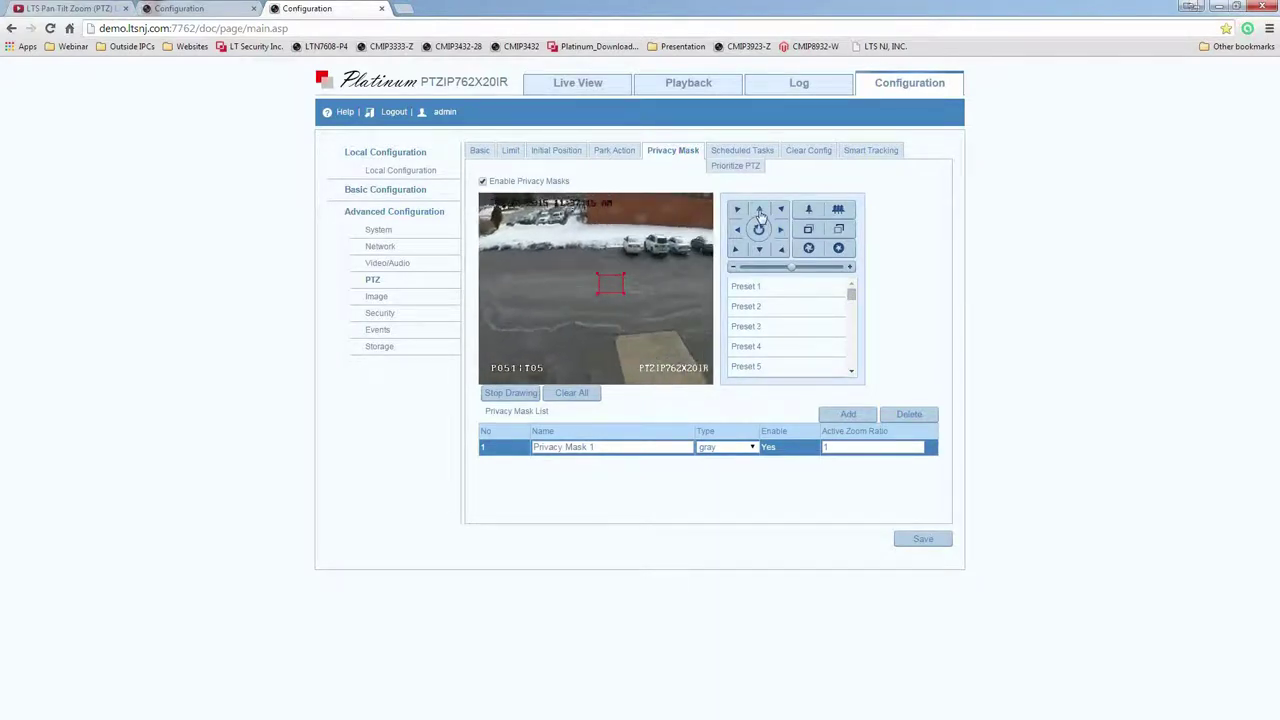
click(760, 213)
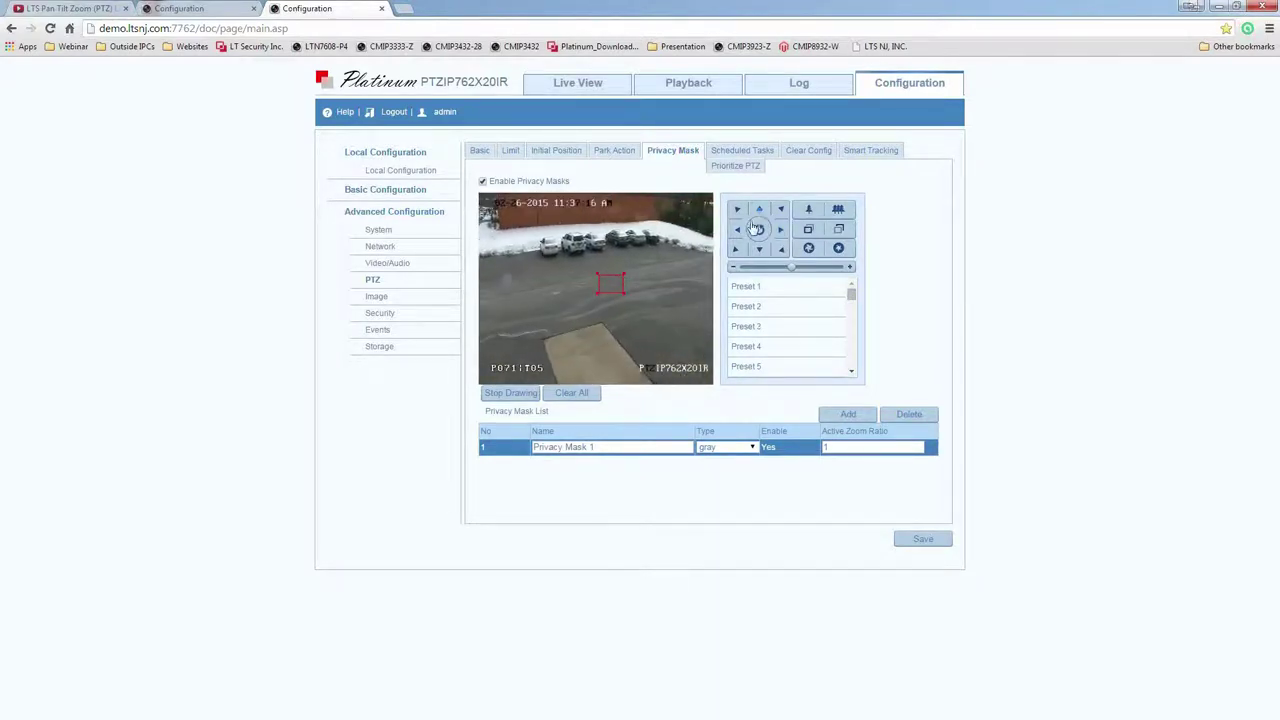
click(738, 231)
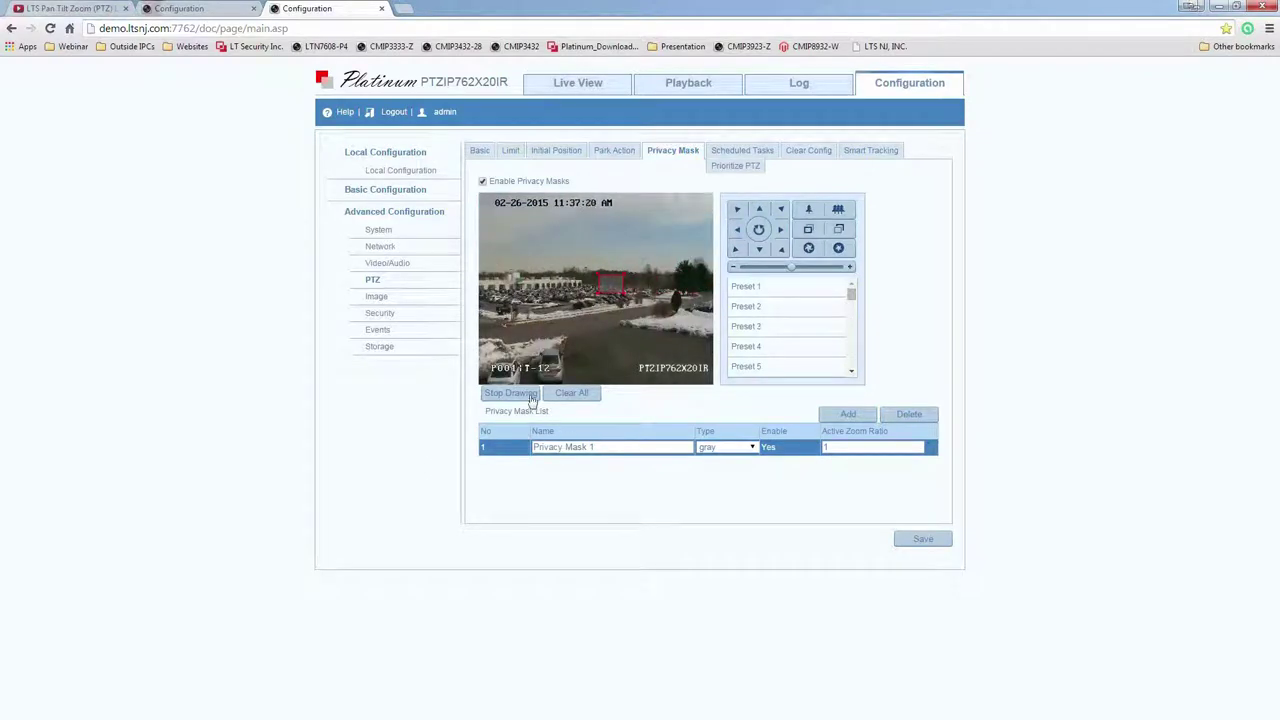
mouse_move(486, 253)
mouse_down()
mouse_move(522, 296)
mouse_move(600, 312)
mouse_up()
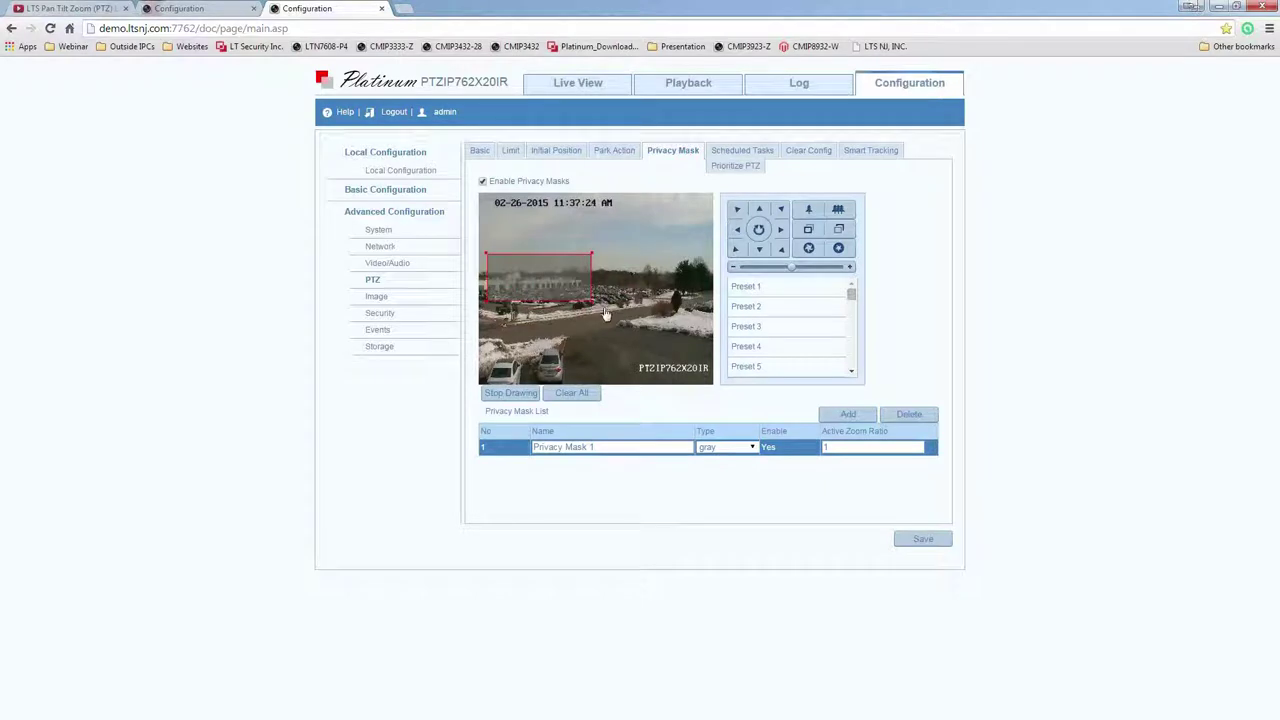
click(737, 448)
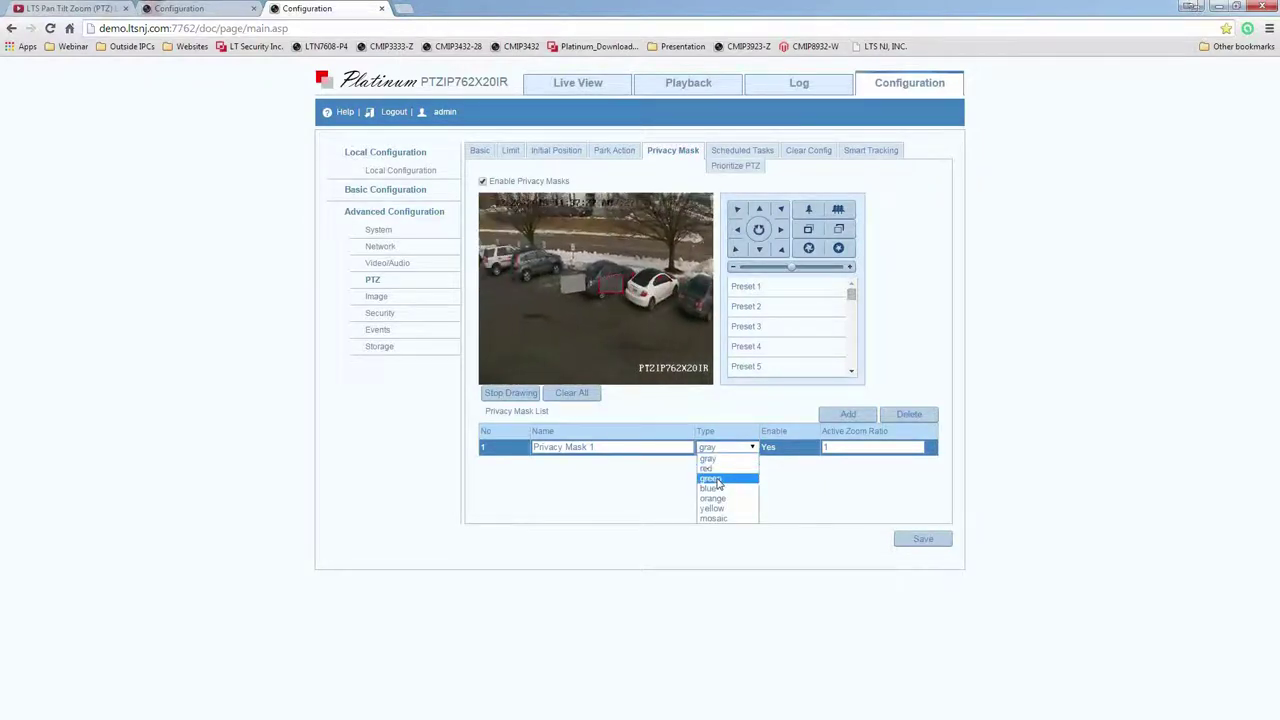
click(713, 478)
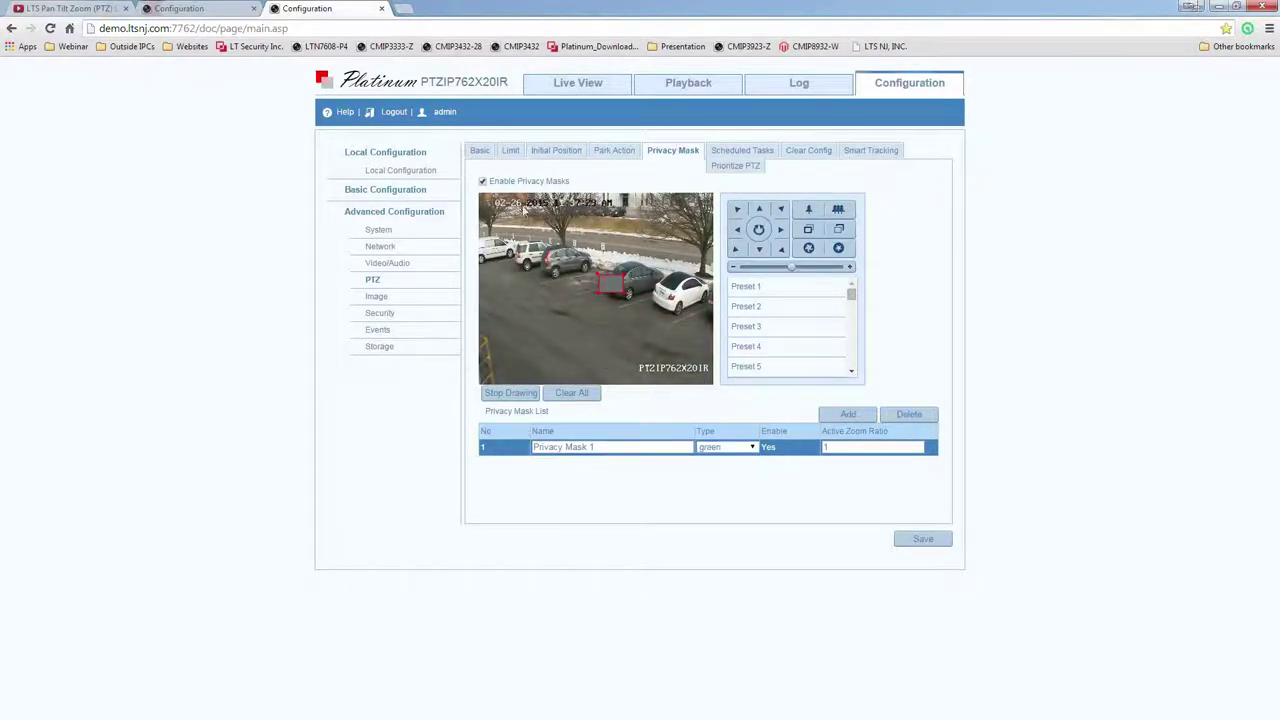
click(481, 152)
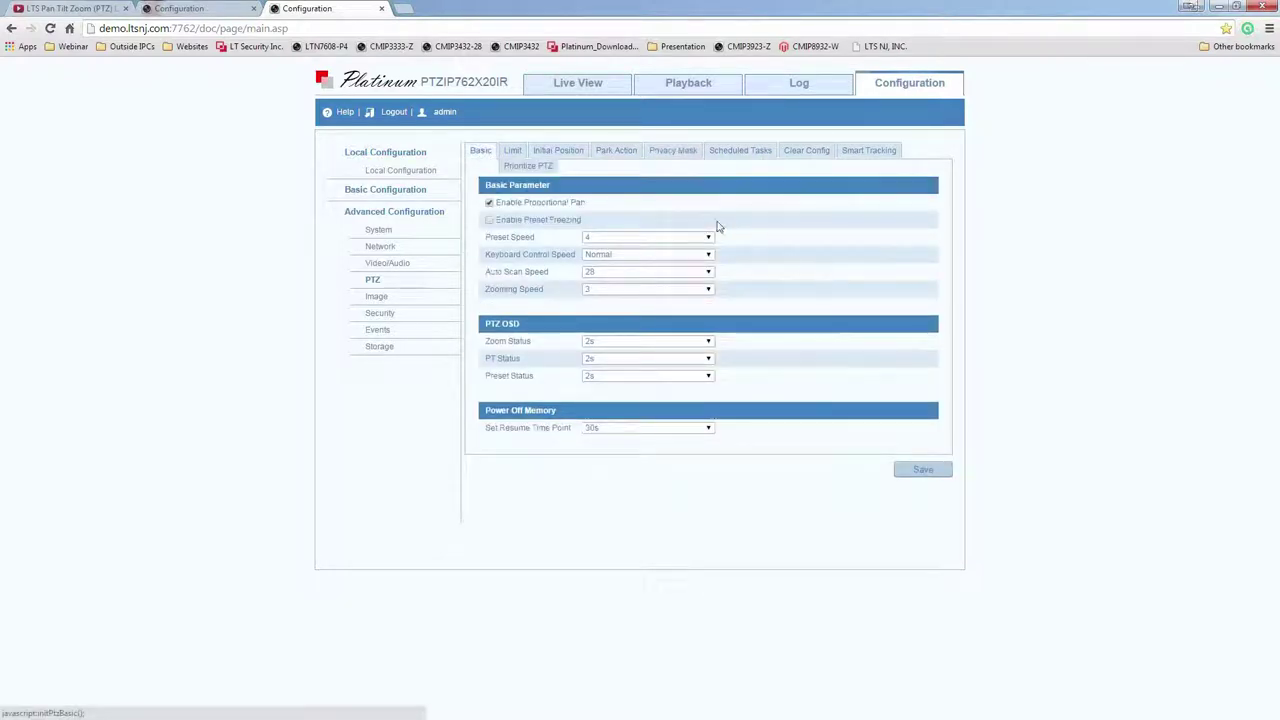
click(610, 150)
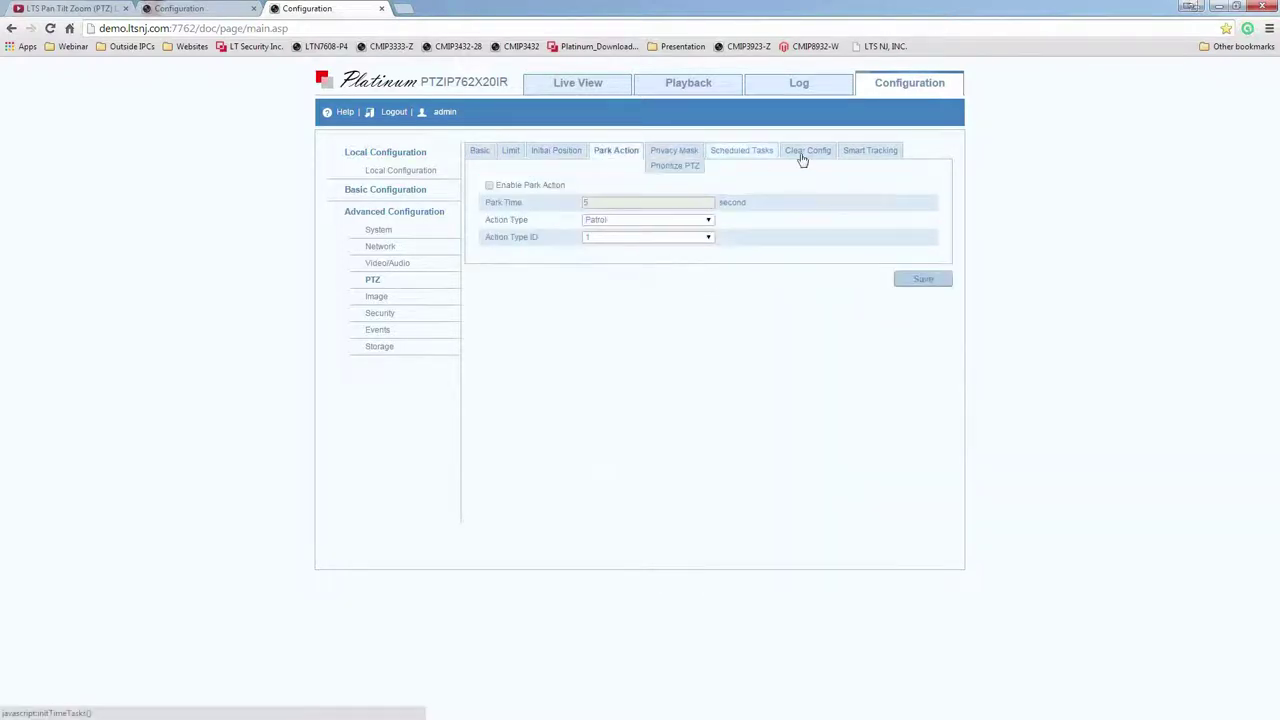
Cycle through Smart Tracking and Park Action back to Privacy Mask, and pan the preview up-left.
click(872, 152)
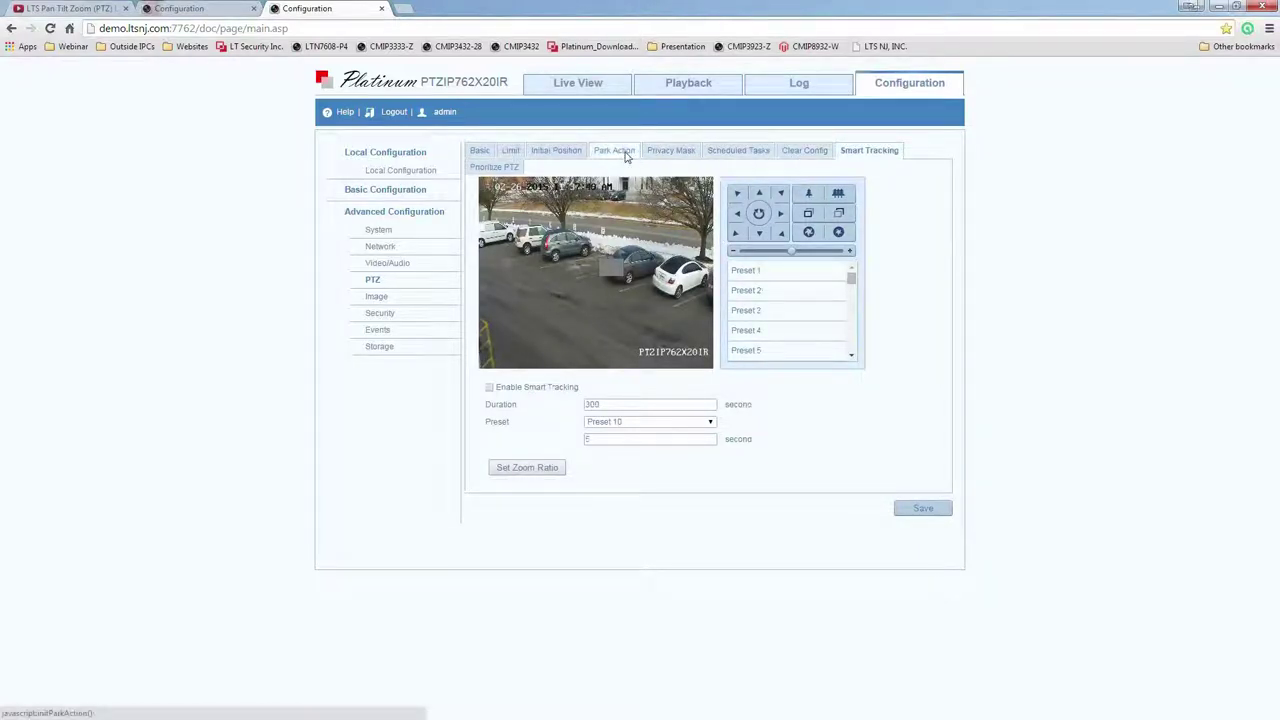
click(576, 152)
click(686, 150)
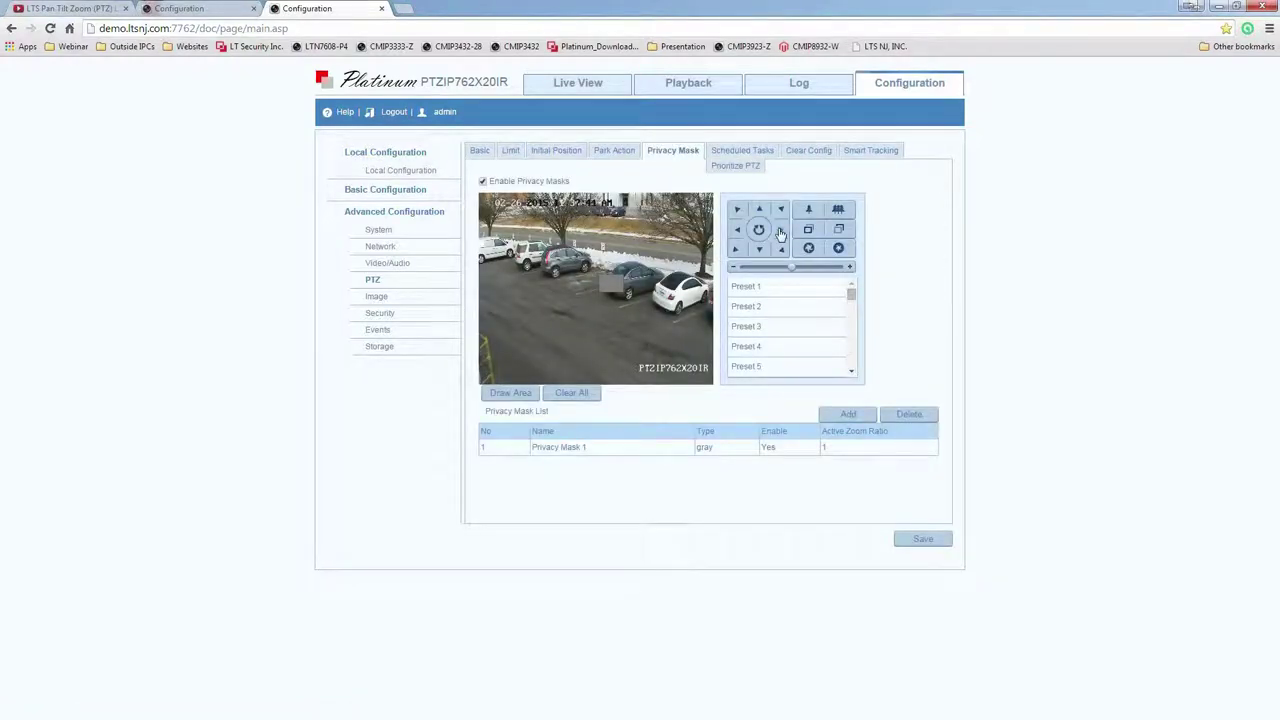
click(780, 233)
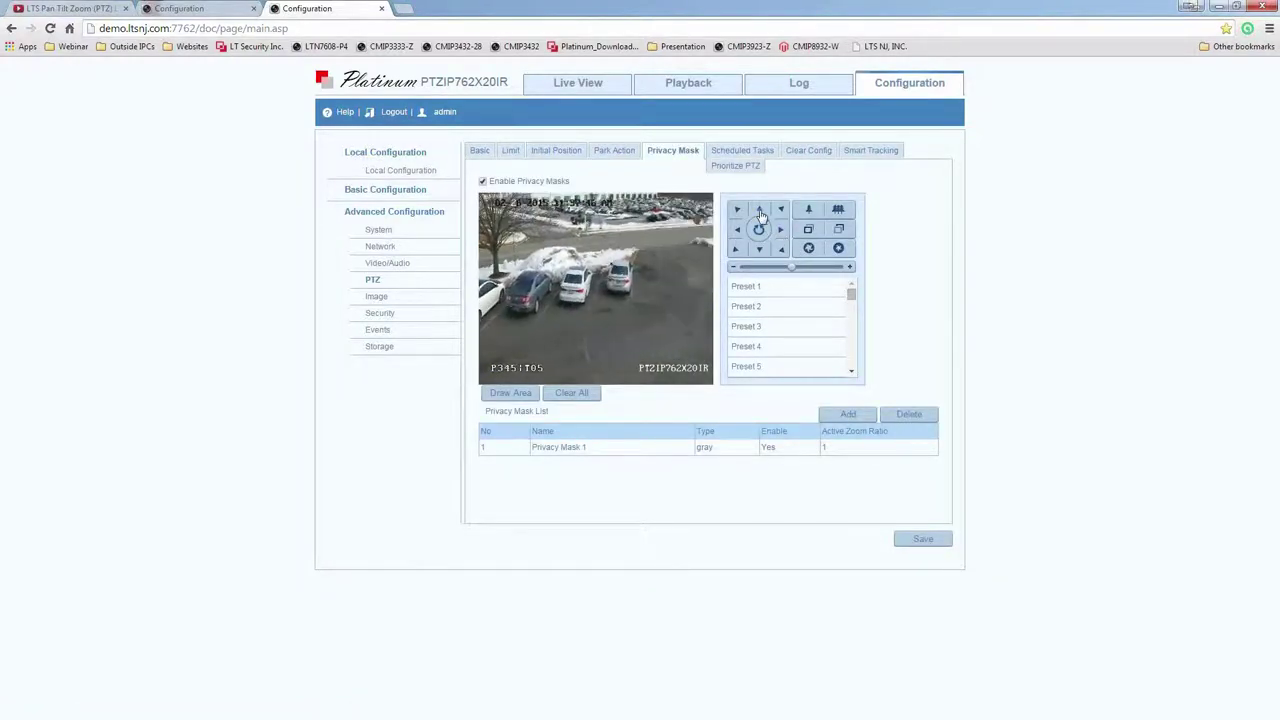
click(741, 230)
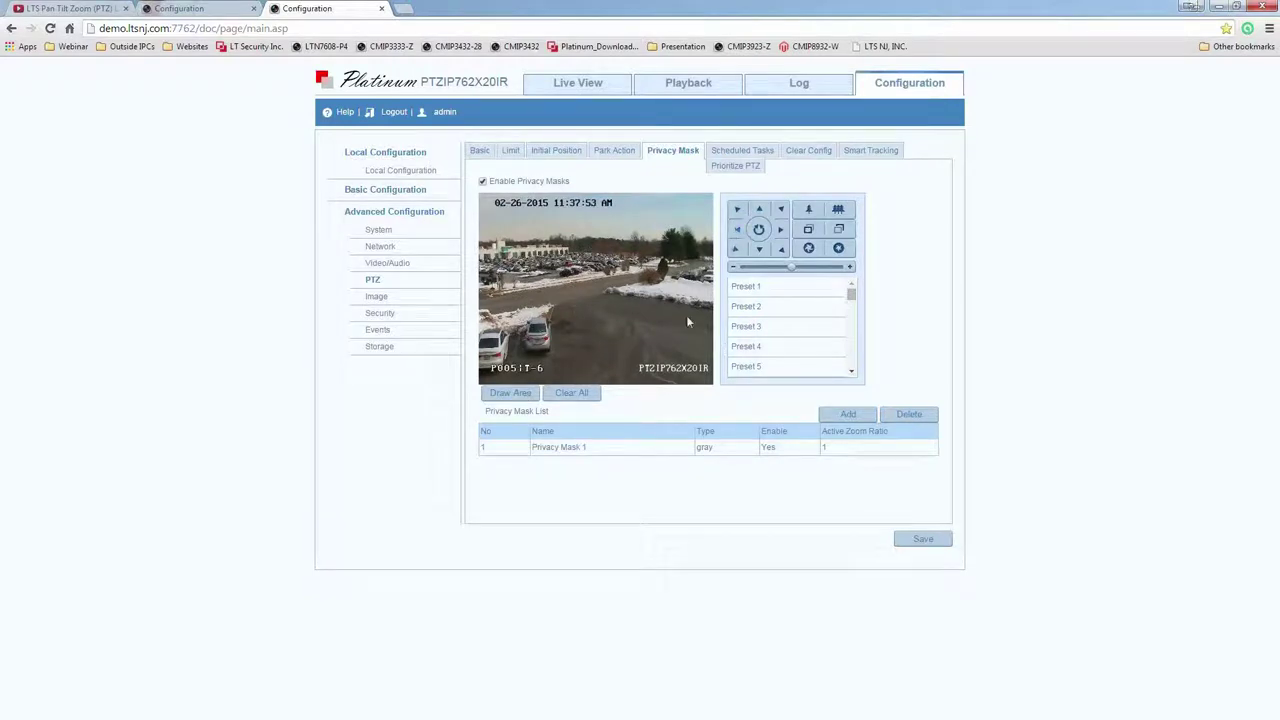
Add a red Privacy Mask 2 over the upper-right scene and save it.
click(514, 392)
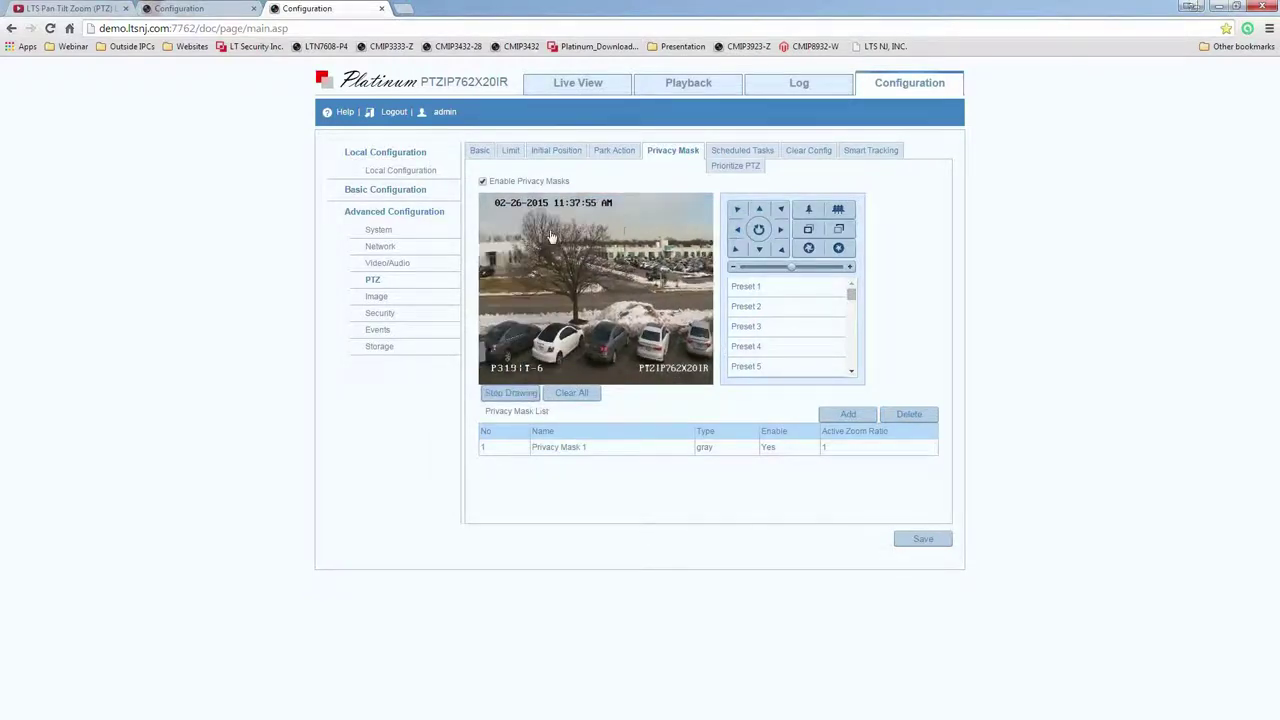
drag(620, 227, 715, 275)
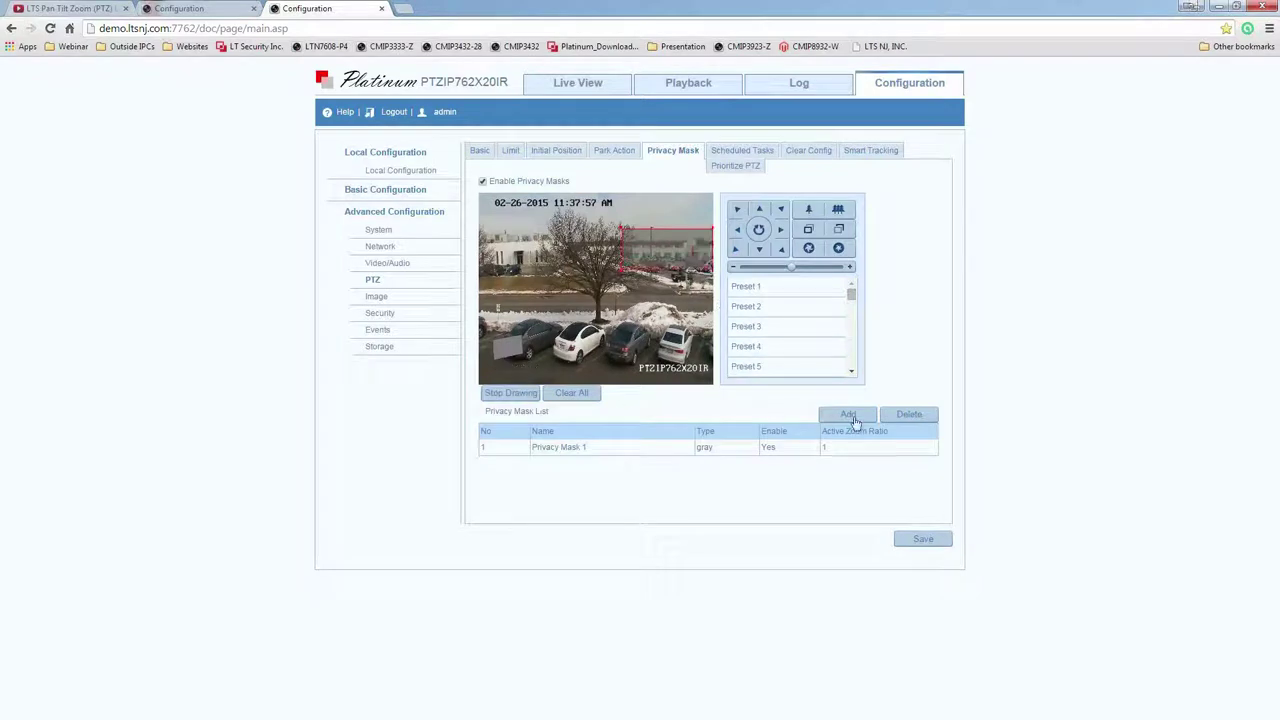
click(922, 539)
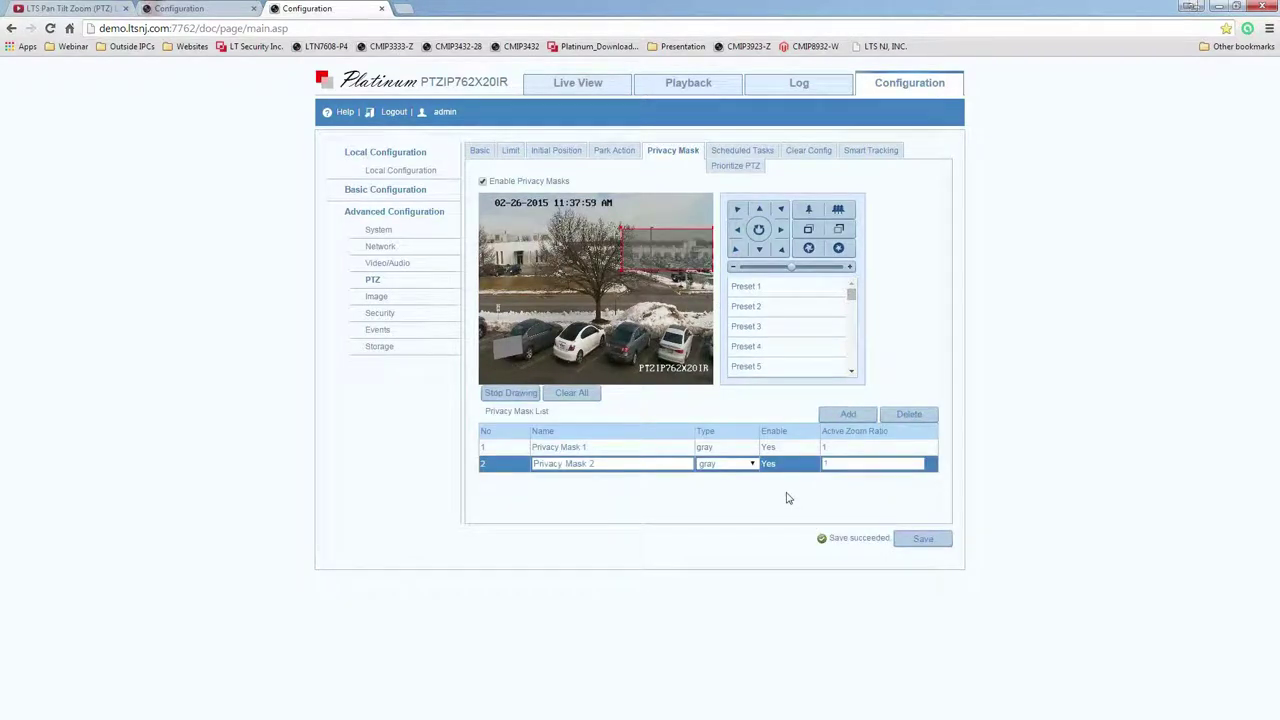
click(715, 465)
click(713, 486)
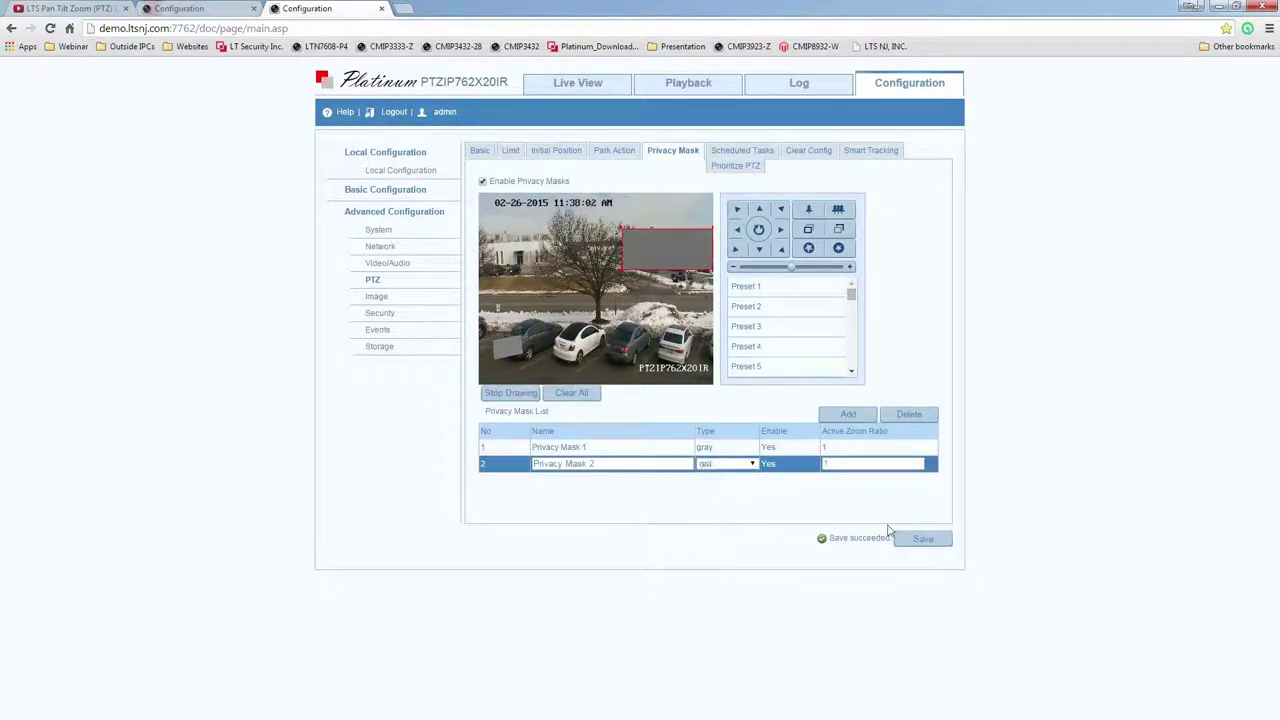
click(918, 539)
click(566, 87)
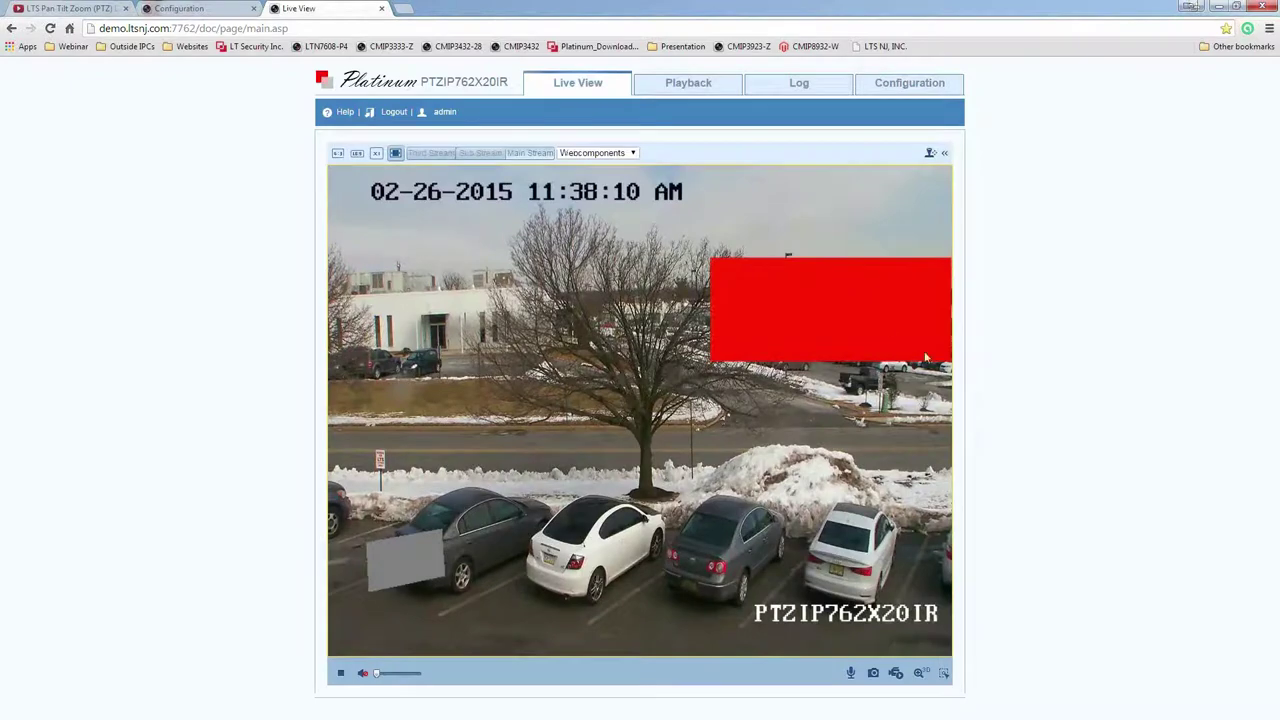
Pan right and left in Live View to confirm the masks follow the scene, then reload the page.
click(944, 153)
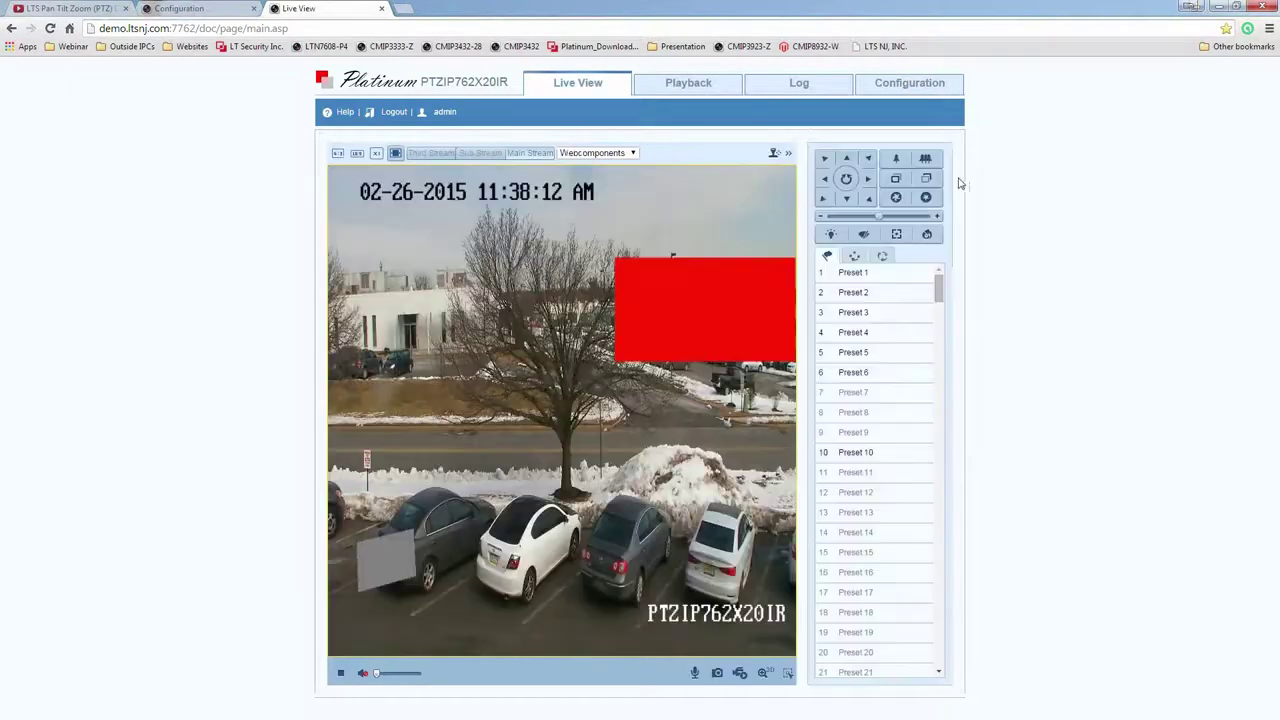
click(873, 186)
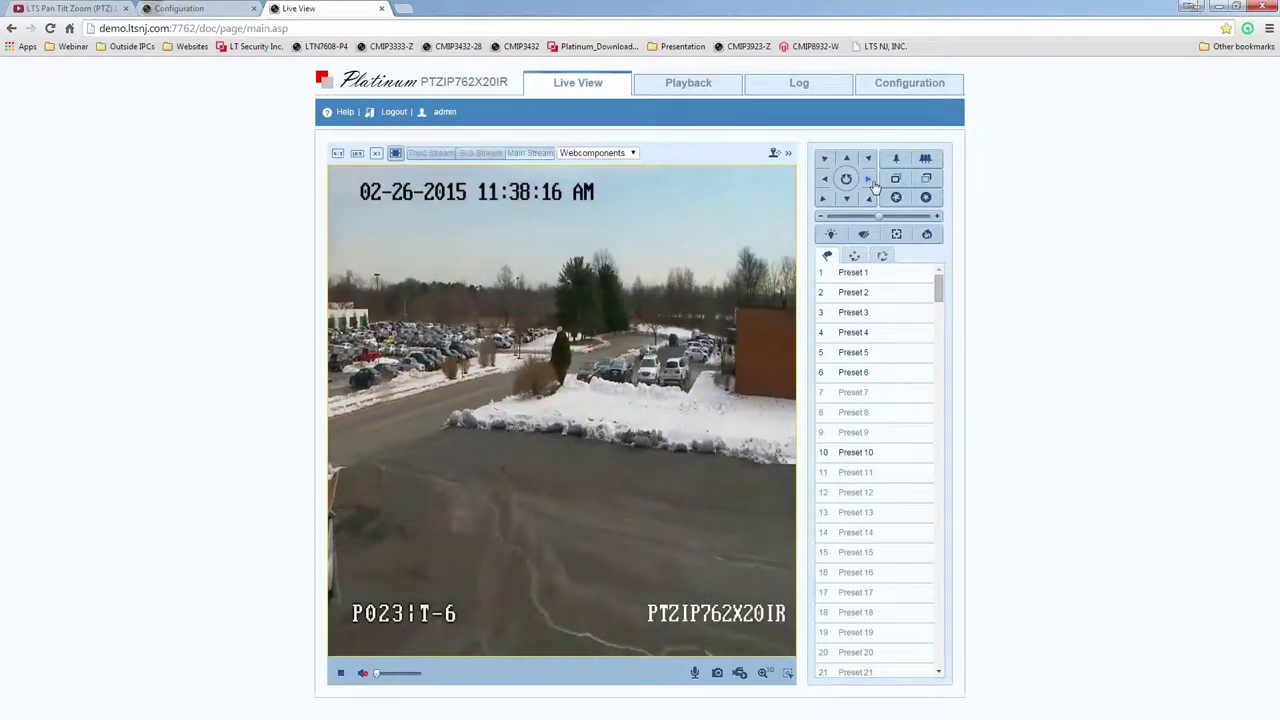
click(823, 187)
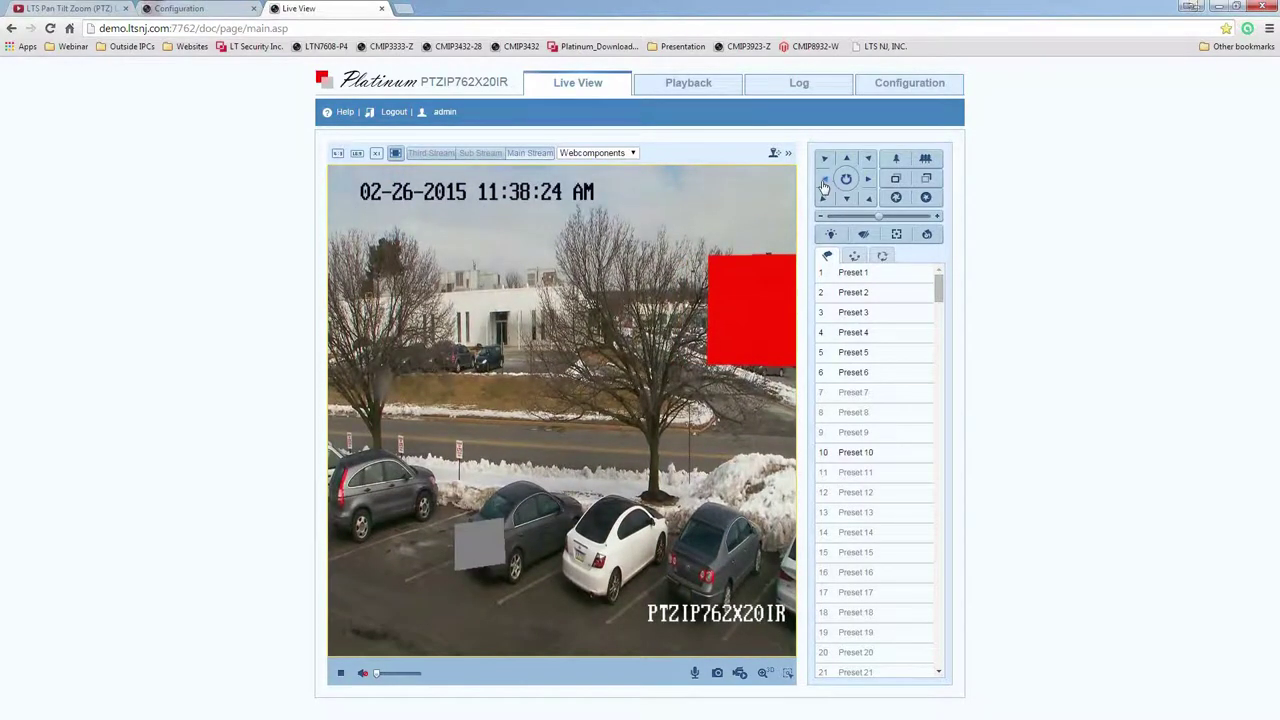
click(823, 187)
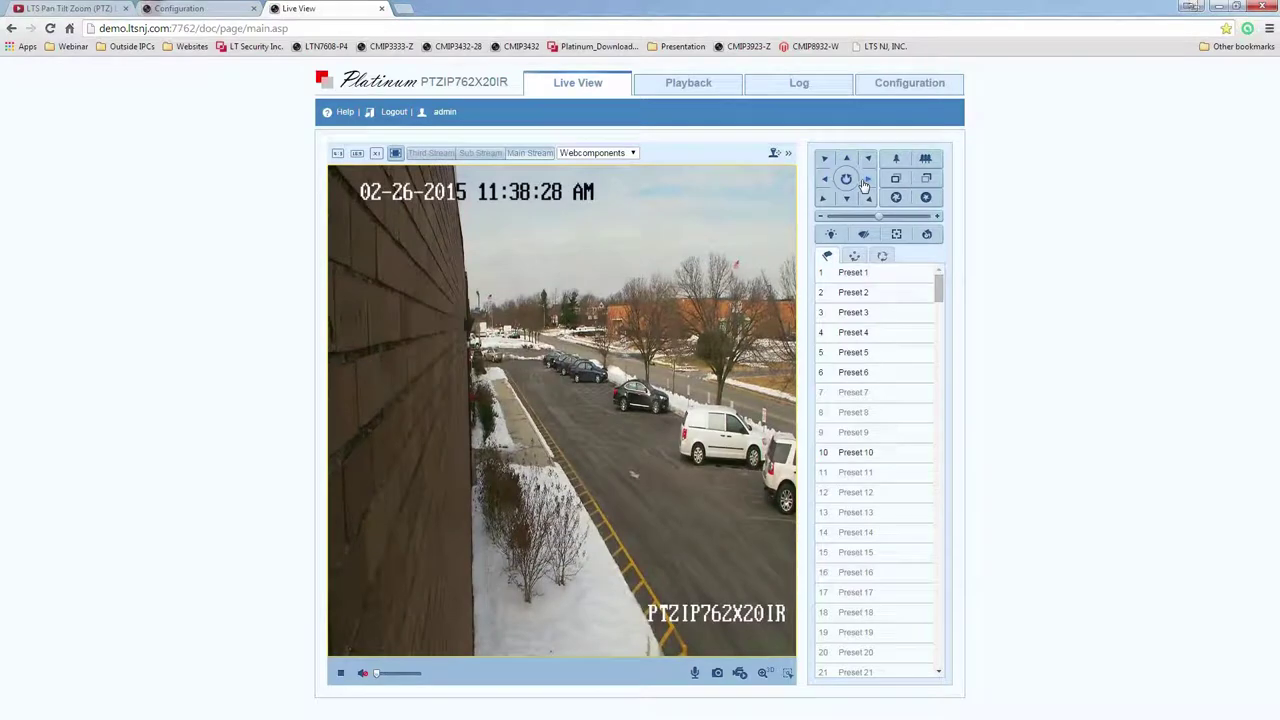
click(865, 184)
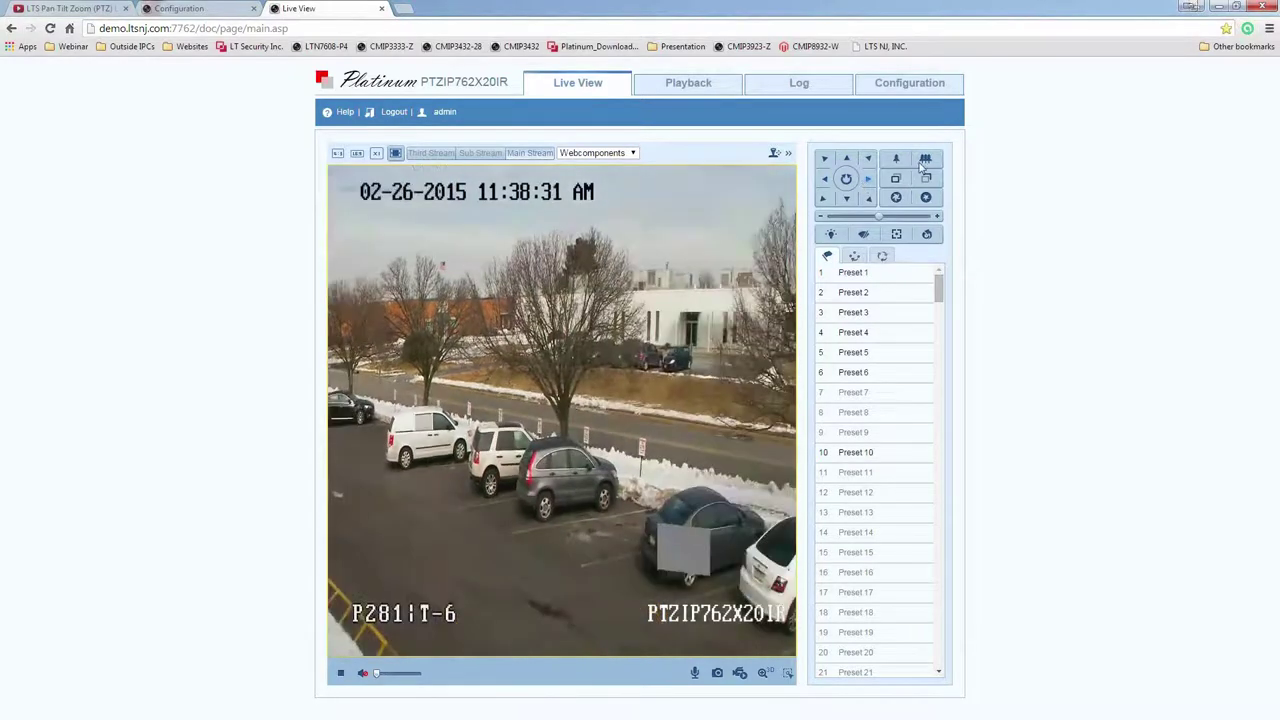
key(F5)
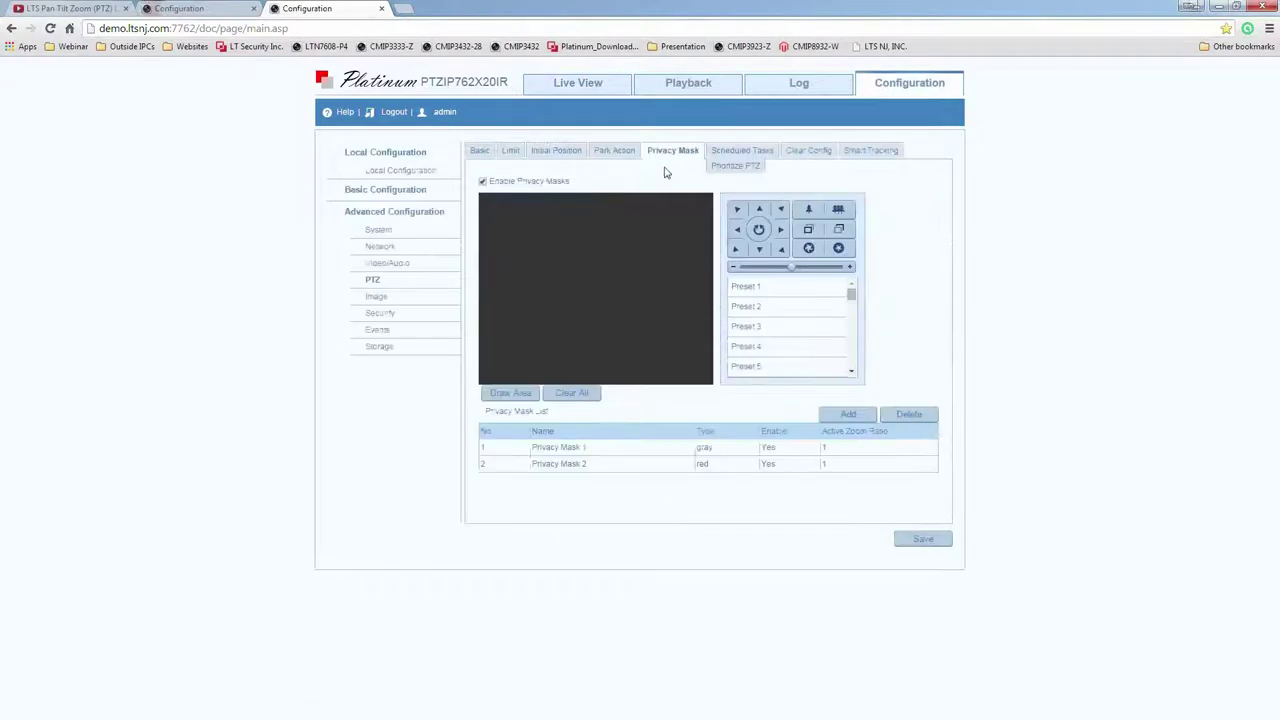
Clear all mask areas, delete Privacy Masks 1 and 2, disable privacy masking, and save.
click(573, 395)
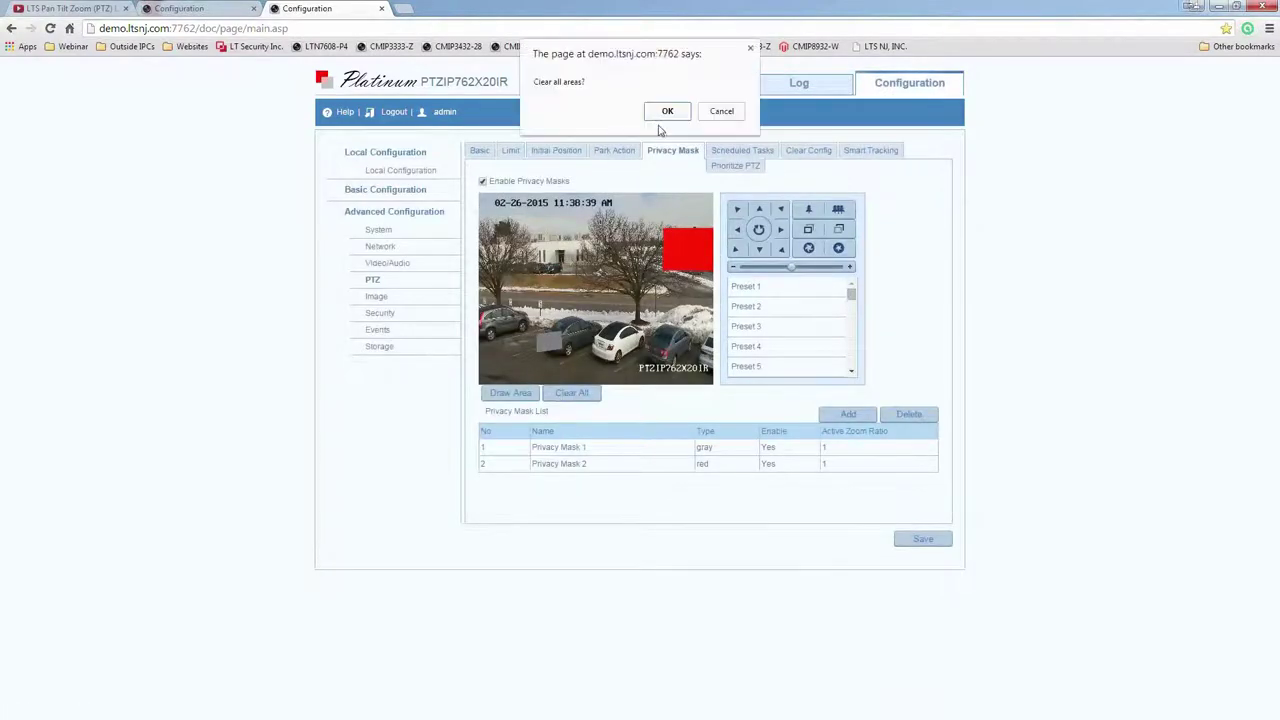
click(666, 111)
click(886, 447)
click(906, 414)
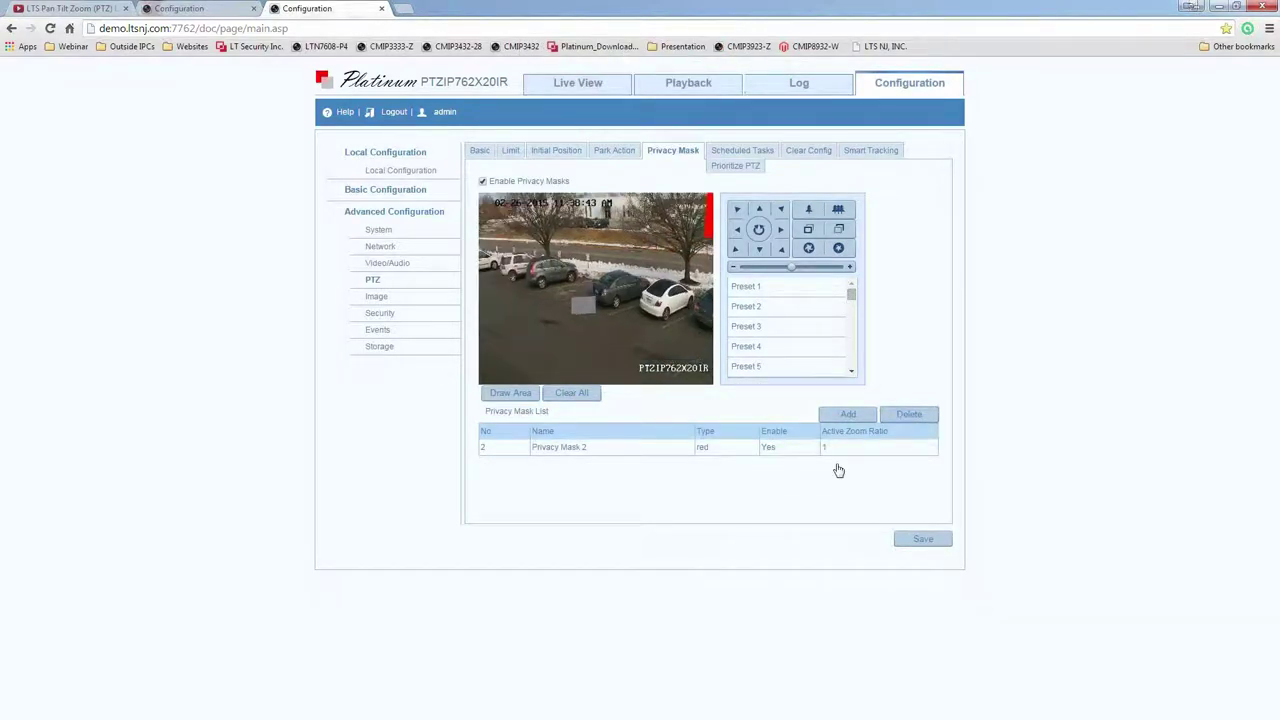
click(748, 449)
click(911, 416)
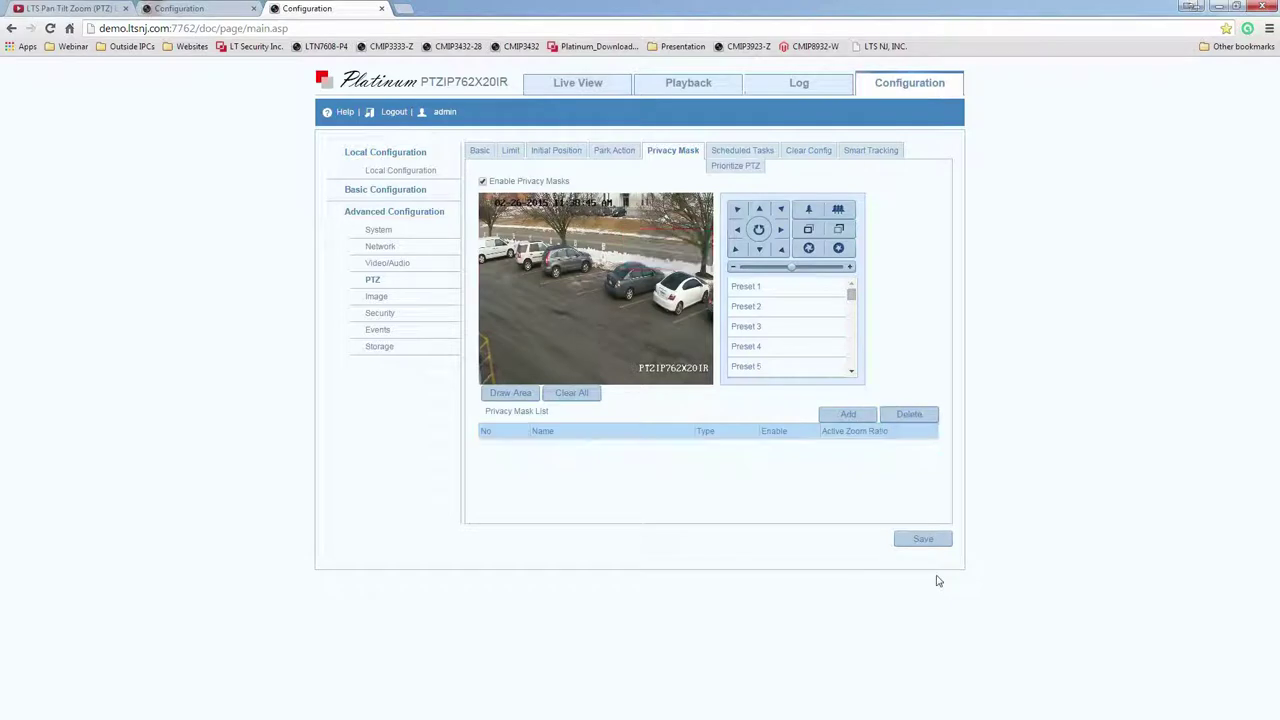
click(569, 395)
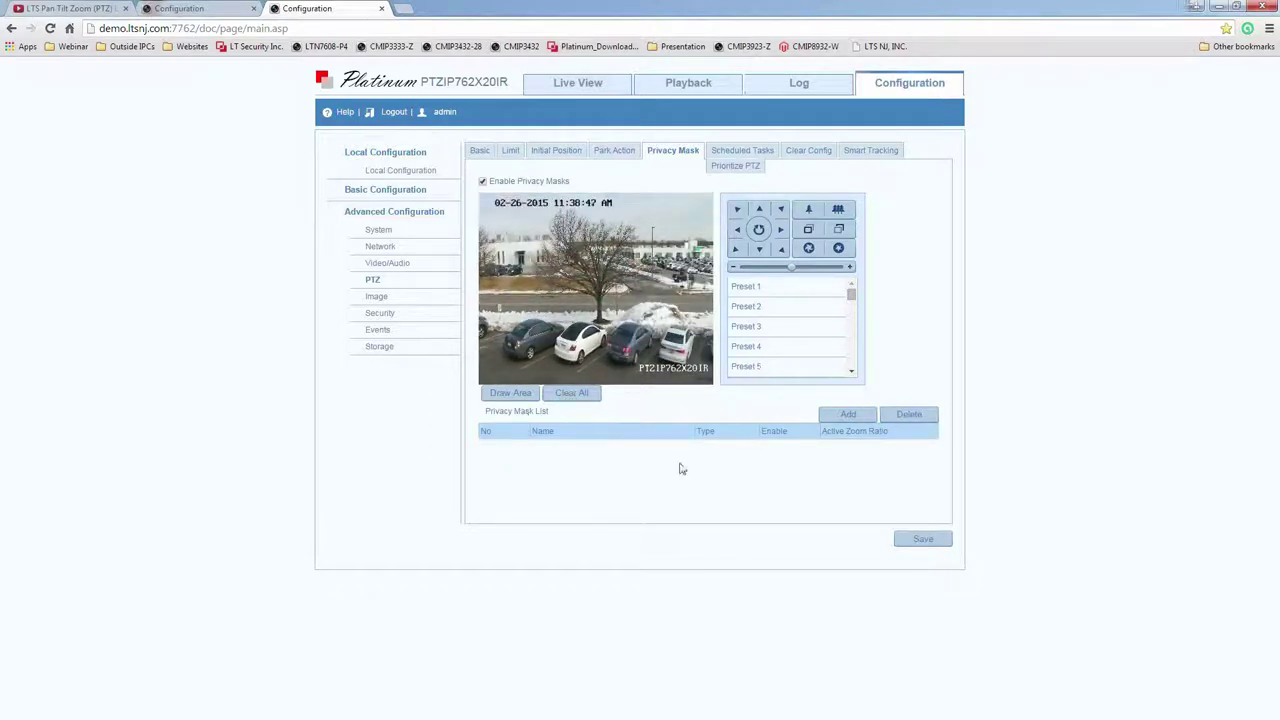
click(654, 113)
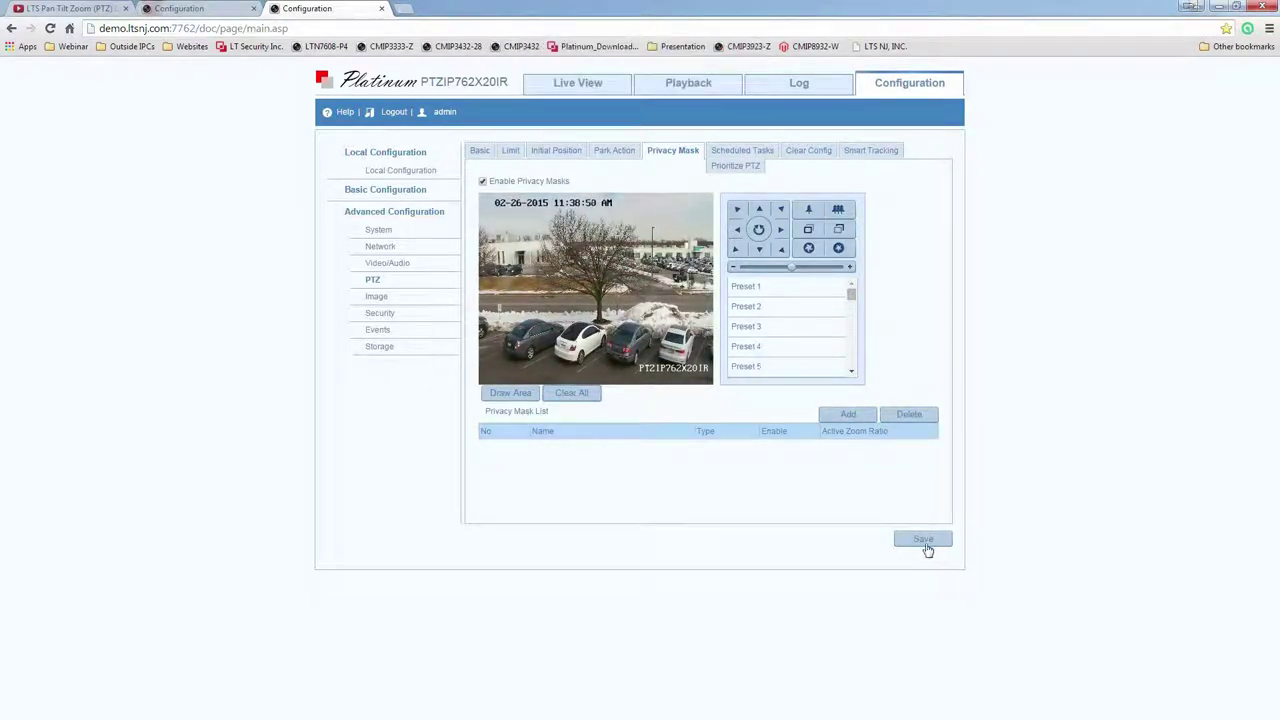
click(483, 182)
click(903, 540)
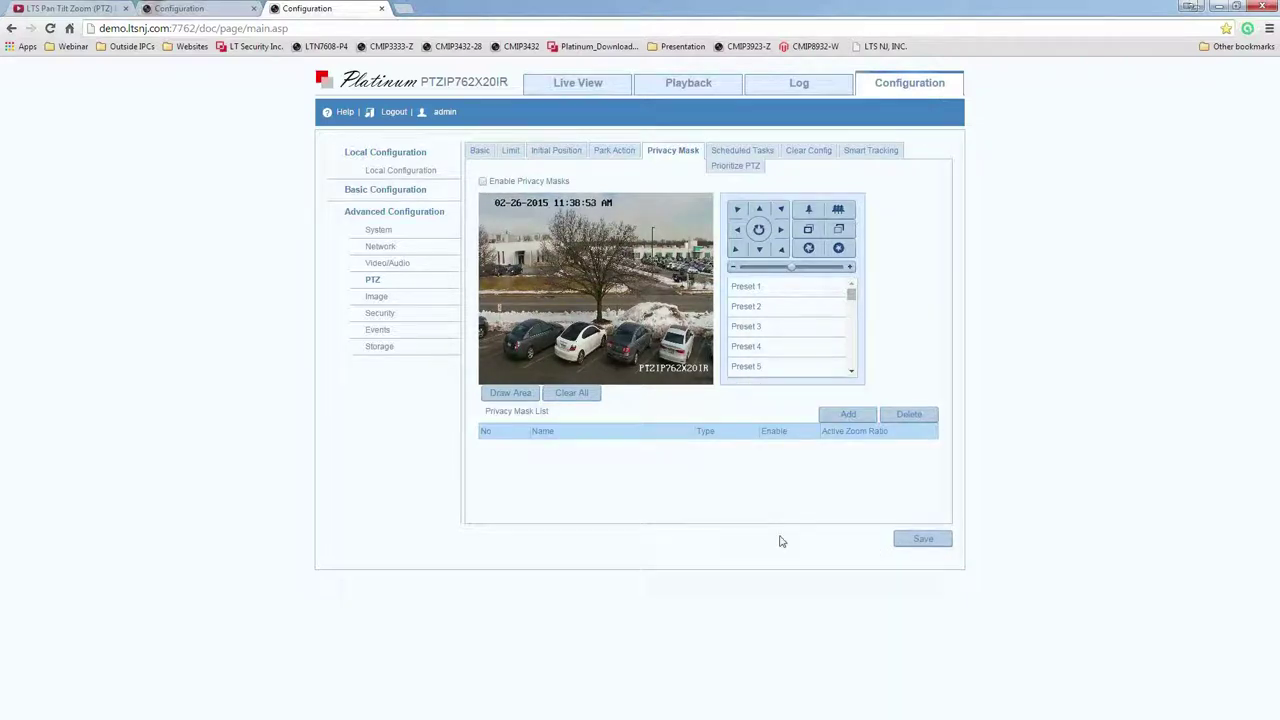
Check the Smart Tracking Preset dropdown, keeping Preset 10 with the 300-second duration.
click(745, 152)
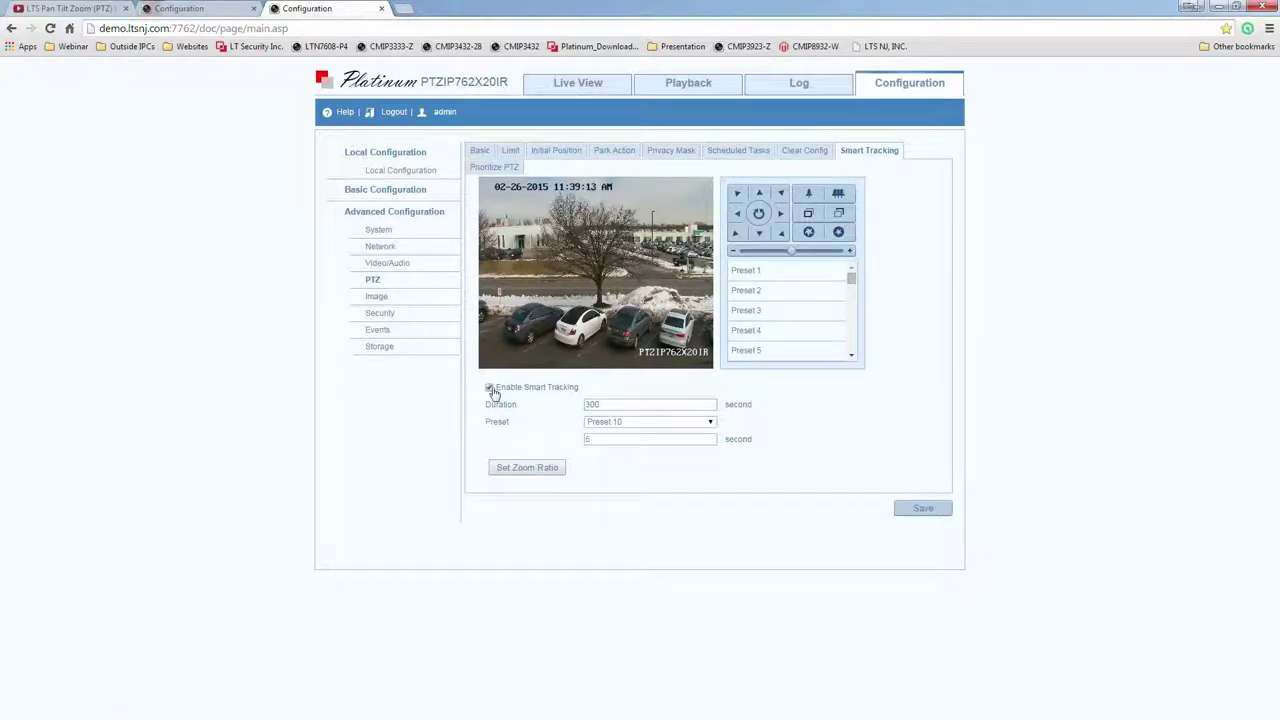
click(630, 428)
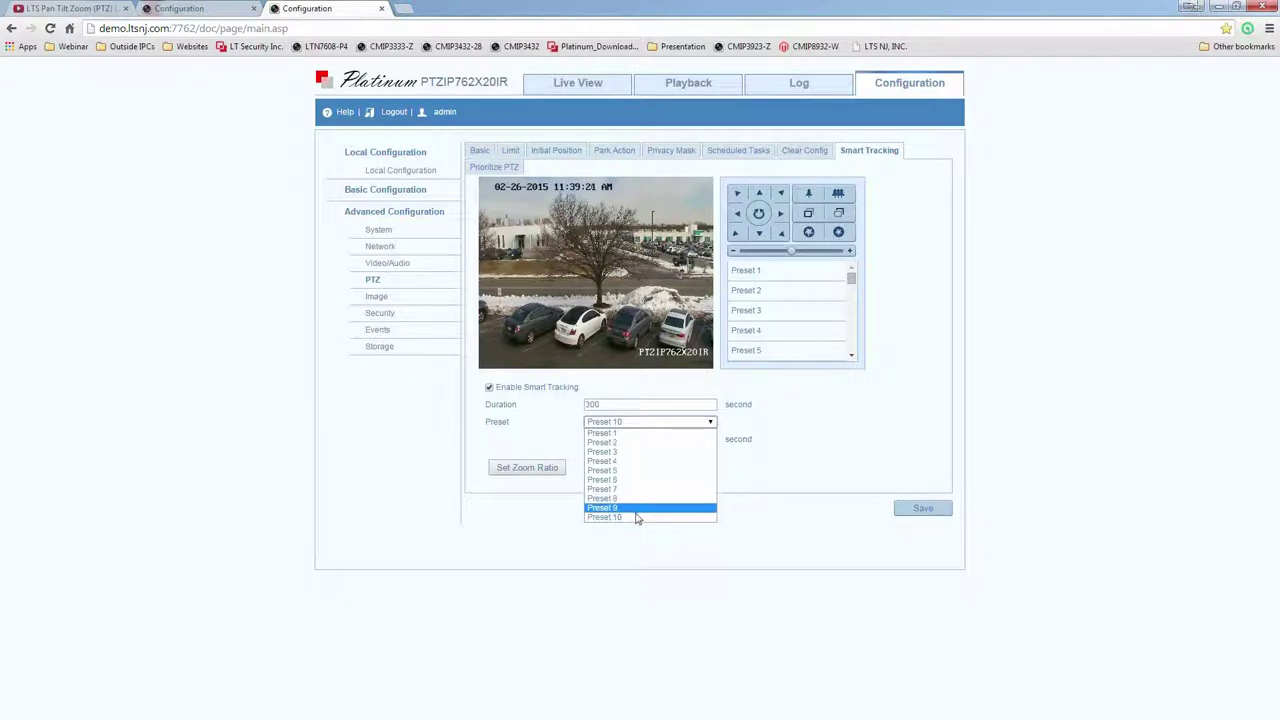
click(893, 448)
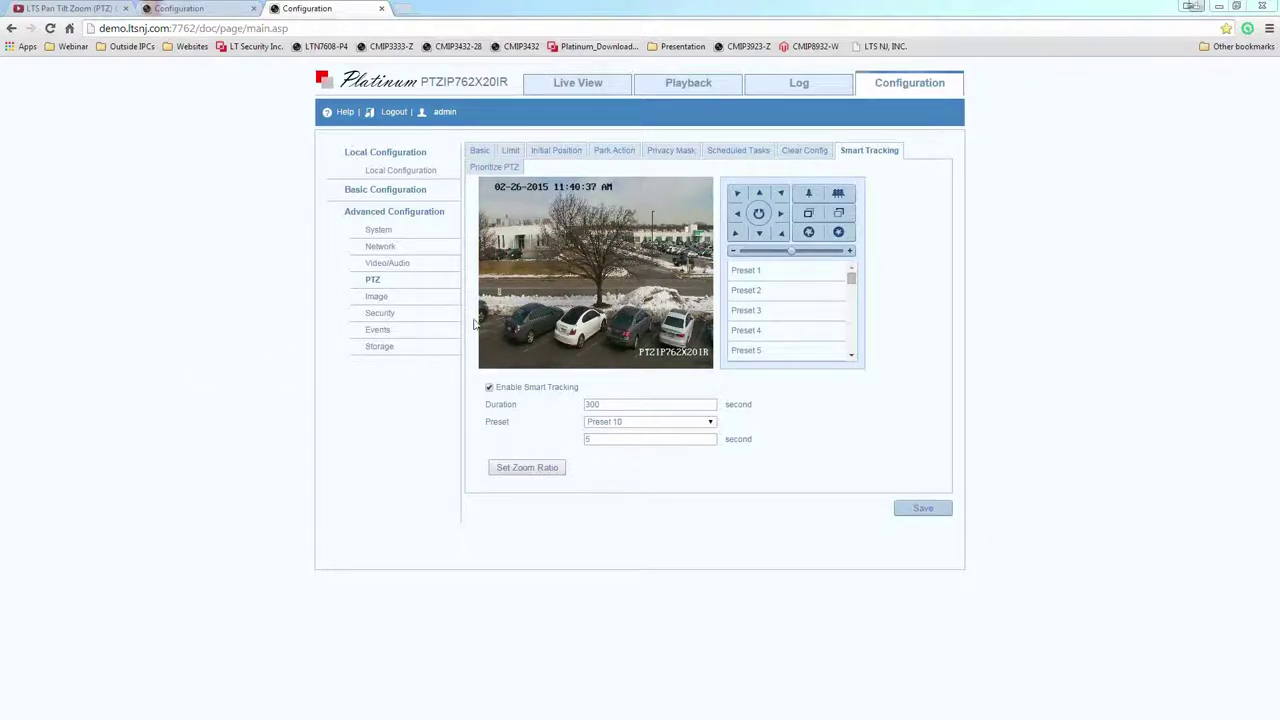
Change the smart tracking duration from 300 to 5 seconds, keeping Preset 10 as the tracking preset.
double_click(505, 404)
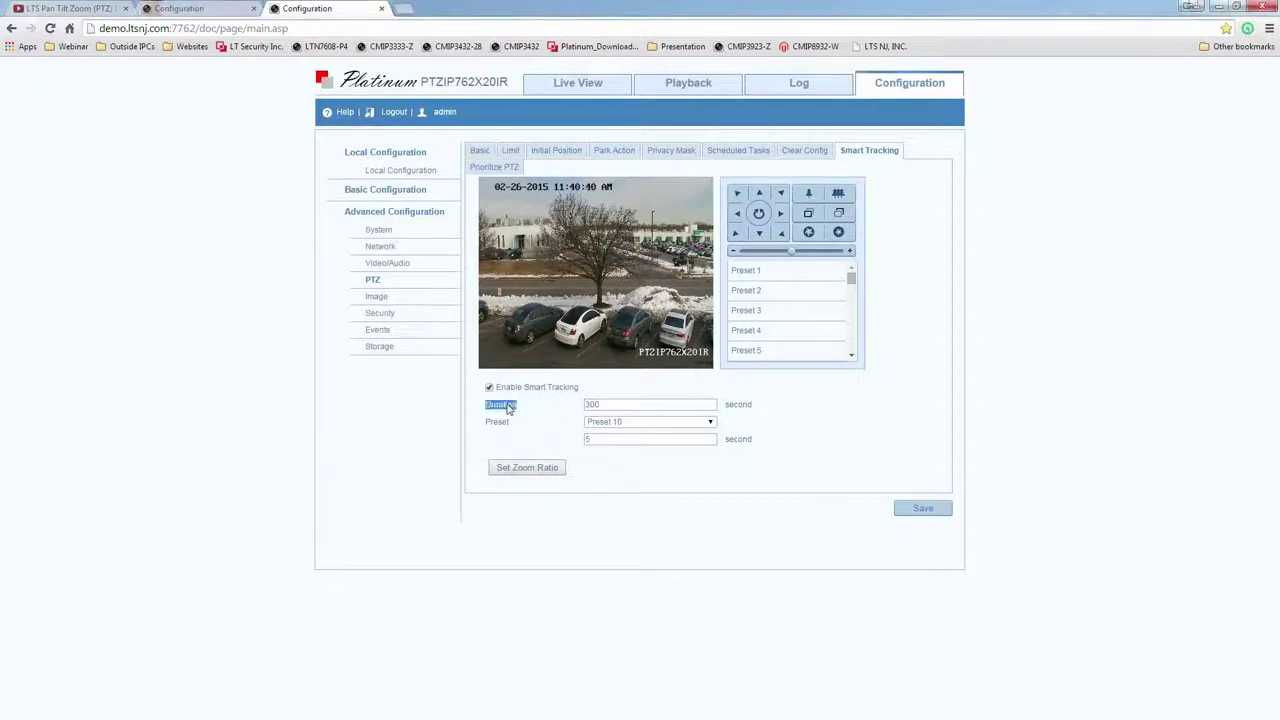
click(689, 406)
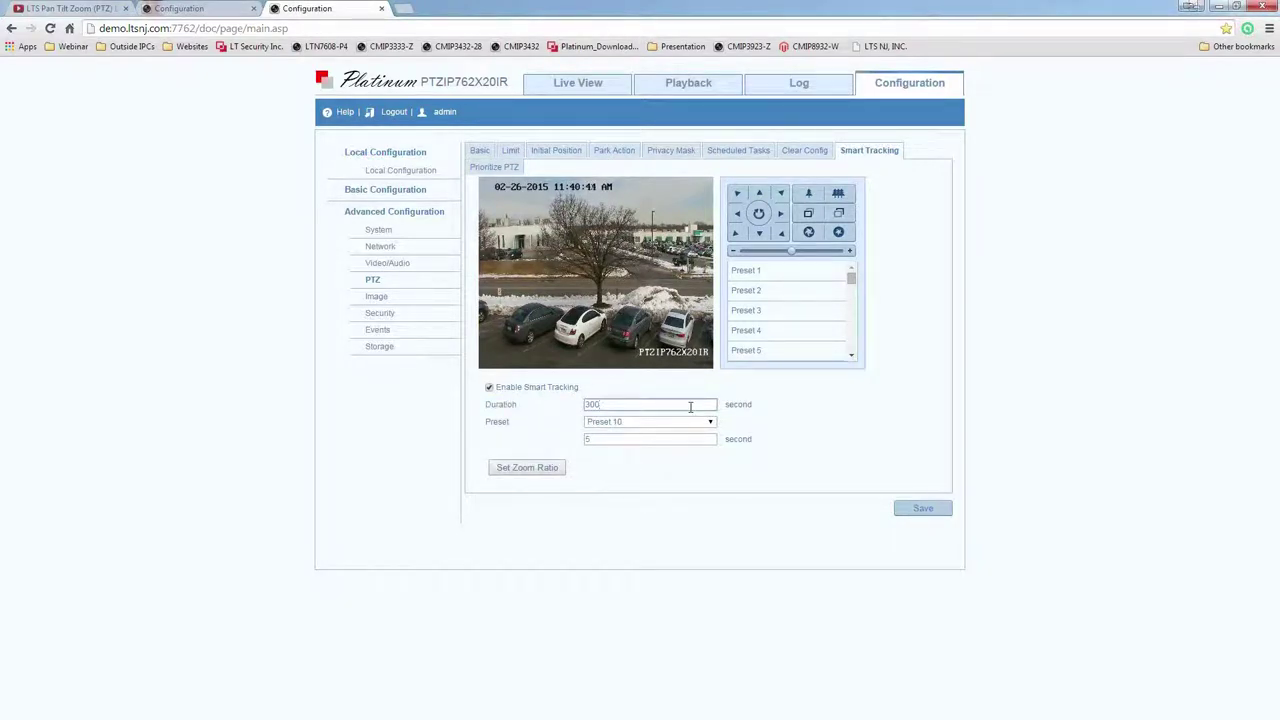
double_click(690, 406)
text(5)
click(710, 423)
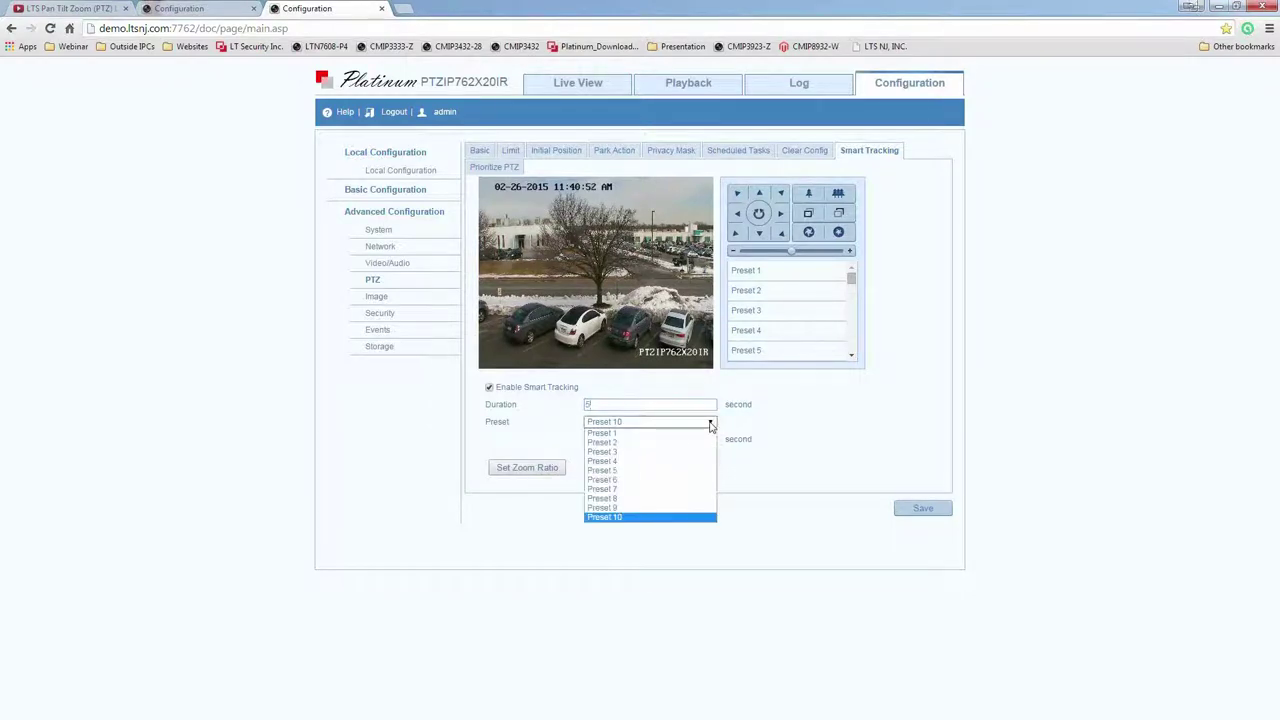
click(630, 517)
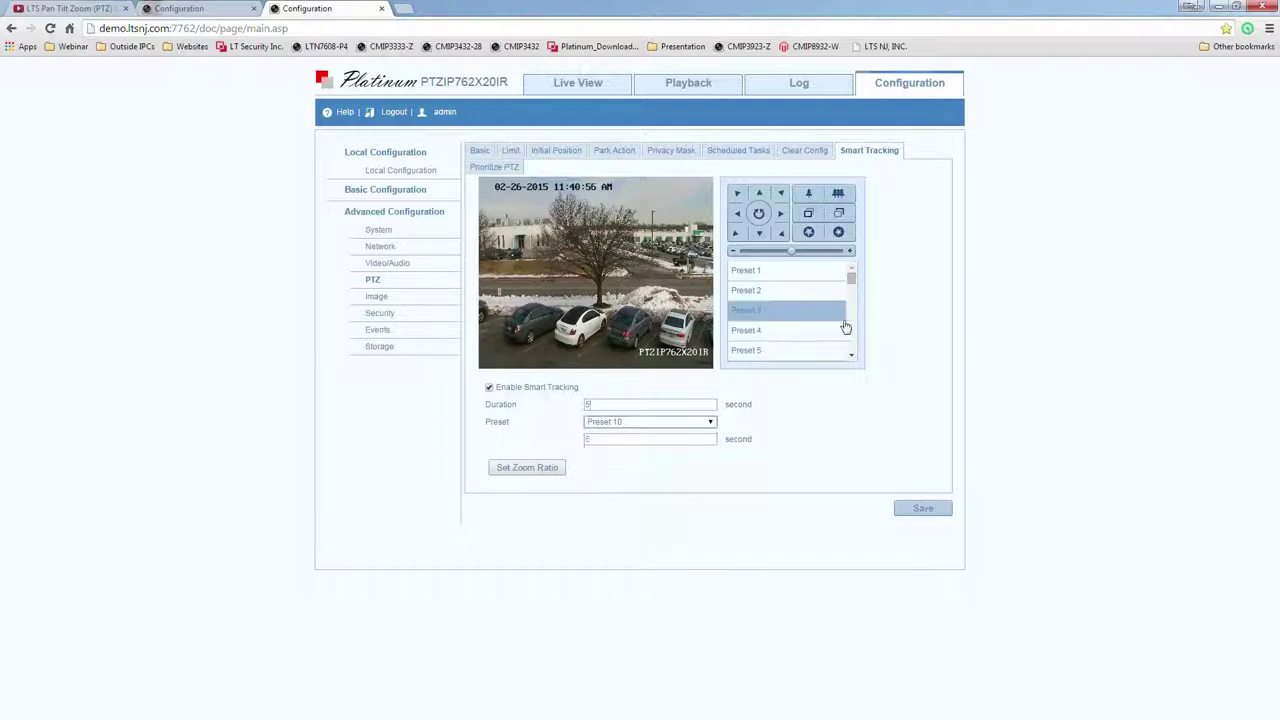
Call Preset 10, save the smart tracking settings, and zoom in to set the zoom ratio.
scroll(796, 332, down, 3)
click(790, 276)
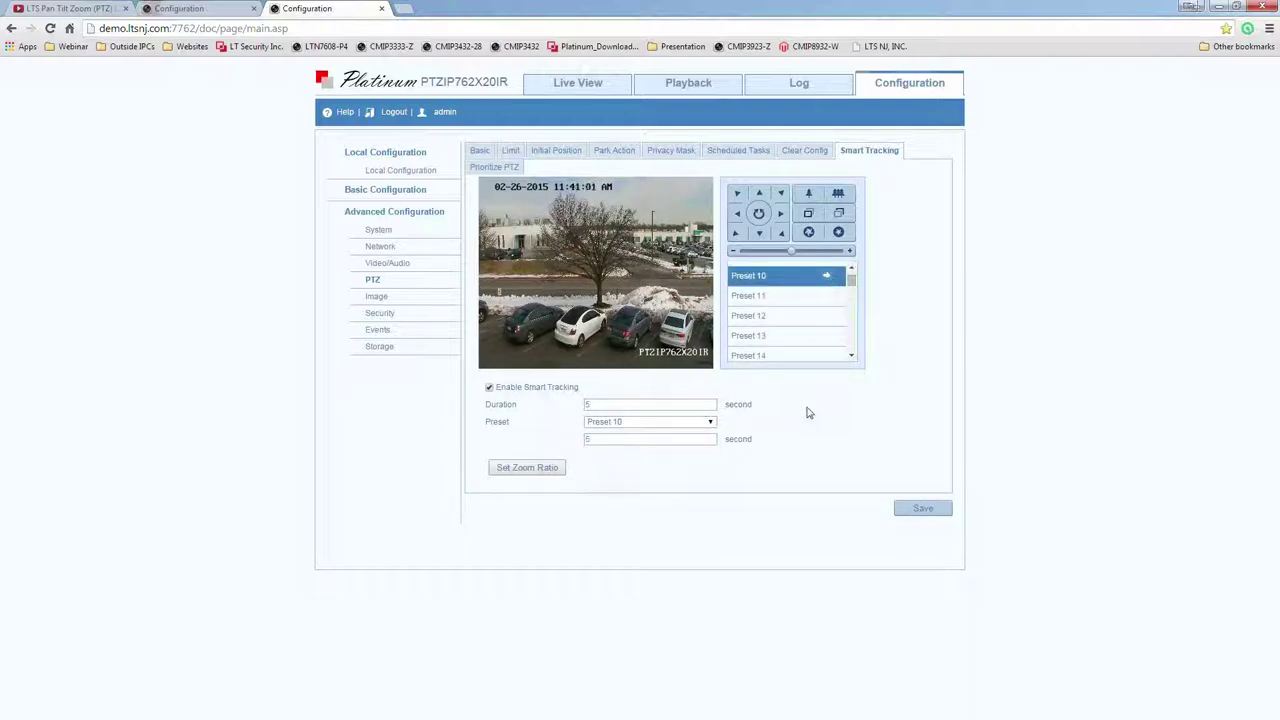
click(827, 277)
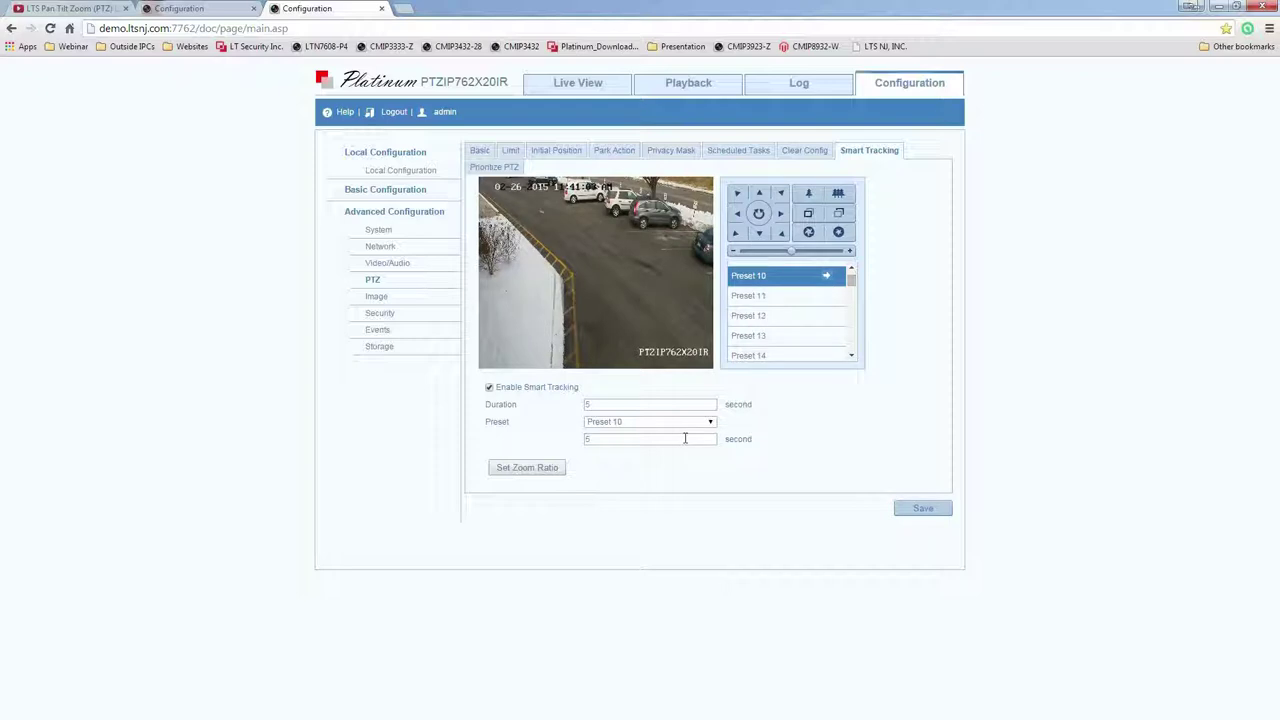
click(646, 438)
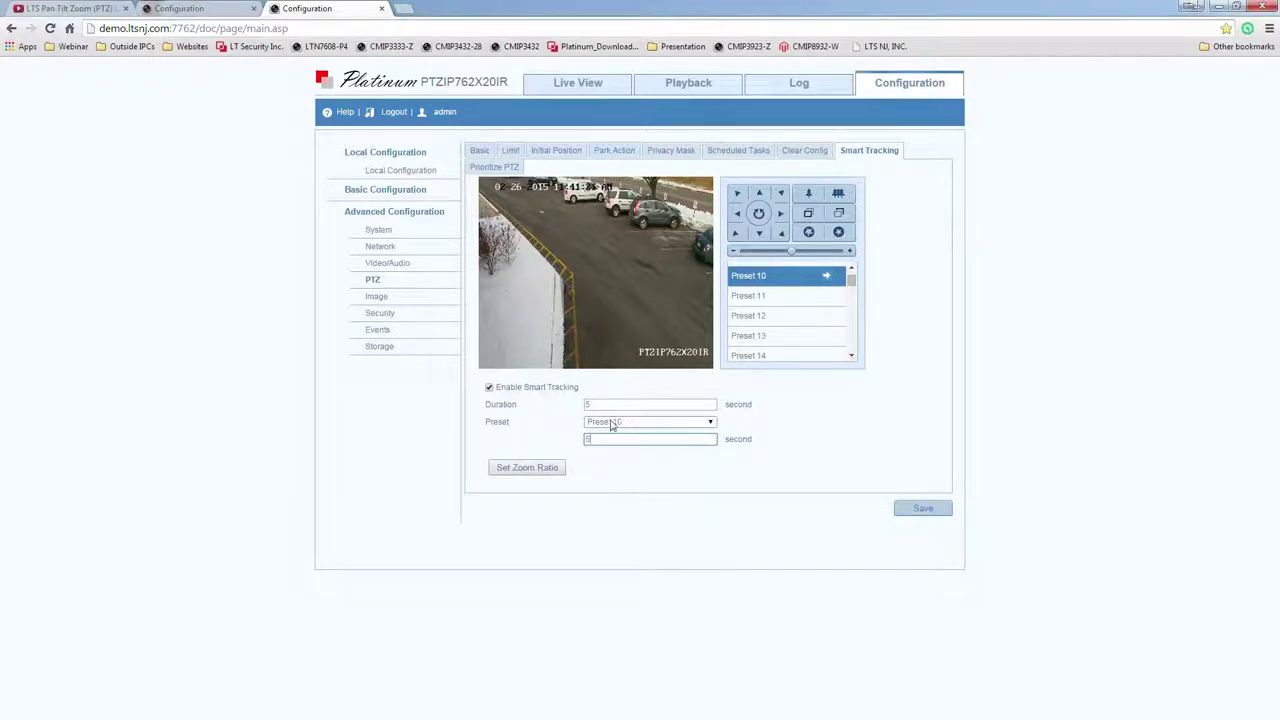
click(925, 508)
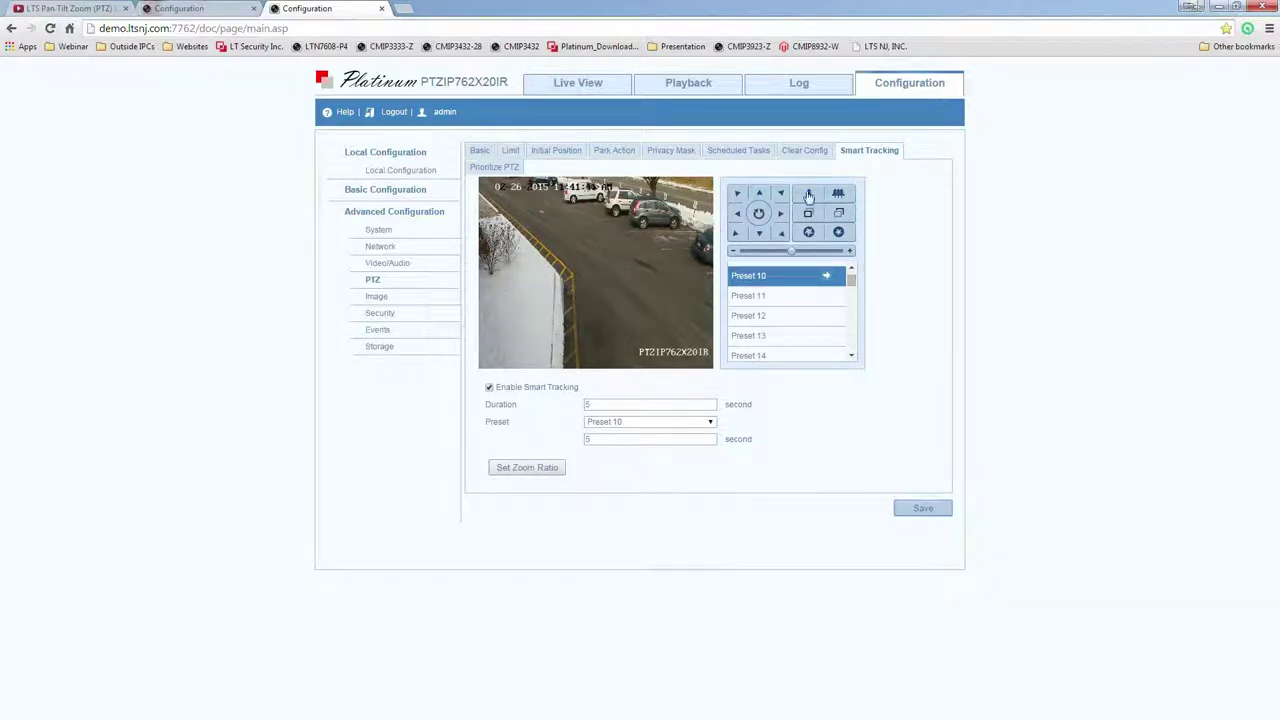
click(840, 193)
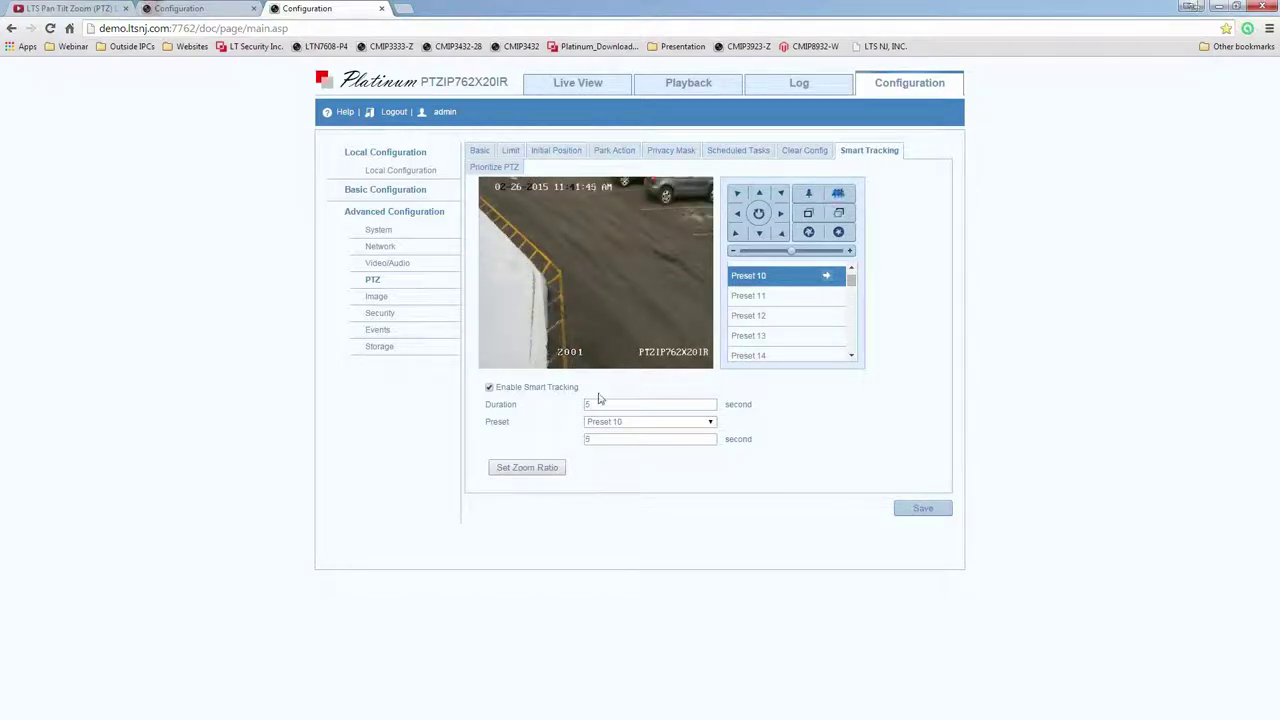
click(520, 472)
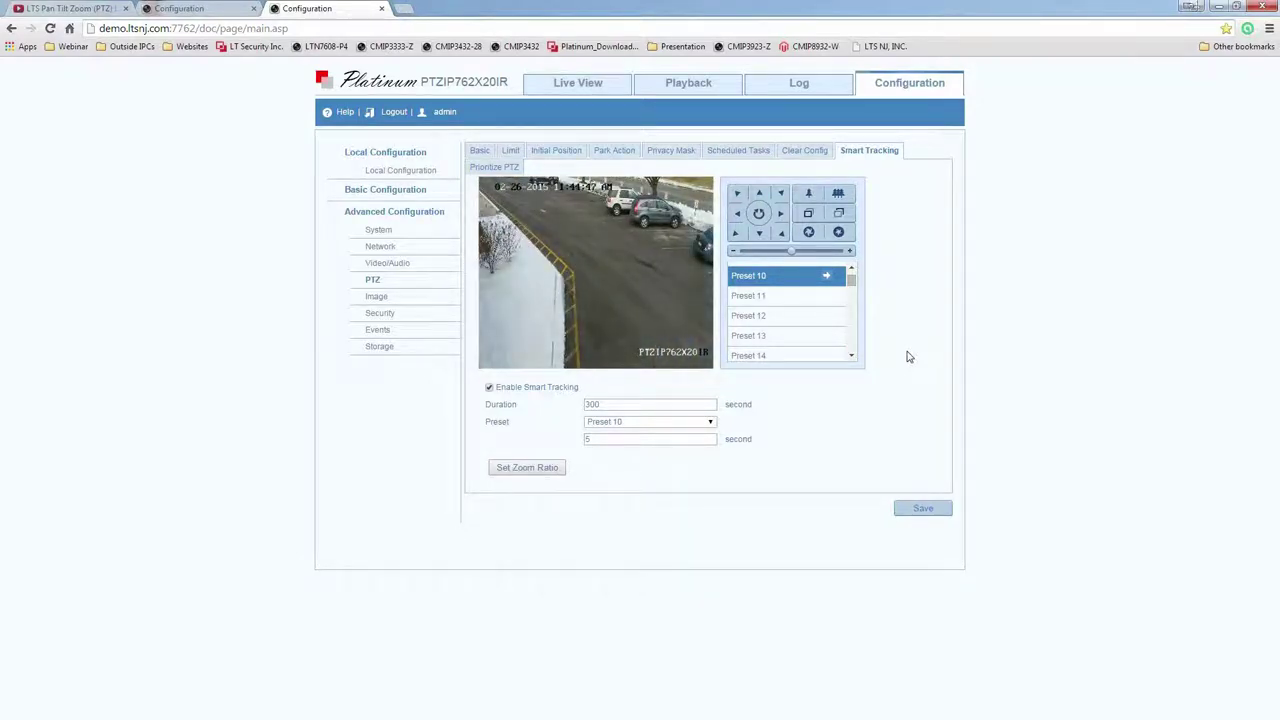
Save the smart tracking settings with the duration back at 300 seconds.
click(941, 510)
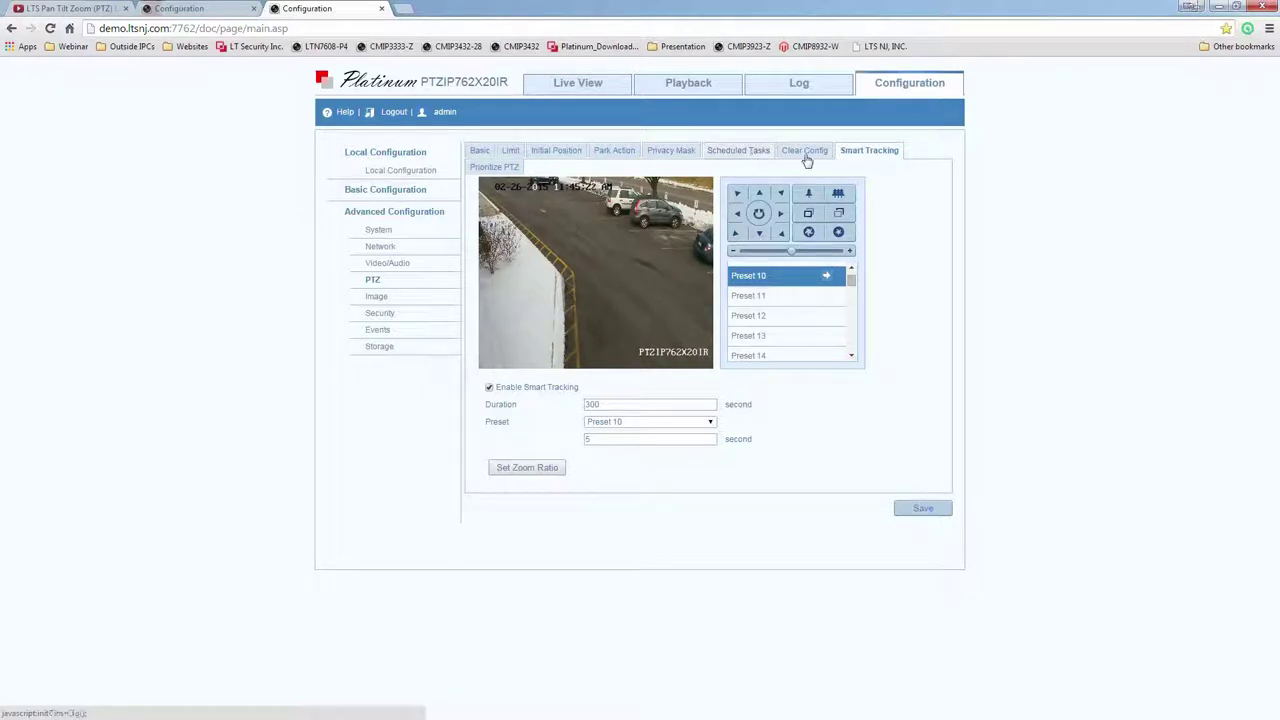
Go to PTZ Scheduled Tasks and tick Enable Scheduled Task.
click(748, 158)
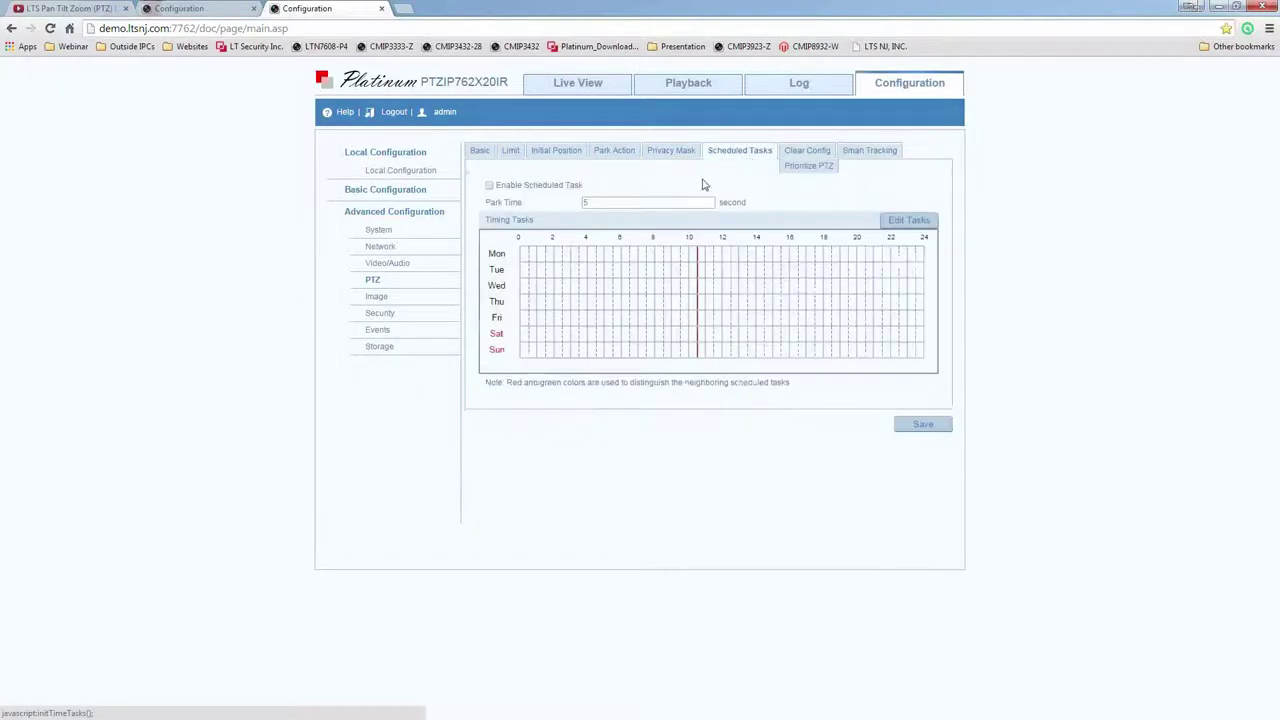
click(489, 185)
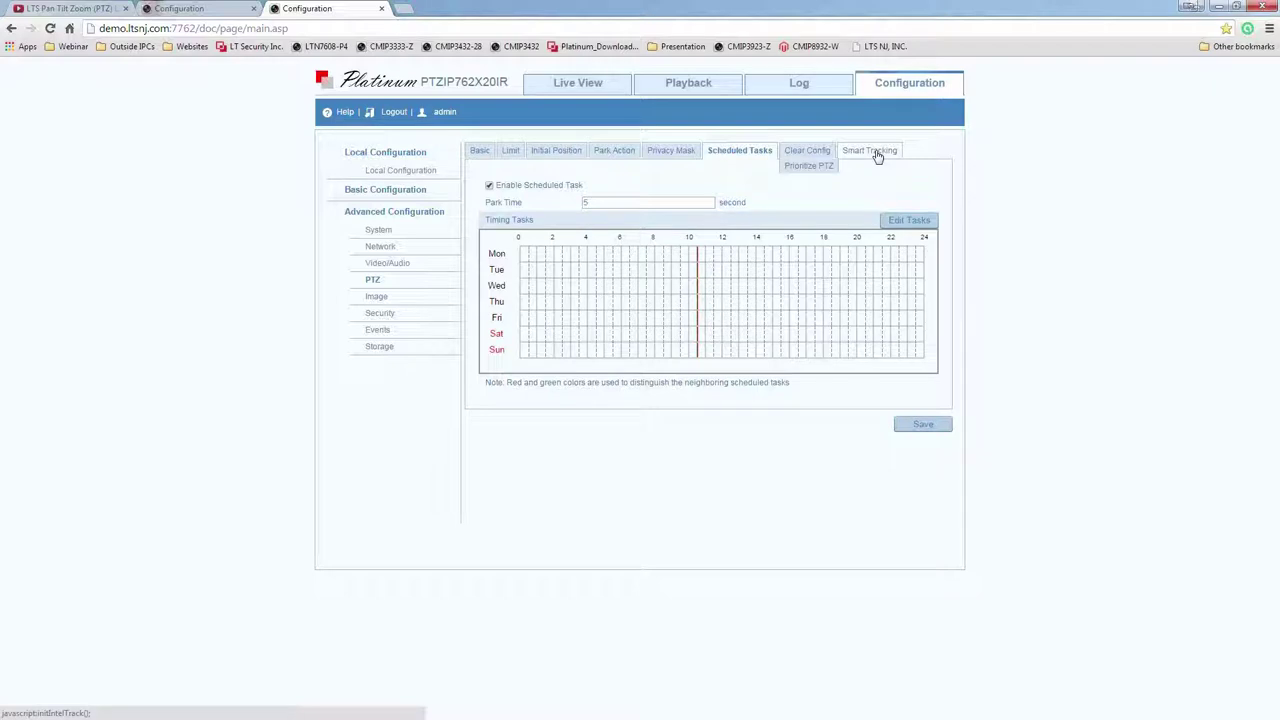
click(877, 156)
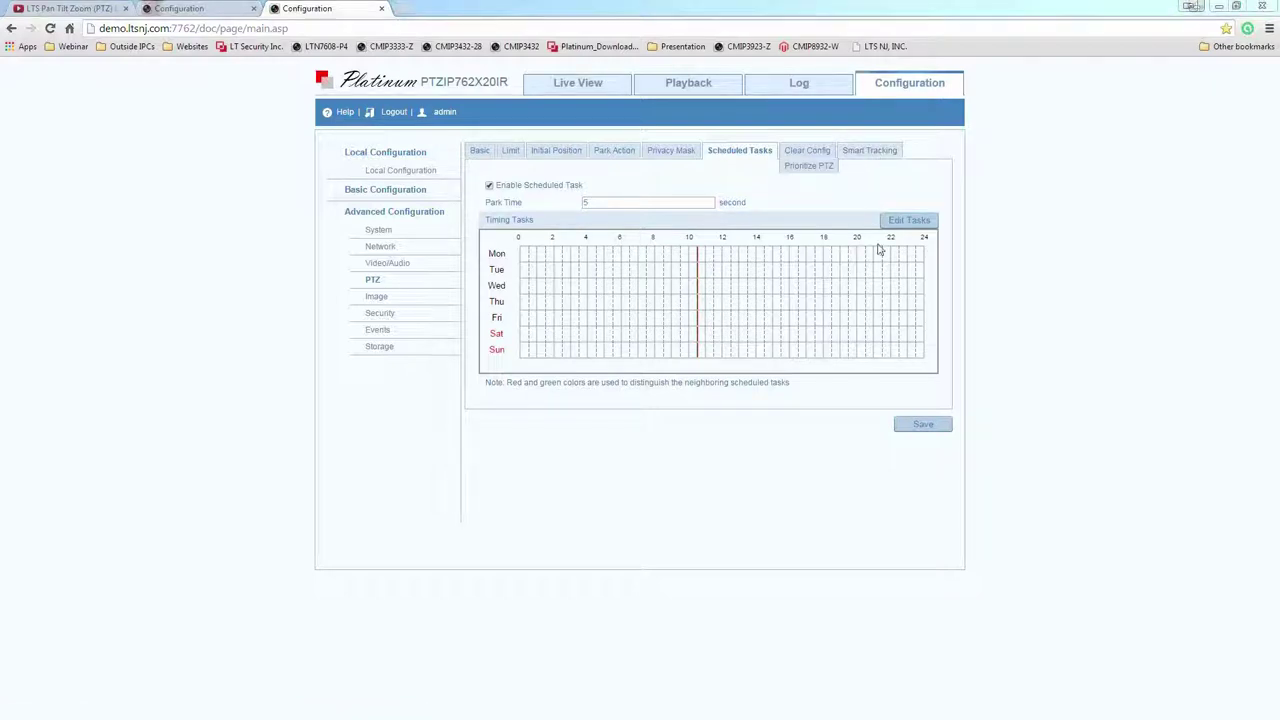
click(872, 152)
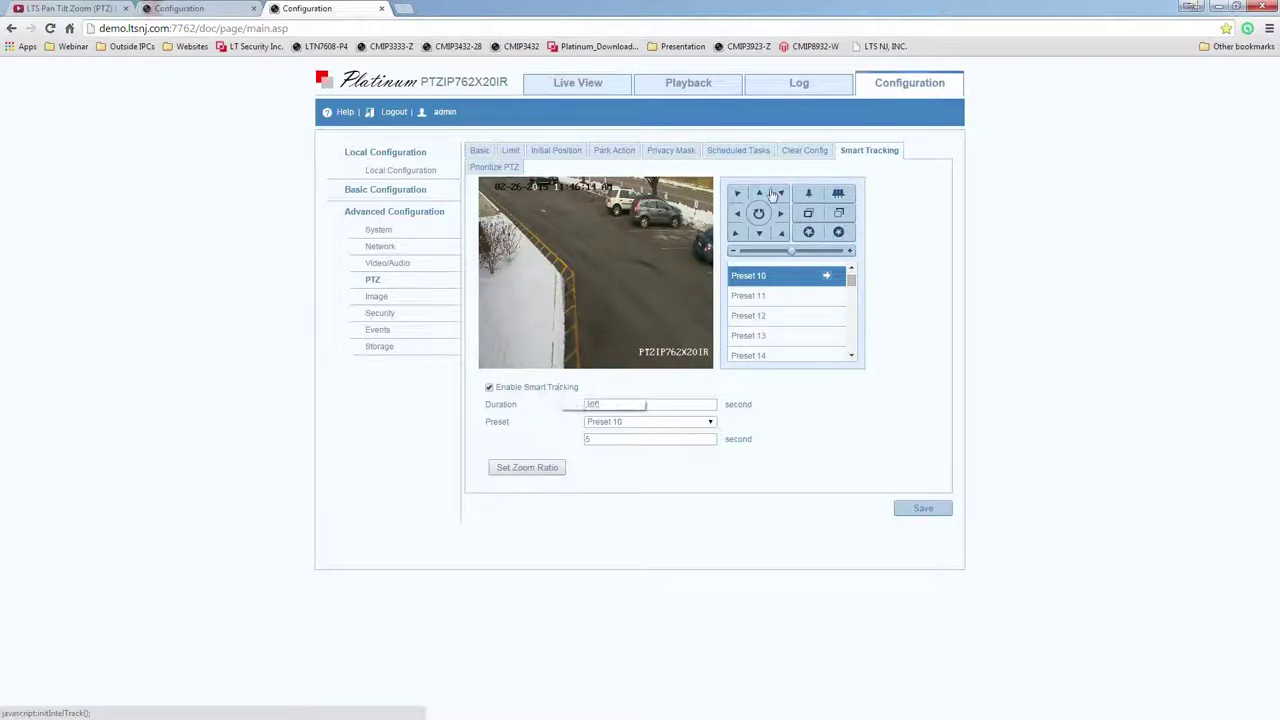
click(760, 156)
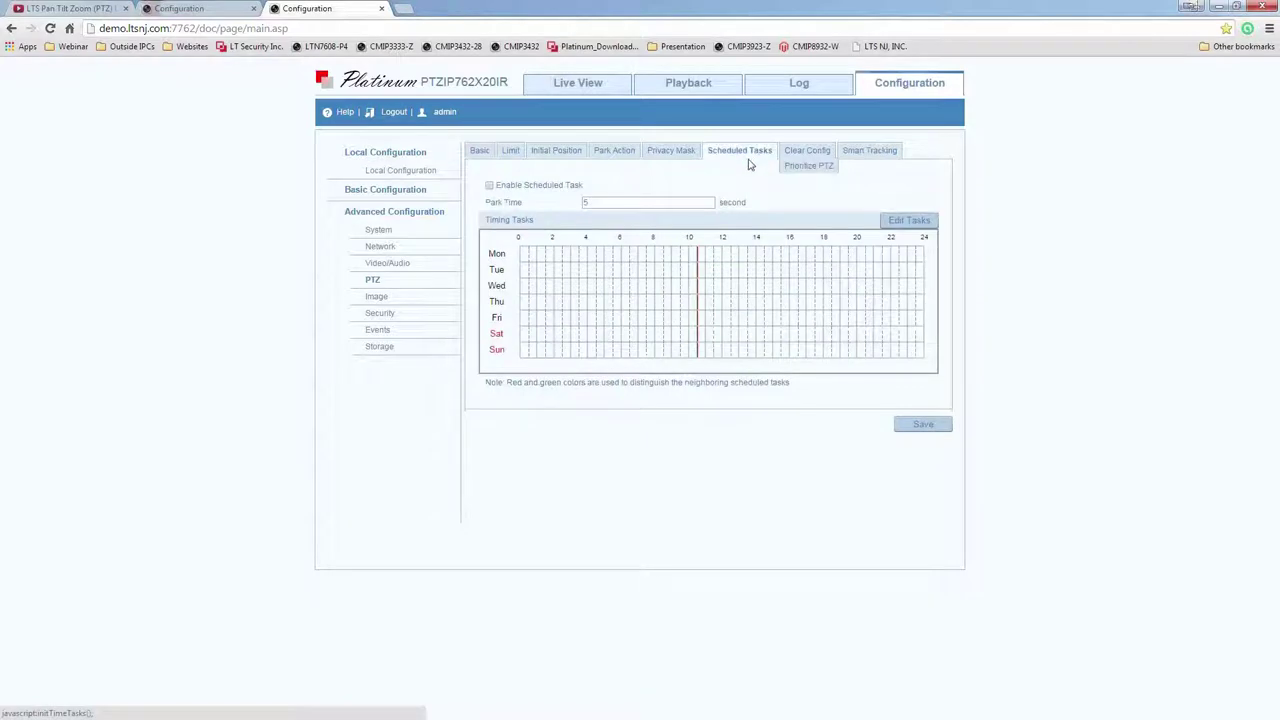
click(491, 187)
Enable scheduled tasks and set Period 1's start time to 11:50 in the timing tasks editor.
click(490, 186)
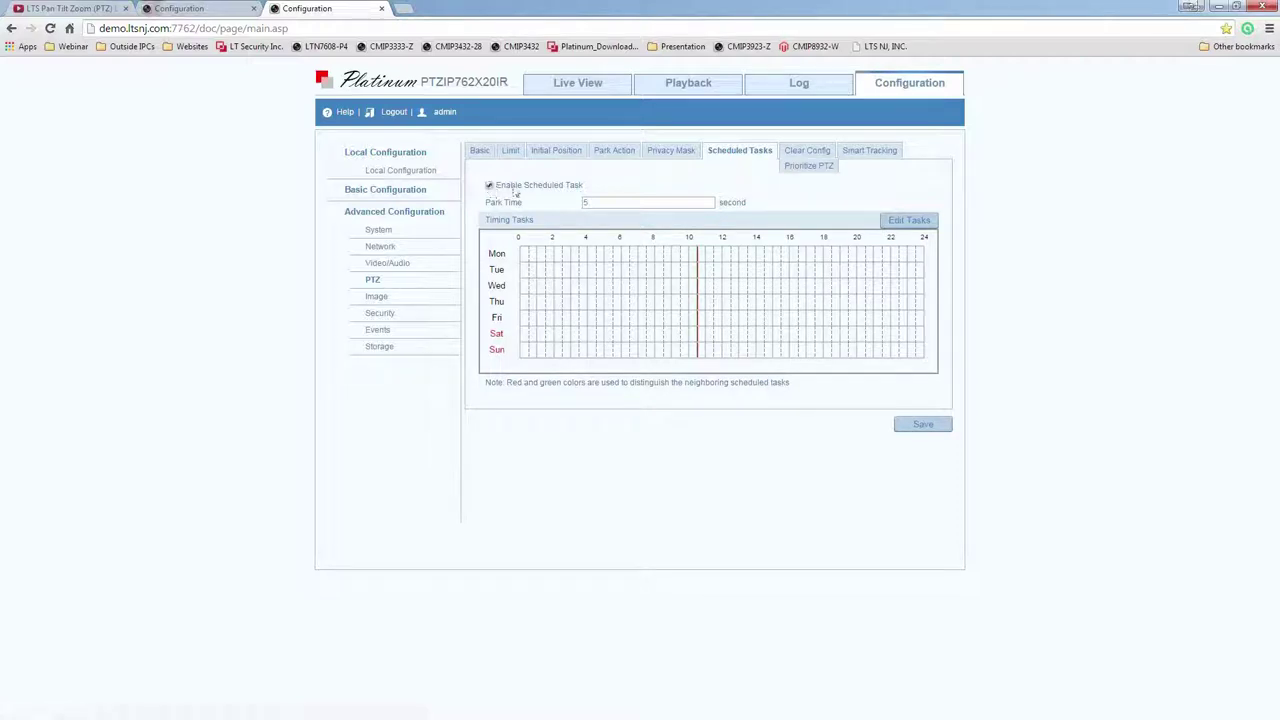
click(906, 221)
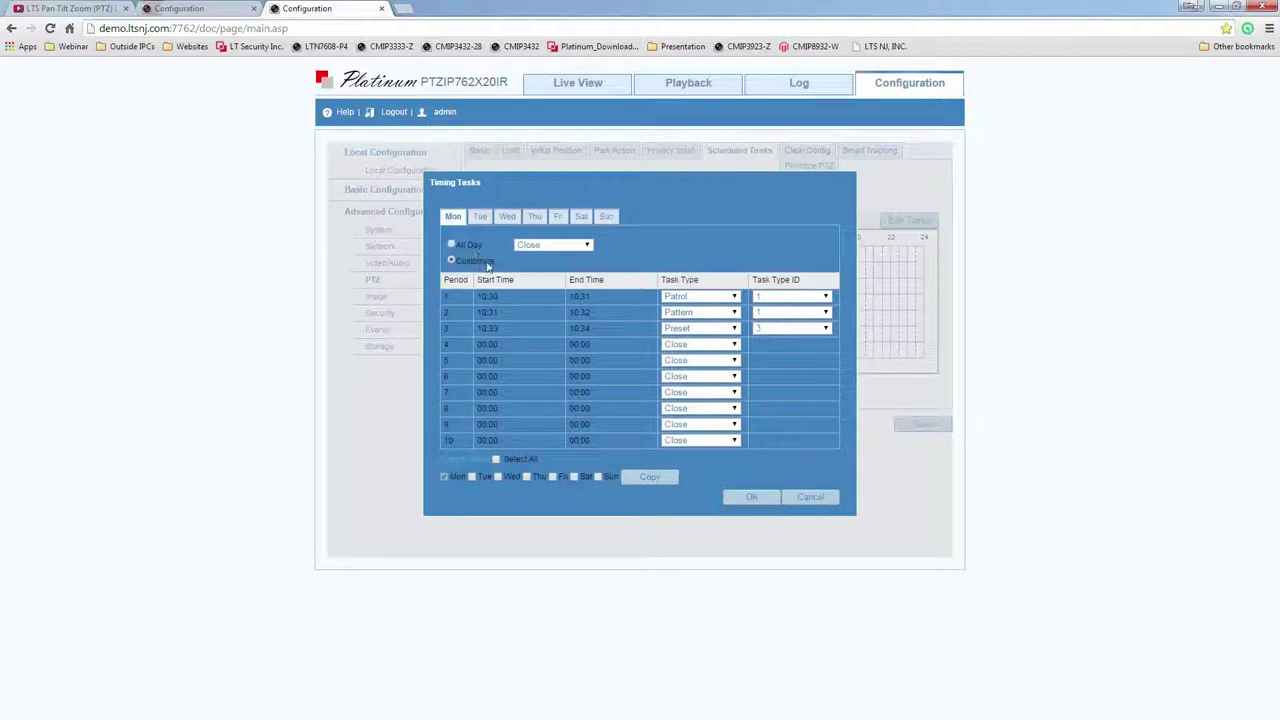
click(524, 297)
click(520, 302)
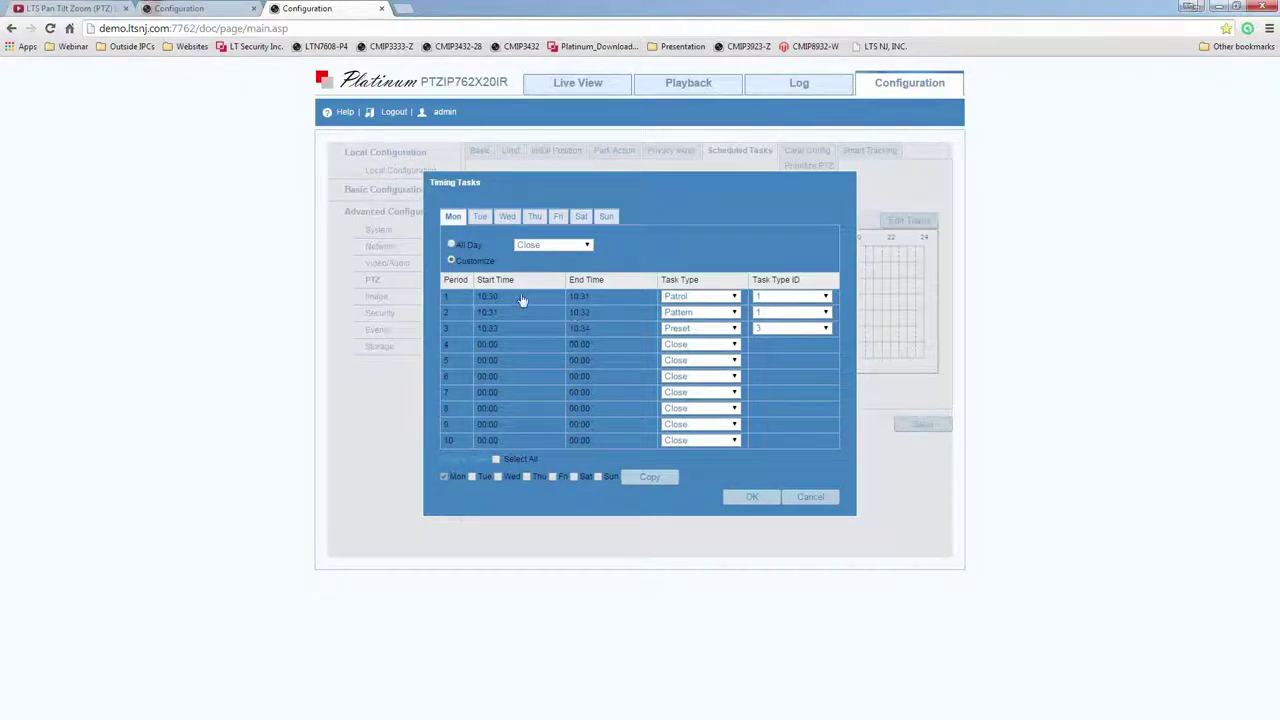
click(522, 303)
click(504, 317)
text(11)
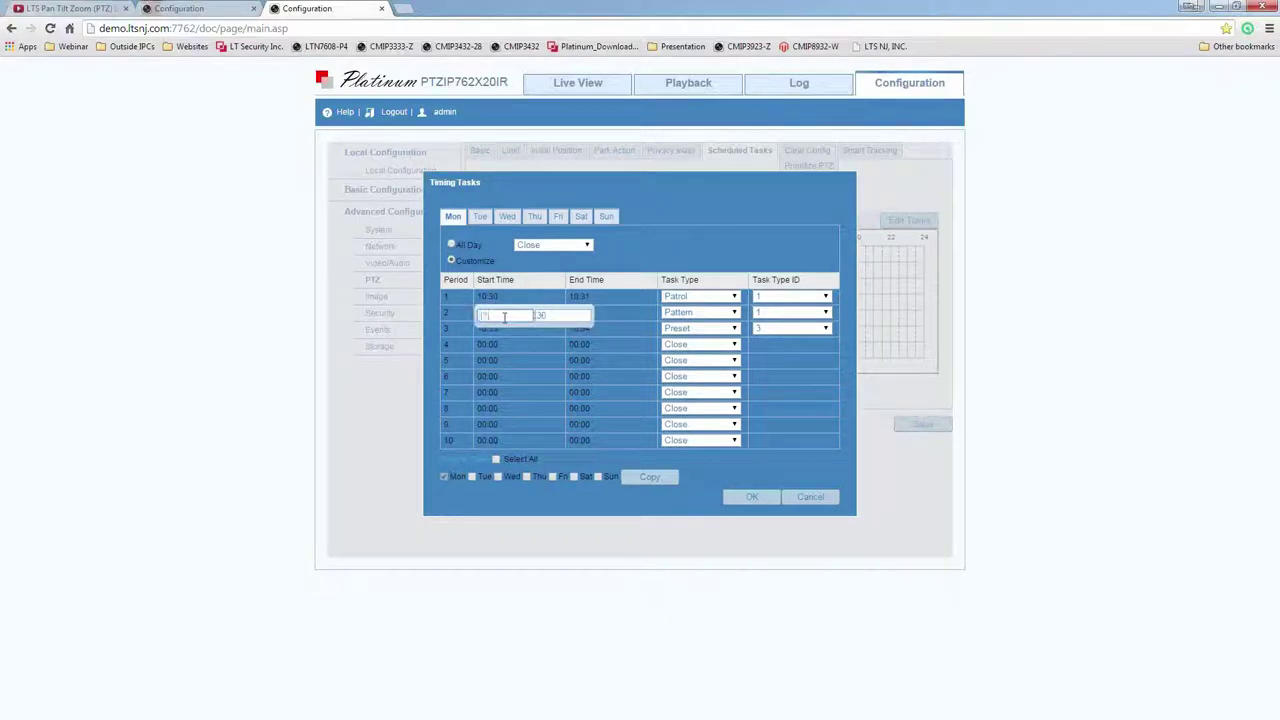
key(Tab)
text(50)
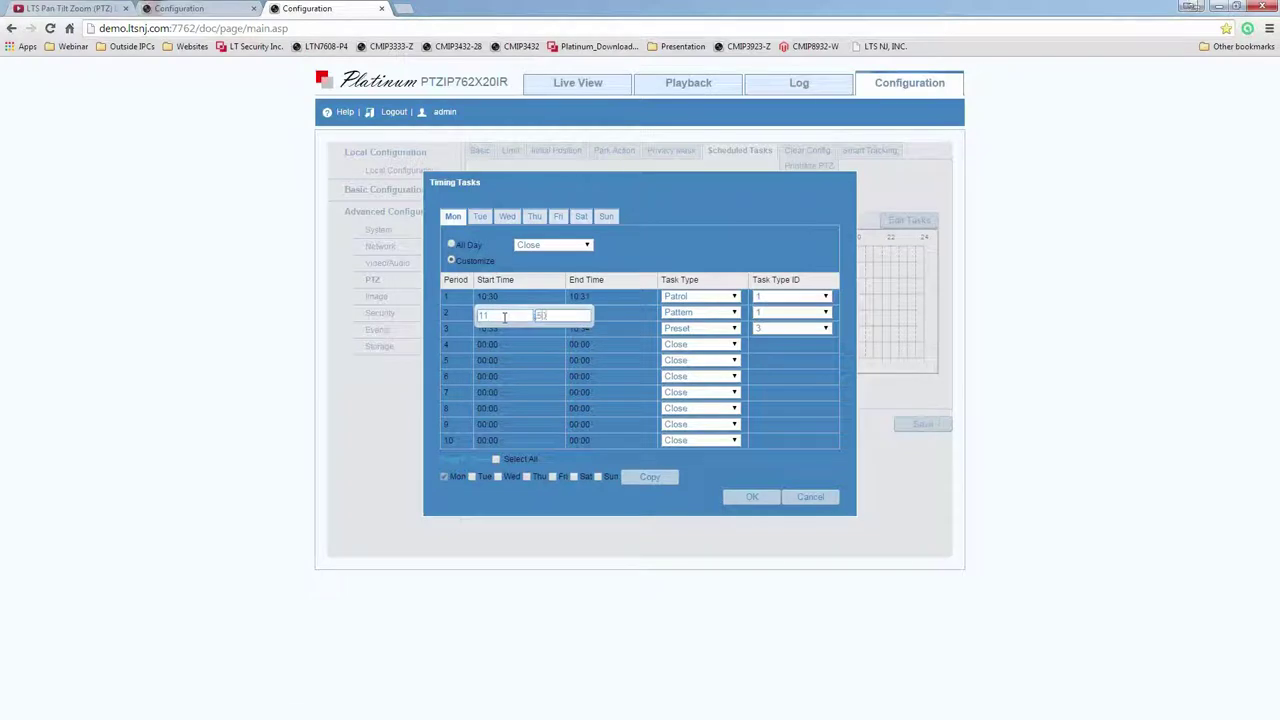
click(572, 305)
Make Period 1 a Pattern task ending at 11:53 and copy Monday's tasks to all days.
click(576, 312)
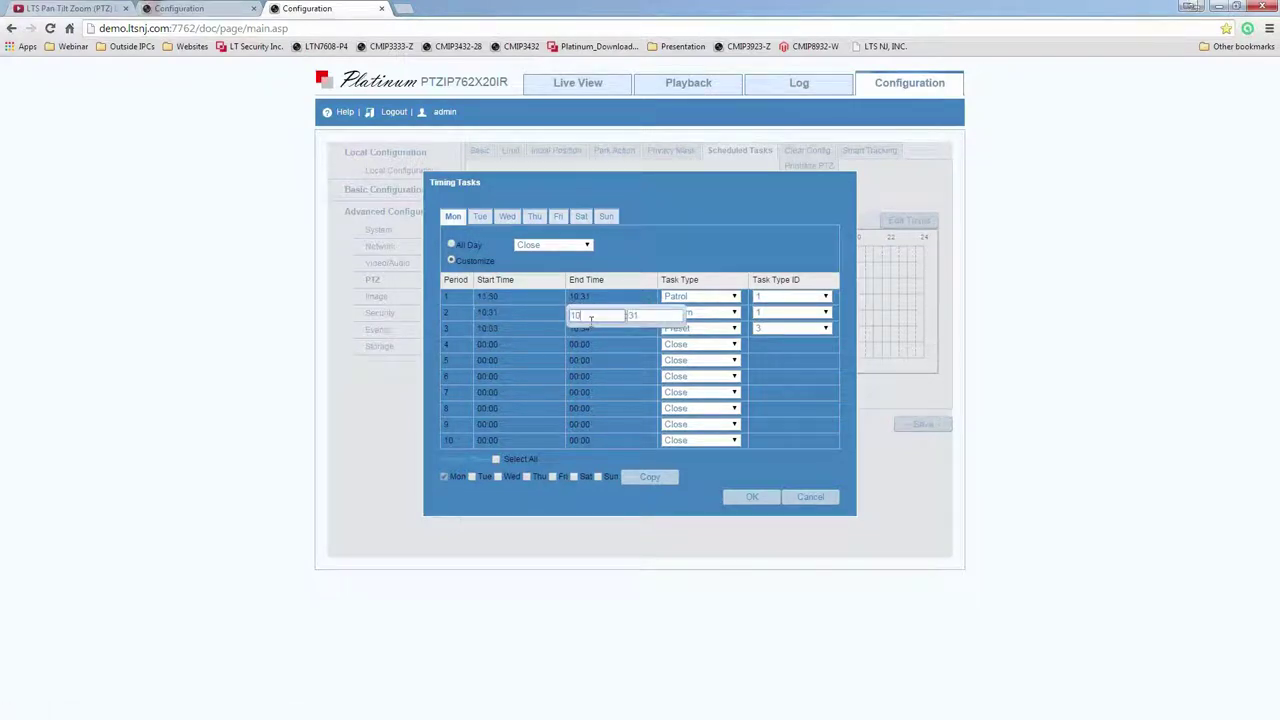
text(11)
key(Tab)
text(53)
click(650, 303)
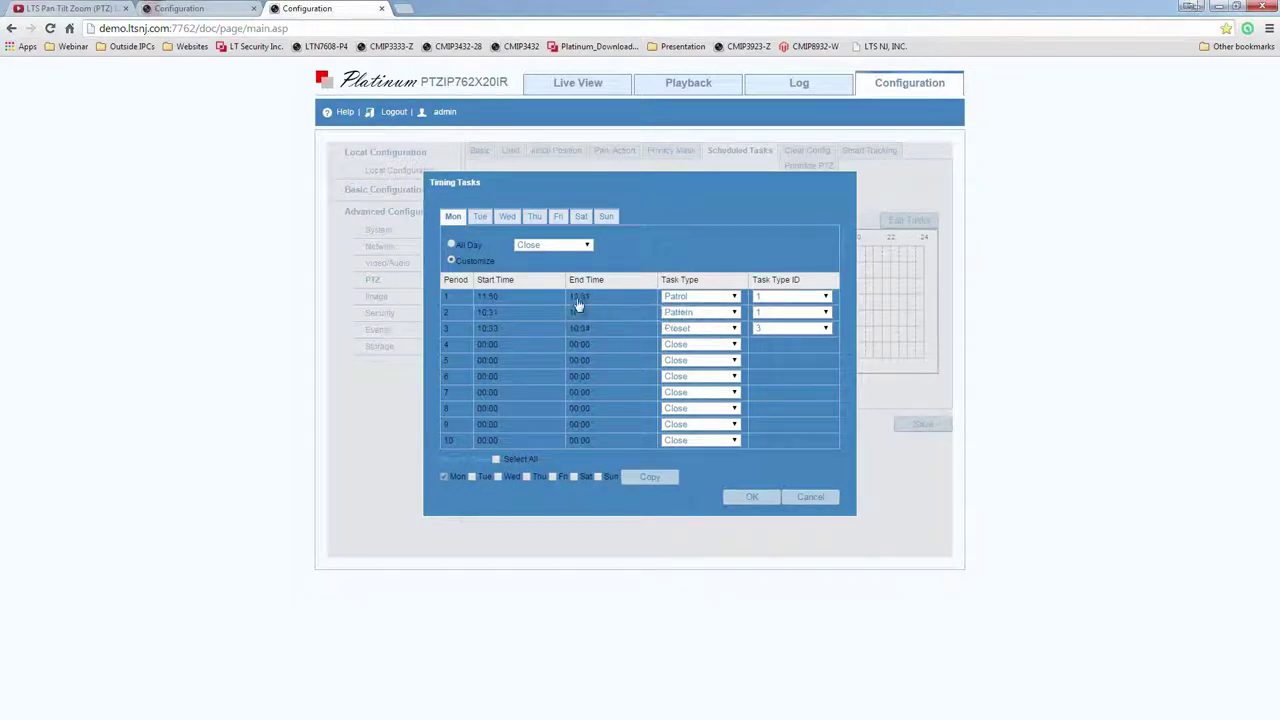
click(719, 297)
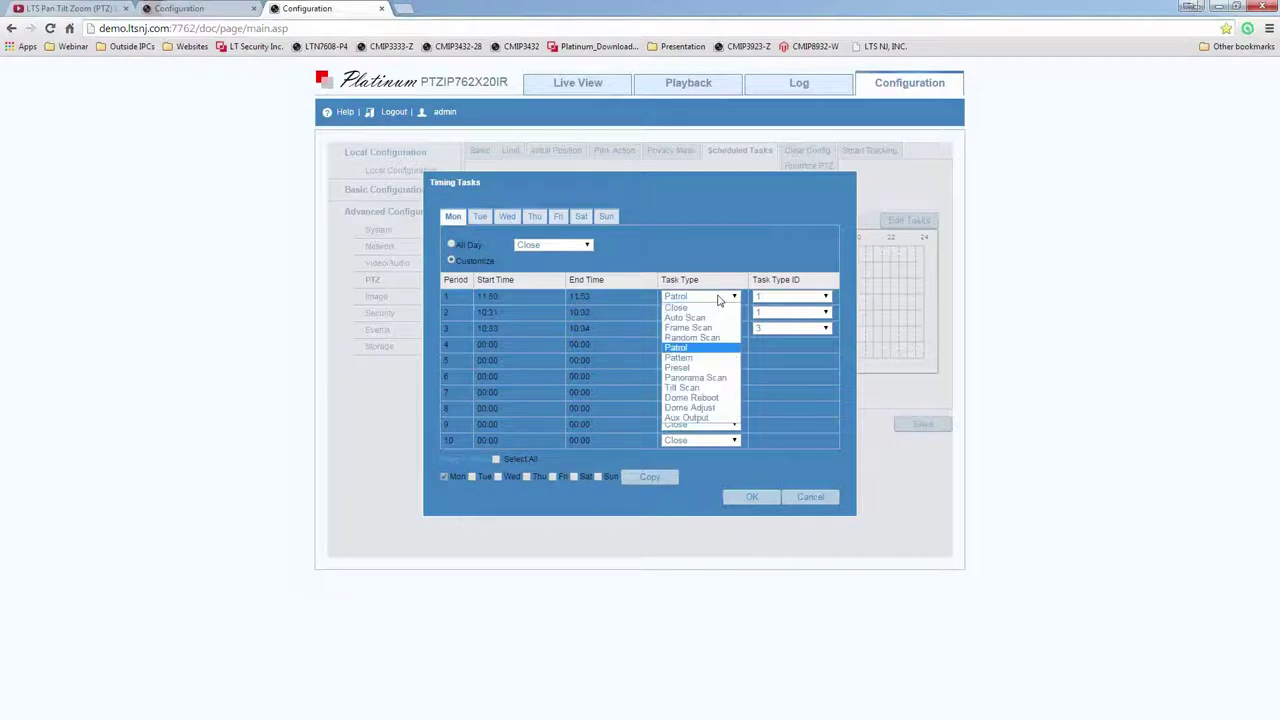
click(700, 360)
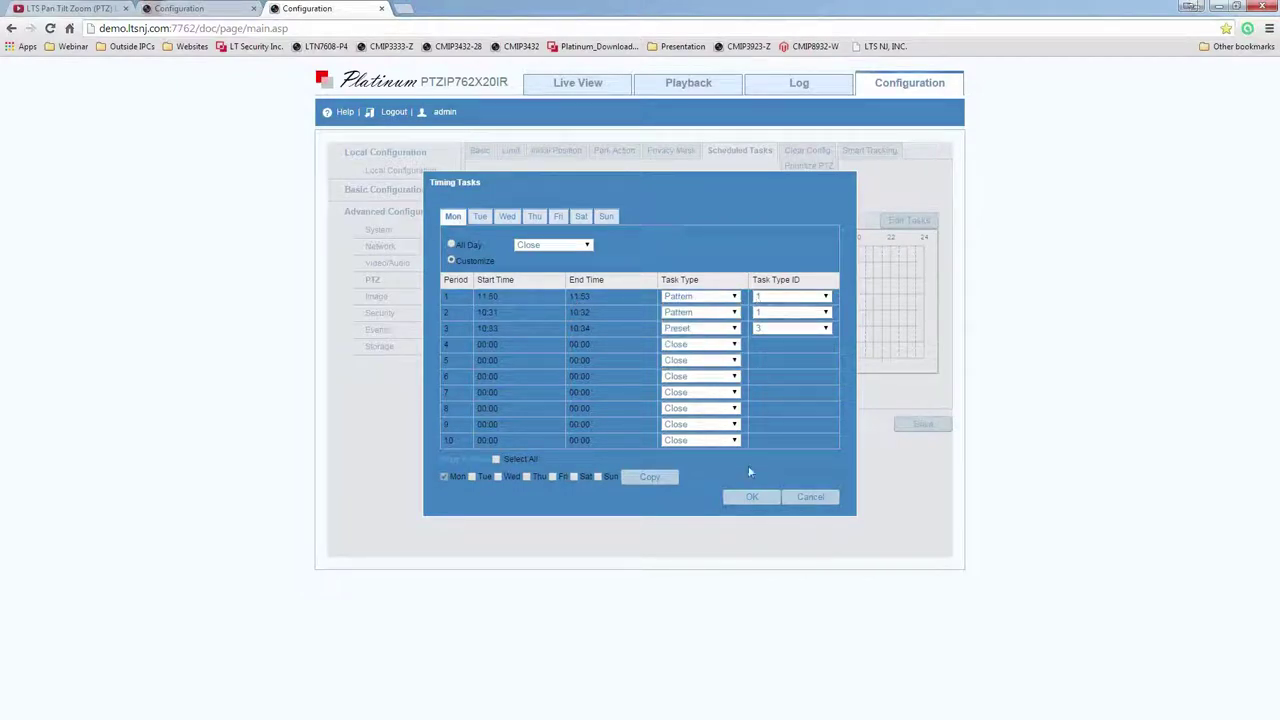
click(497, 461)
click(632, 478)
Accept the timing tasks and save the scheduled task settings.
click(750, 497)
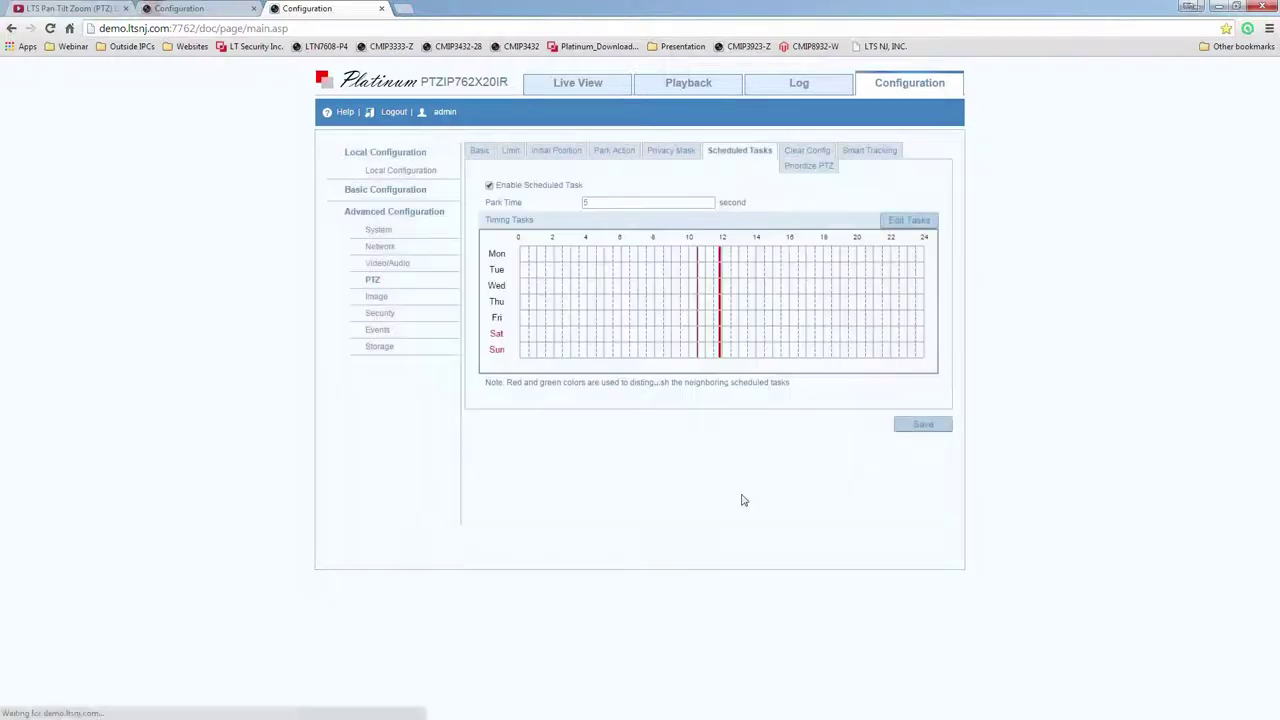
click(920, 426)
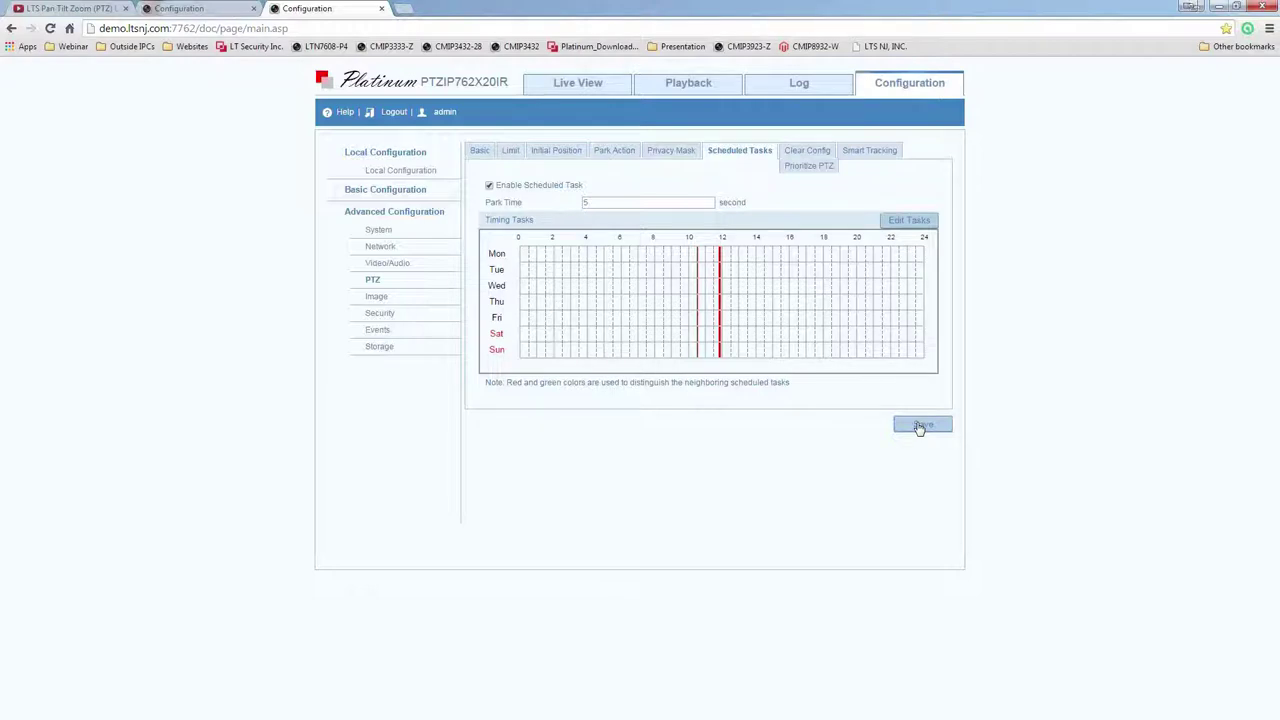
click(920, 427)
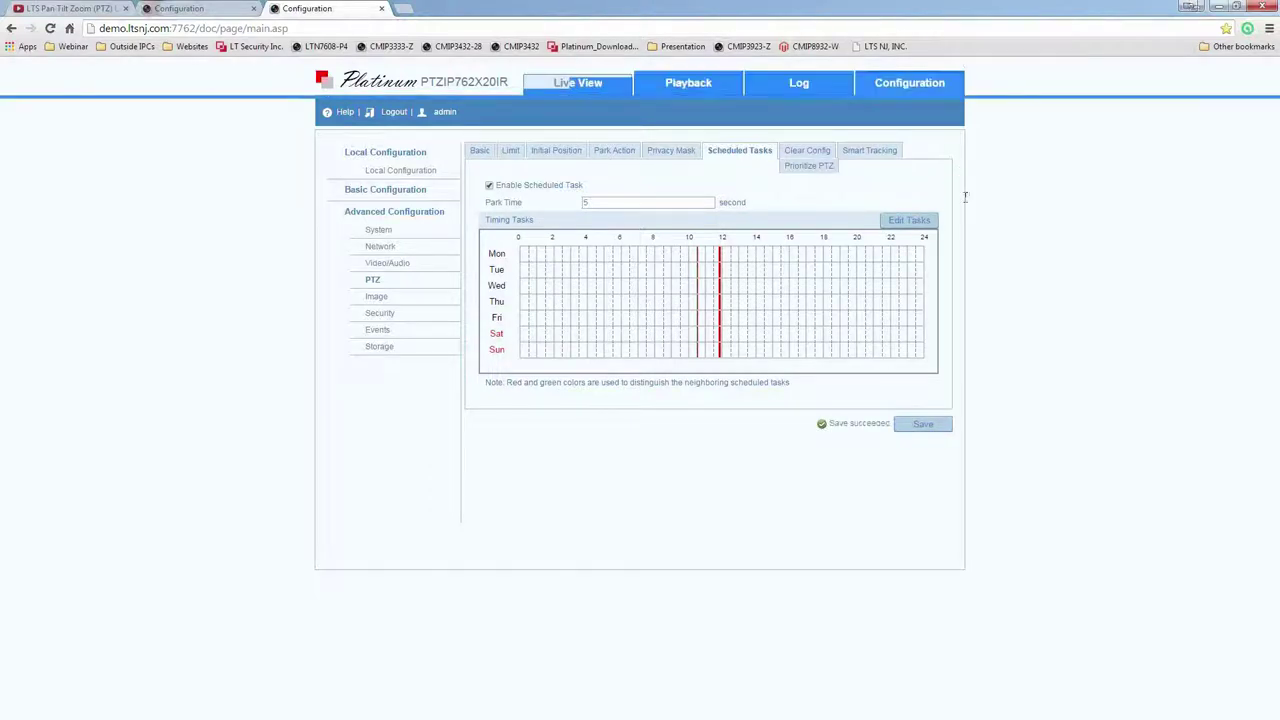
Review the timing tasks without changes, check Live View, then return to Configuration.
click(907, 220)
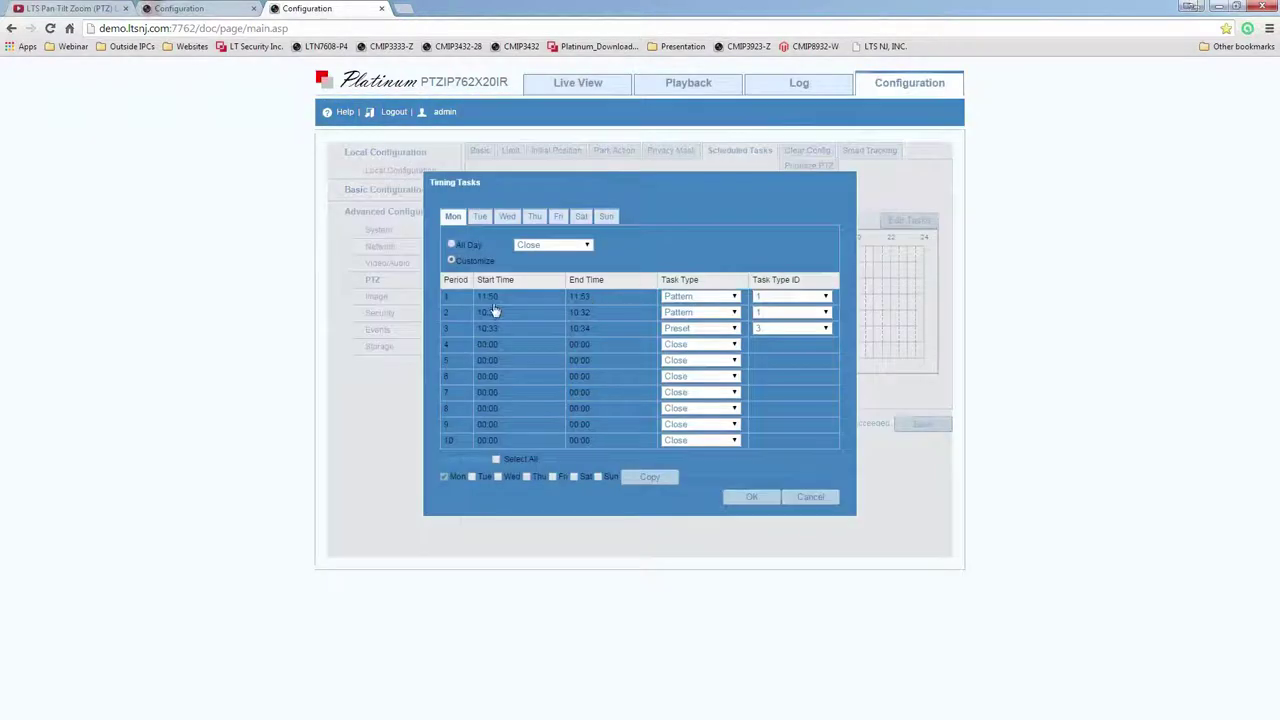
click(810, 498)
click(588, 90)
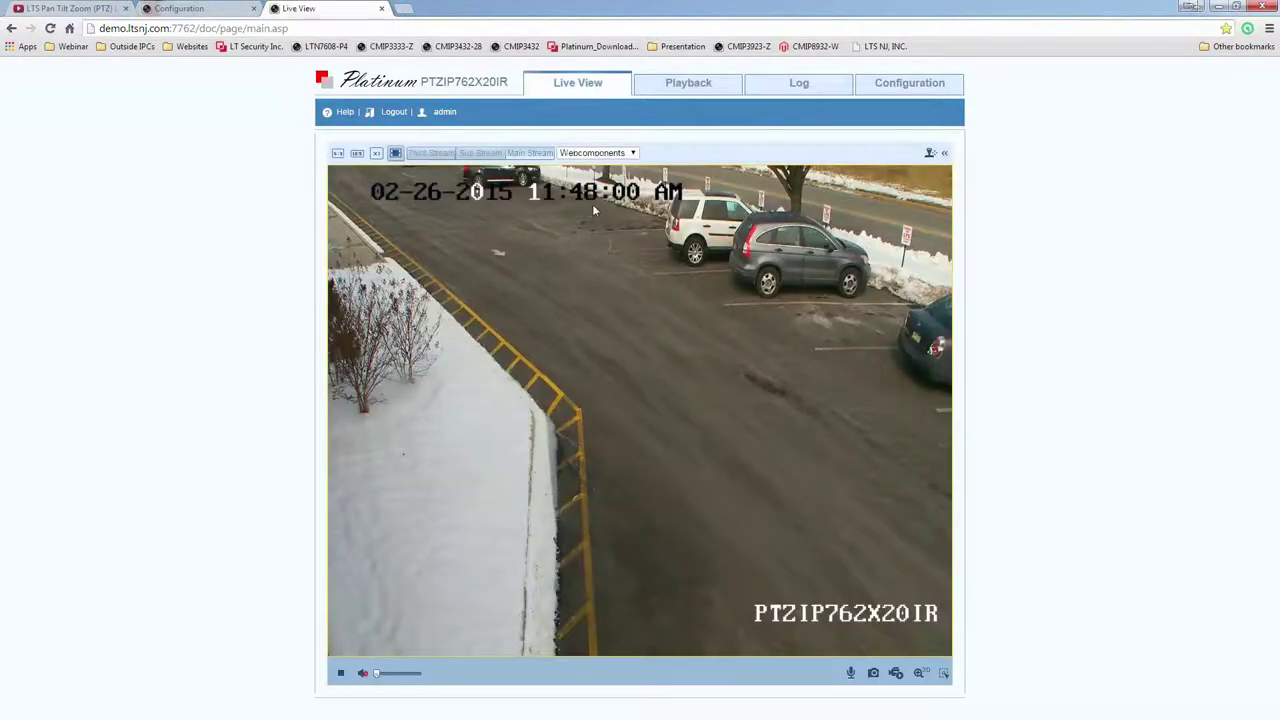
click(887, 92)
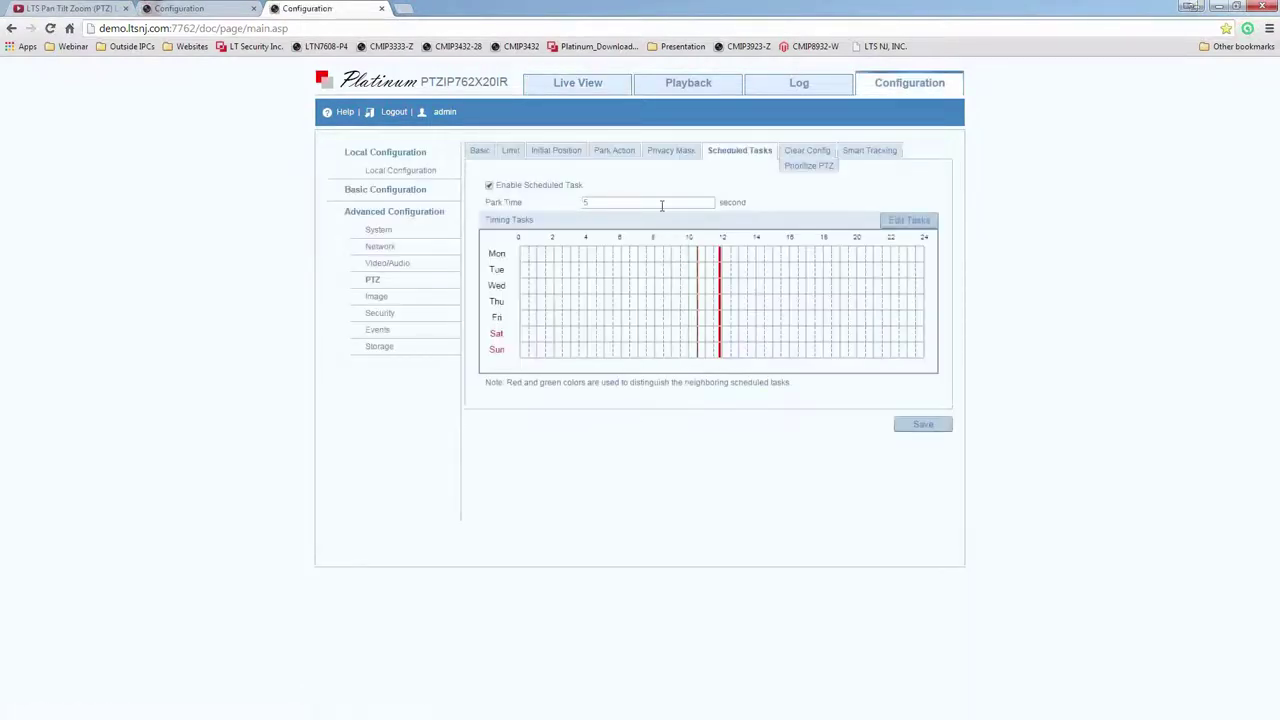
Make period 2 a Preset task using preset 3.
click(911, 221)
click(697, 312)
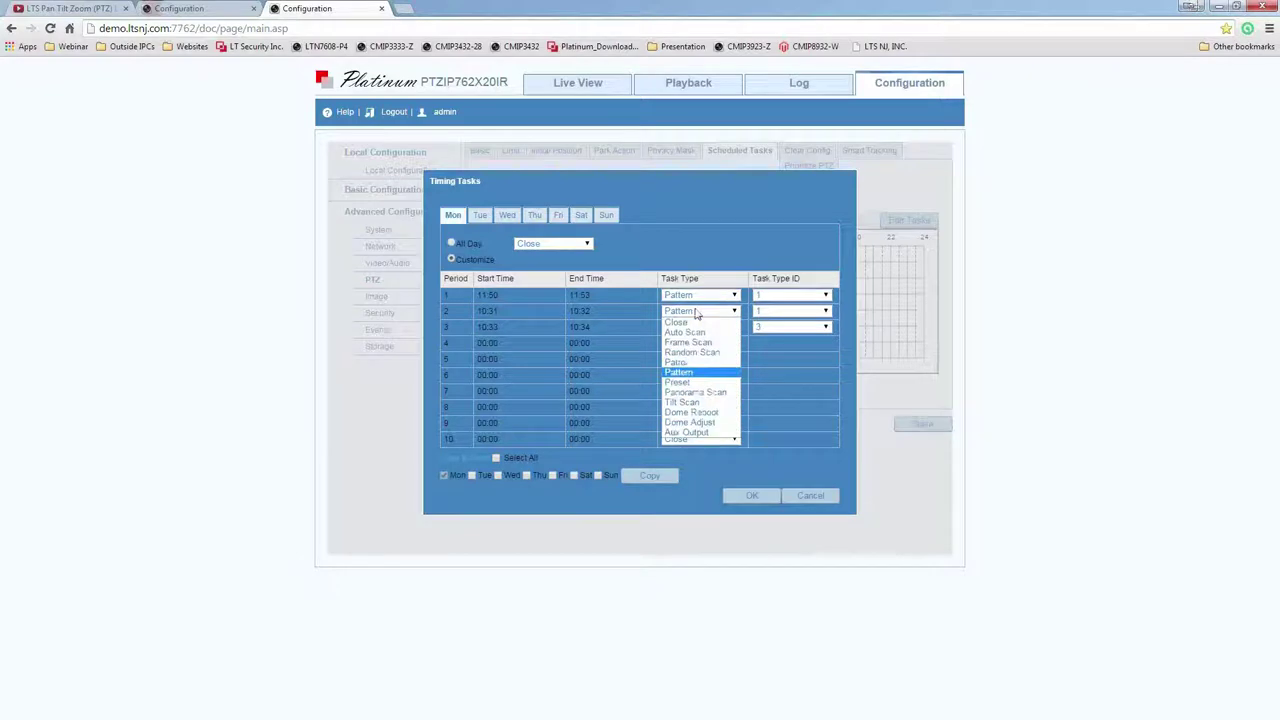
click(703, 383)
click(790, 311)
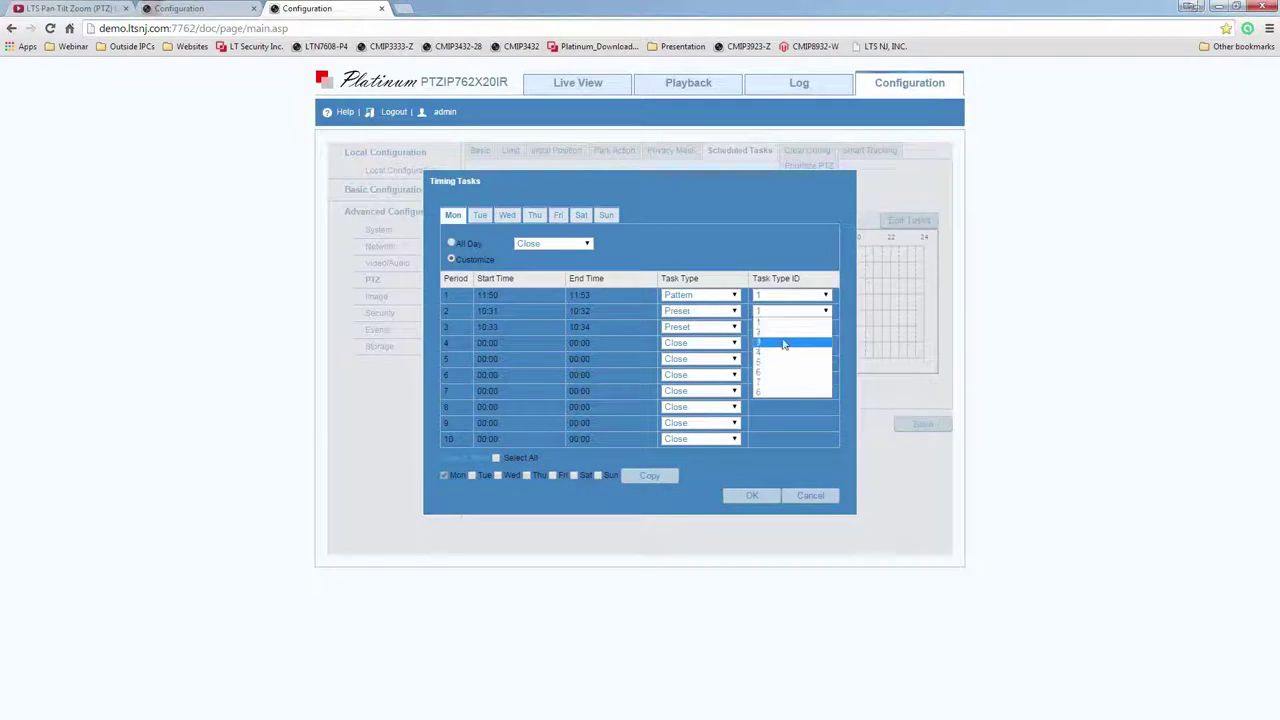
click(784, 344)
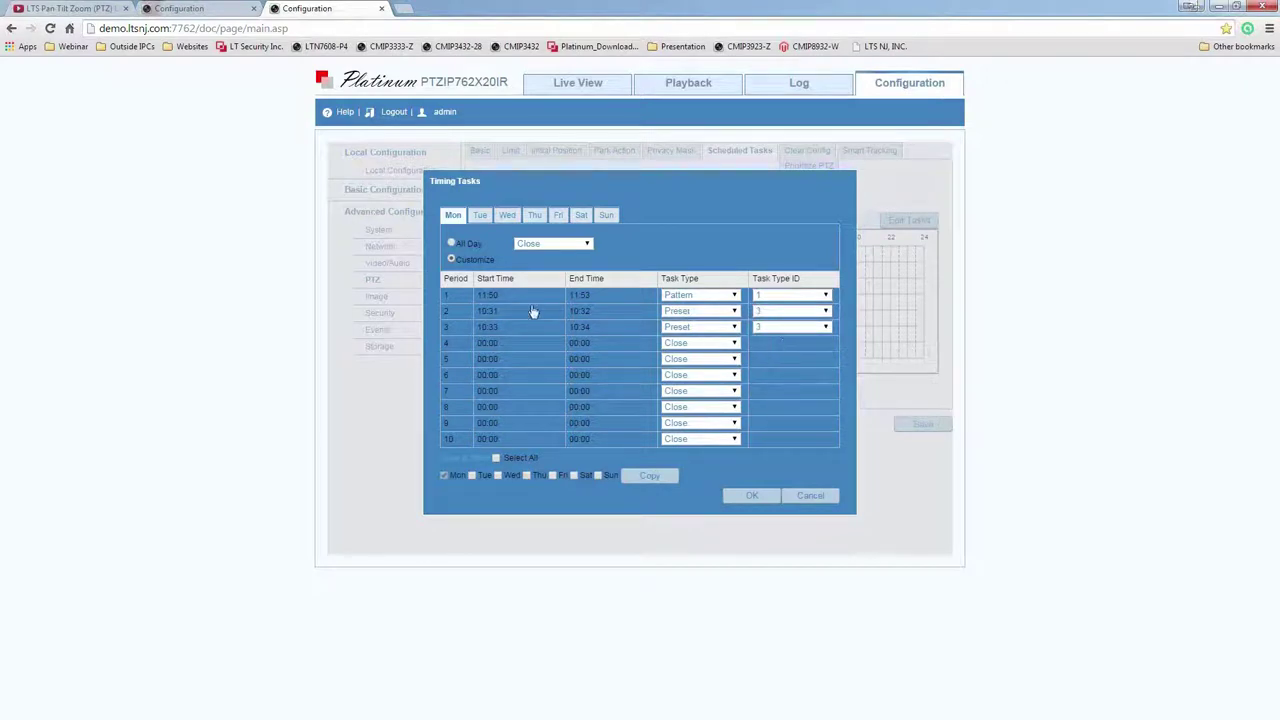
Set period 2 to run from 11:54 to 11:55.
click(505, 327)
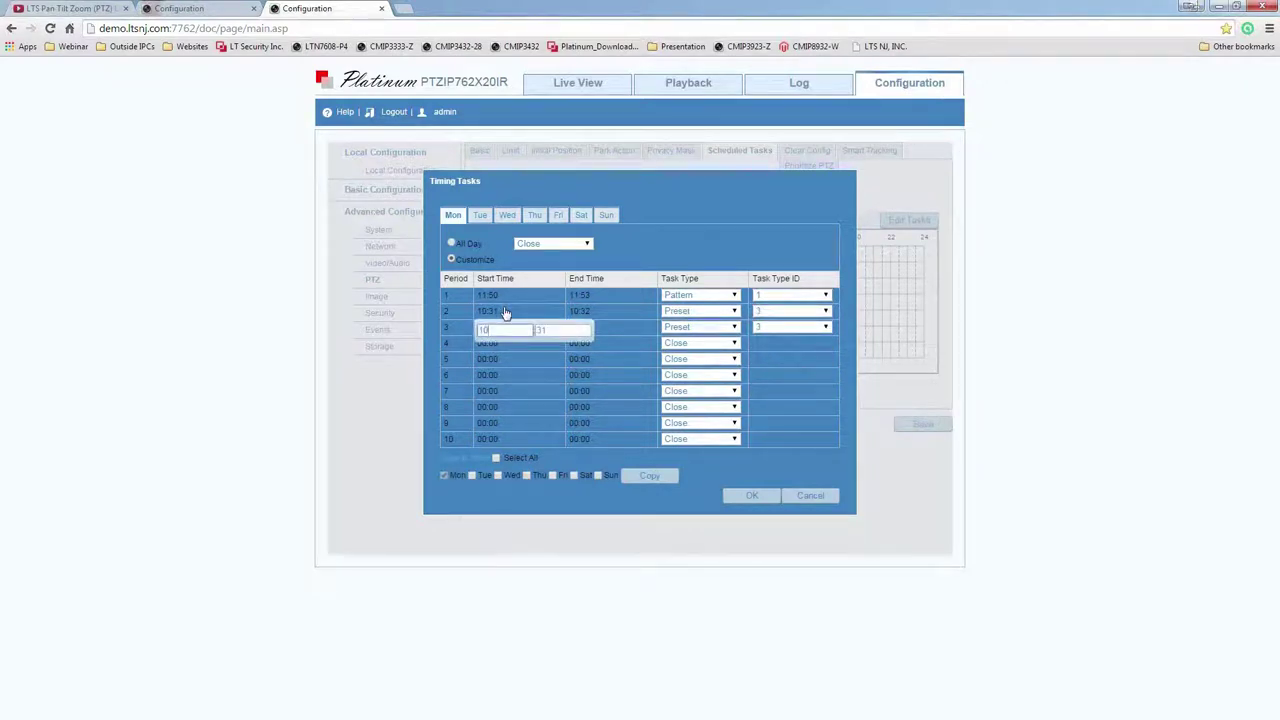
click(506, 330)
text(11)
key(Tab)
text(54)
key(Return)
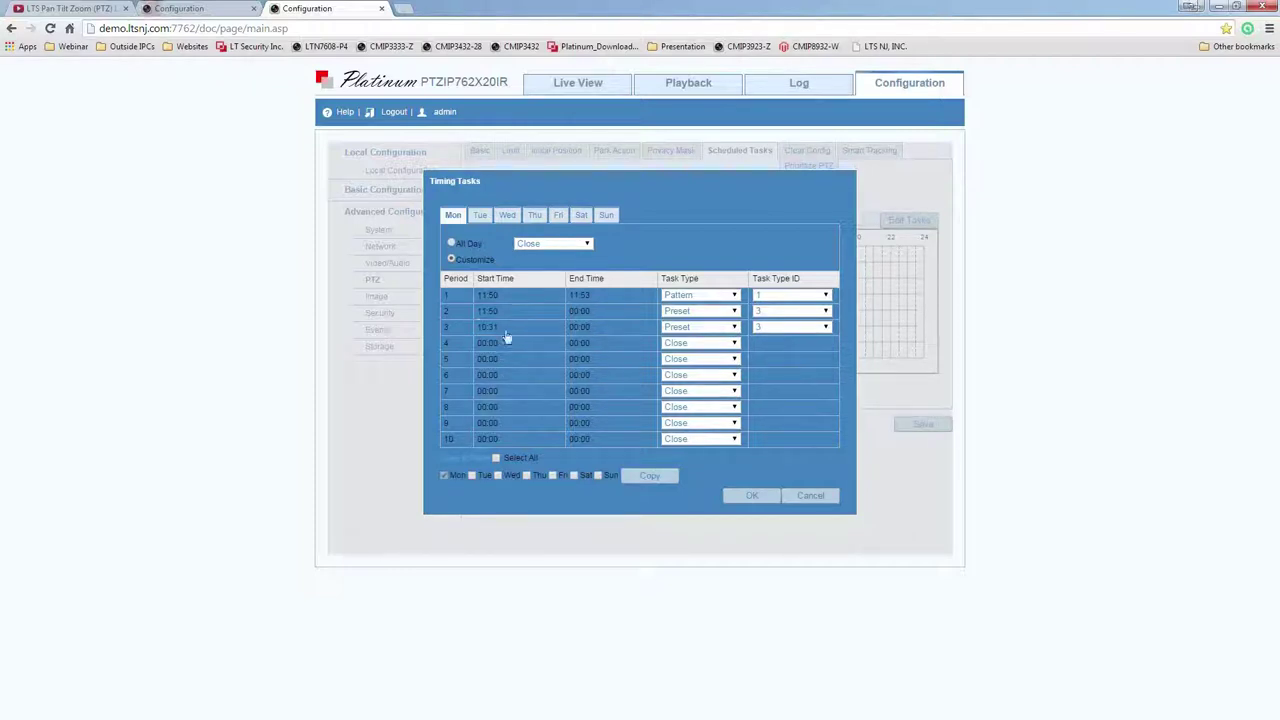
click(580, 328)
click(593, 330)
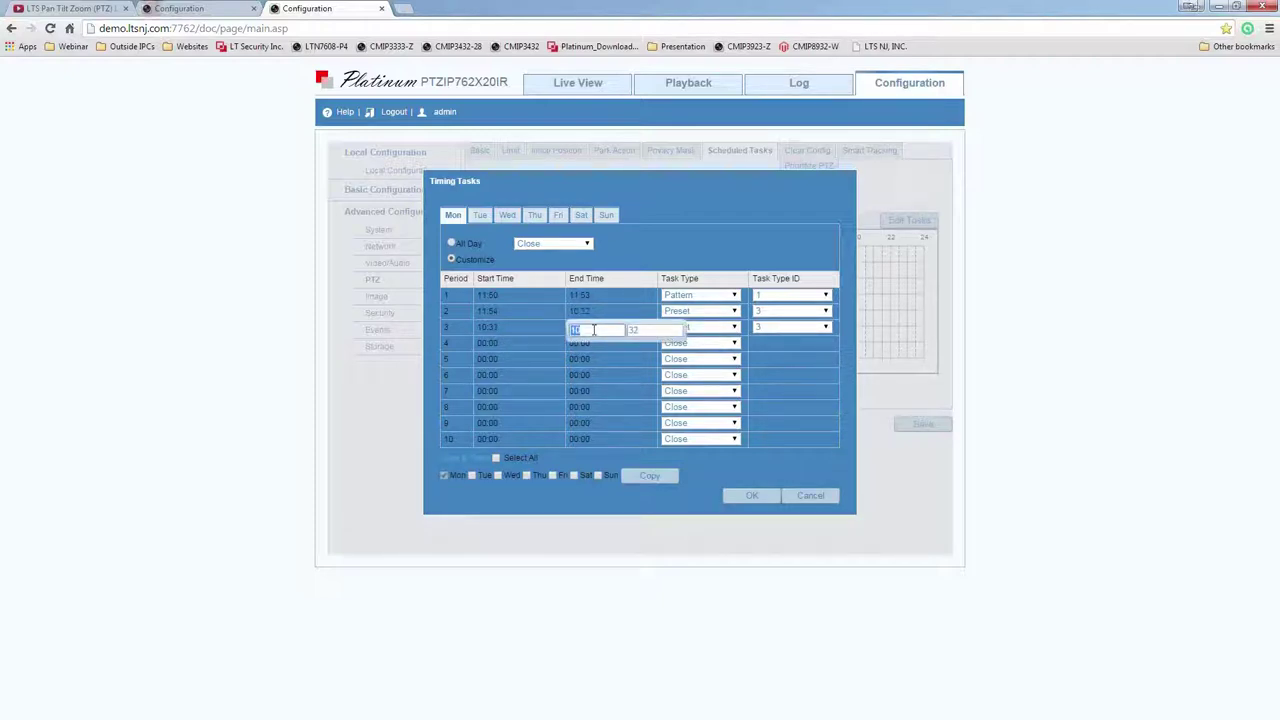
text(11)
text(1)
text(55)
click(717, 427)
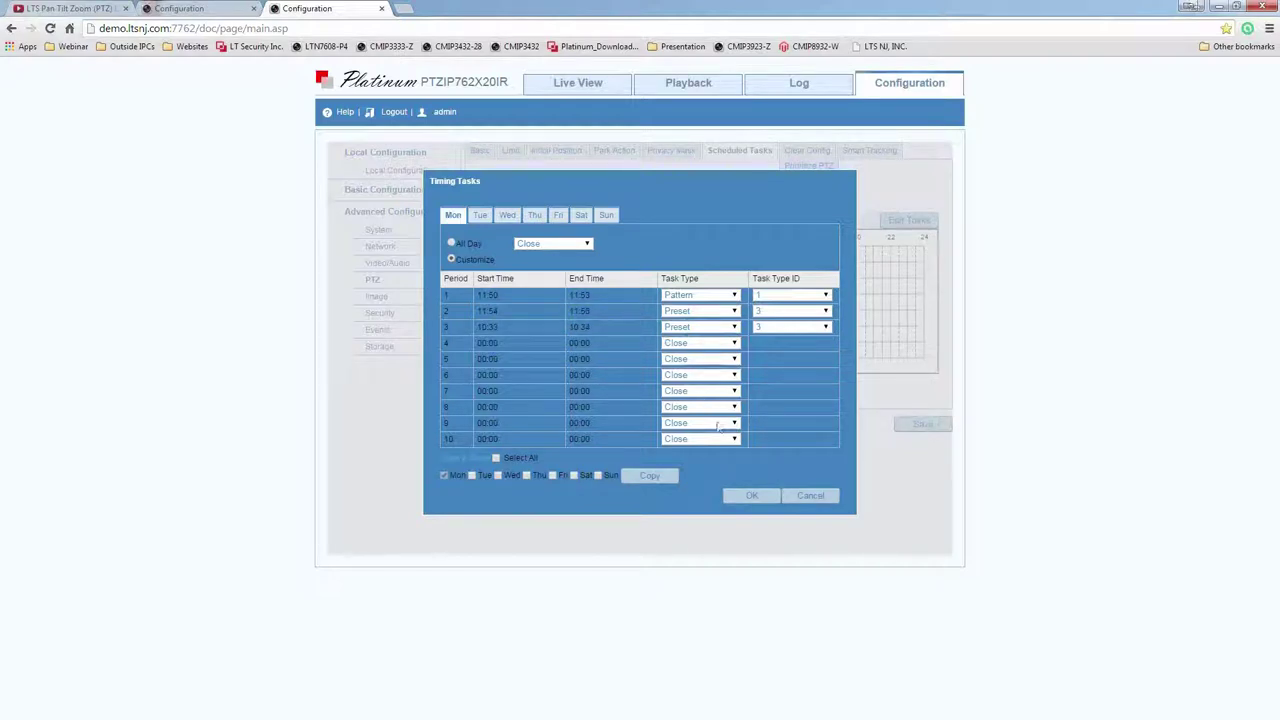
Copy the periods to every day of the week and save the schedule.
click(495, 457)
click(626, 479)
click(750, 497)
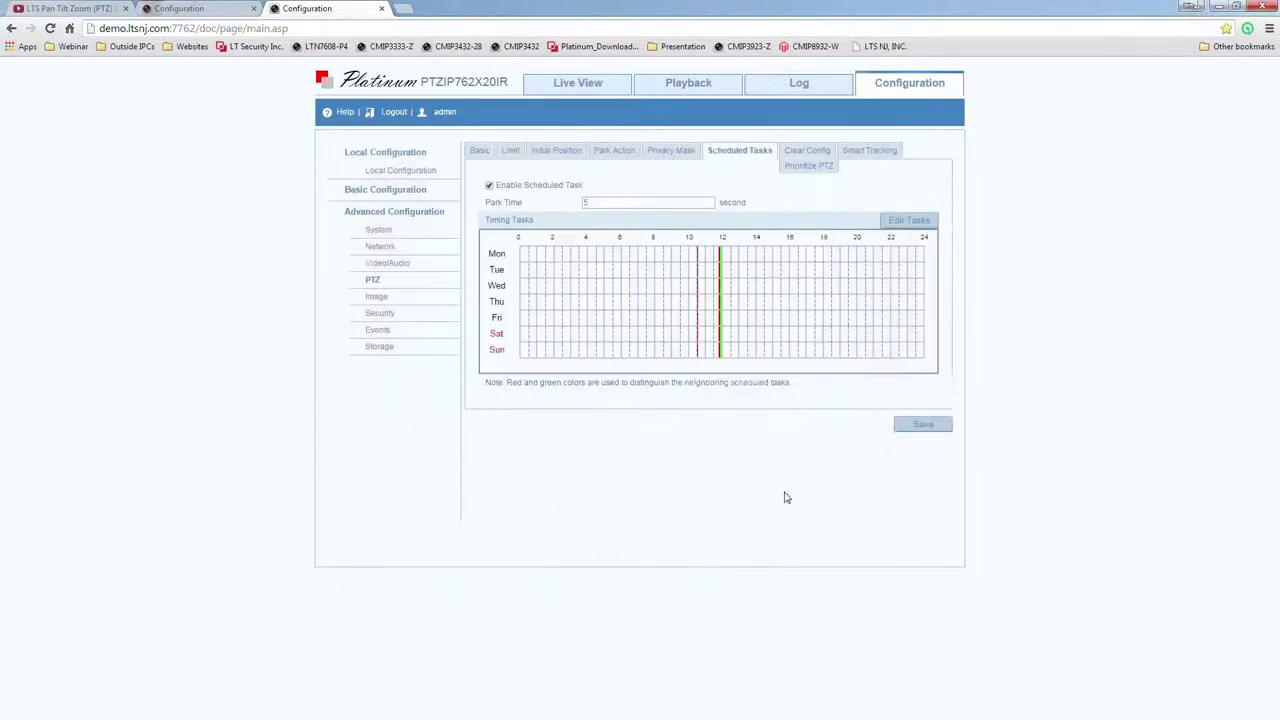
click(921, 424)
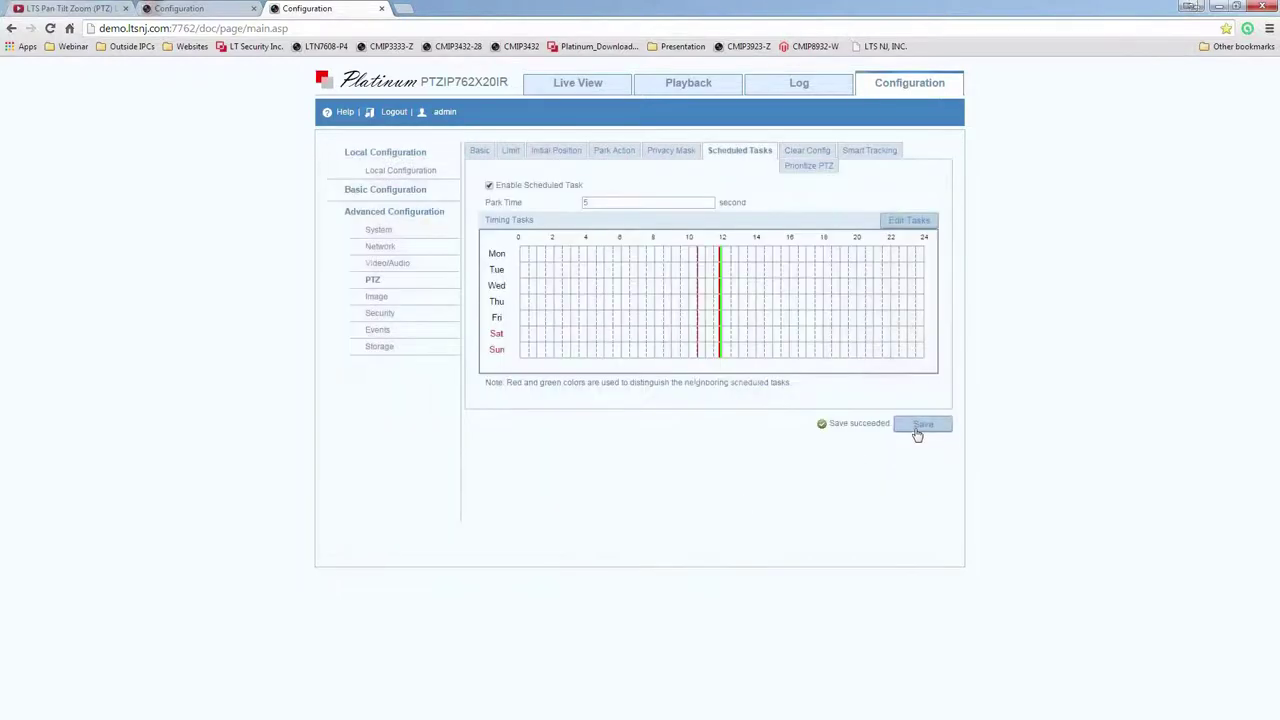
click(577, 83)
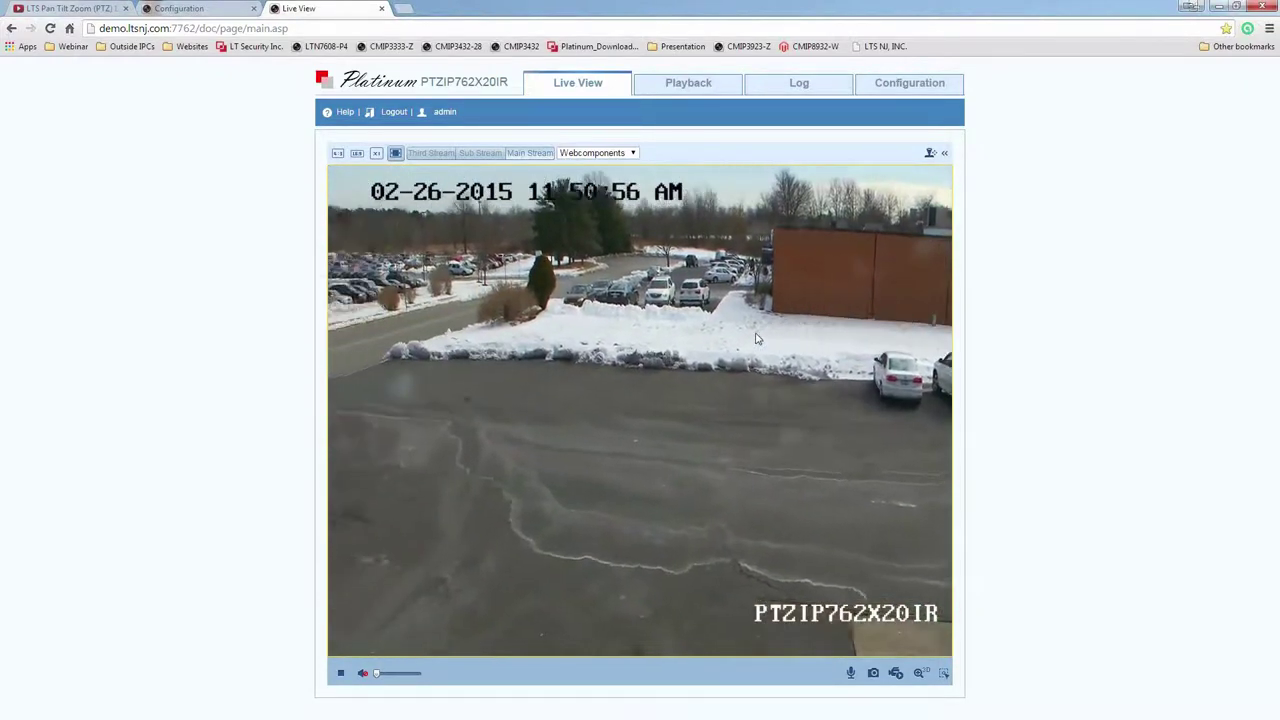
click(899, 88)
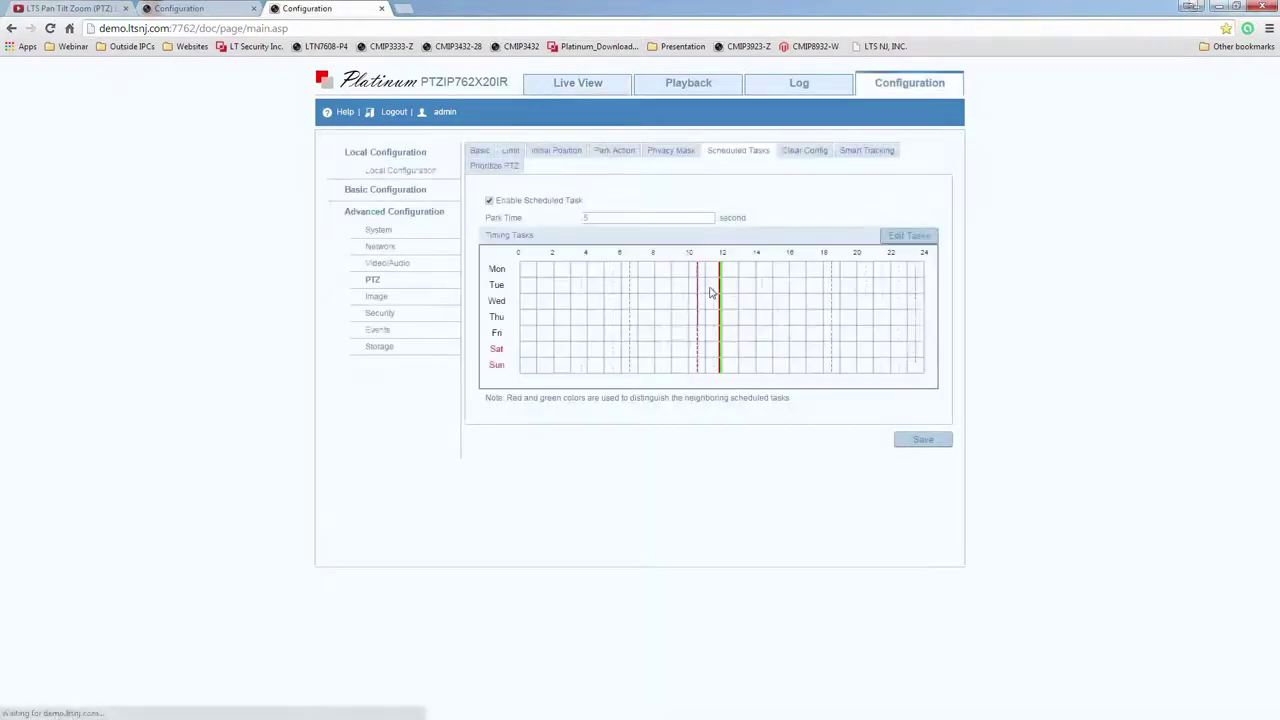
Change period 1's end time to 11:52 and period 2's start to 11:53, then apply.
click(901, 239)
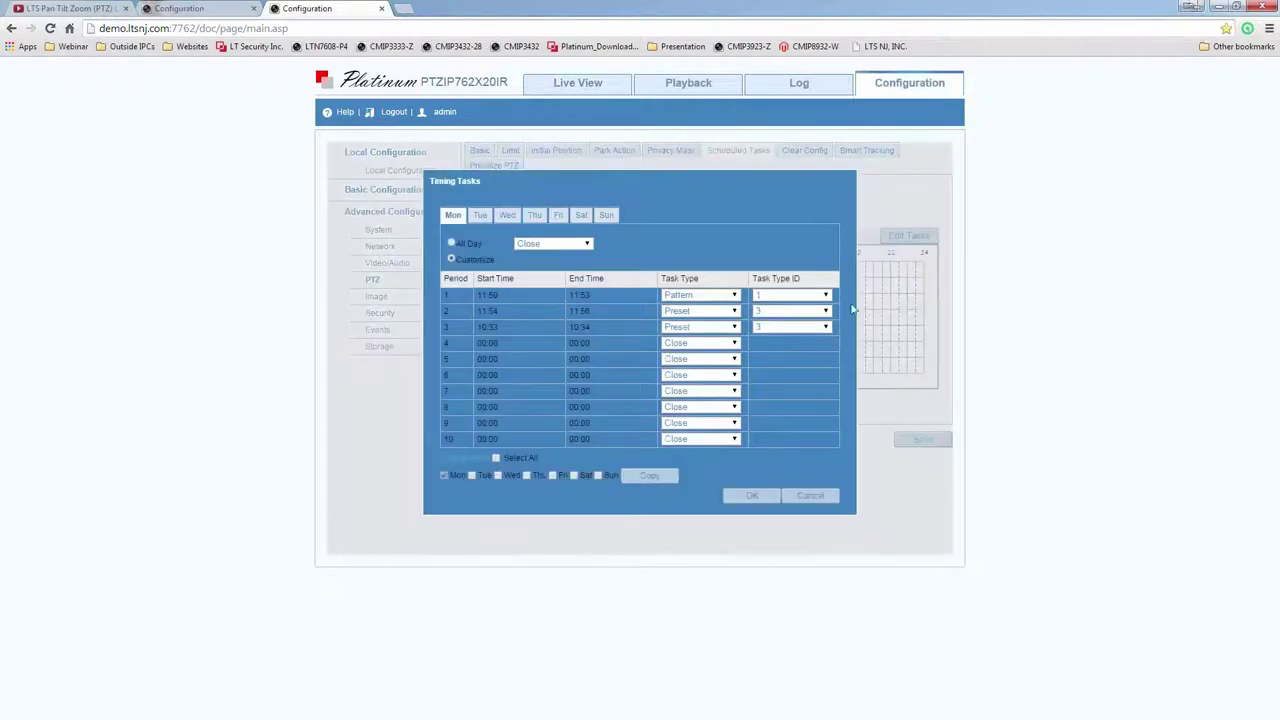
click(590, 310)
click(641, 313)
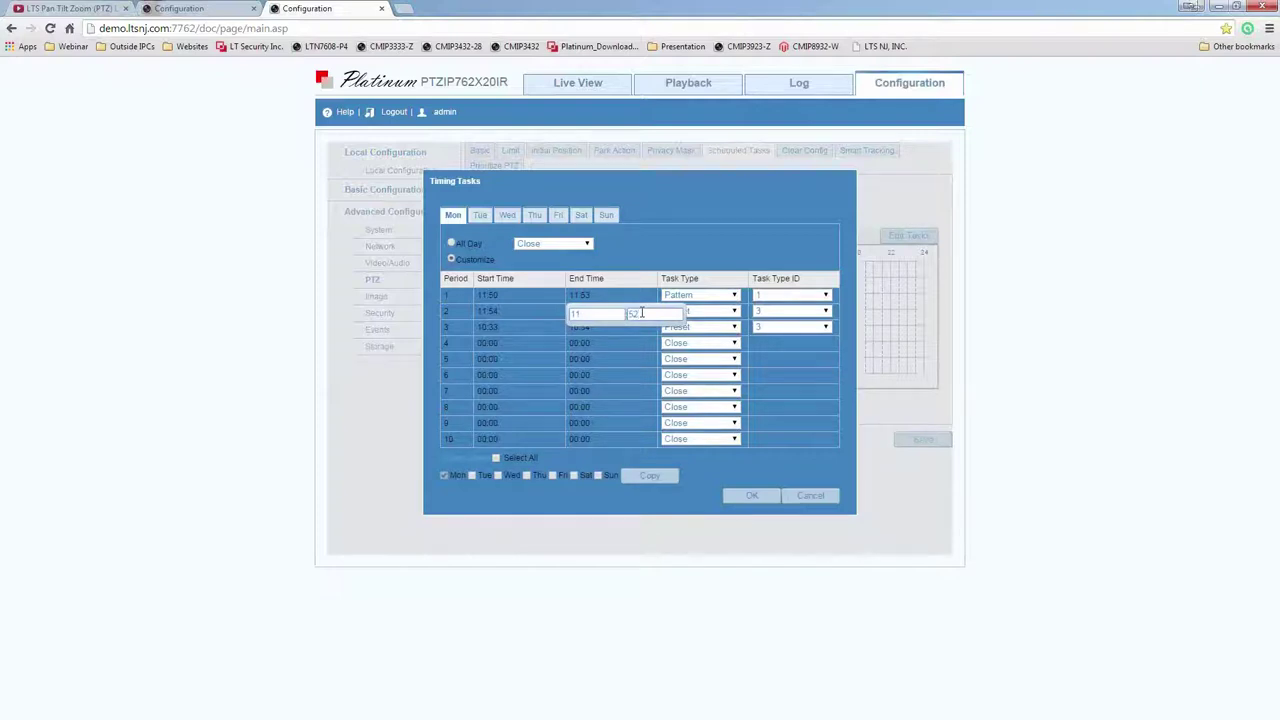
key(Return)
click(519, 316)
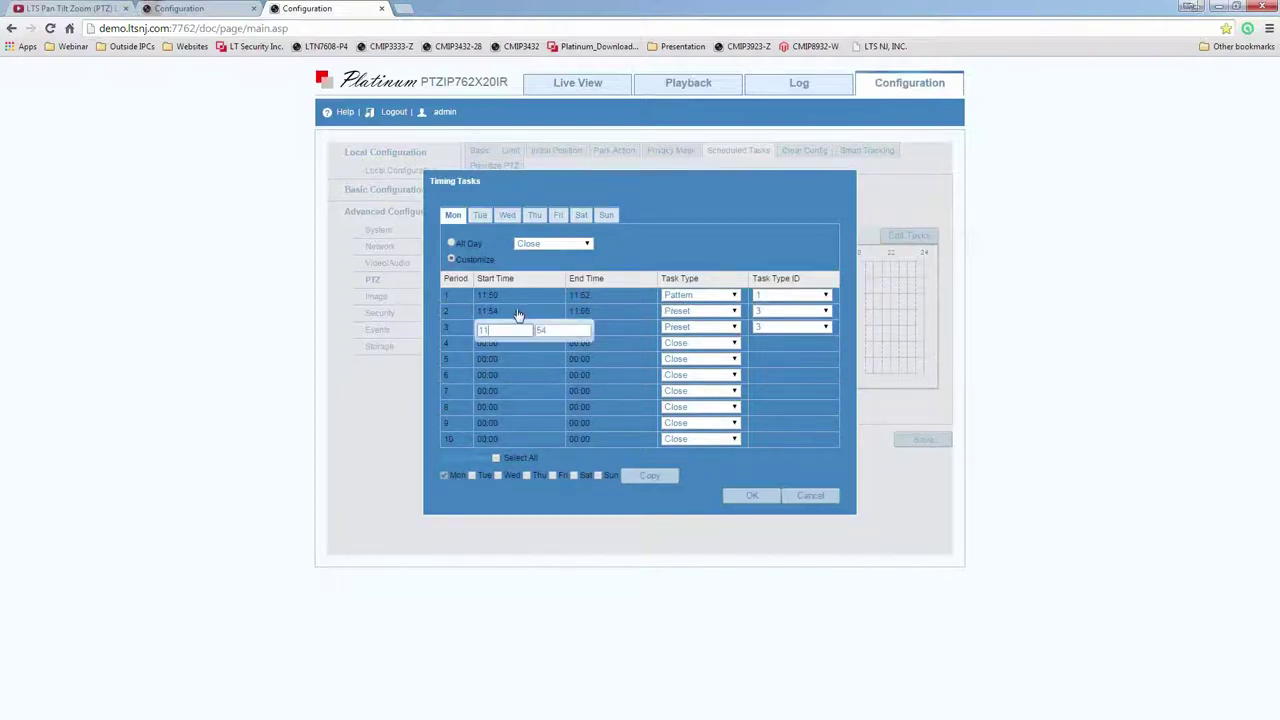
click(561, 331)
key(Return)
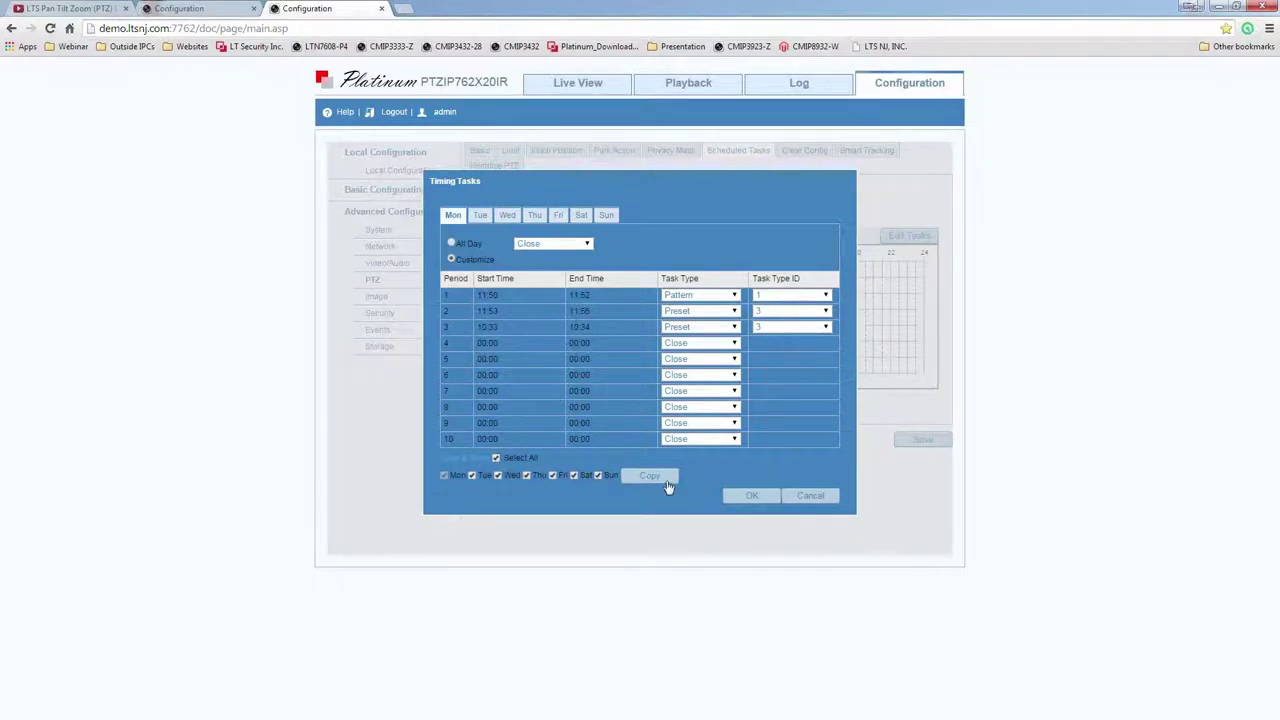
click(757, 497)
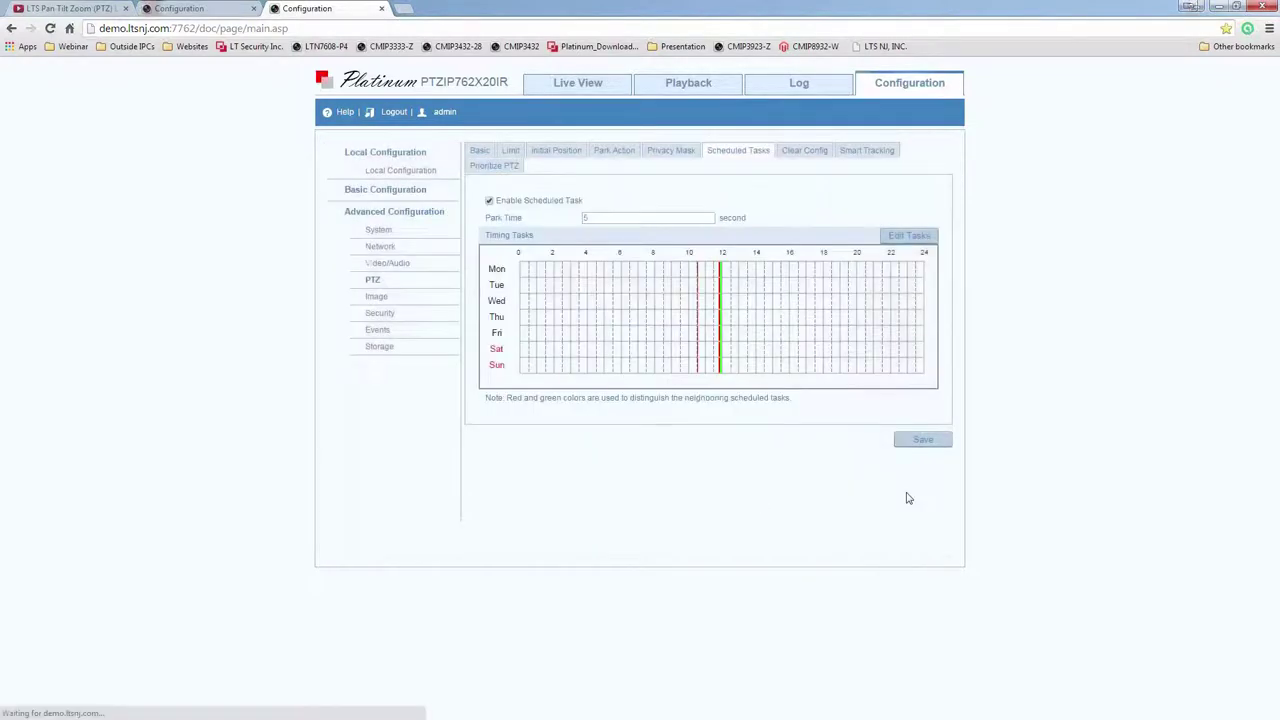
Save the retimed schedule, then check Live View and review the timing tasks.
click(941, 451)
click(577, 92)
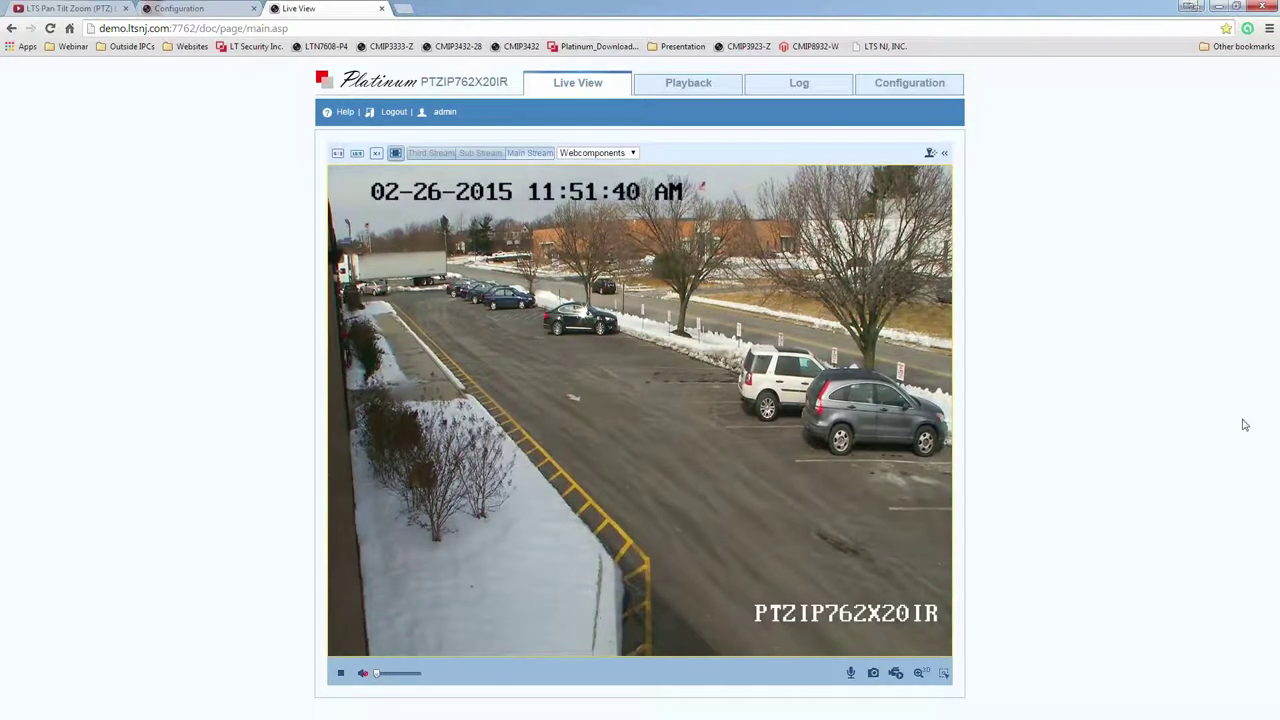
click(918, 84)
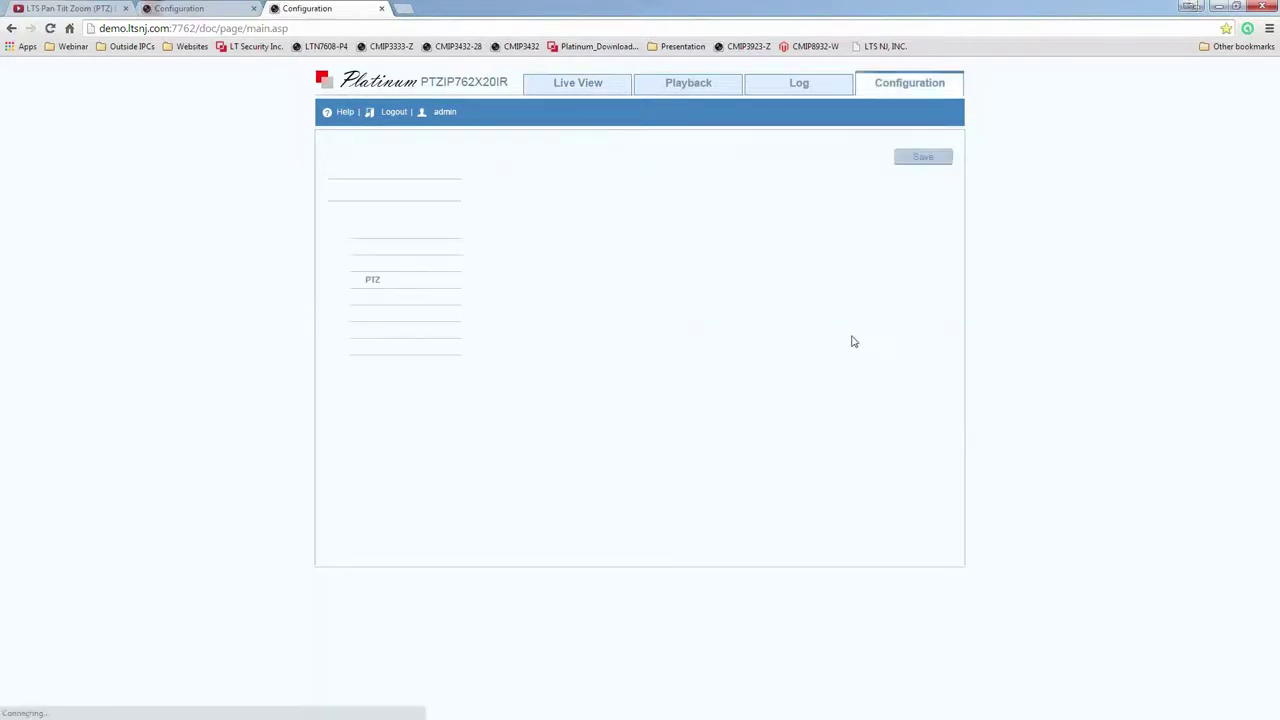
click(816, 255)
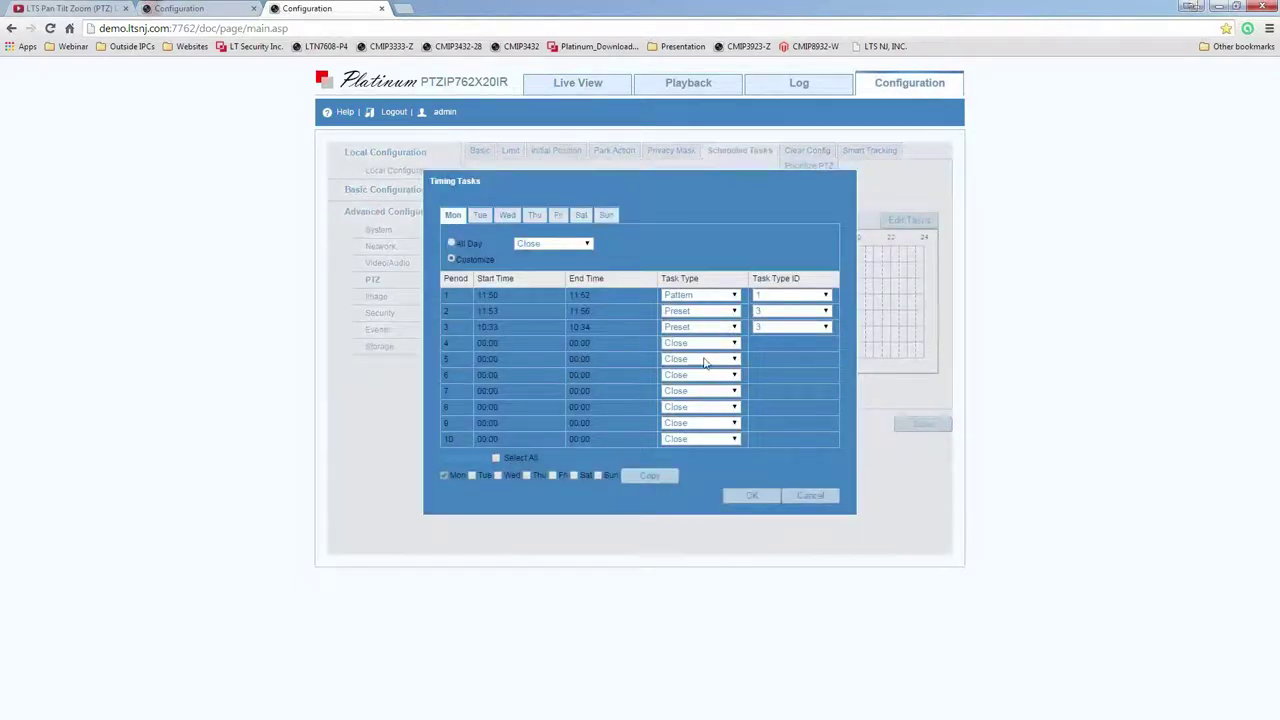
click(578, 84)
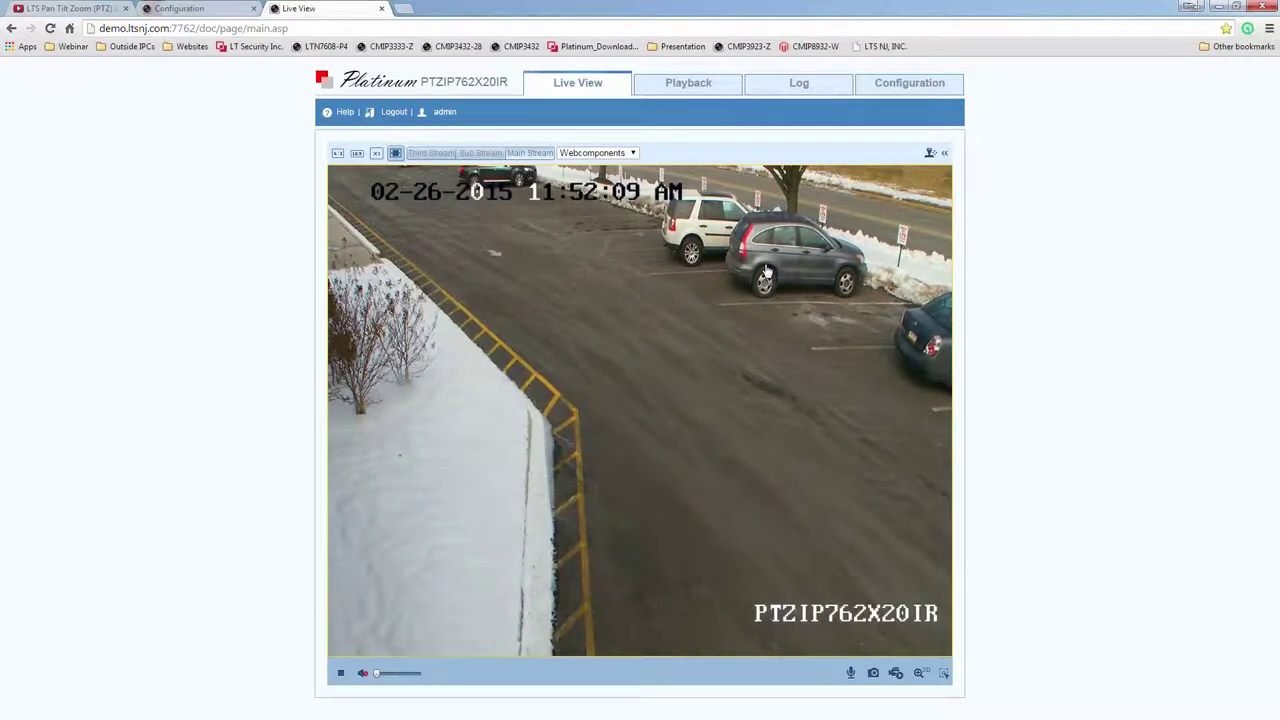
Recheck the timing task periods and return to Live View to watch the camera.
click(929, 90)
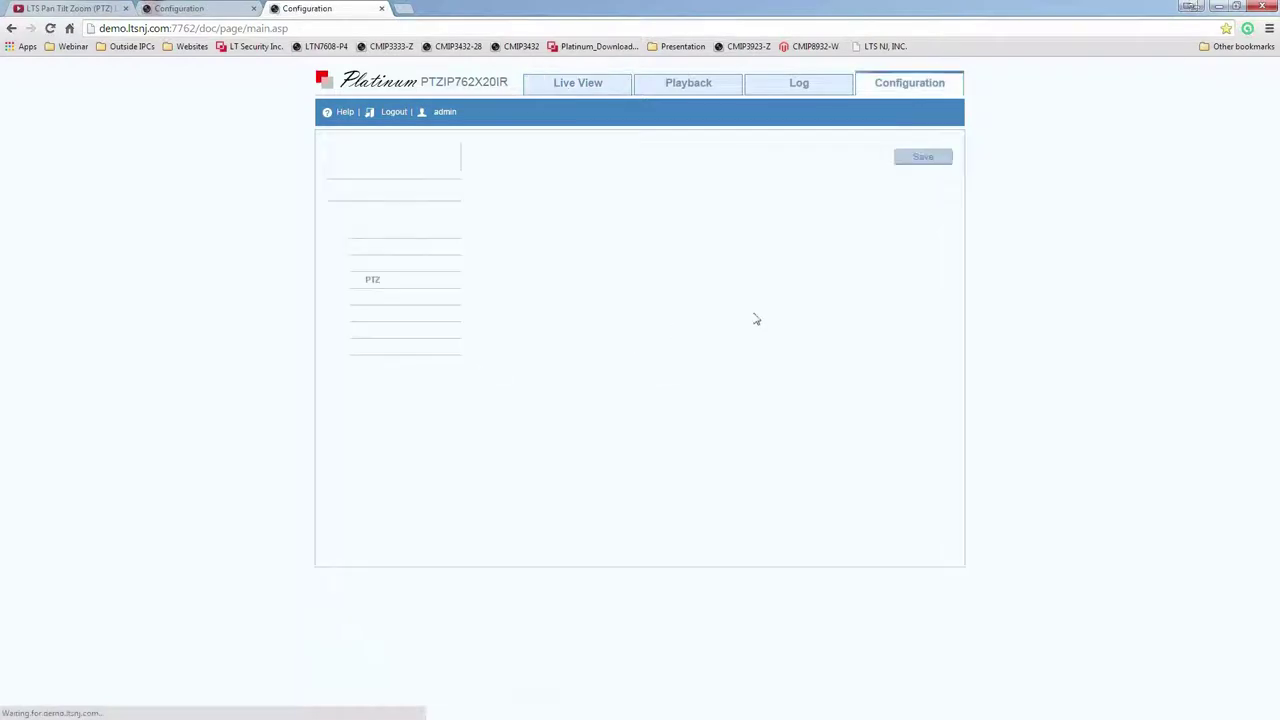
click(901, 242)
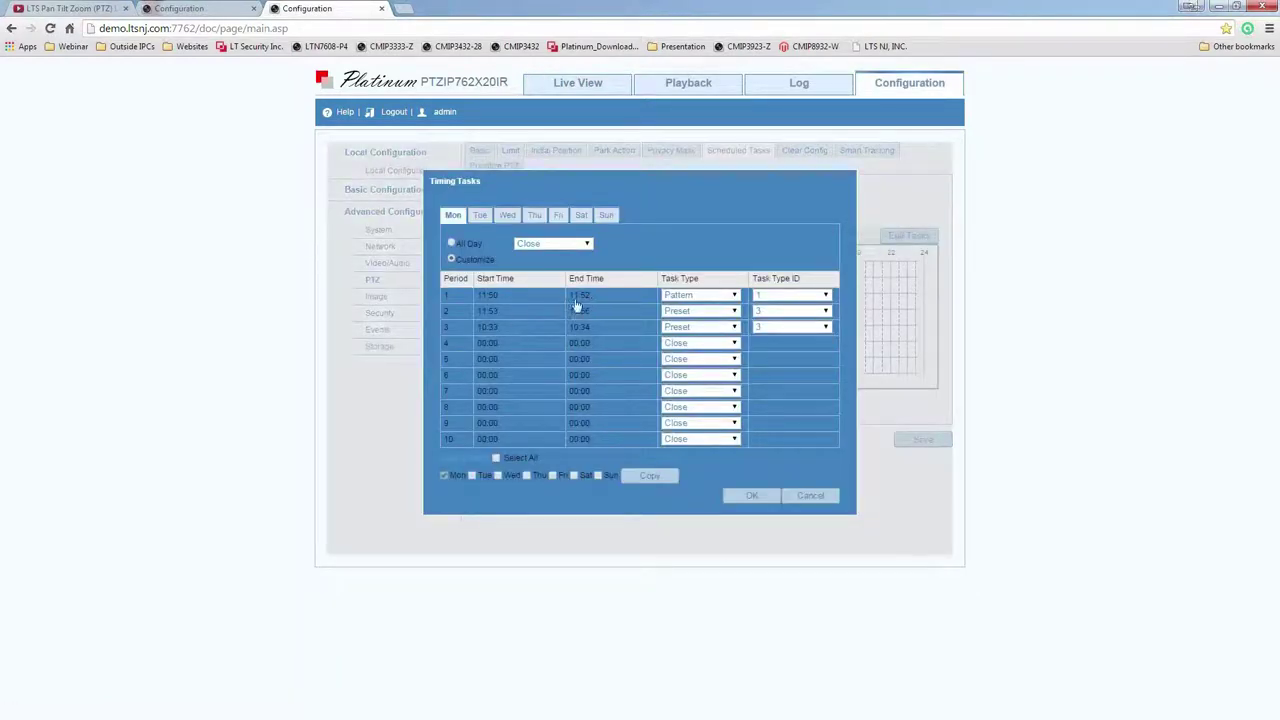
click(548, 90)
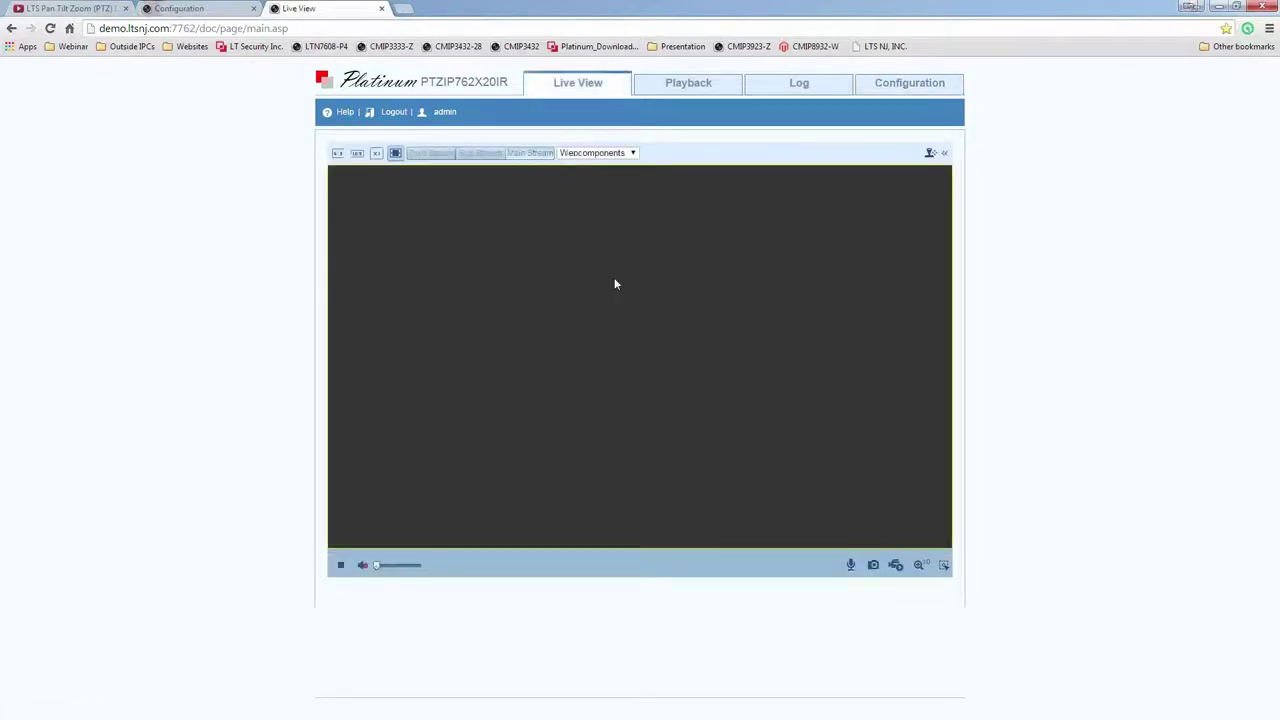